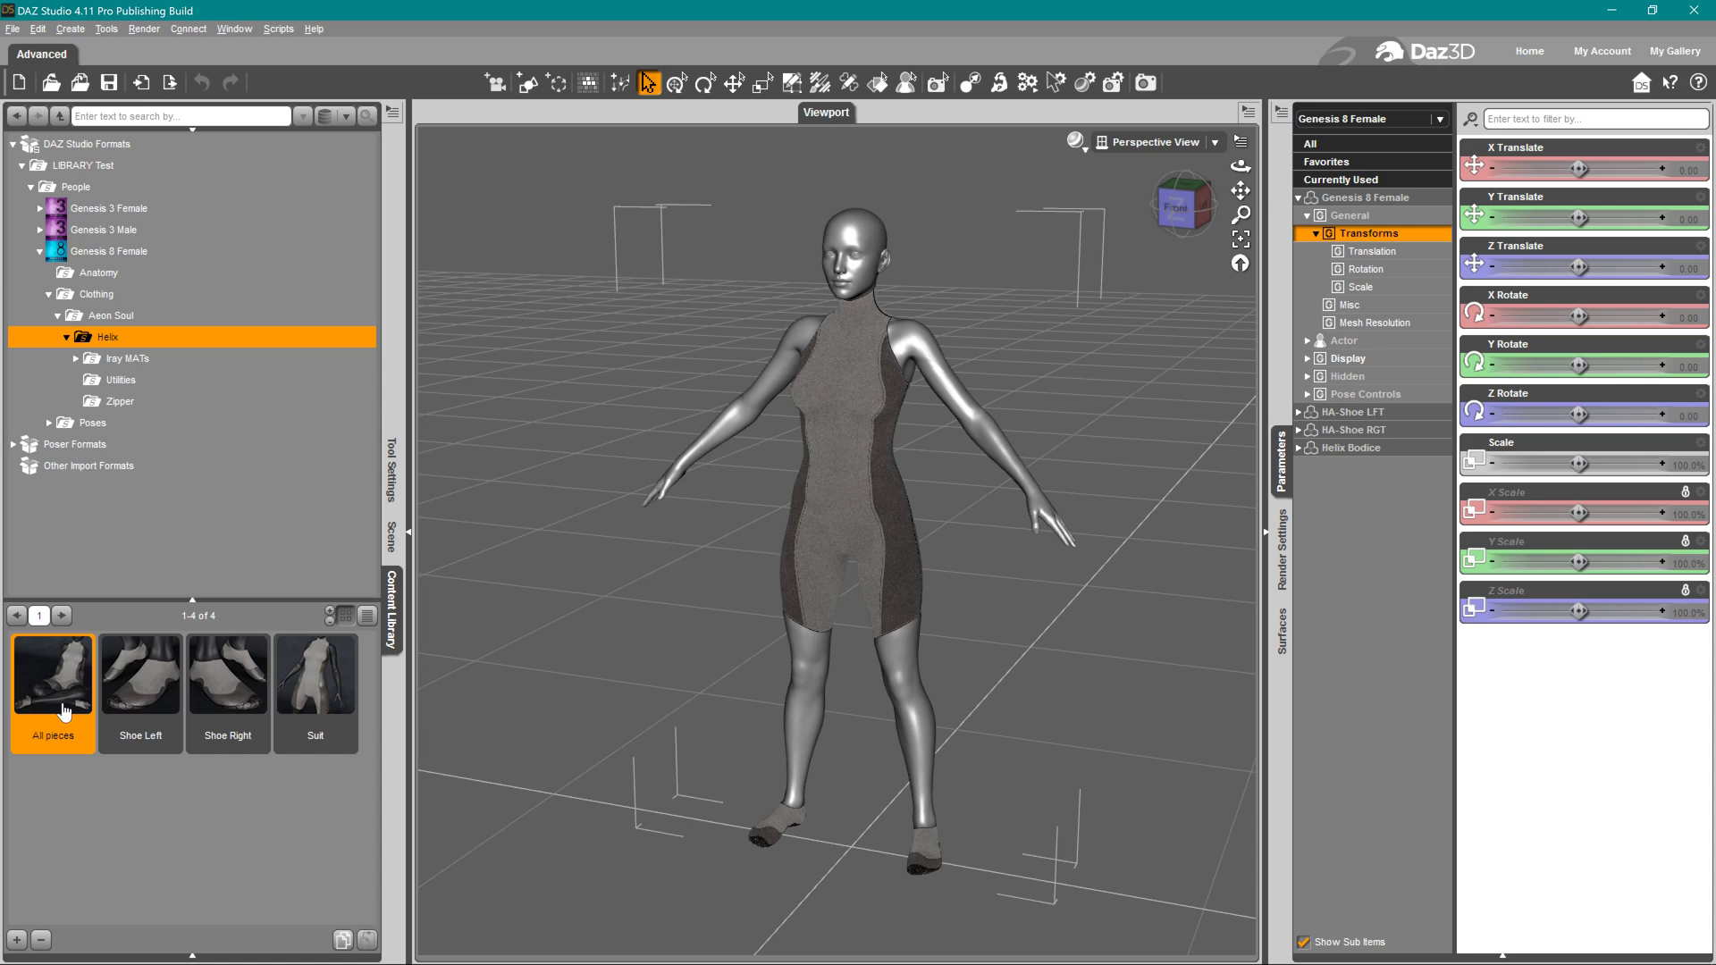
# Look through the Helix Iray MATs folder and its !LIE_Dirt and !LIE_Dirt-Shoes material presets
pyautogui.doubleClick(134, 361)
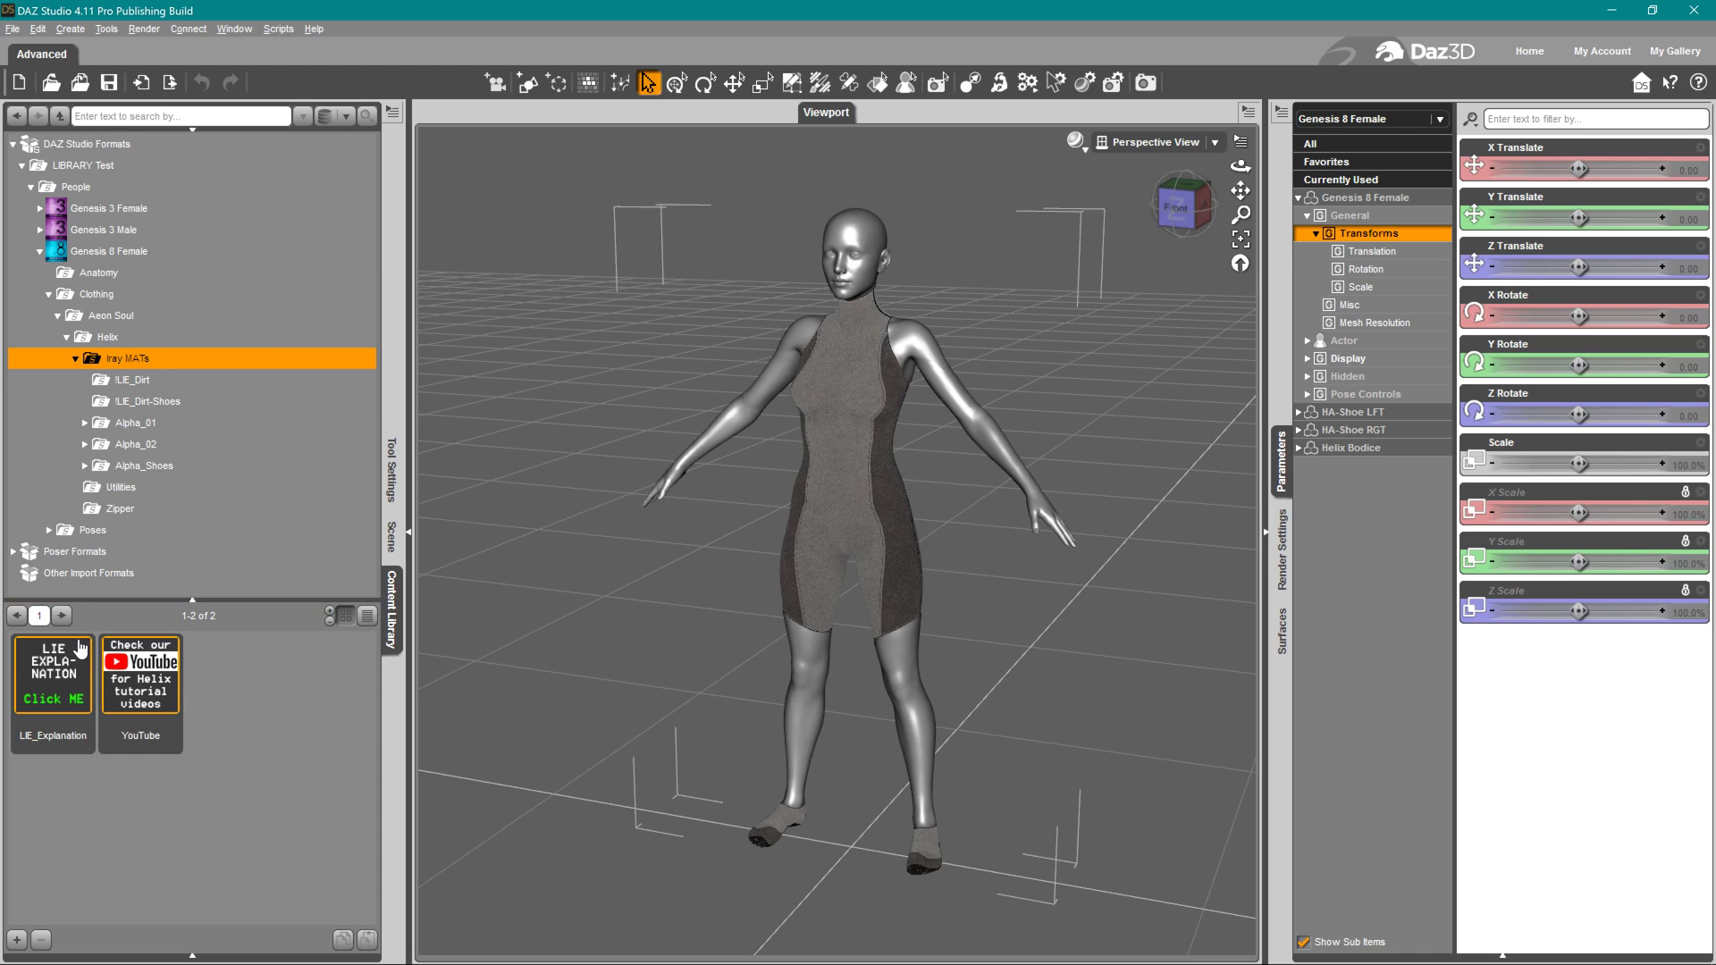
pyautogui.click(154, 379)
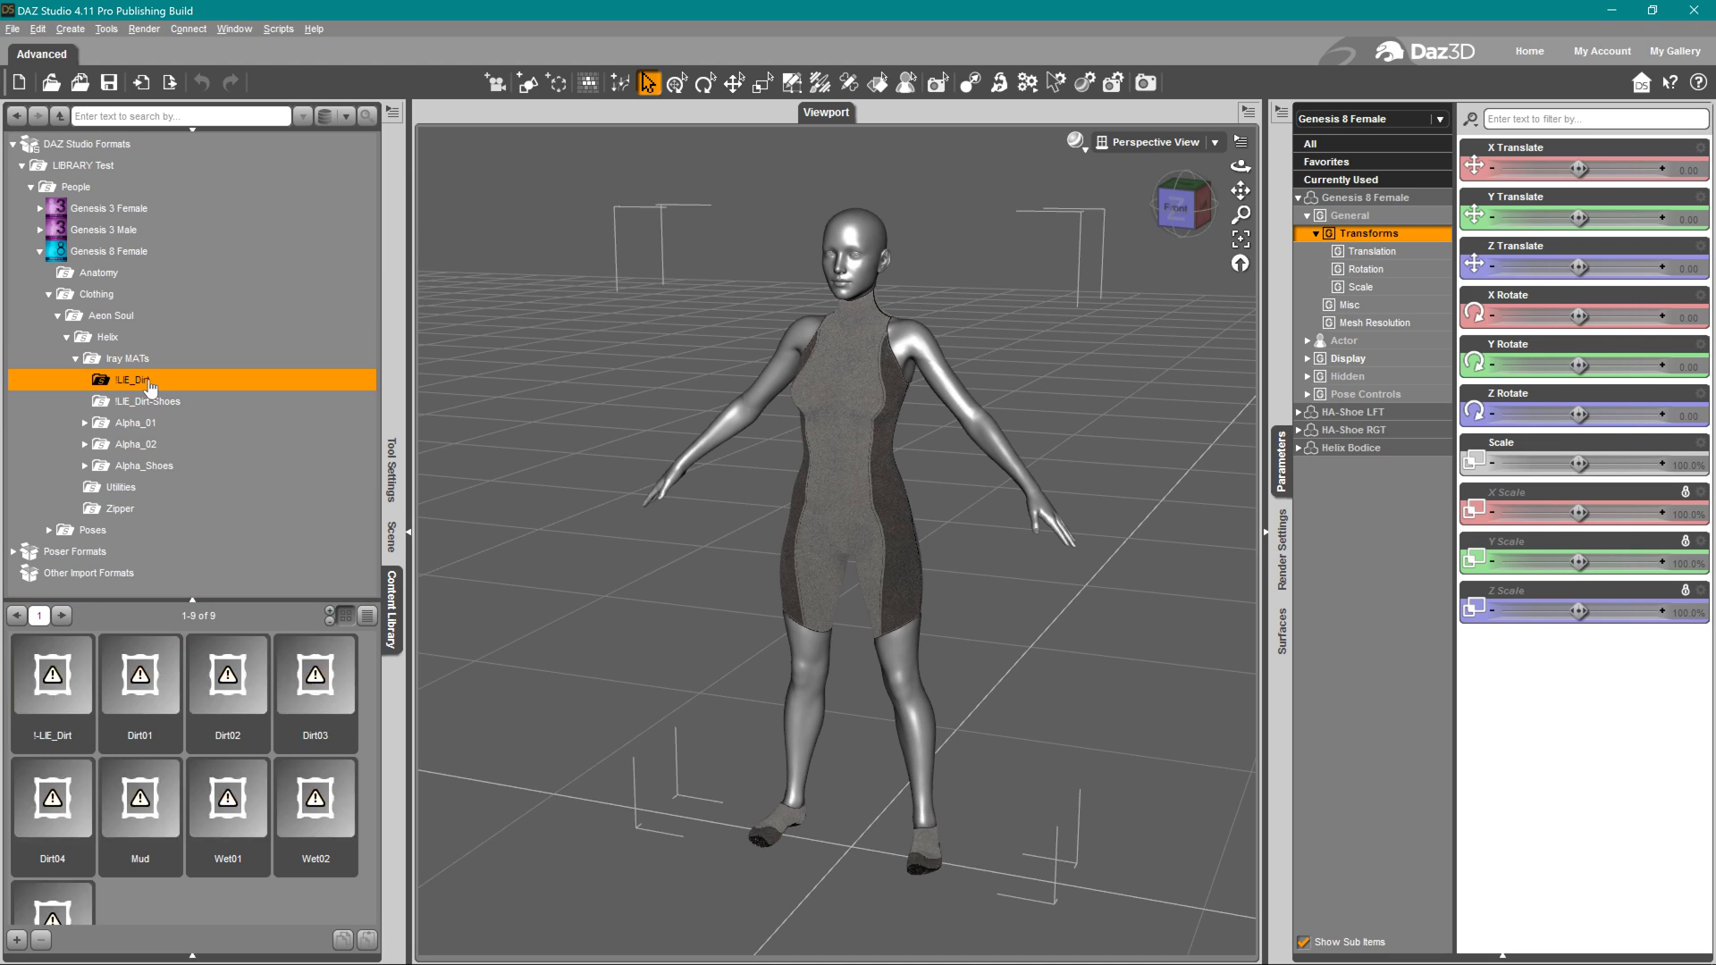
pyautogui.click(182, 403)
# Examine the Alpha_01 suit materials, including the 01_Variants, 02_LIE_Effects Middle and 03_LIE_Effects Sides folders
pyautogui.doubleClick(176, 432)
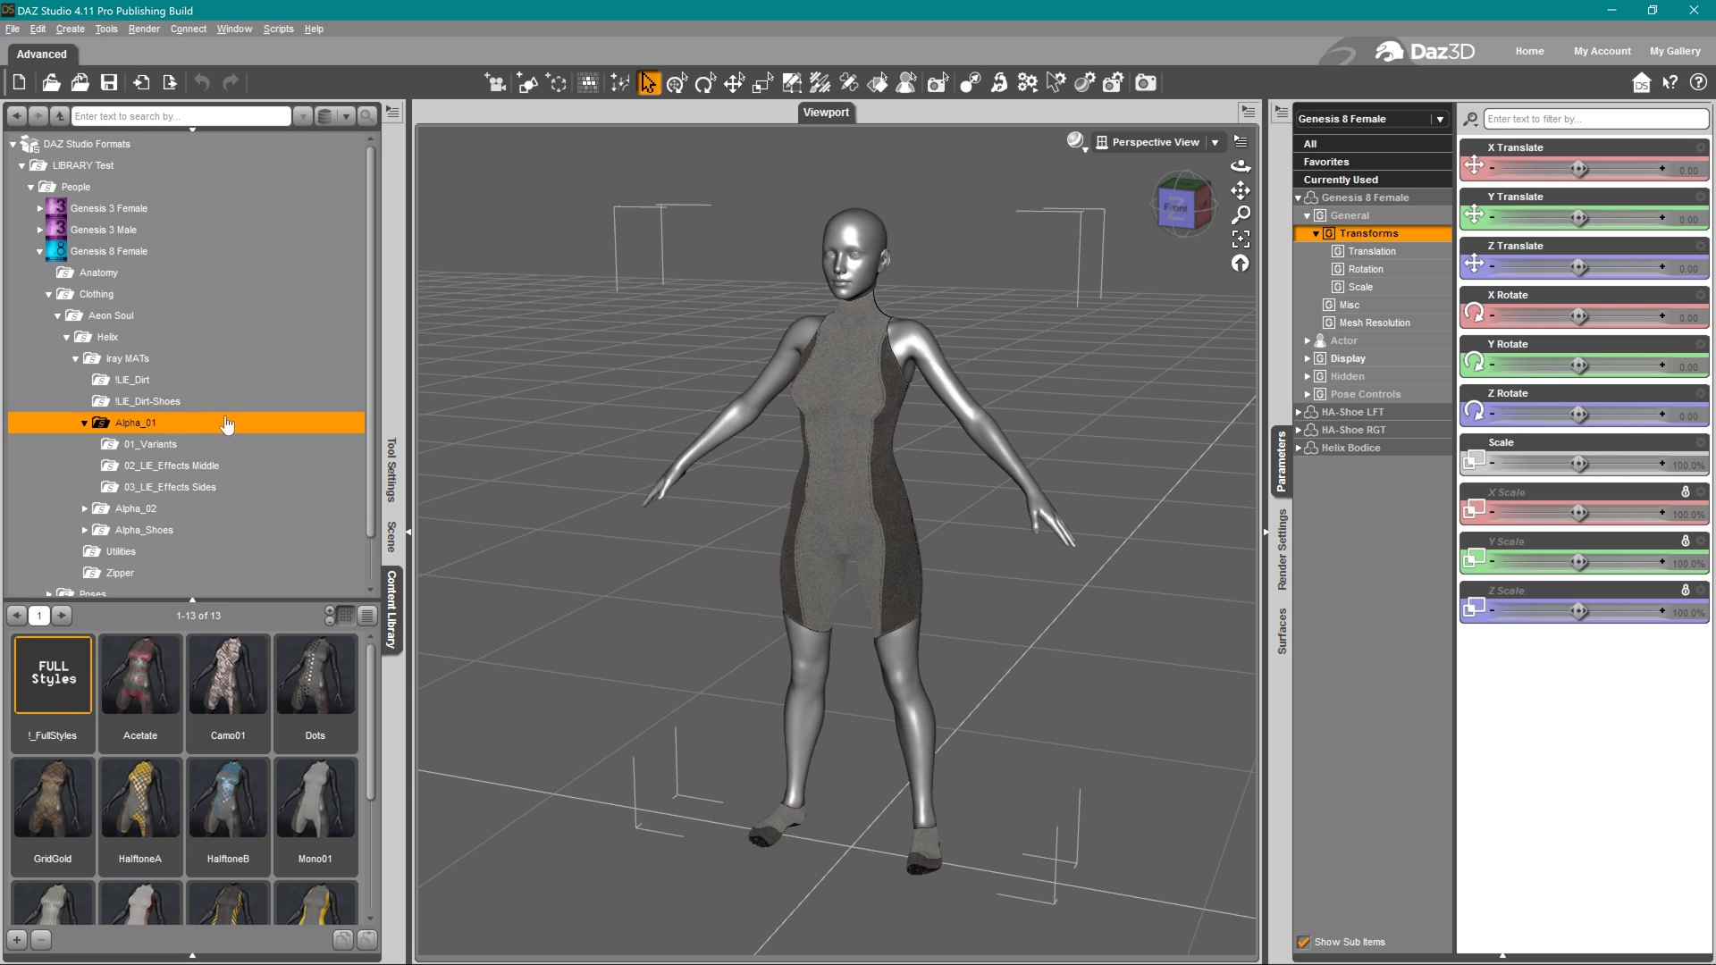
pyautogui.moveTo(218, 598); pyautogui.dragTo(218, 561)
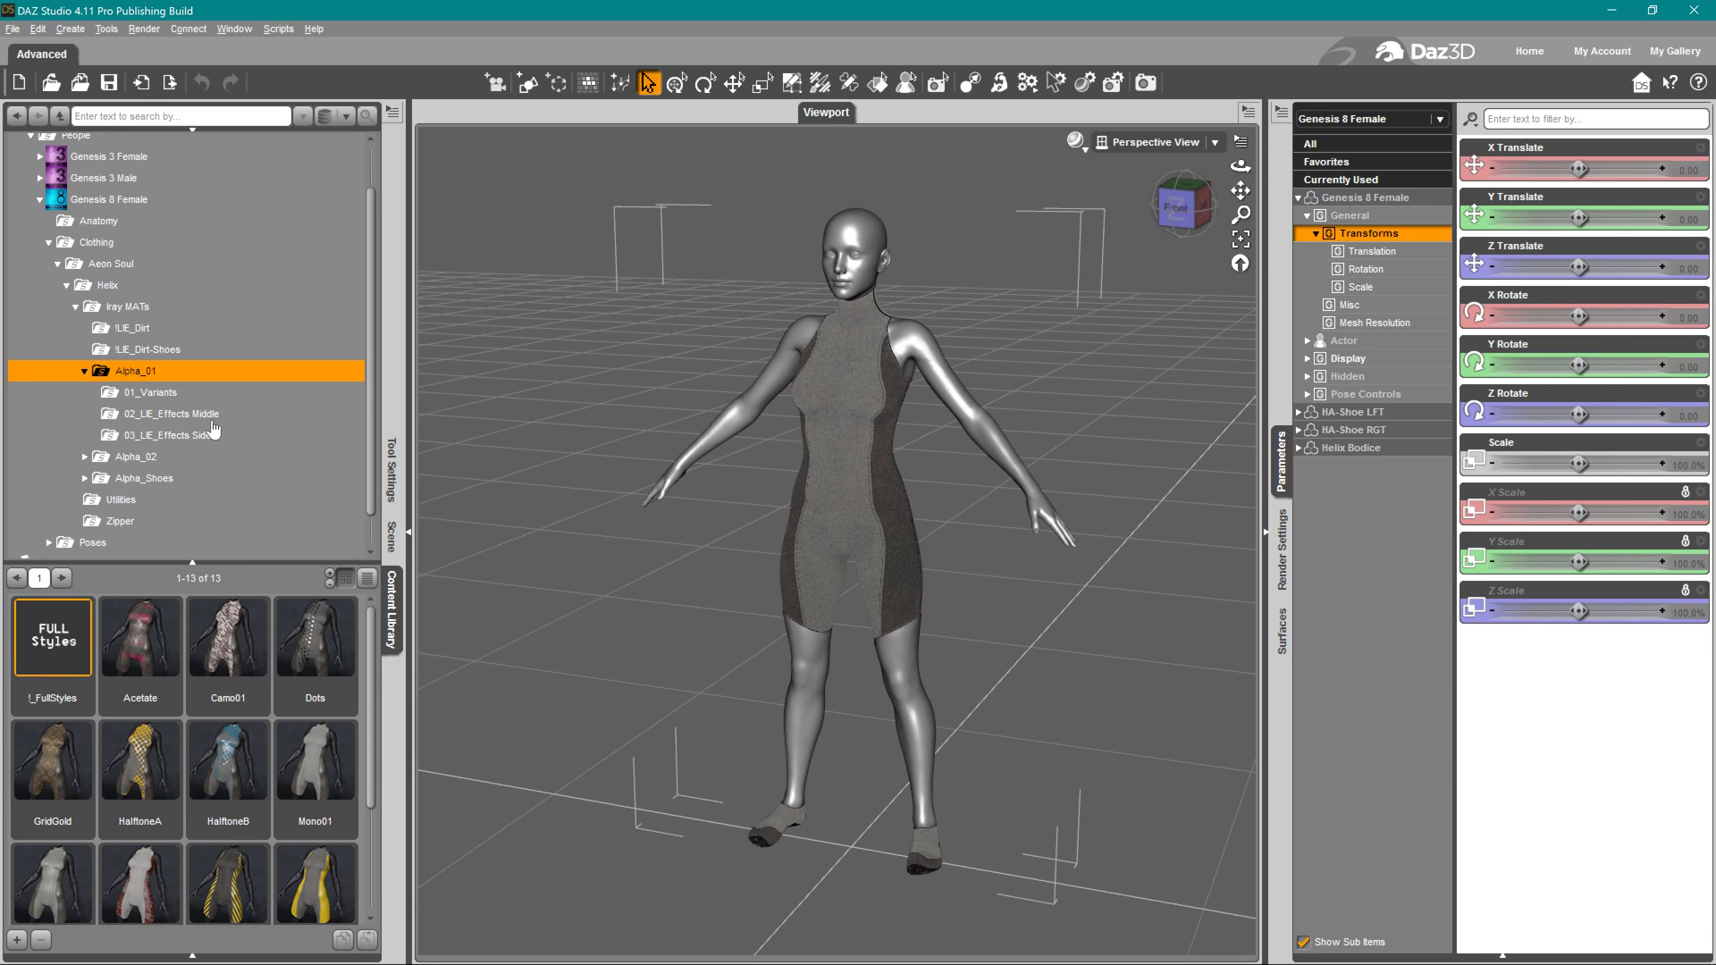
pyautogui.click(166, 396)
pyautogui.scroll(1, 238, 701)
pyautogui.scroll(-3, 245, 700)
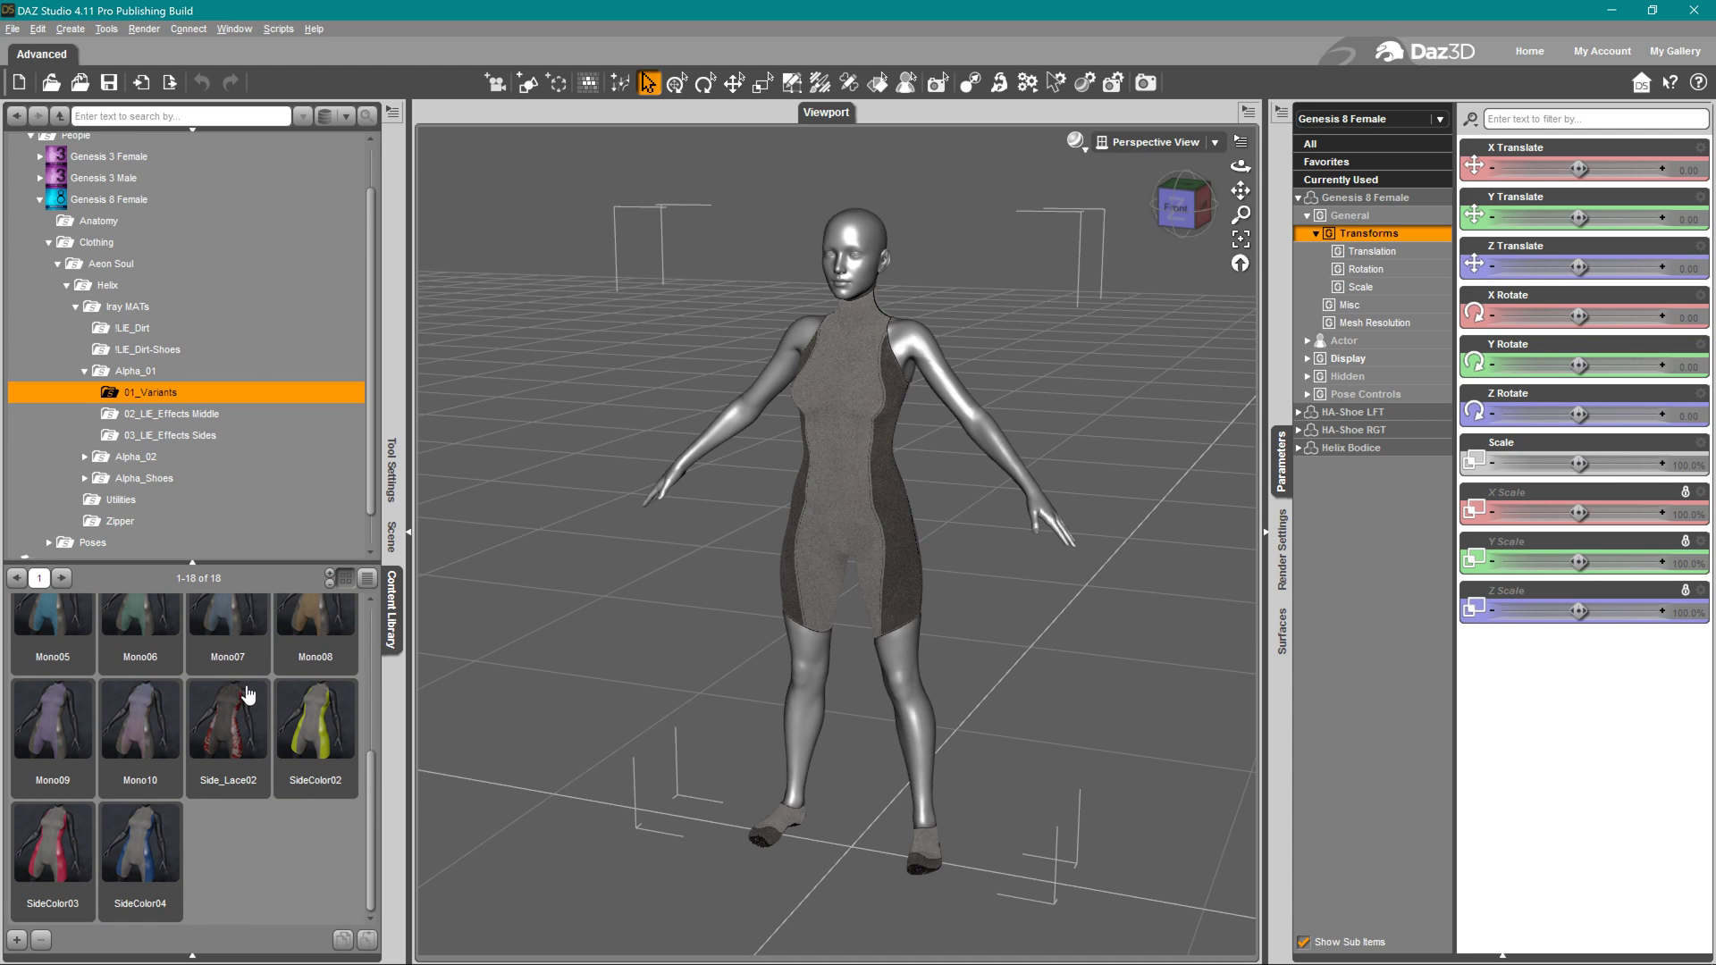
pyautogui.click(198, 416)
pyautogui.scroll(-1, 232, 425)
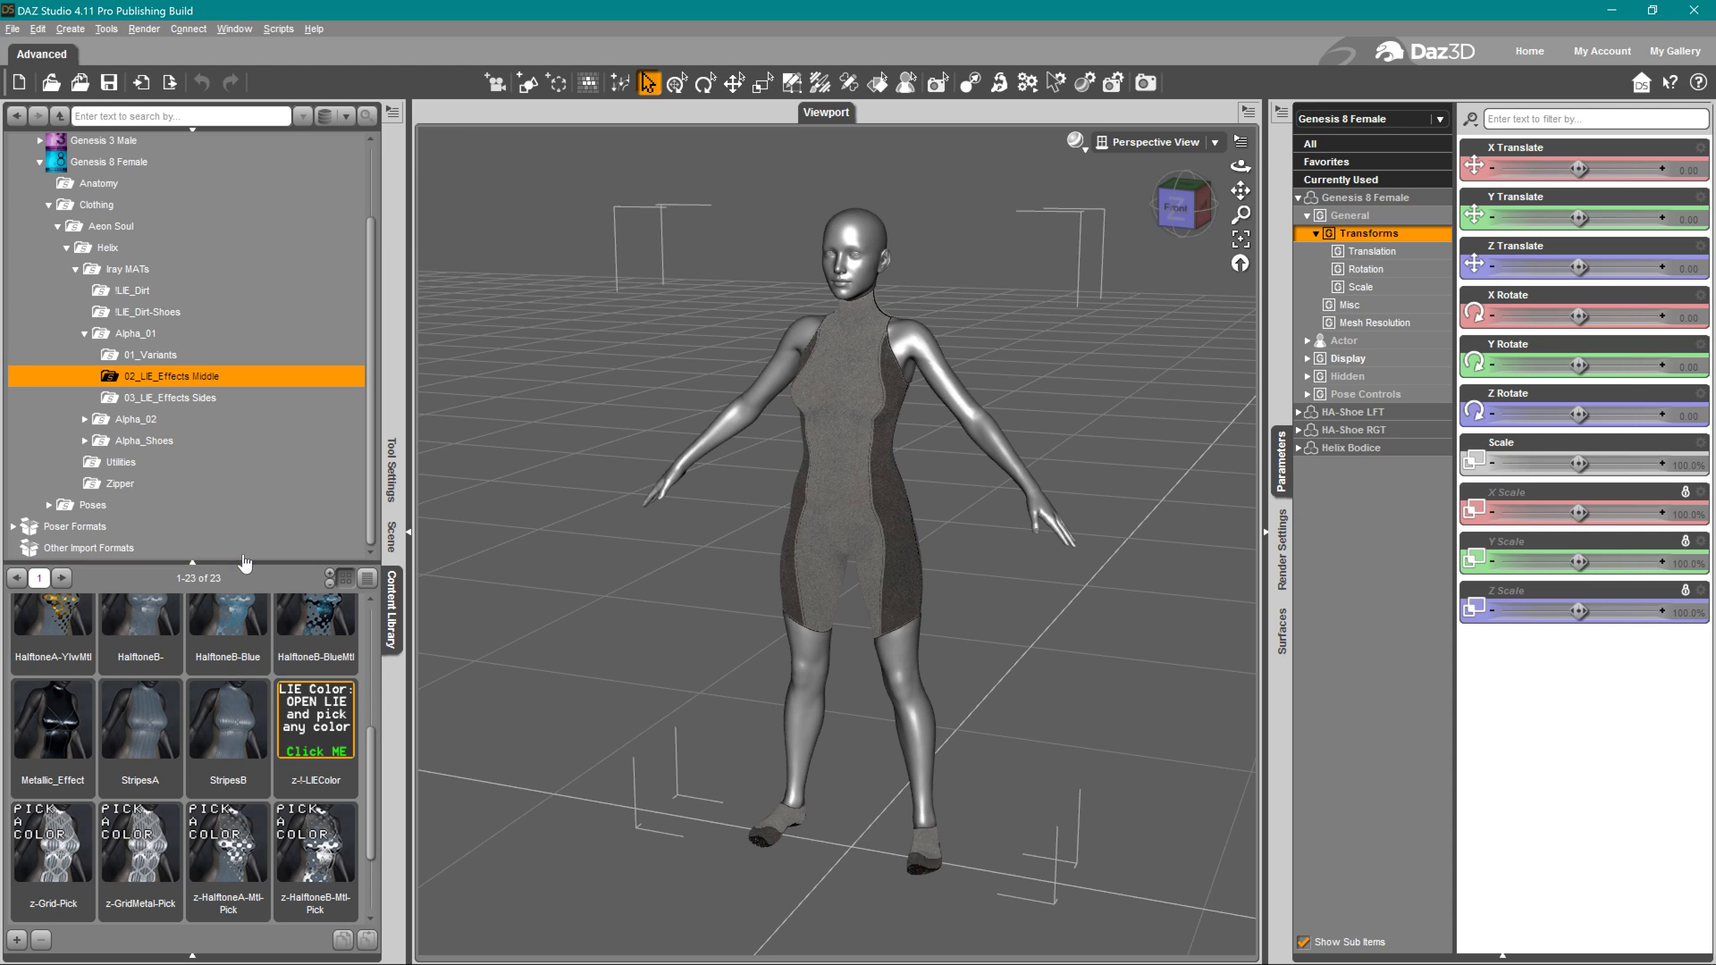
pyautogui.moveTo(247, 563); pyautogui.dragTo(250, 479)
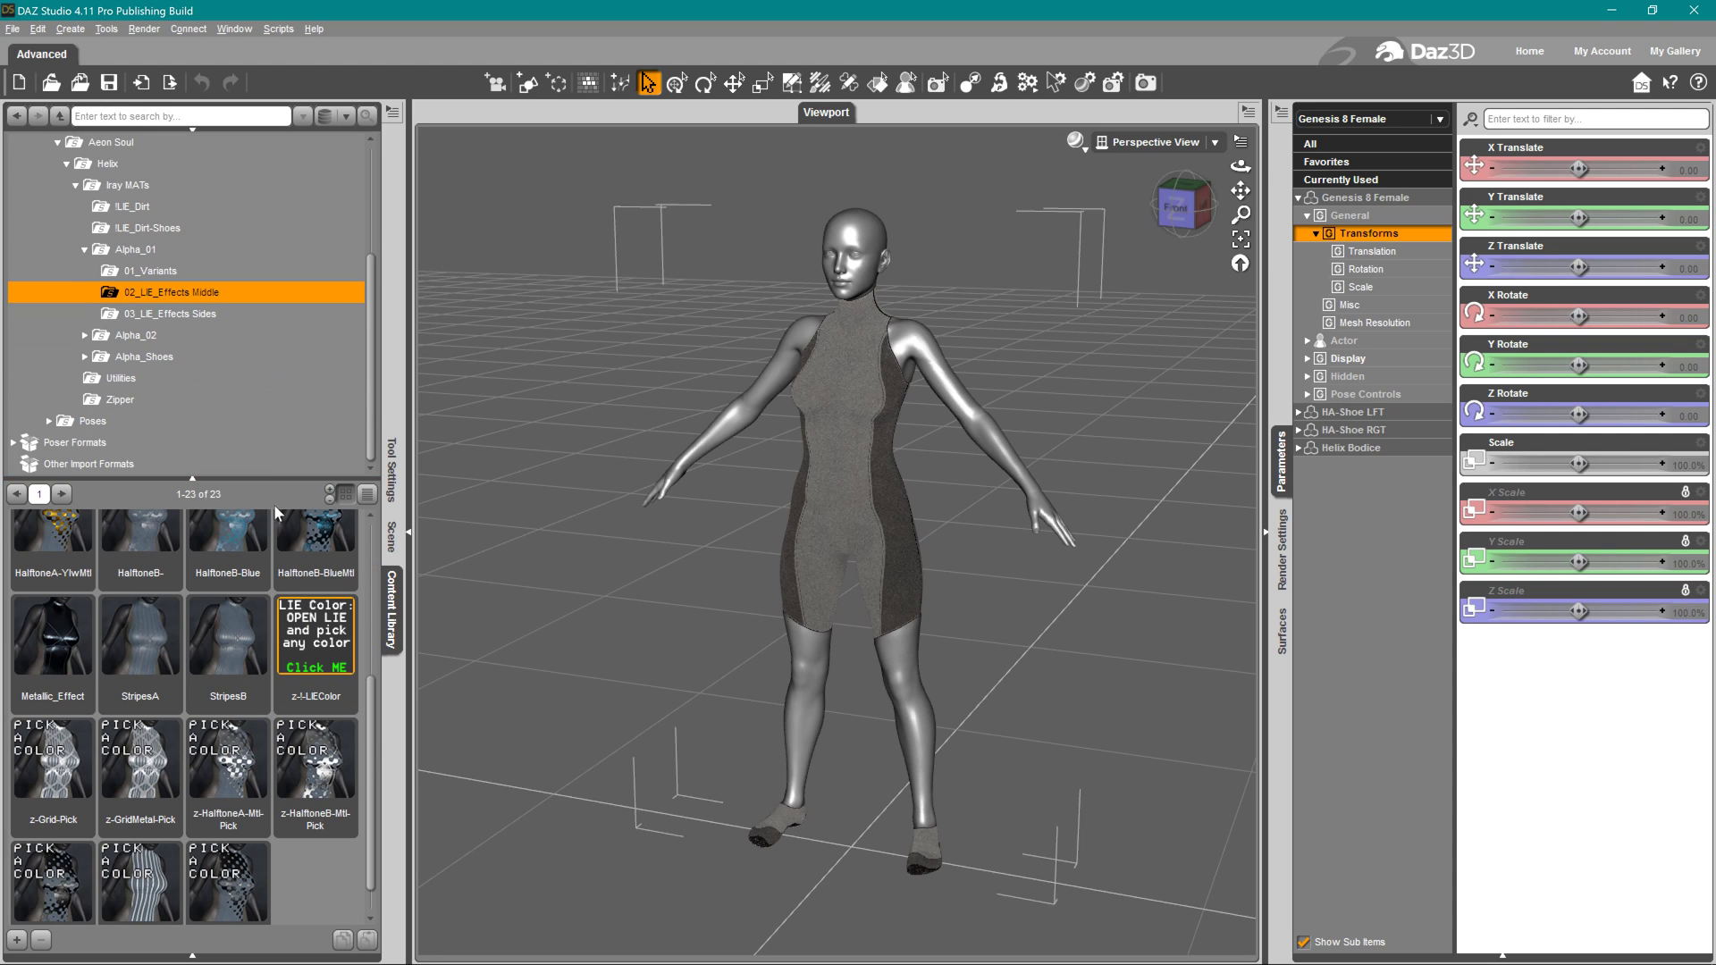
pyautogui.scroll(3, 273, 582)
pyautogui.scroll(-3, 355, 583)
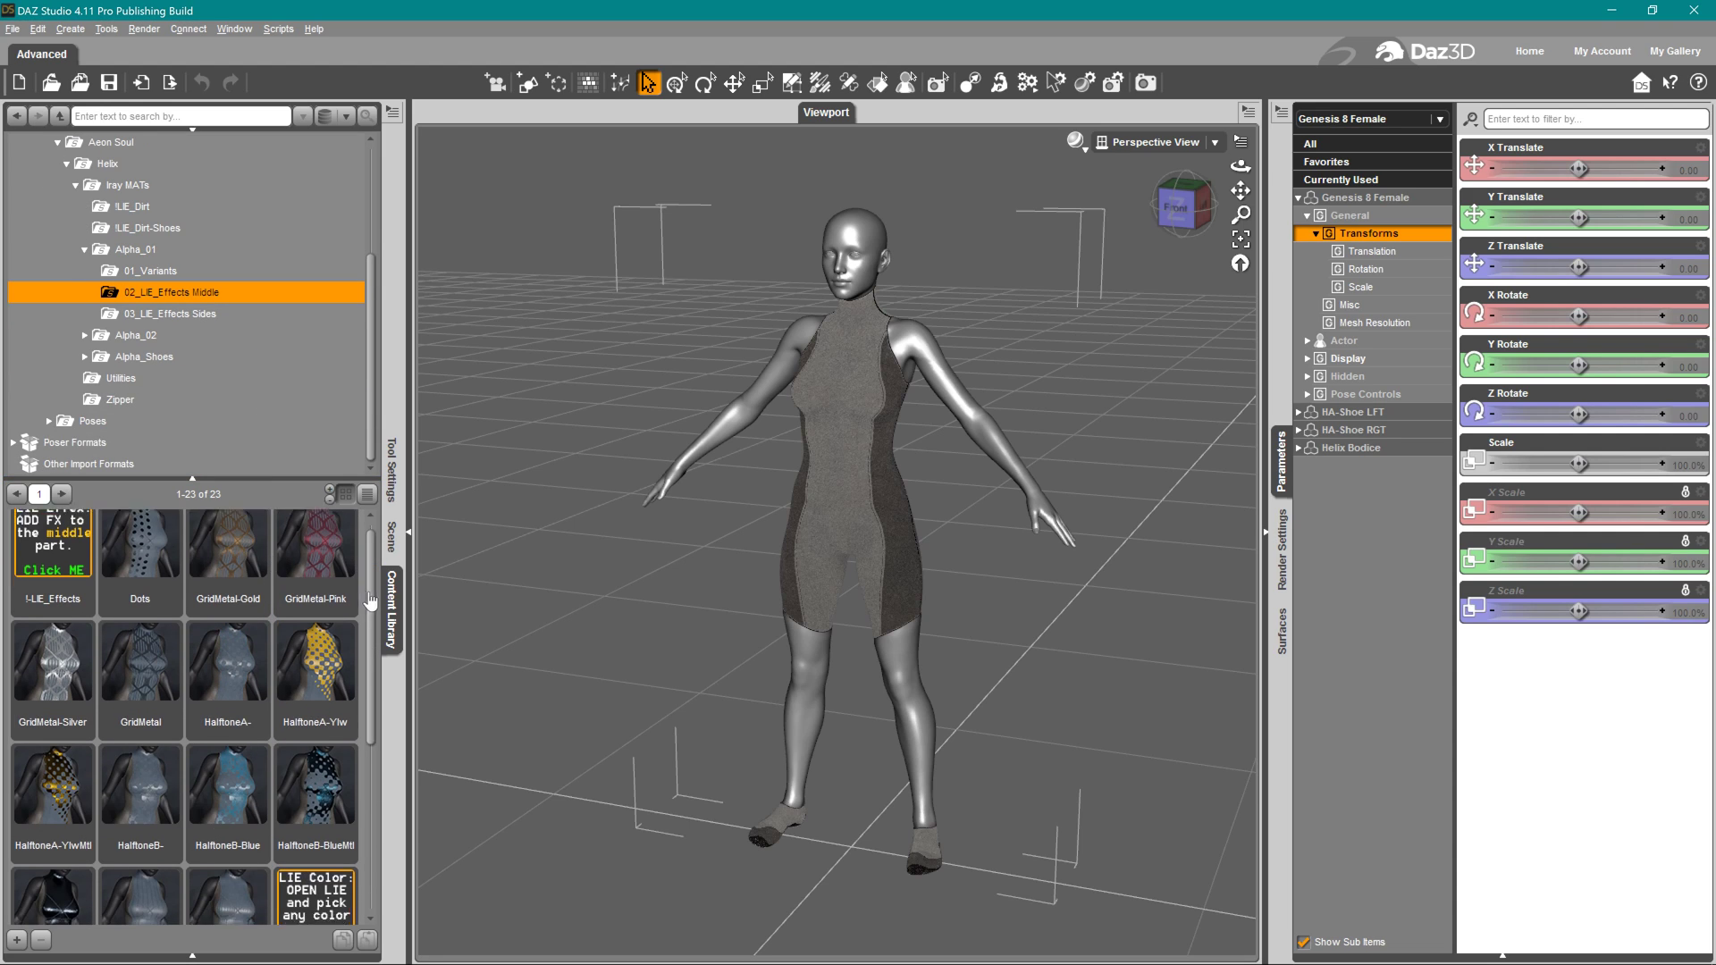
pyautogui.click(202, 321)
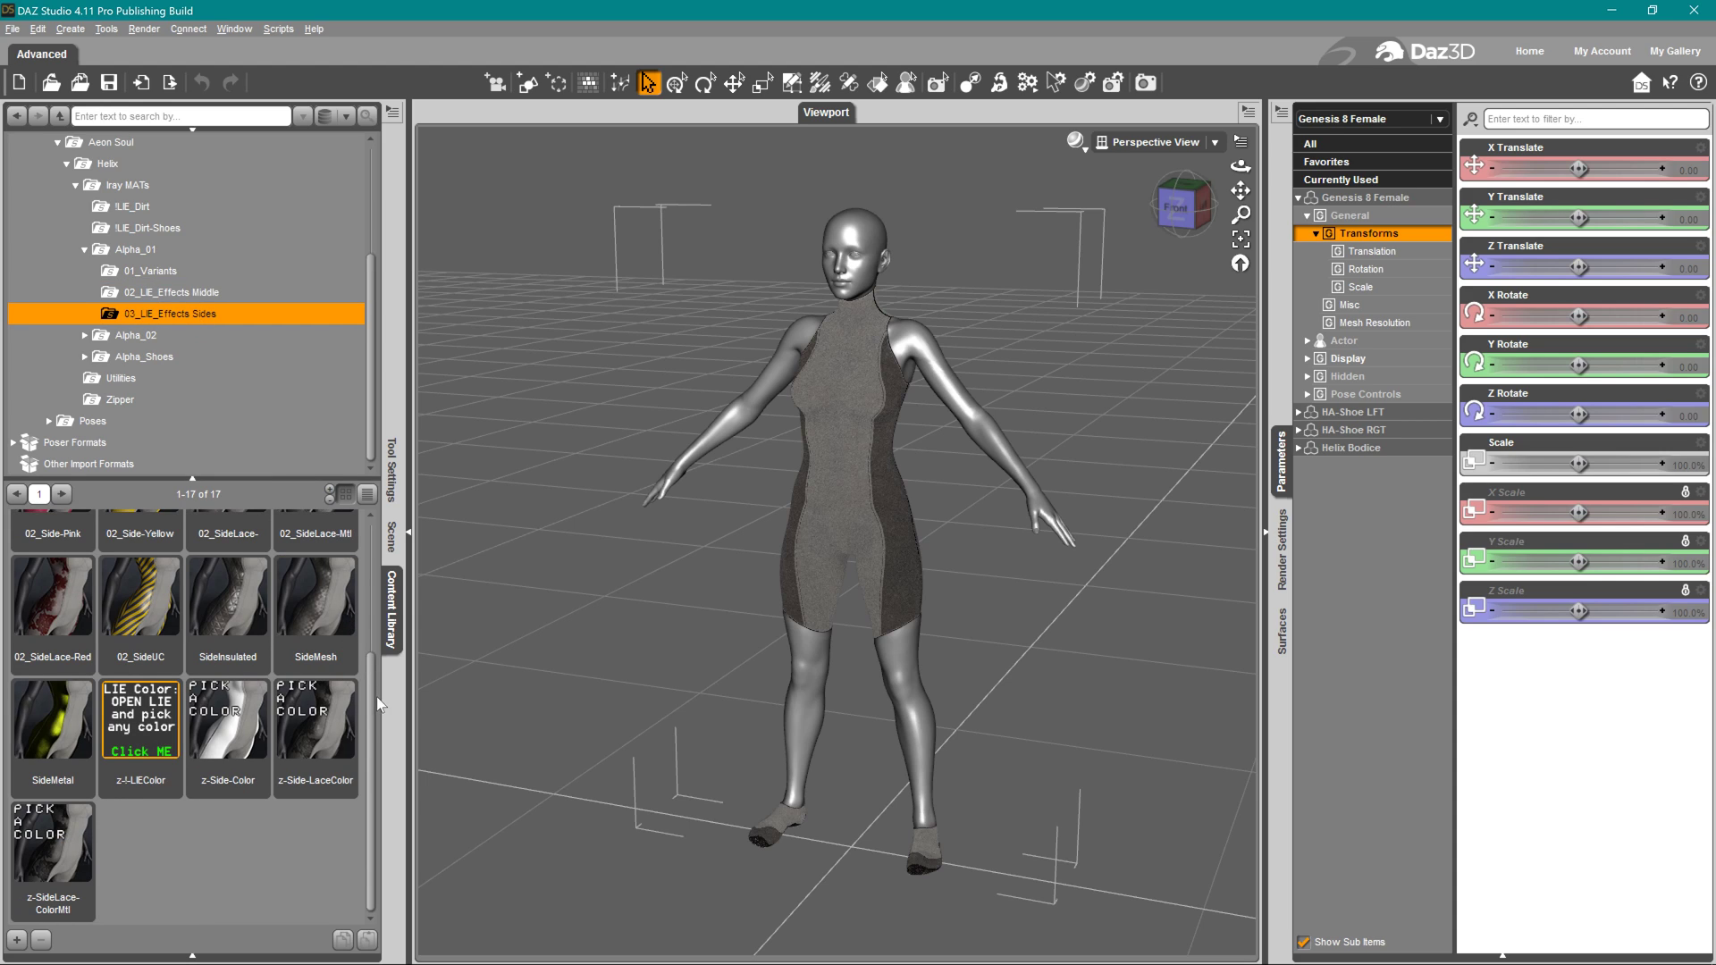
# Examine the Alpha_02 suit materials with their variants, bottom effects and top effects, and collapse both suit material folders
pyautogui.click(180, 339)
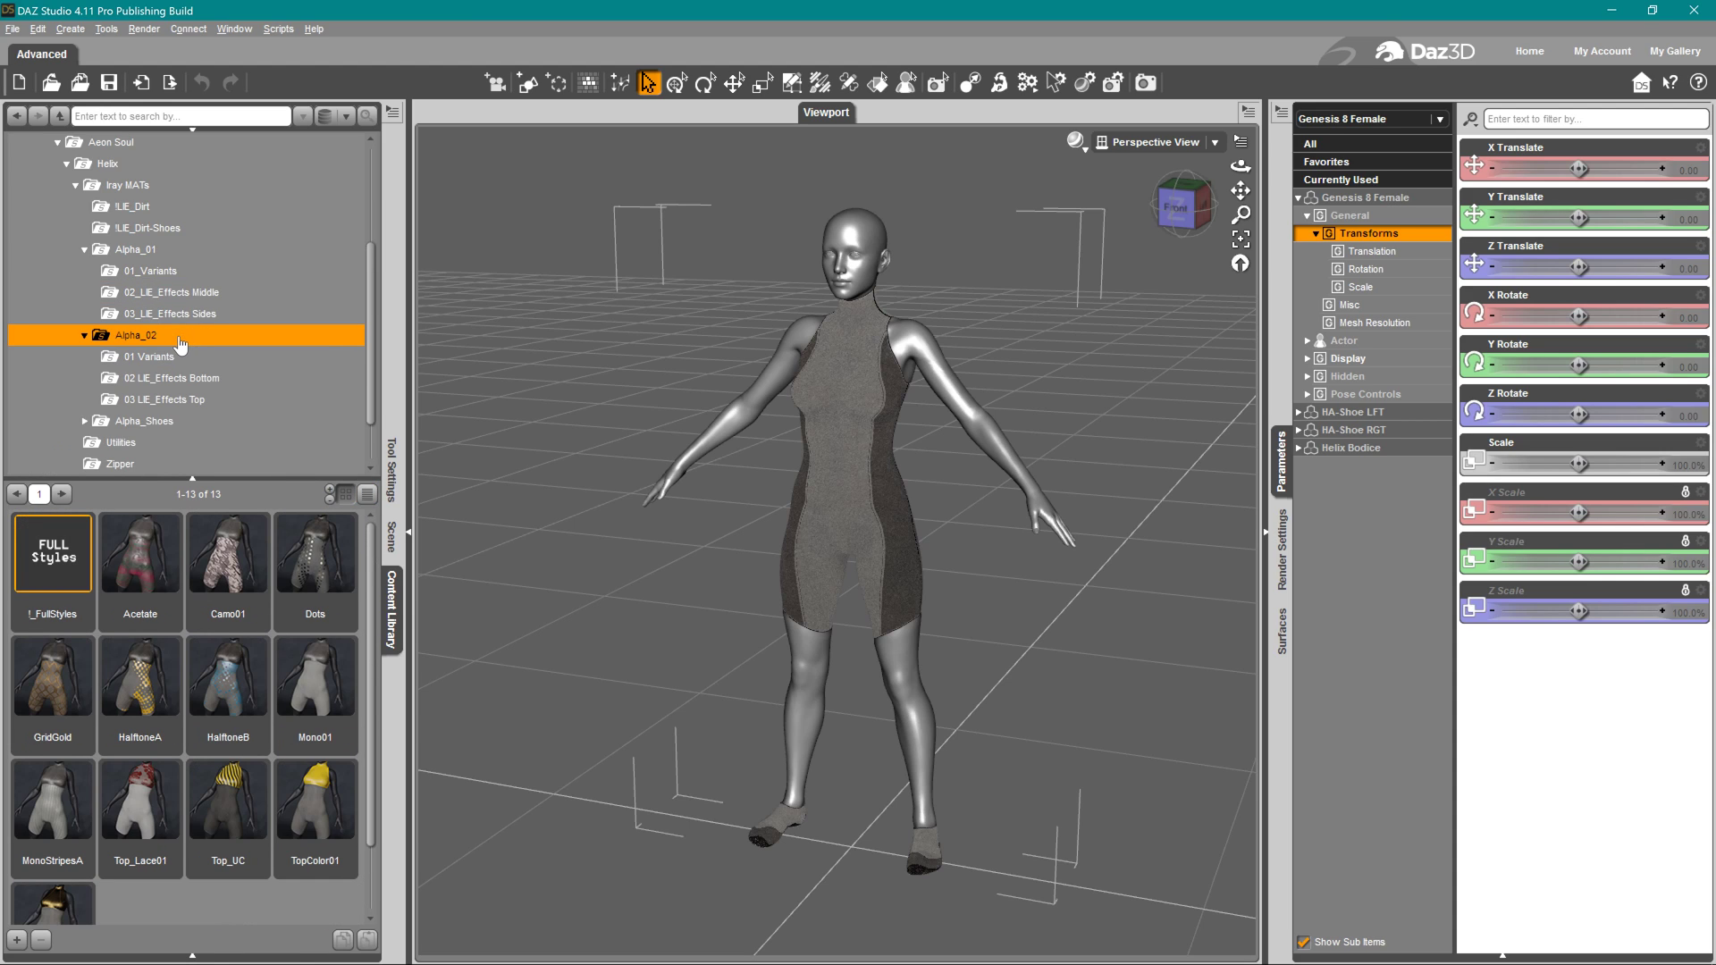
pyautogui.click(176, 357)
pyautogui.click(190, 379)
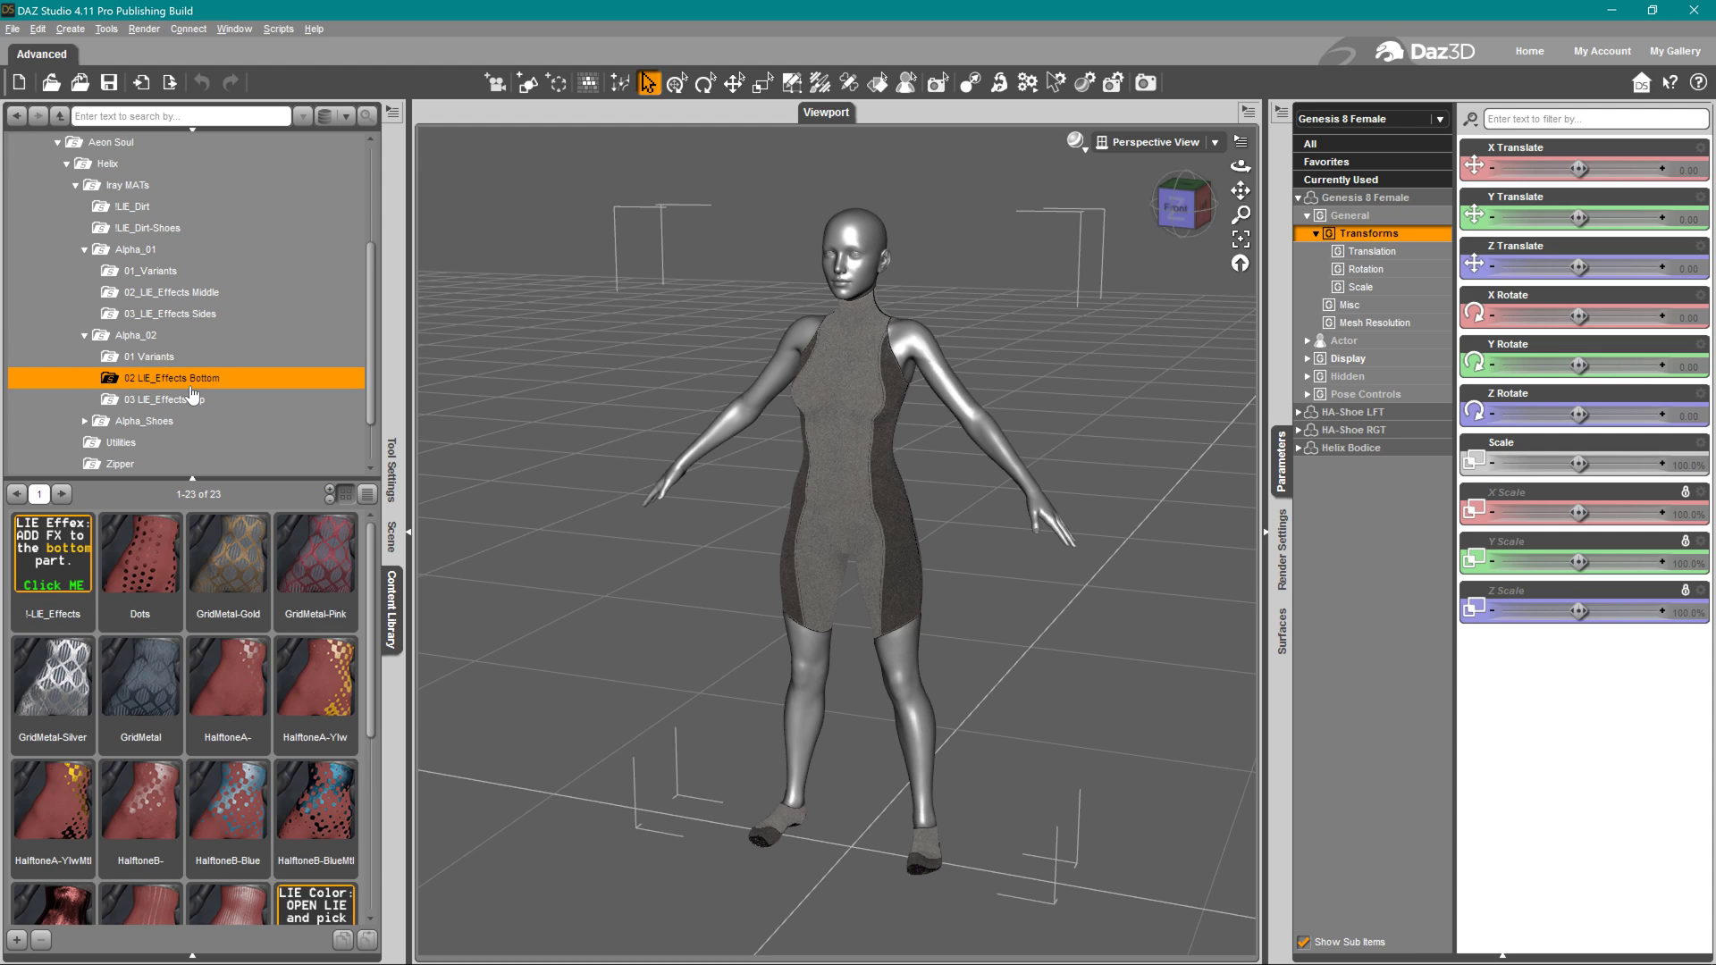
pyautogui.click(196, 403)
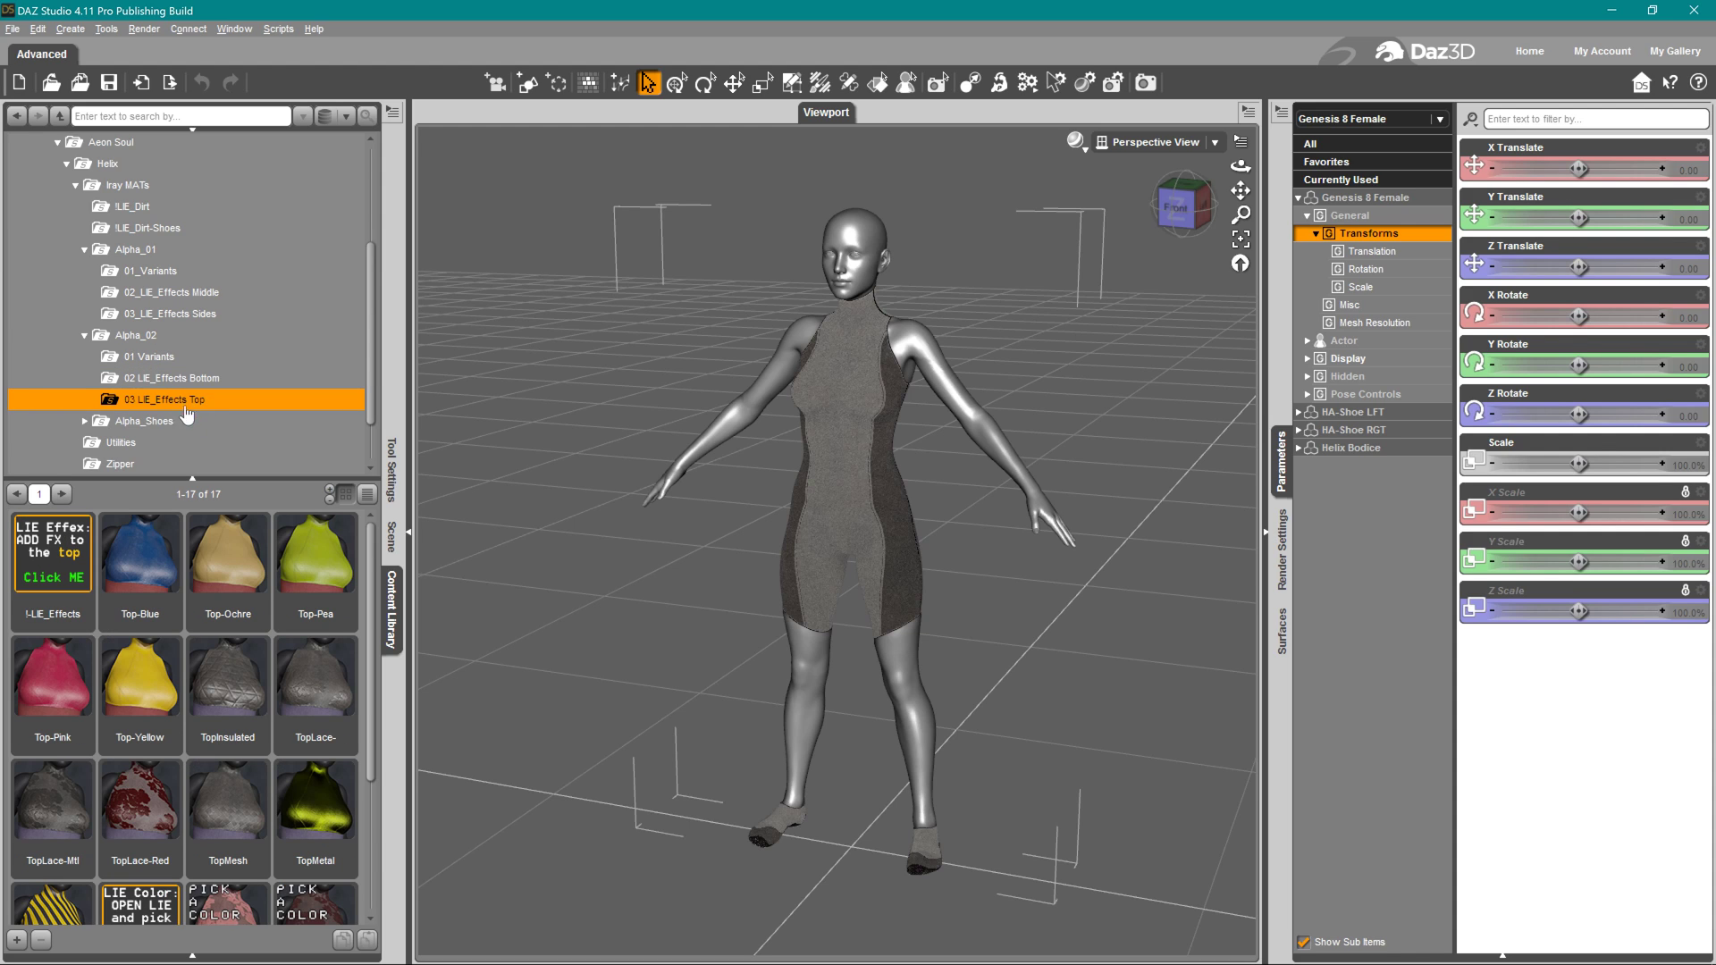
pyautogui.click(82, 252)
pyautogui.click(84, 270)
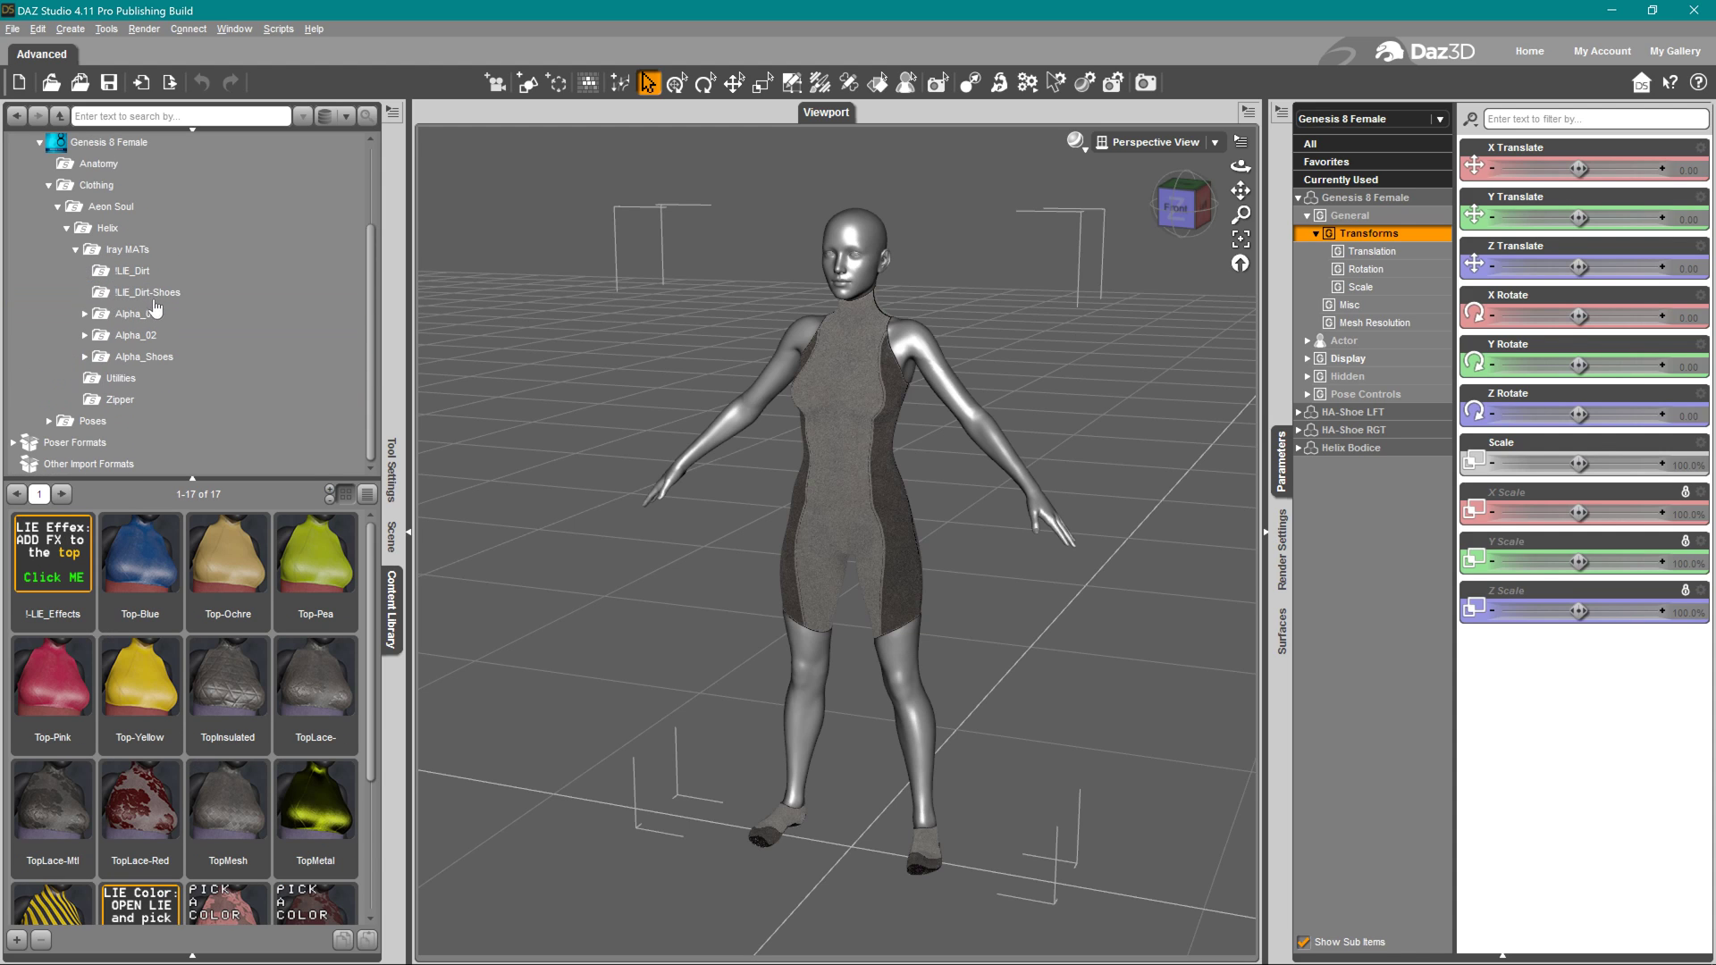
# Examine the Alpha_Shoes variants, layer effects and main effects, plus the Helix Zipper presets
pyautogui.click(164, 361)
pyautogui.doubleClick(161, 357)
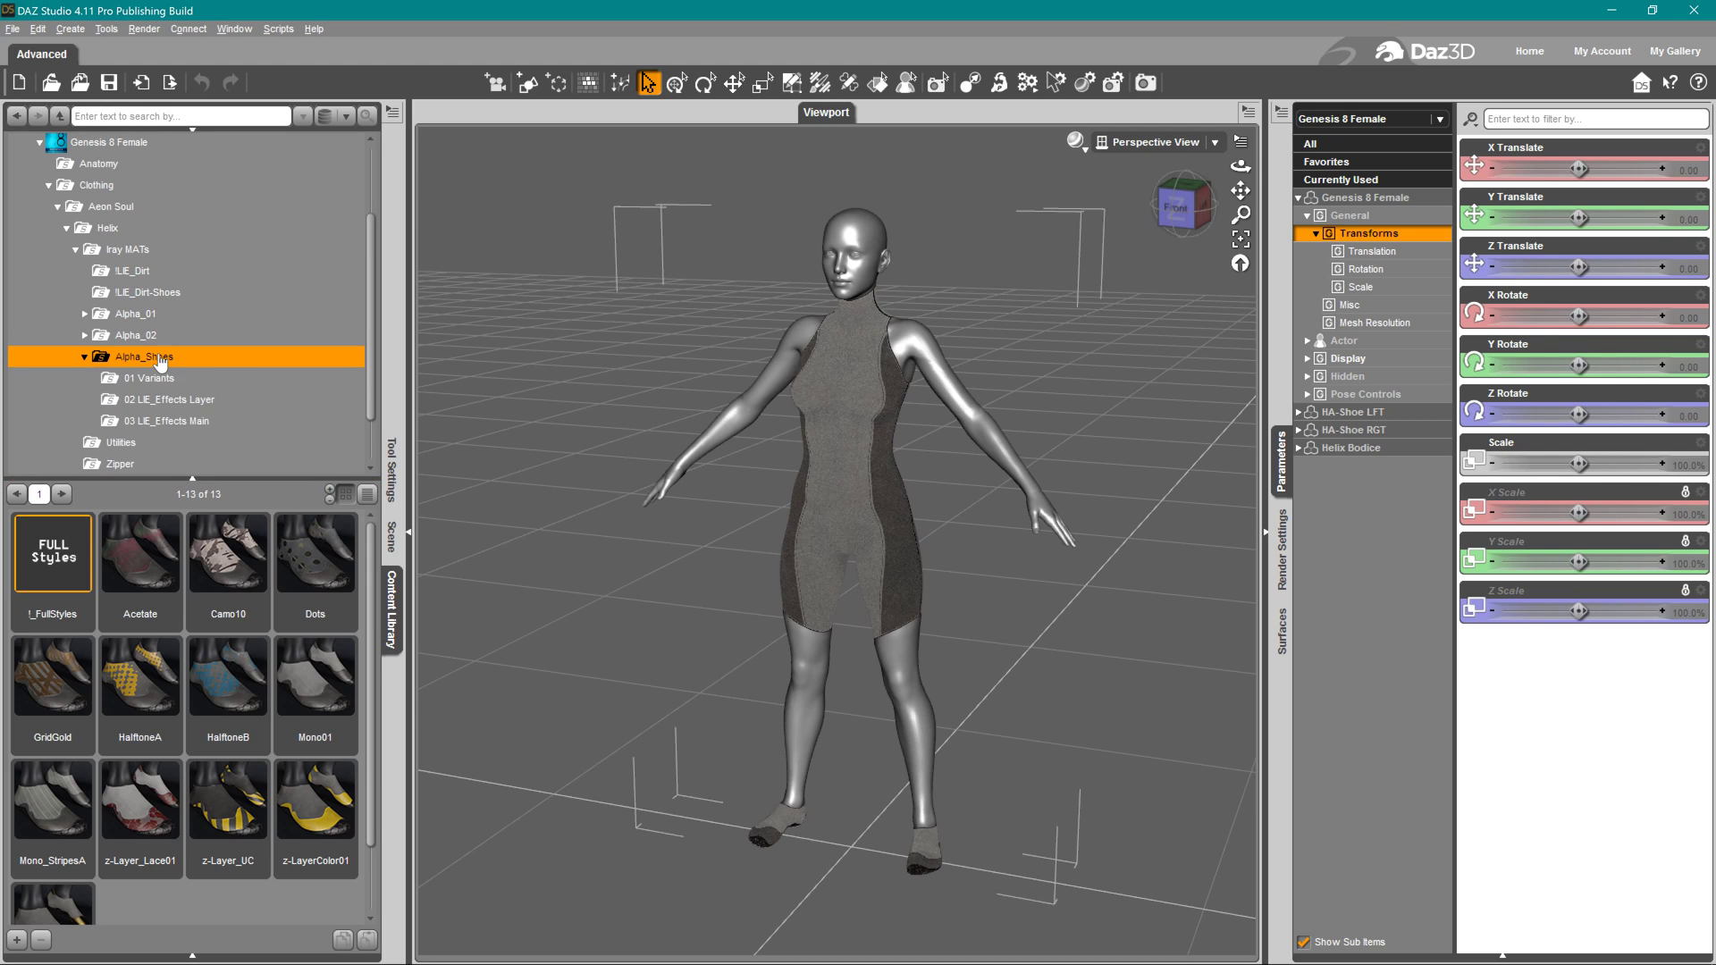
pyautogui.scroll(-3, 210, 365)
pyautogui.click(188, 317)
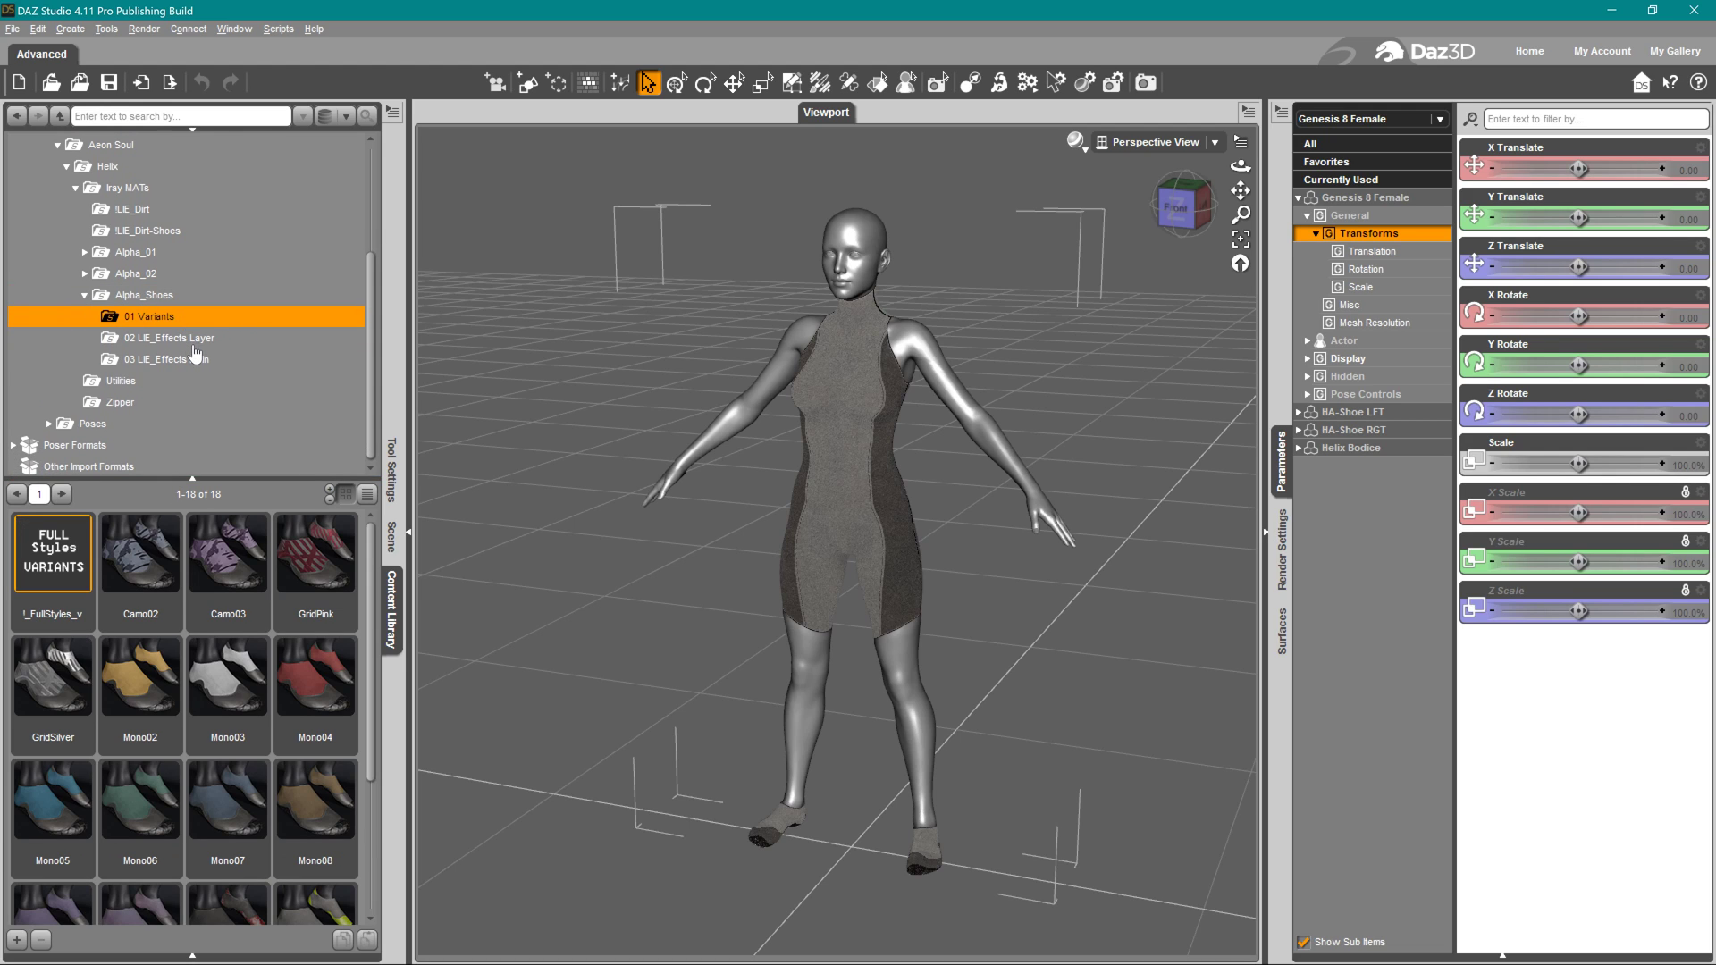
pyautogui.click(196, 345)
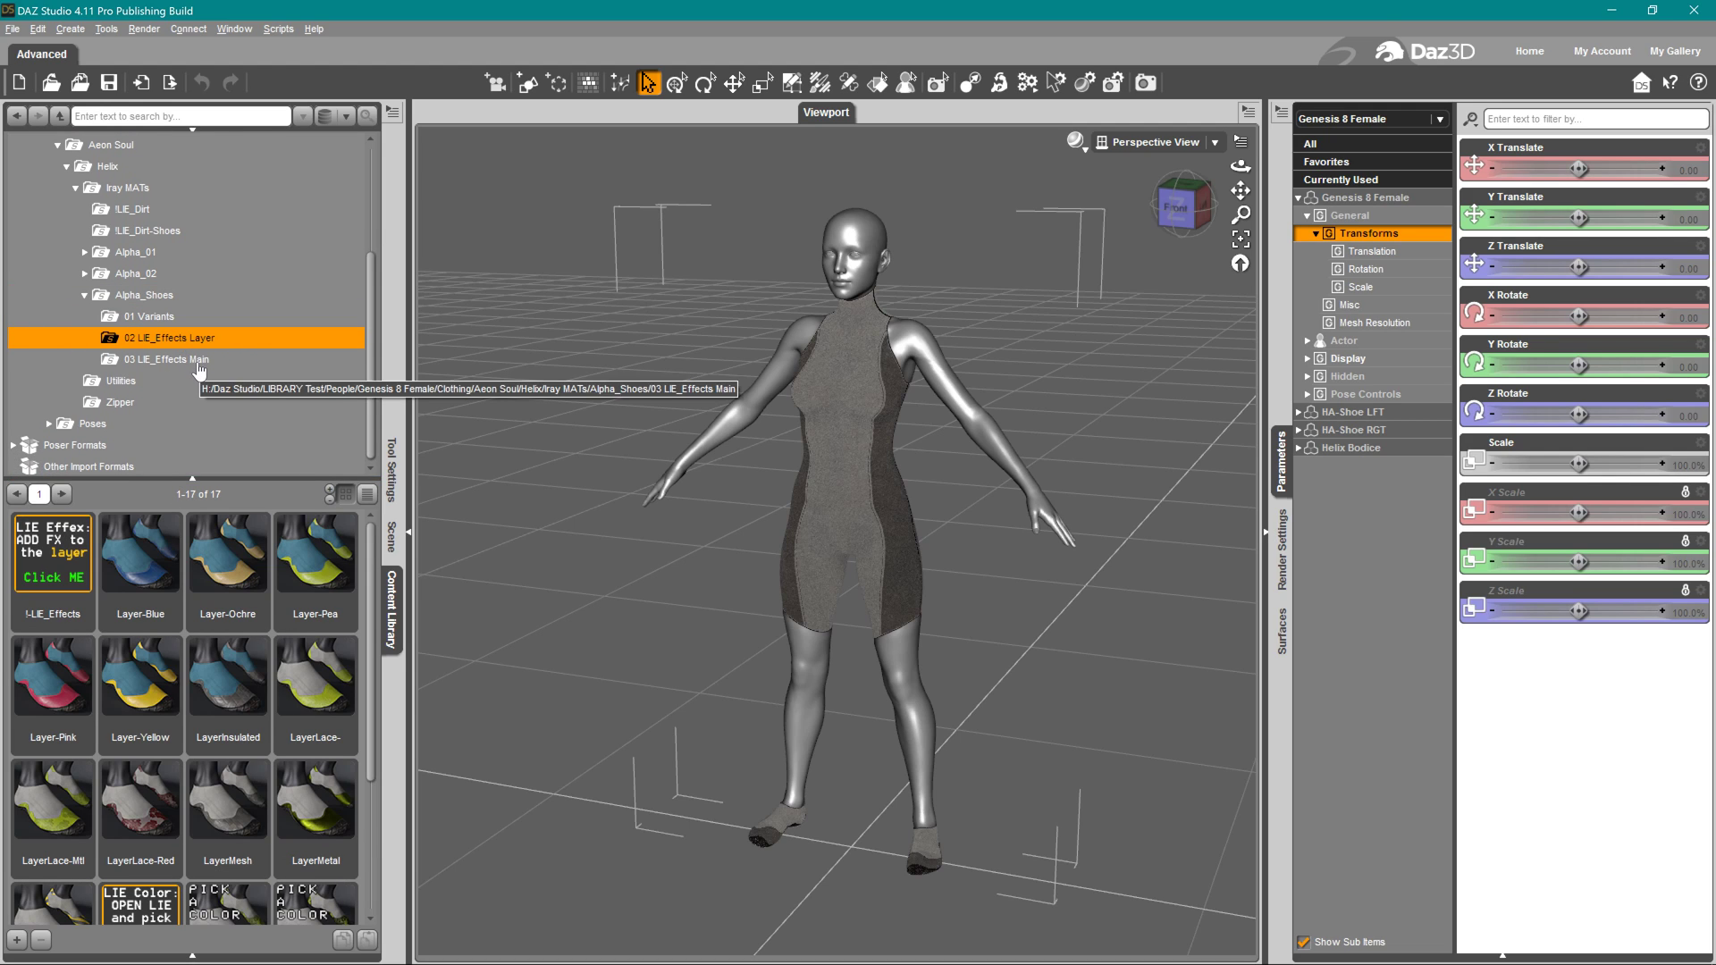
pyautogui.scroll(-3, 210, 572)
pyautogui.click(198, 362)
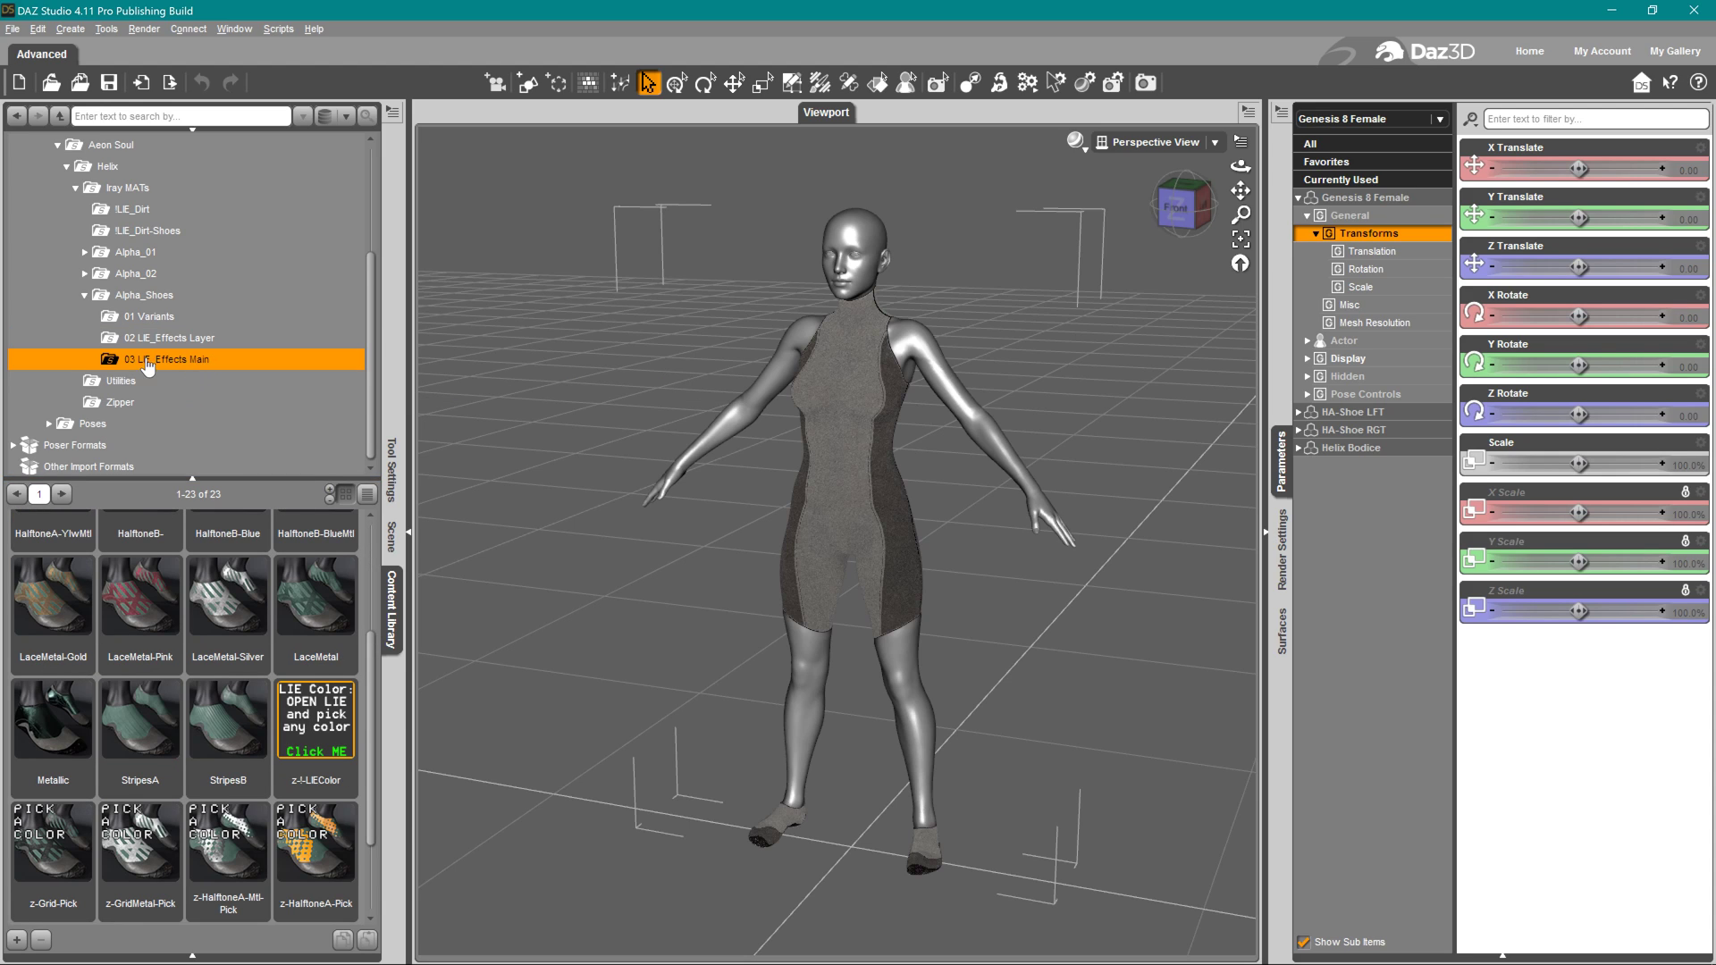
pyautogui.click(123, 403)
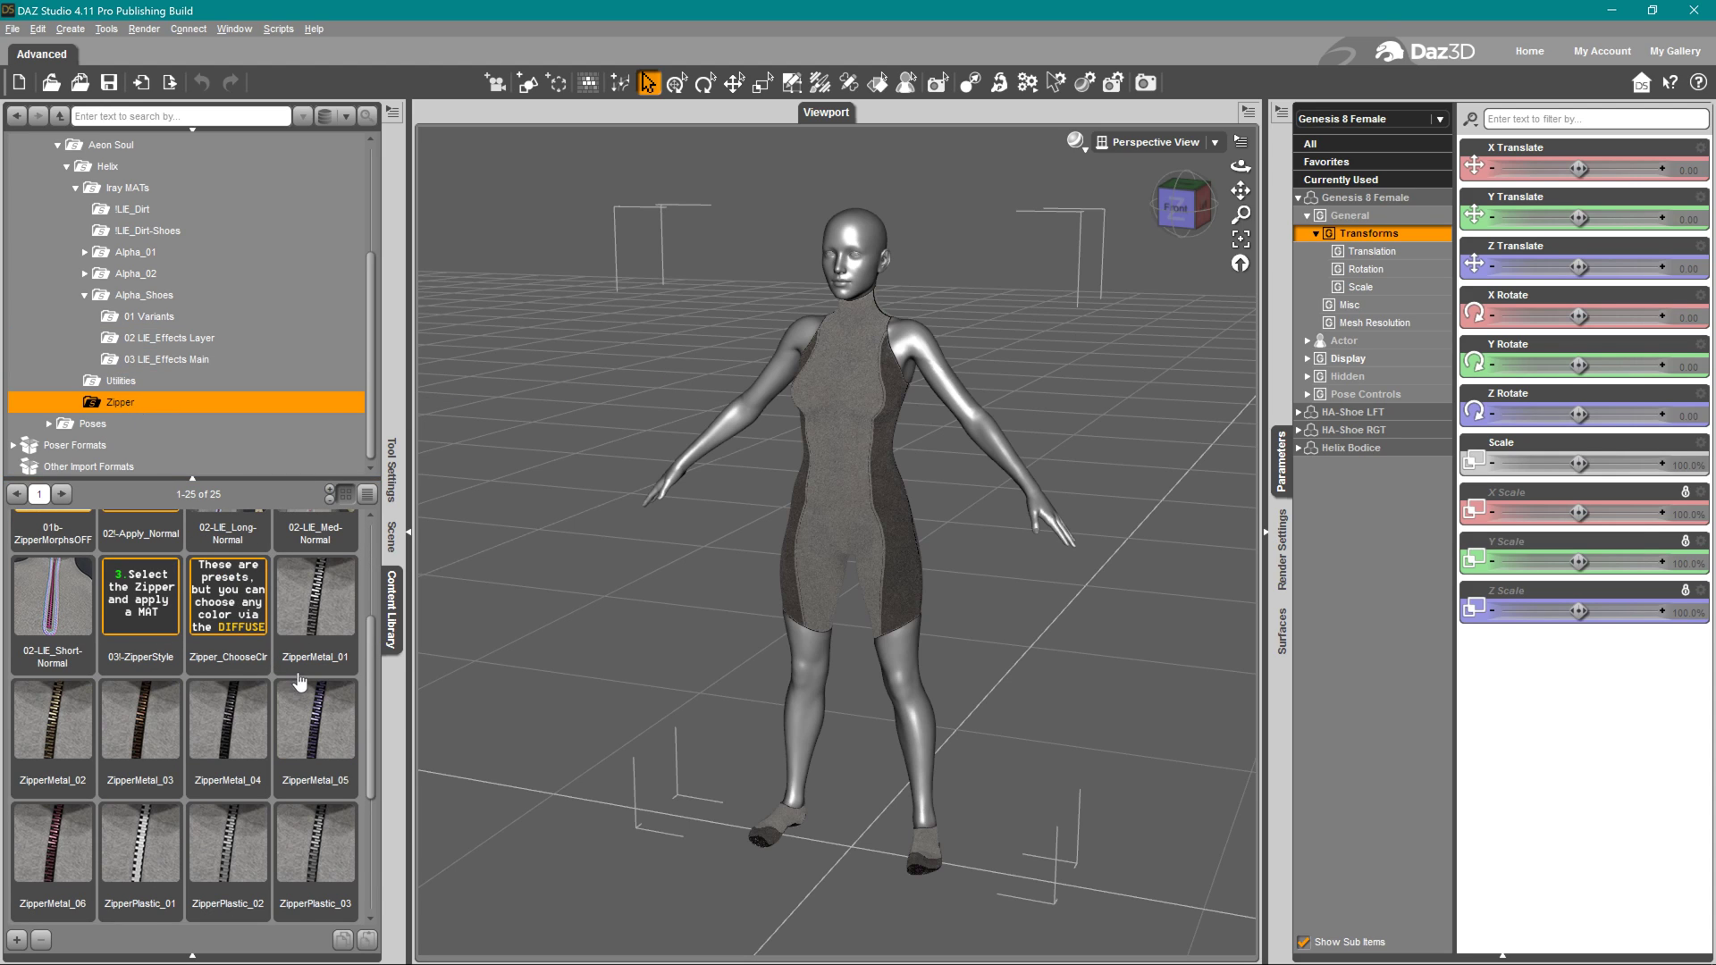
pyautogui.click(84, 296)
# Switch the viewport to the Iray render preview with the suited figure framed closer
pyautogui.moveTo(924, 660); pyautogui.dragTo(939, 706, button='middle')
pyautogui.scroll(2, 1155, 413)
pyautogui.scroll(3, 1155, 417)
pyautogui.scroll(-2, 1102, 441)
pyautogui.click(1075, 142)
pyautogui.click(1074, 337)
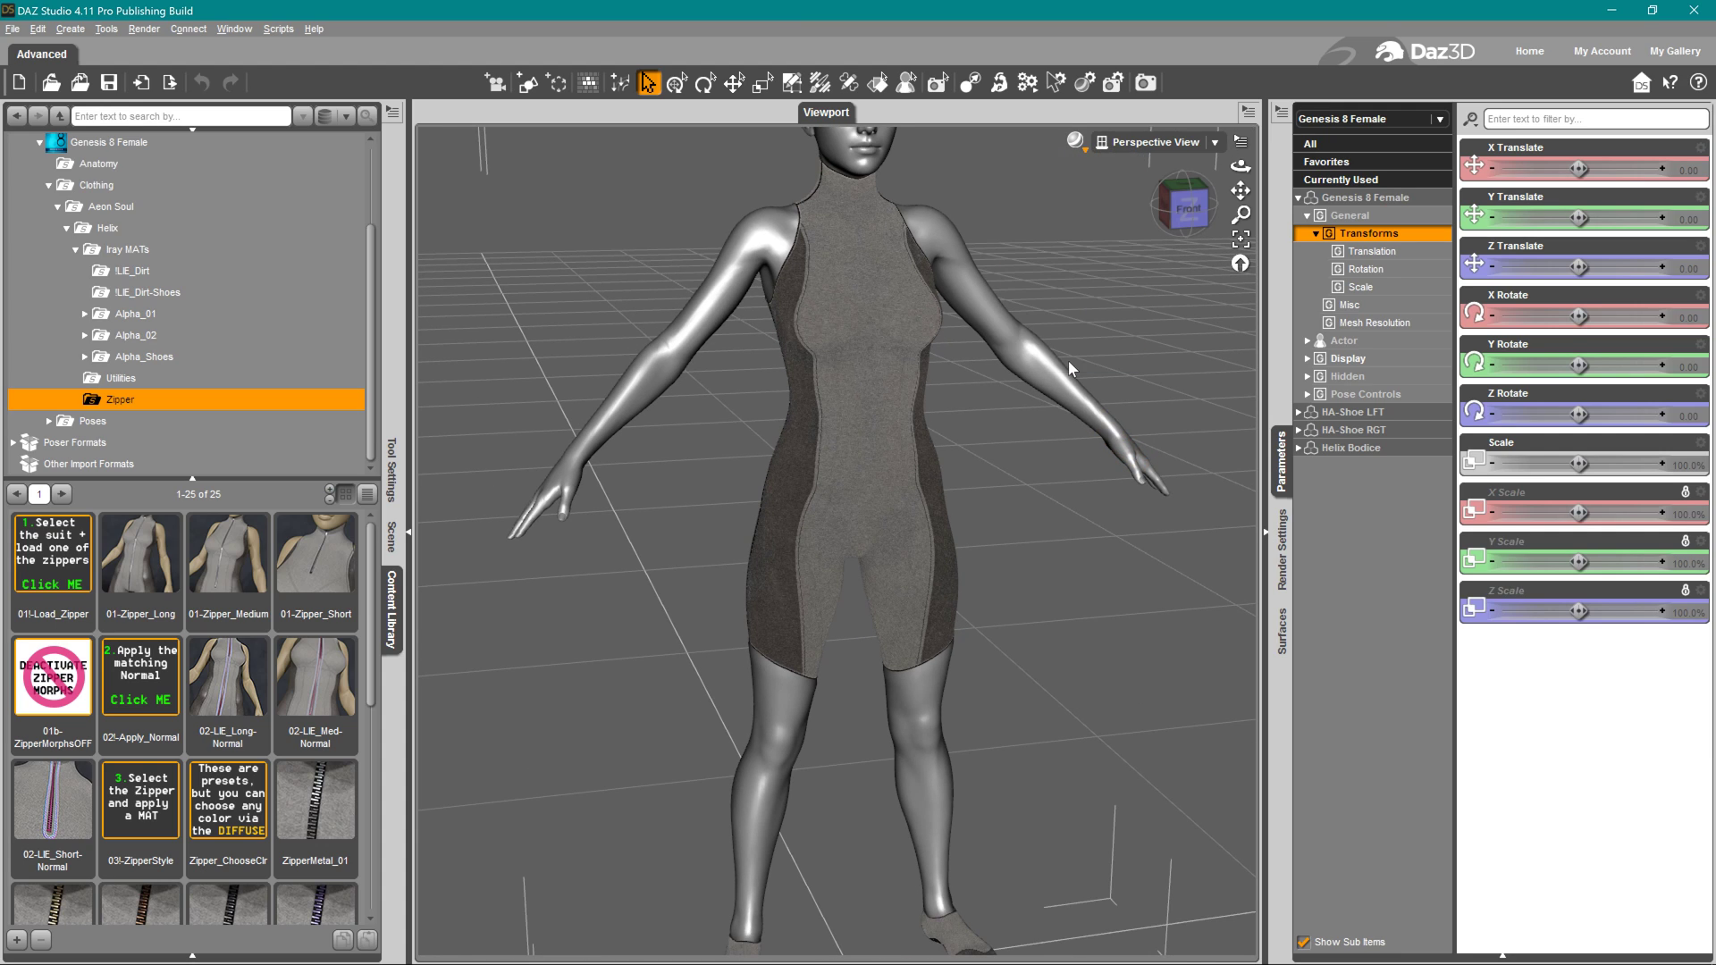
# Select the Helix Bodice in the scene and show its Adds morph parameters
pyautogui.rightClick(854, 492)
pyautogui.click(911, 522)
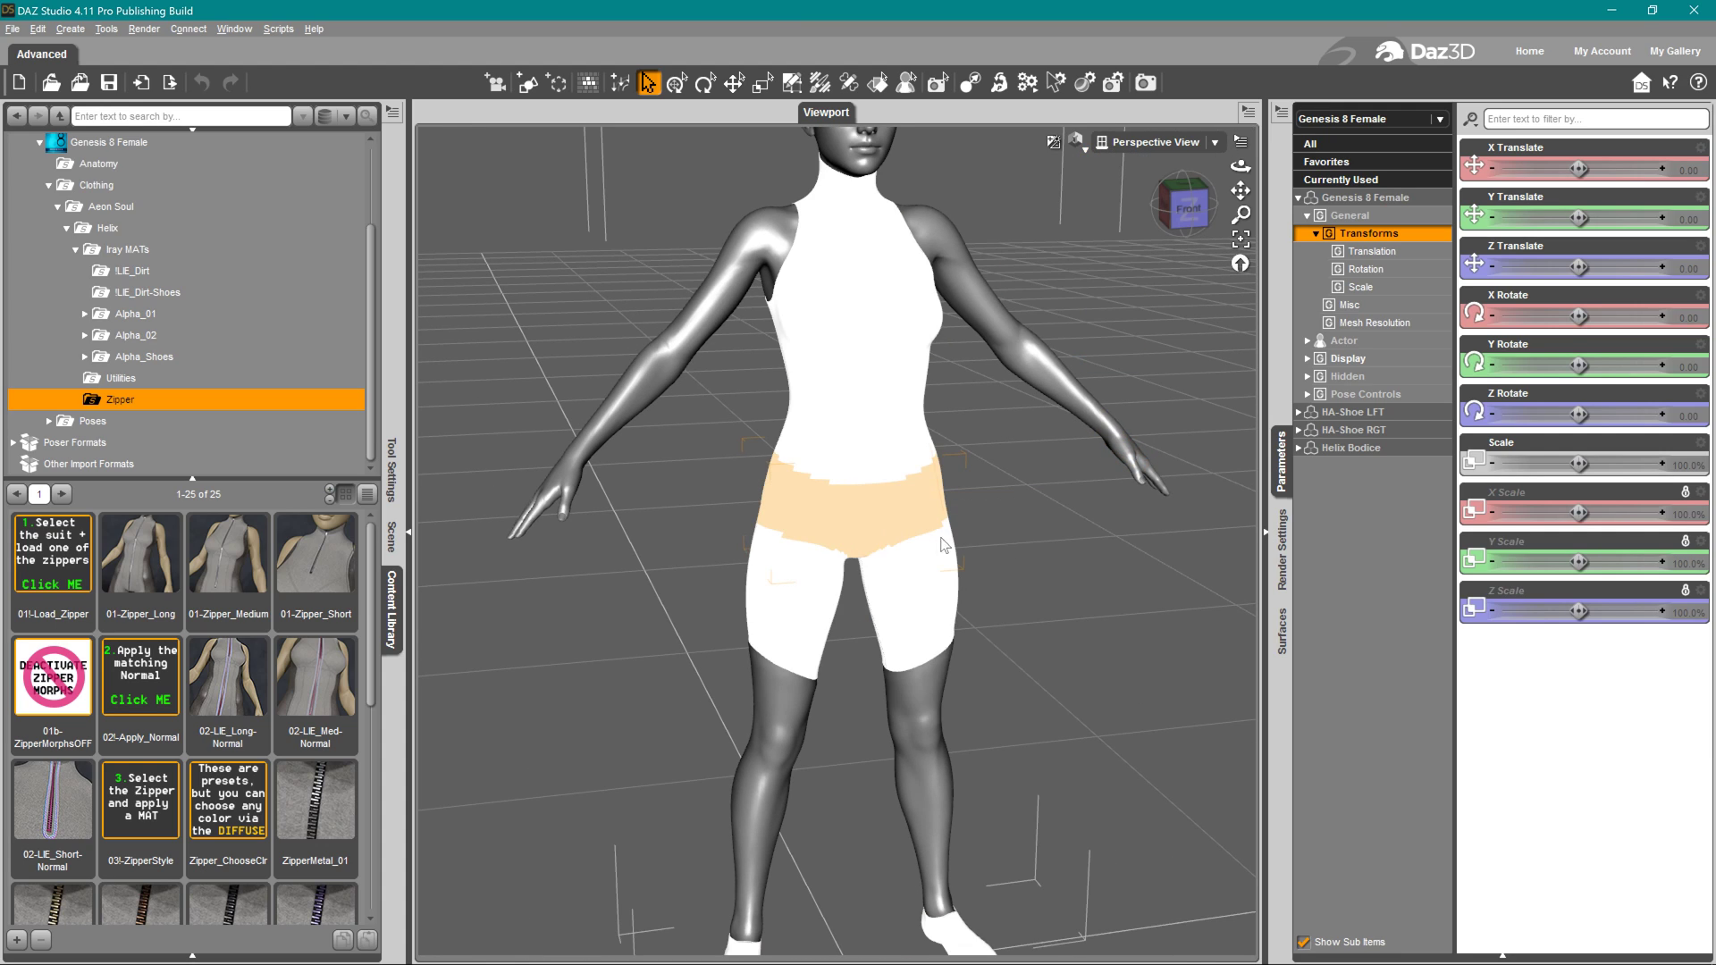
pyautogui.click(1284, 636)
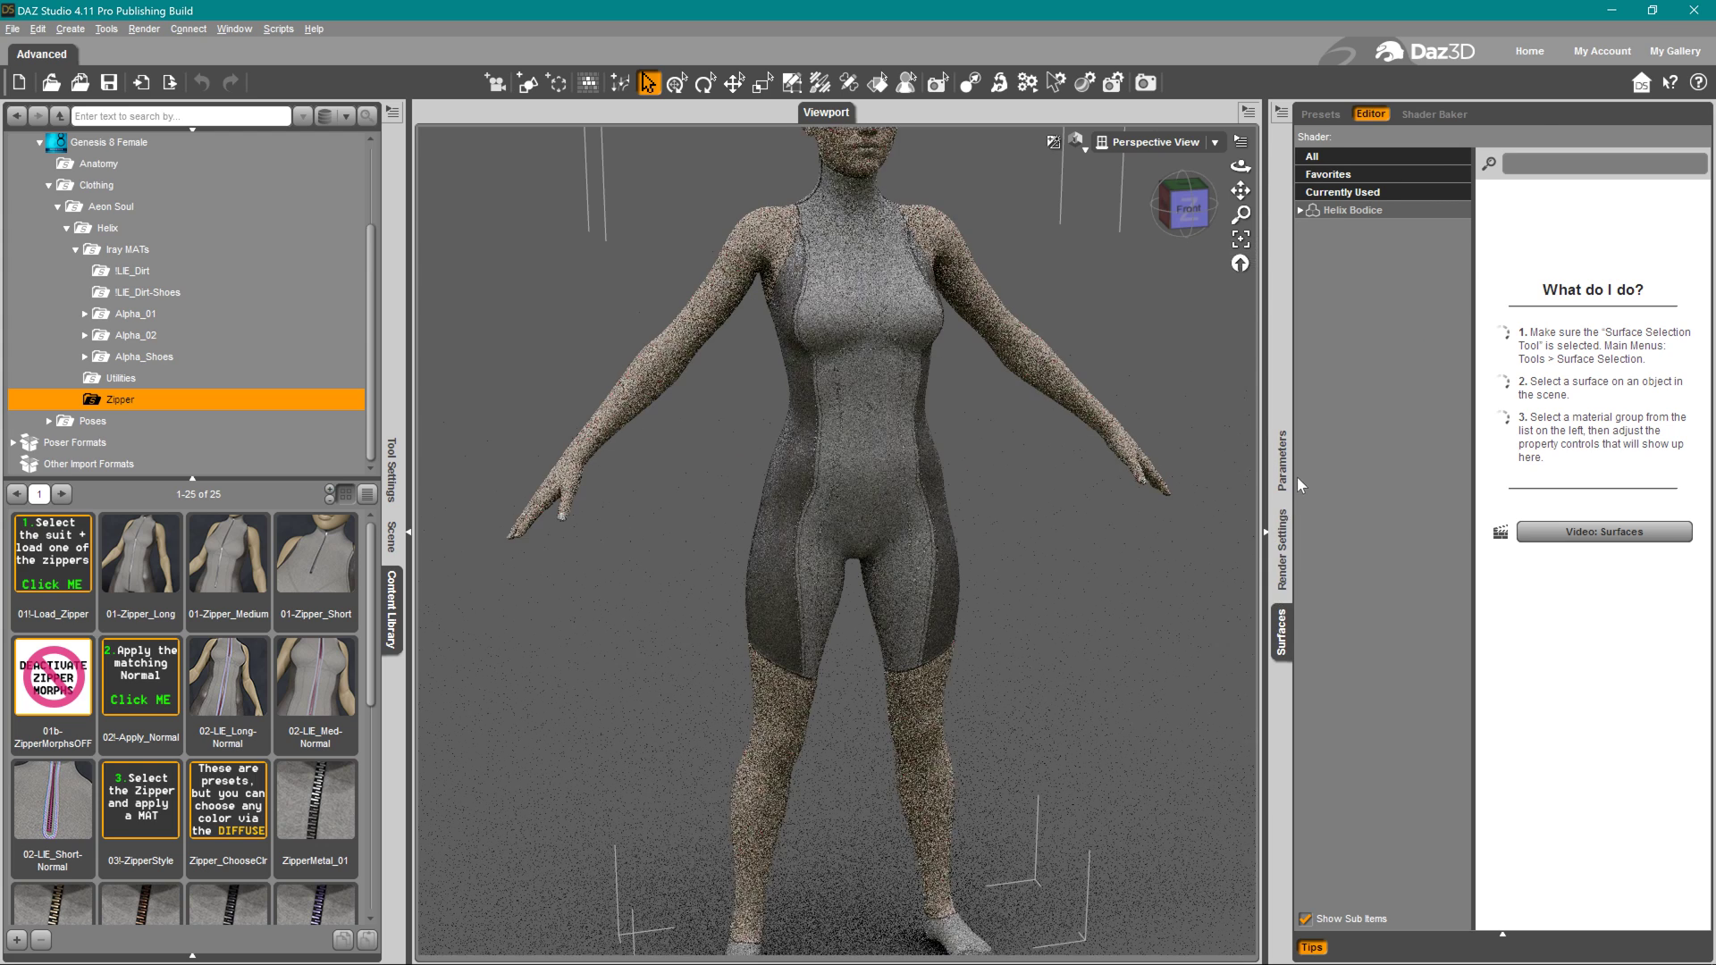
pyautogui.click(1283, 464)
pyautogui.click(1381, 361)
pyautogui.click(1385, 379)
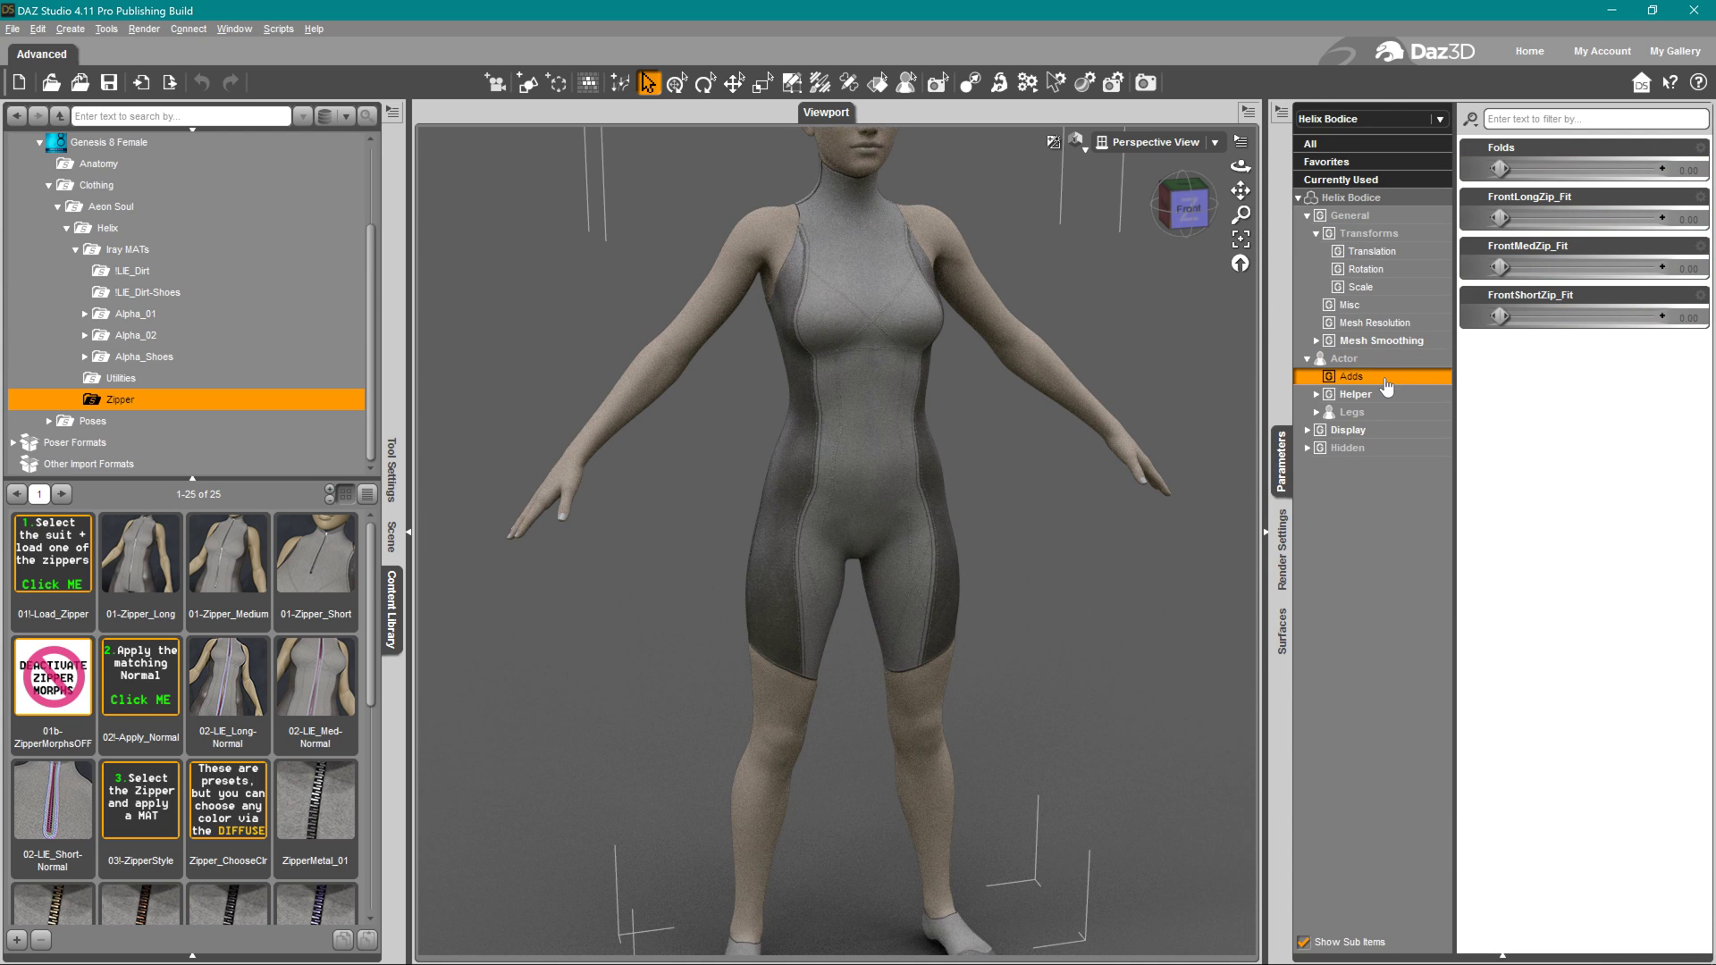
# Try the bodice's Folds morph at strengths of 1 and 2.5
pyautogui.click(1688, 170)
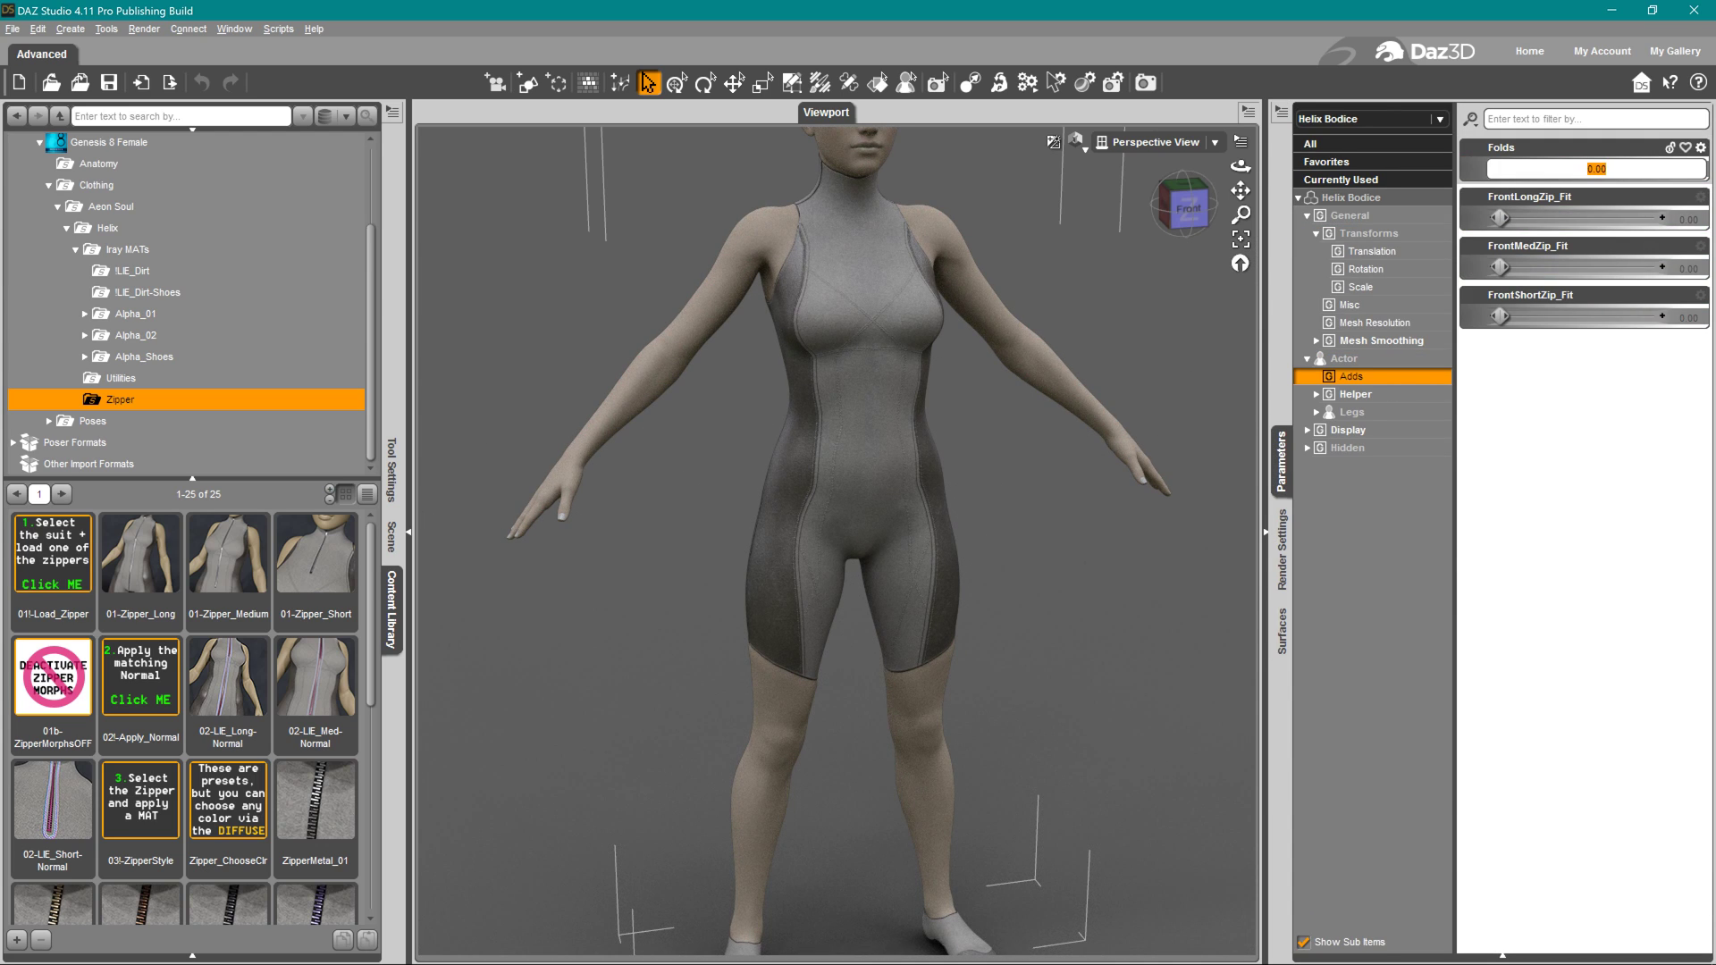
pyautogui.write('1')
pyautogui.press('Return')
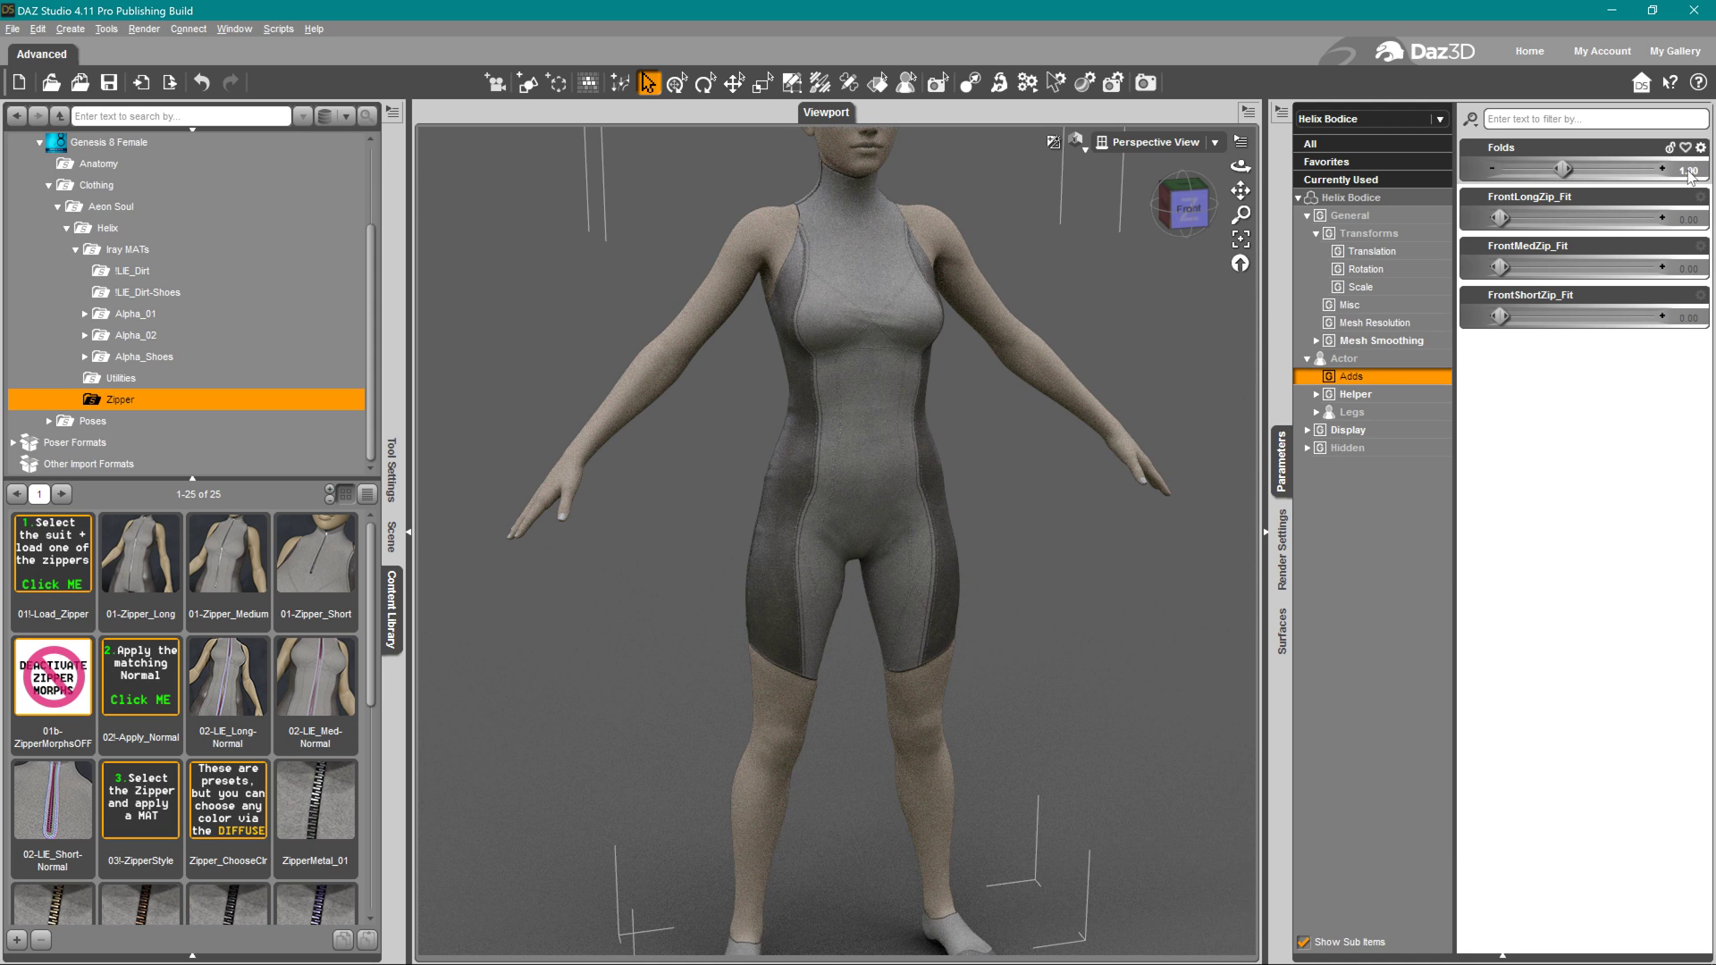
pyautogui.click(1688, 170)
pyautogui.write('2.5')
pyautogui.press('Return')
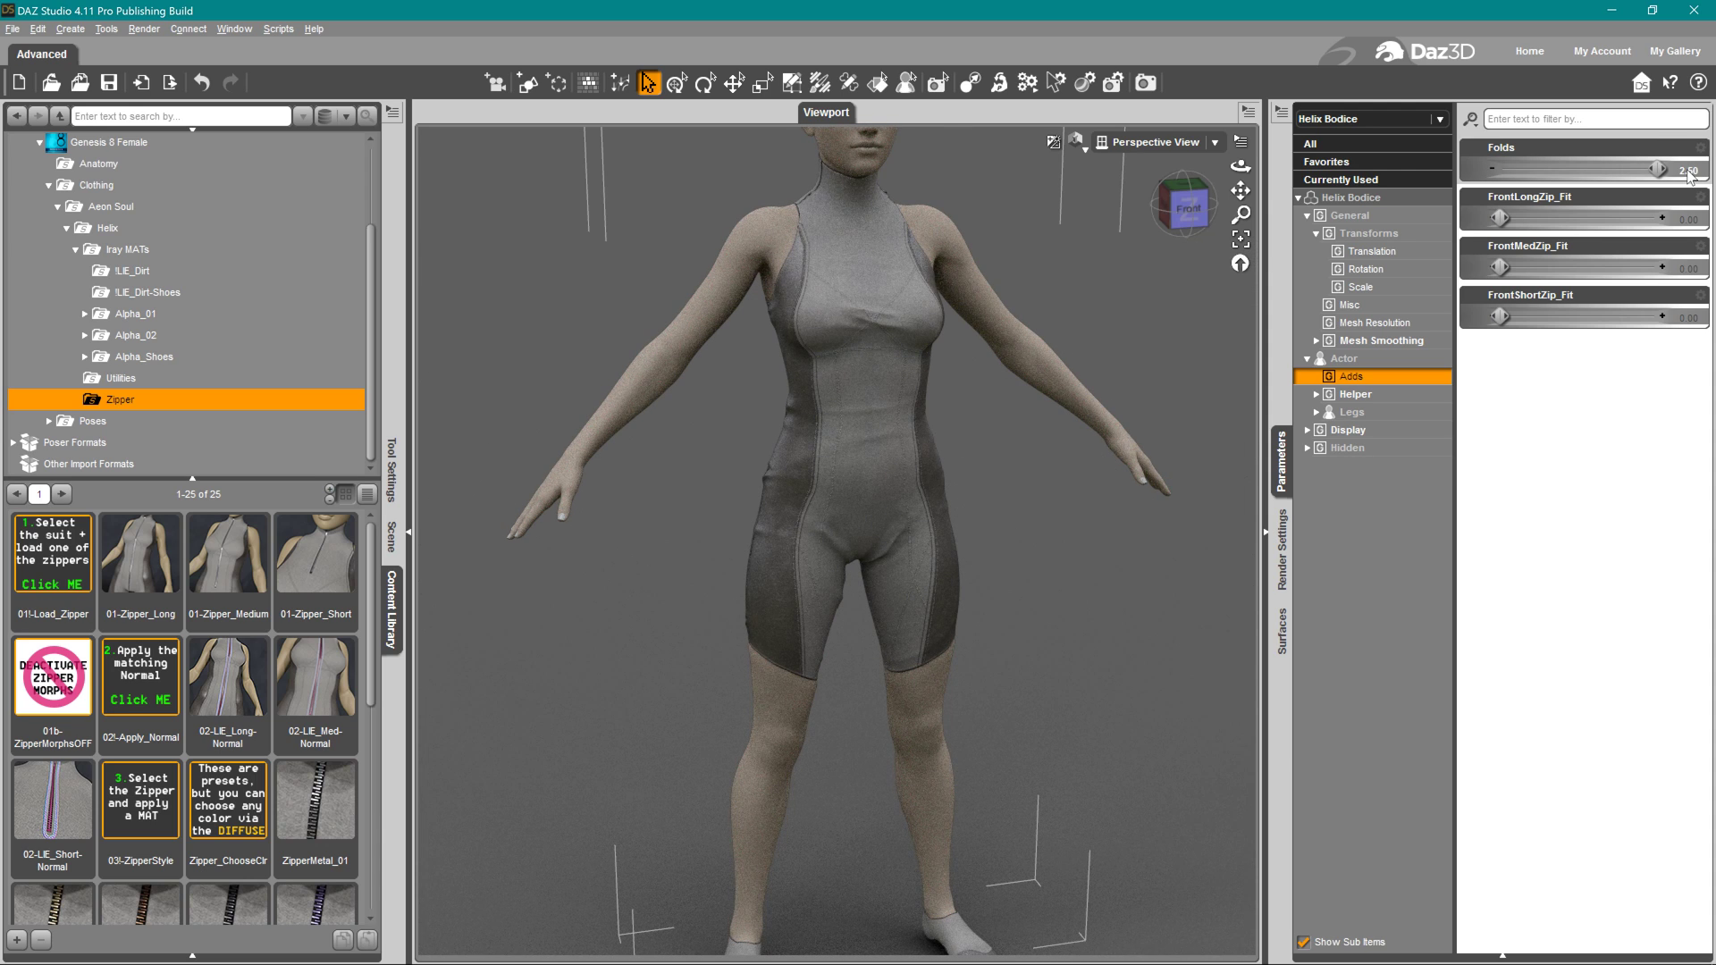
# Set the bodice's Folds morph to 1.5
pyautogui.click(1689, 170)
pyautogui.write('1')
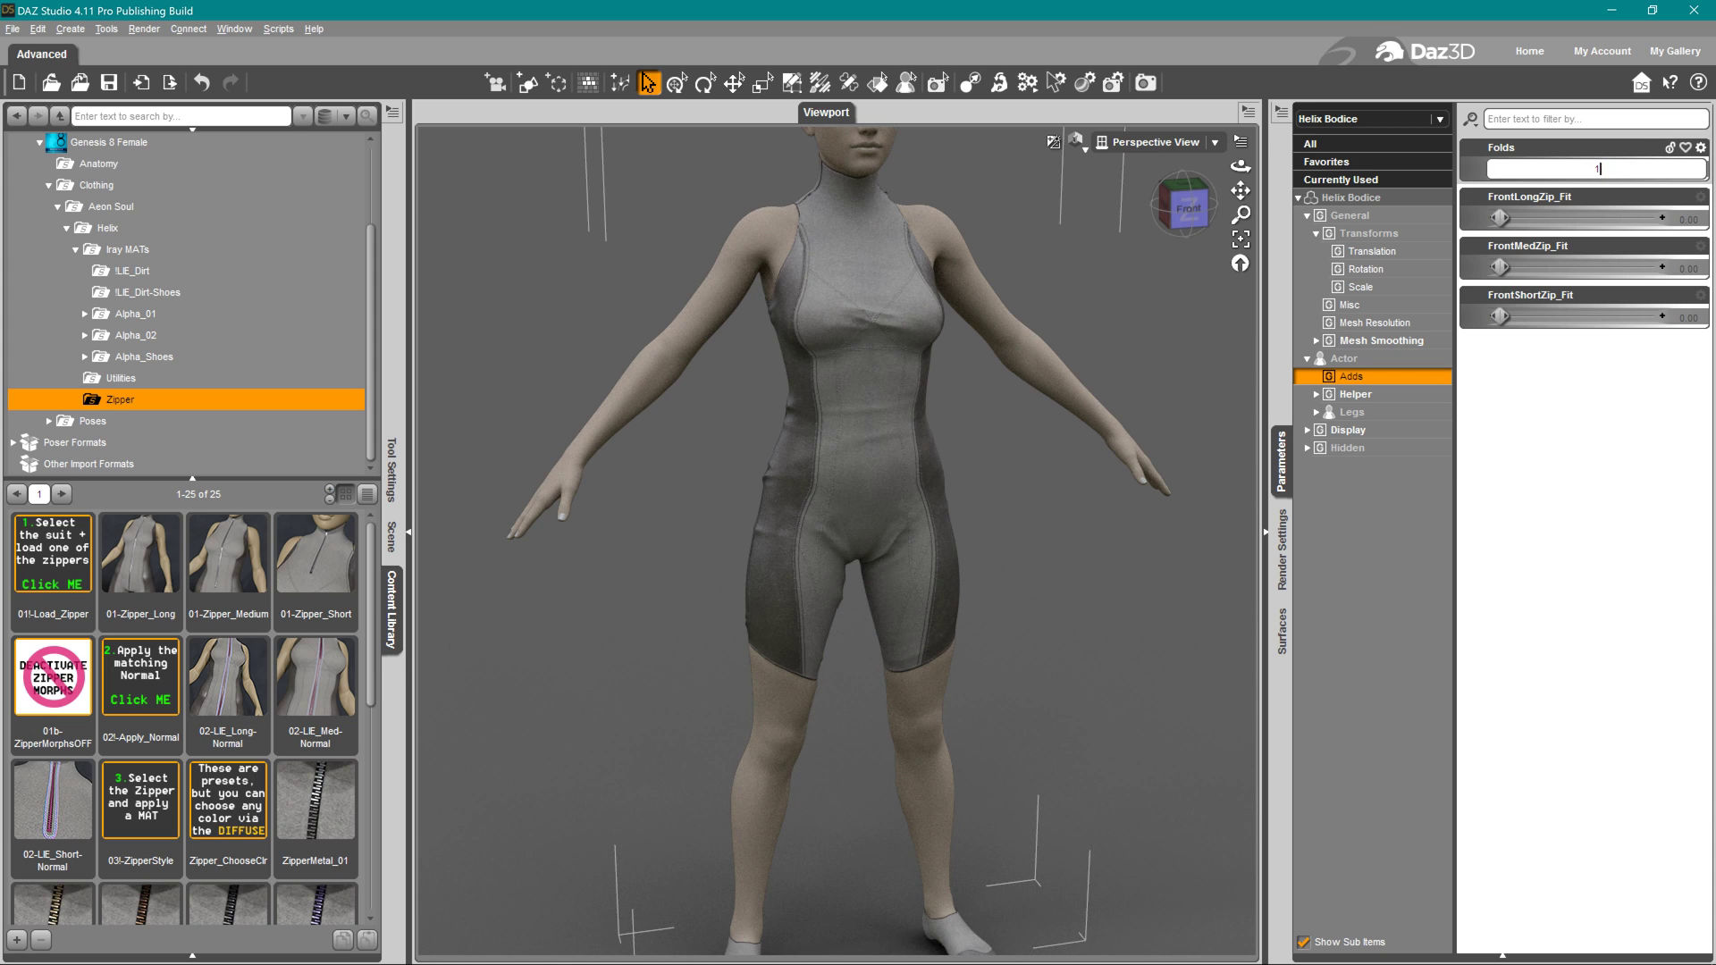
pyautogui.write('.5')
pyautogui.press('Return')
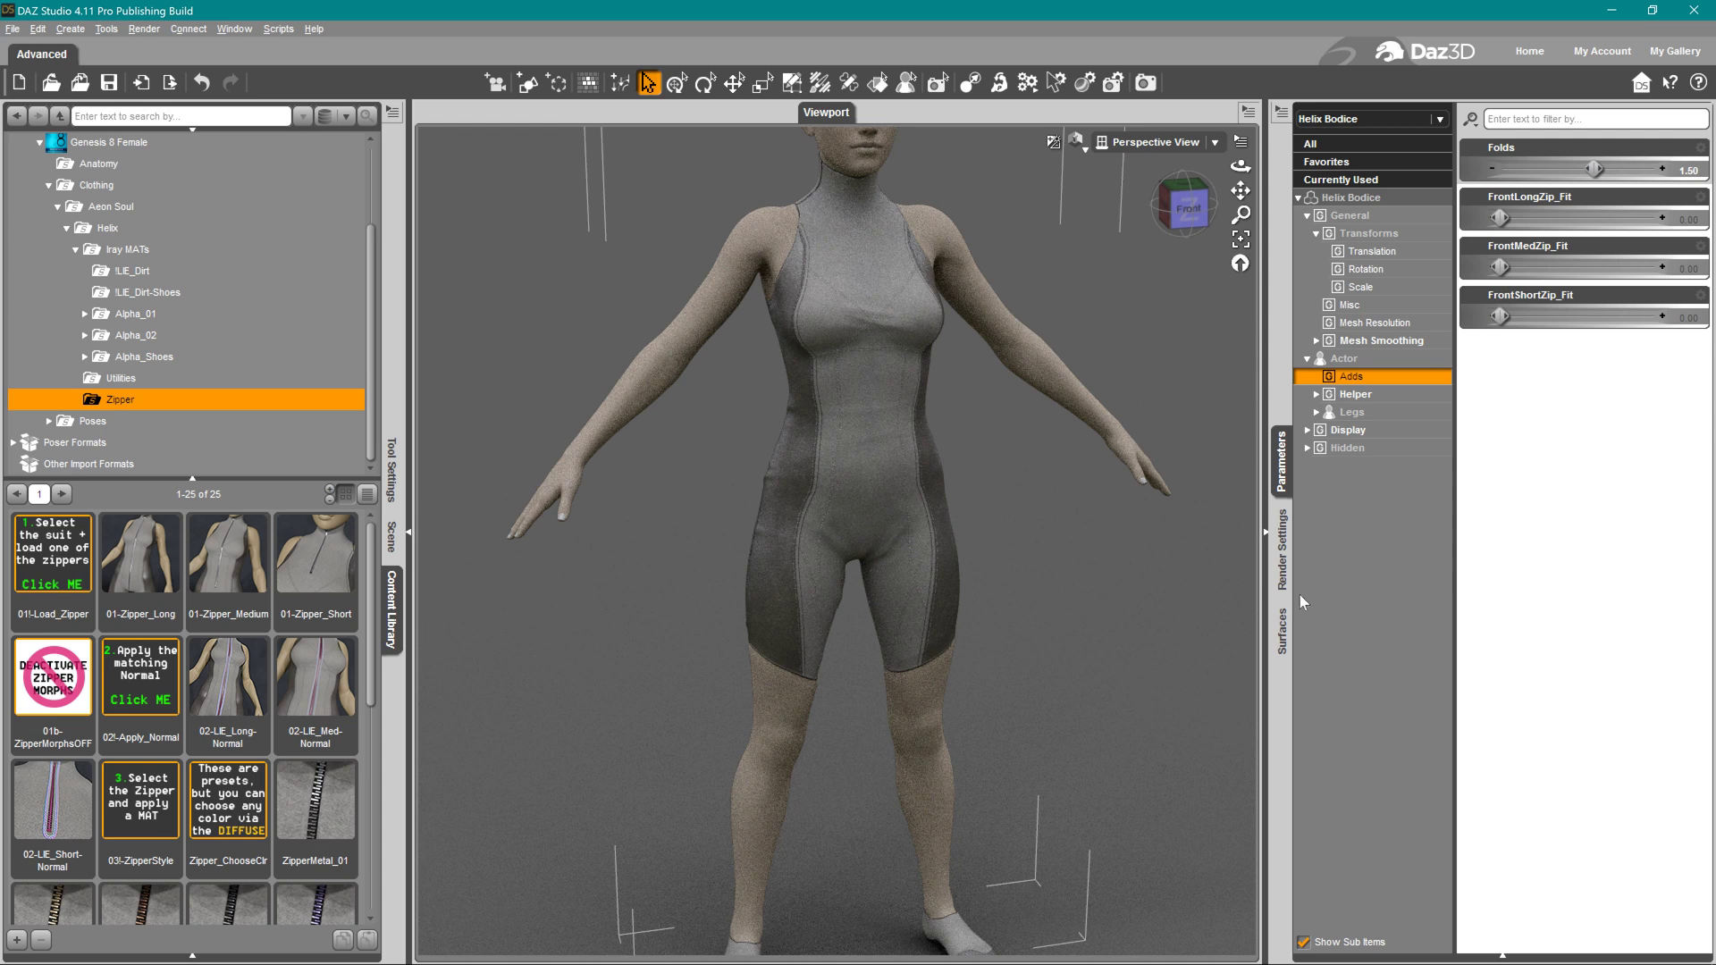
# Open the Alpha_01 material presets and inspect the suit's seams and folds up close at the chest, hips and back
pyautogui.click(121, 316)
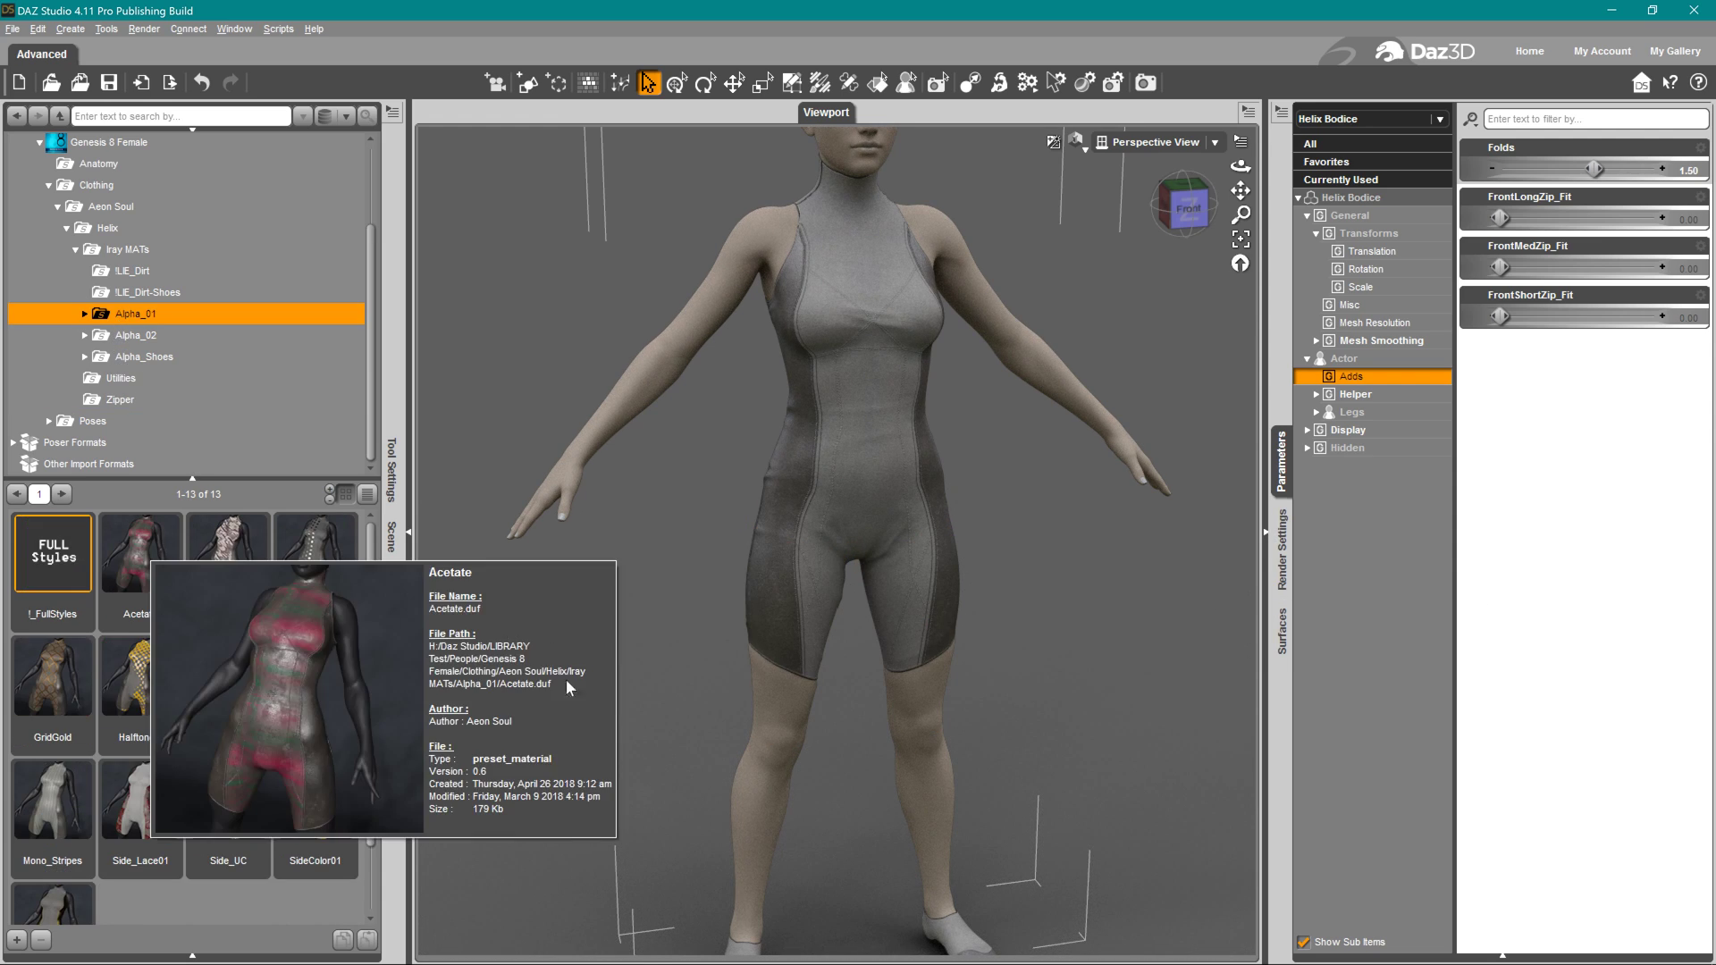
pyautogui.click(861, 314)
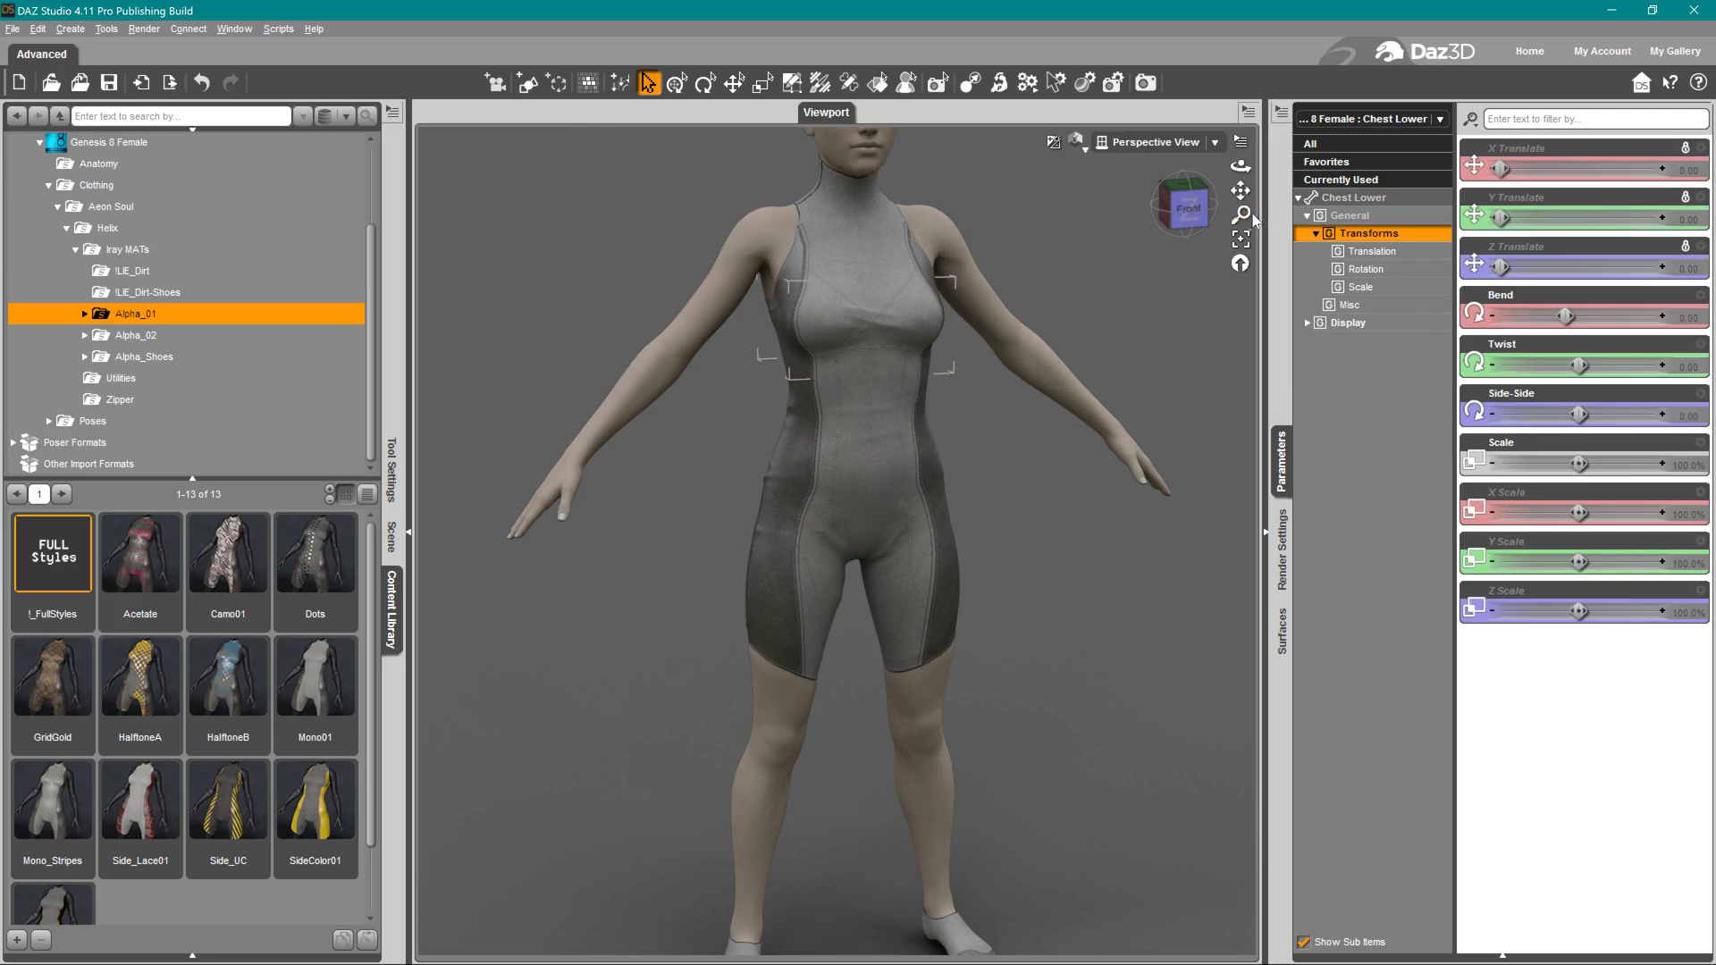
pyautogui.click(1240, 239)
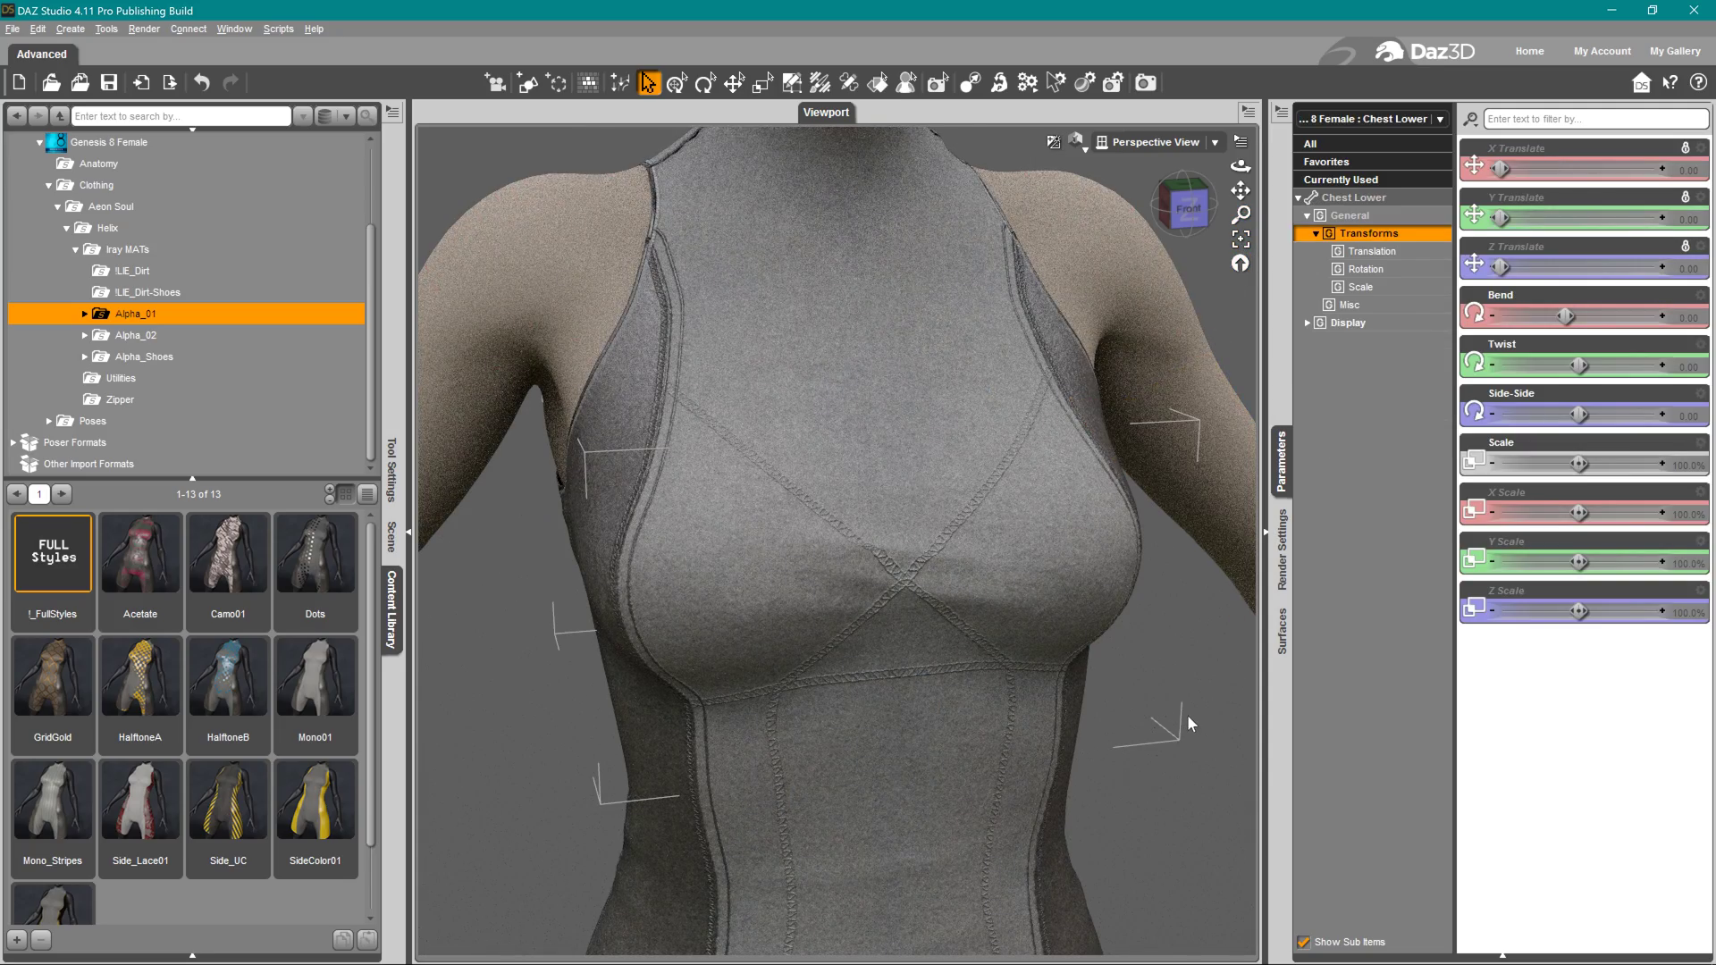
pyautogui.scroll(-1, 1190, 715)
pyautogui.scroll(-1, 1145, 763)
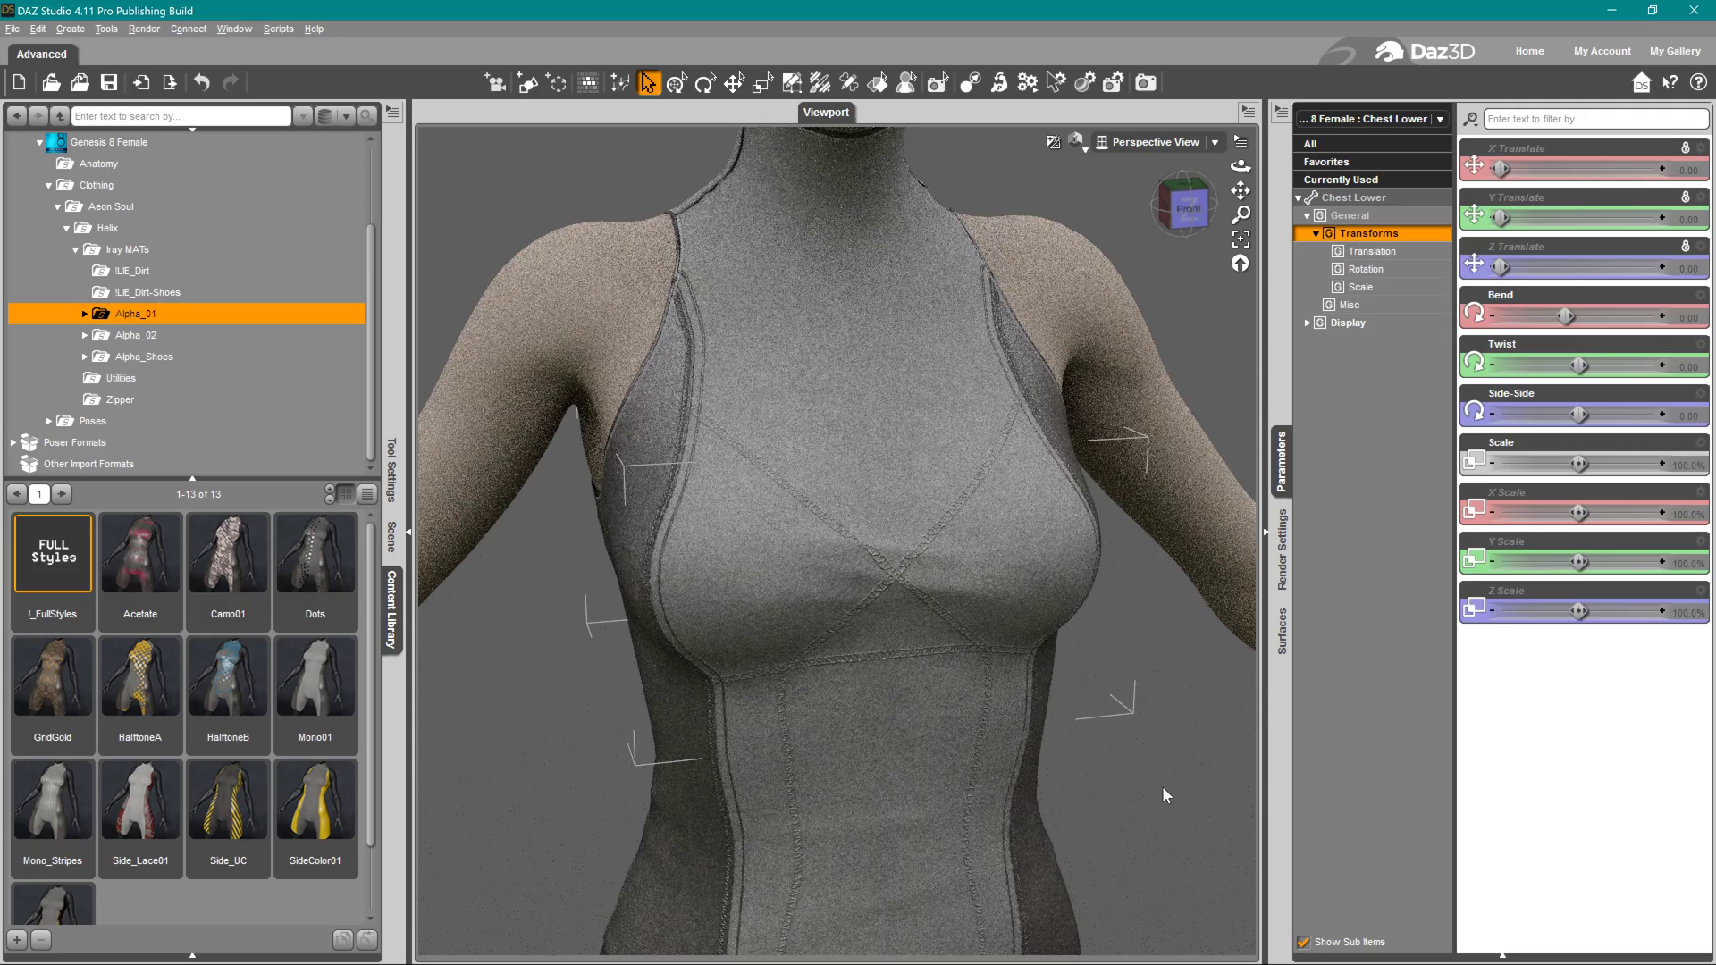
pyautogui.moveTo(1162, 786); pyautogui.dragTo(1160, 688, button='middle')
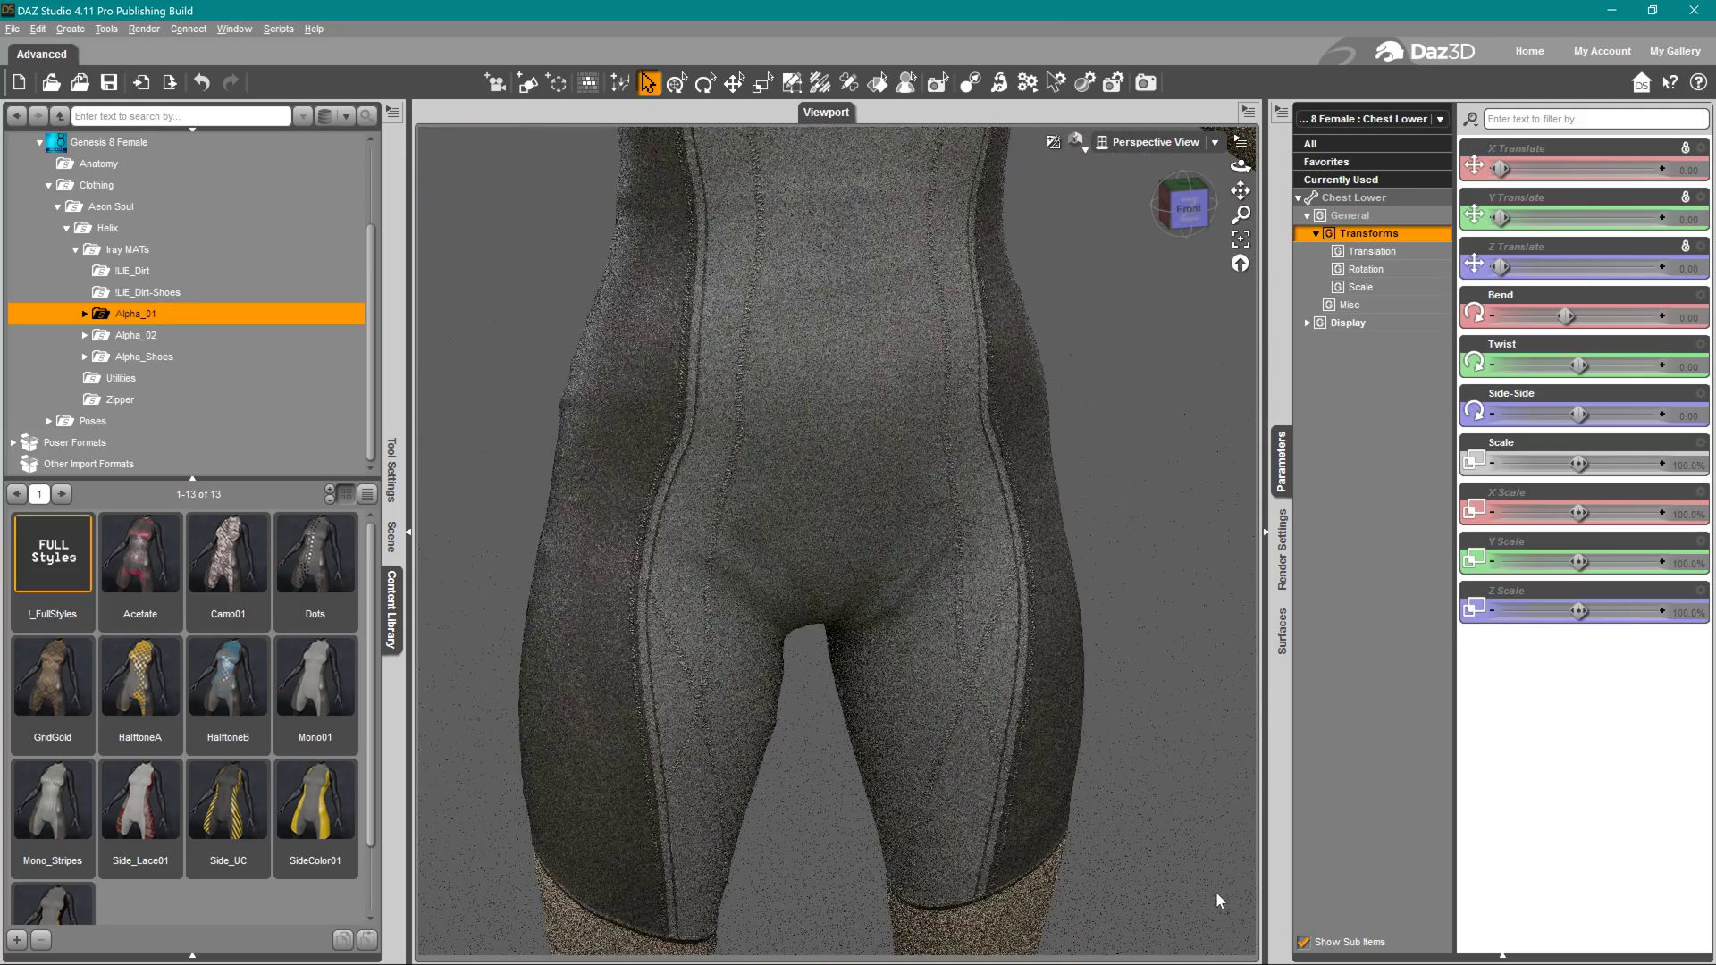
pyautogui.moveTo(1187, 818); pyautogui.dragTo(1187, 733, button='middle')
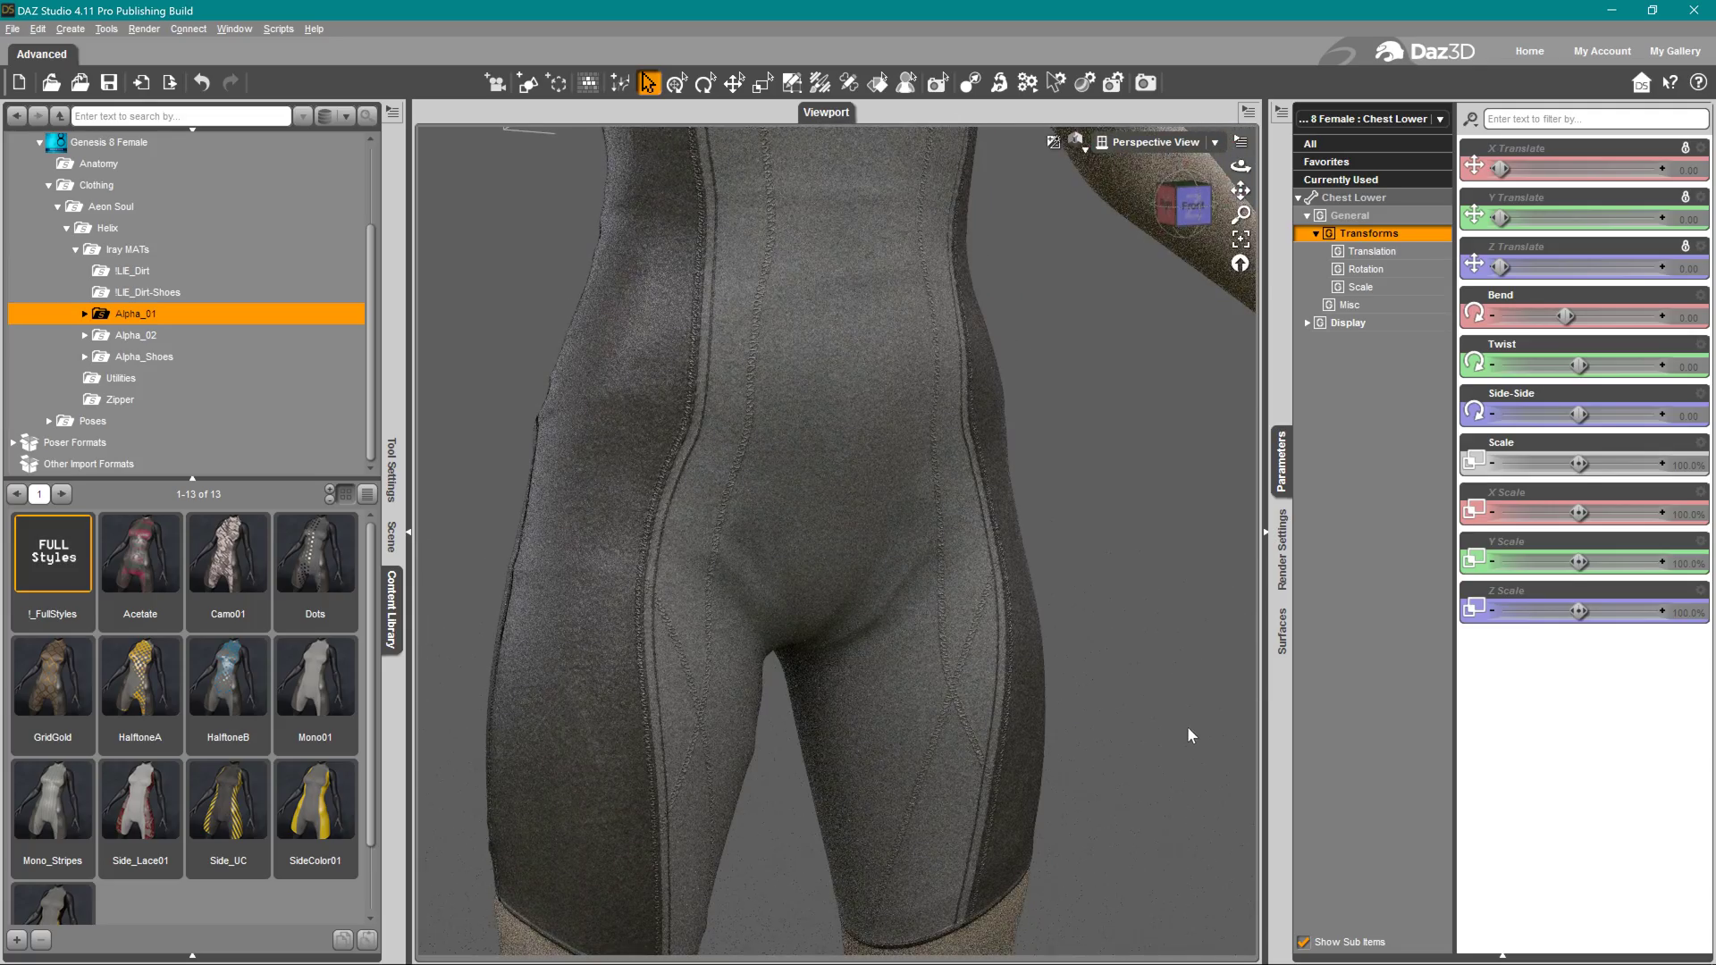
pyautogui.moveTo(484, 583); pyautogui.dragTo(858, 597, button='middle')
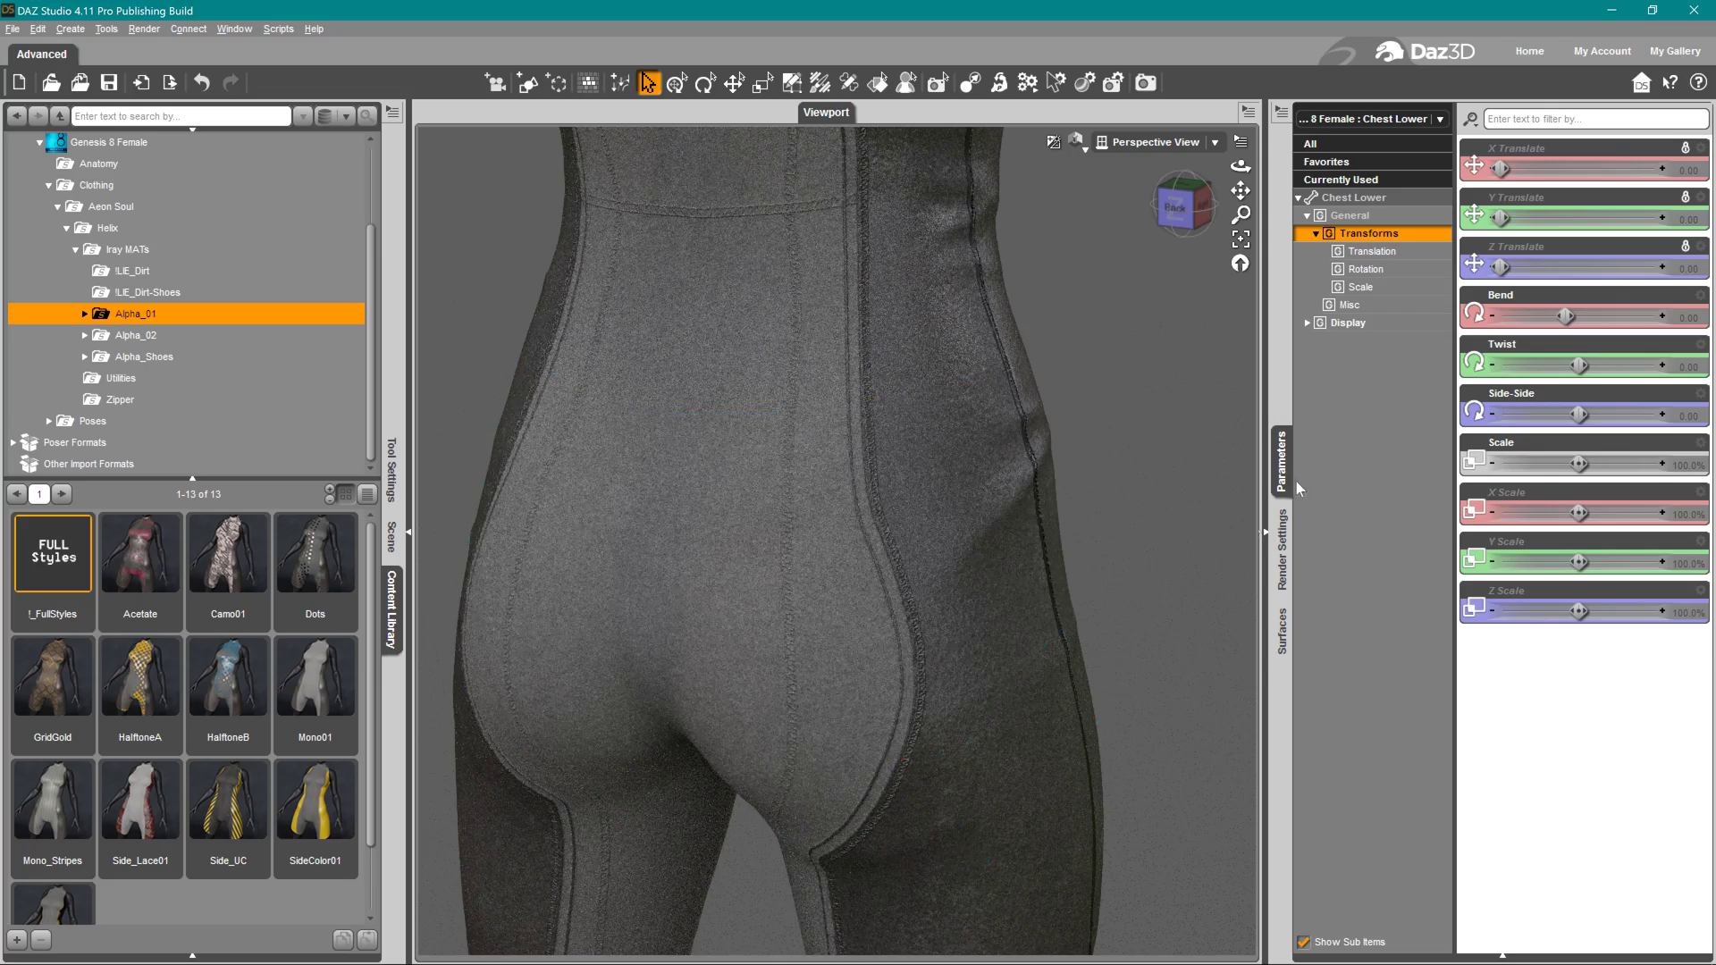
pyautogui.scroll(-2, 1104, 347)
pyautogui.scroll(-1, 1126, 434)
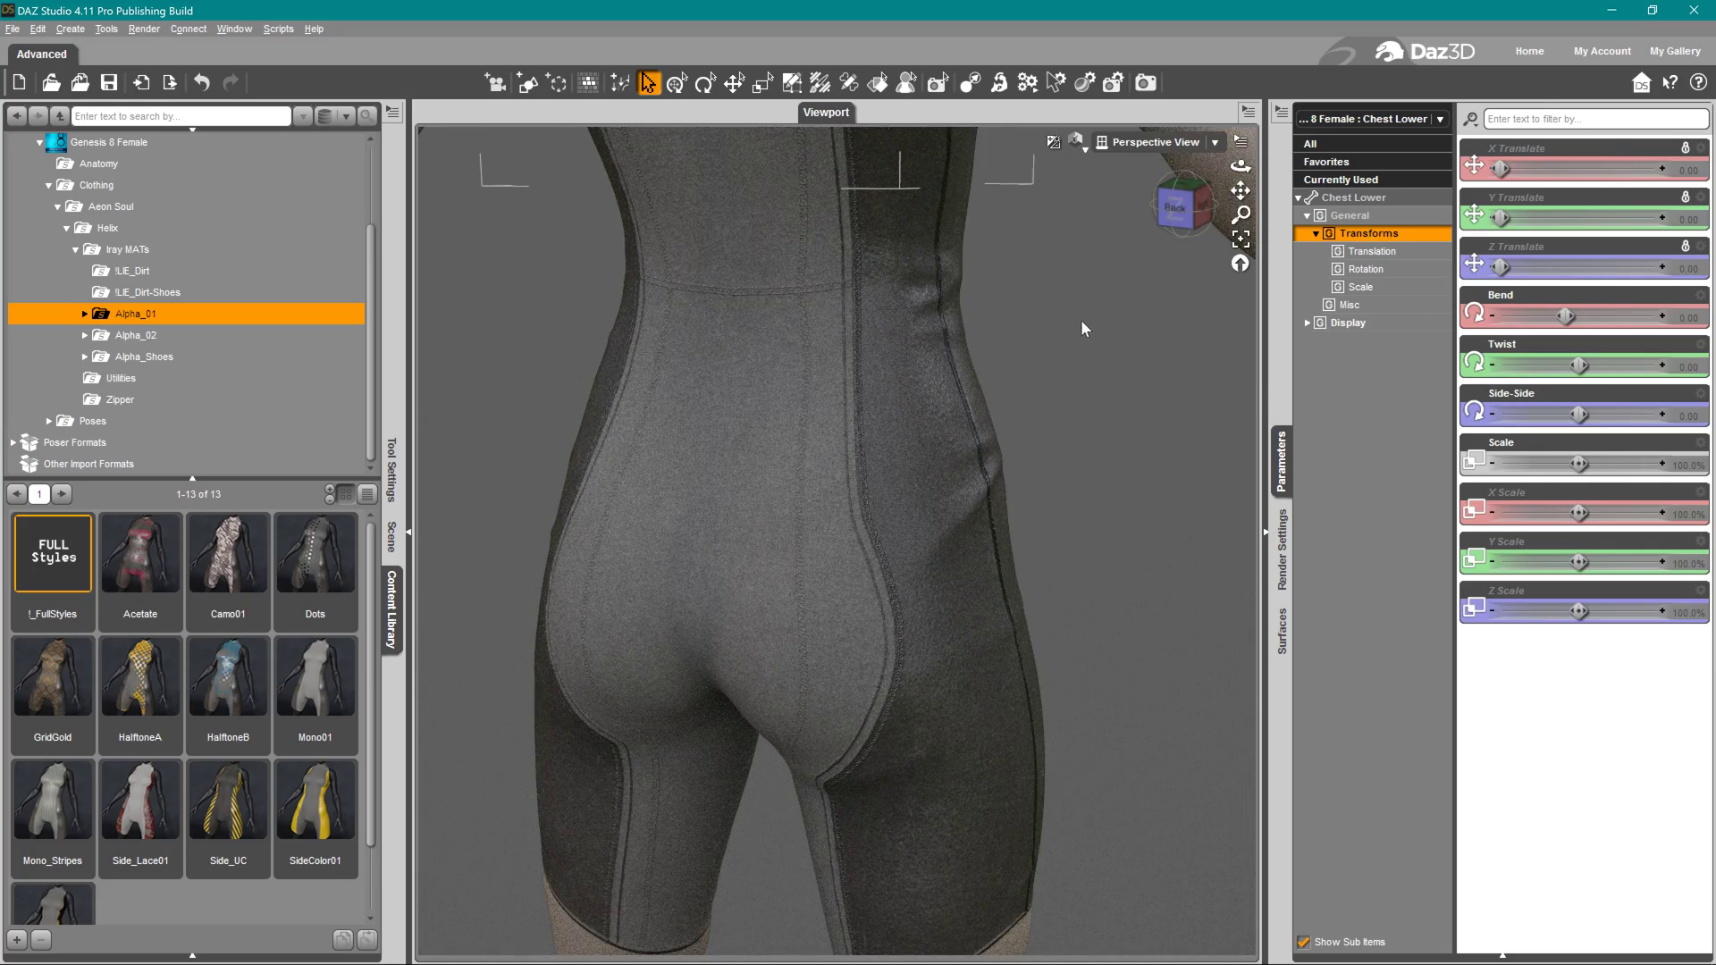
# Inspect the suit's upper back, and examine the shoes' stitching, soles and toe caps up close from the side
pyautogui.moveTo(1075, 305); pyautogui.dragTo(1113, 791, button='middle')
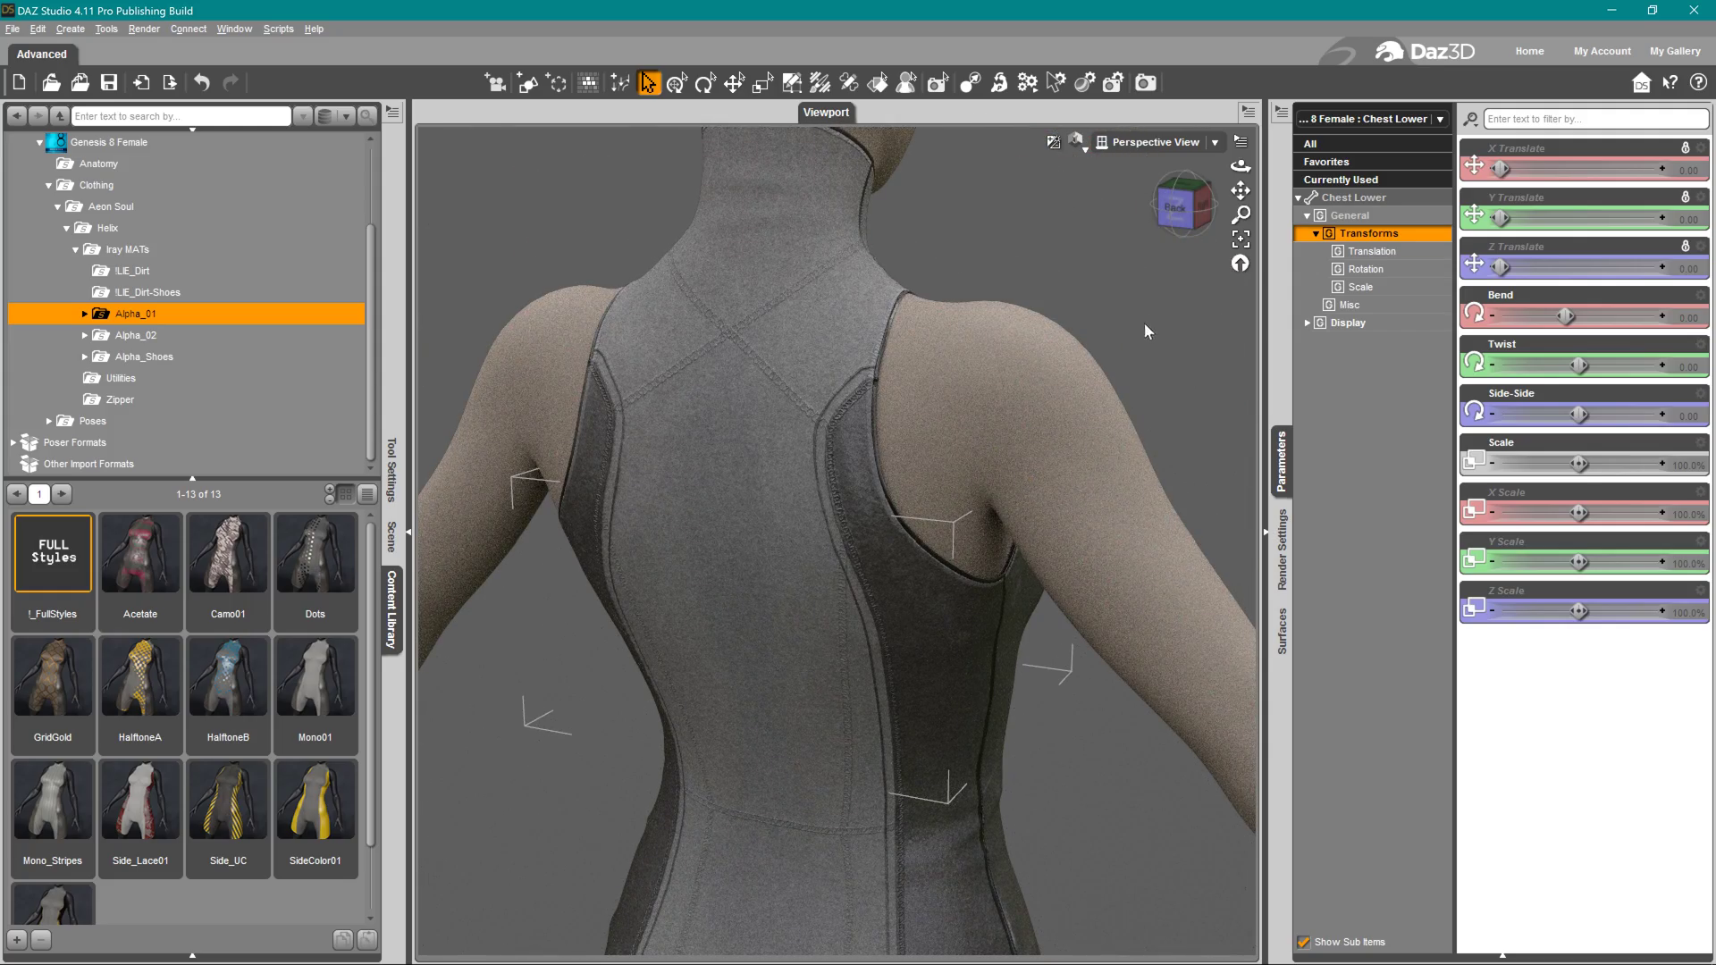
pyautogui.moveTo(1157, 347); pyautogui.dragTo(872, 354)
pyautogui.moveTo(1191, 605); pyautogui.dragTo(1229, 36, button='middle')
pyautogui.scroll(2, 925, 758)
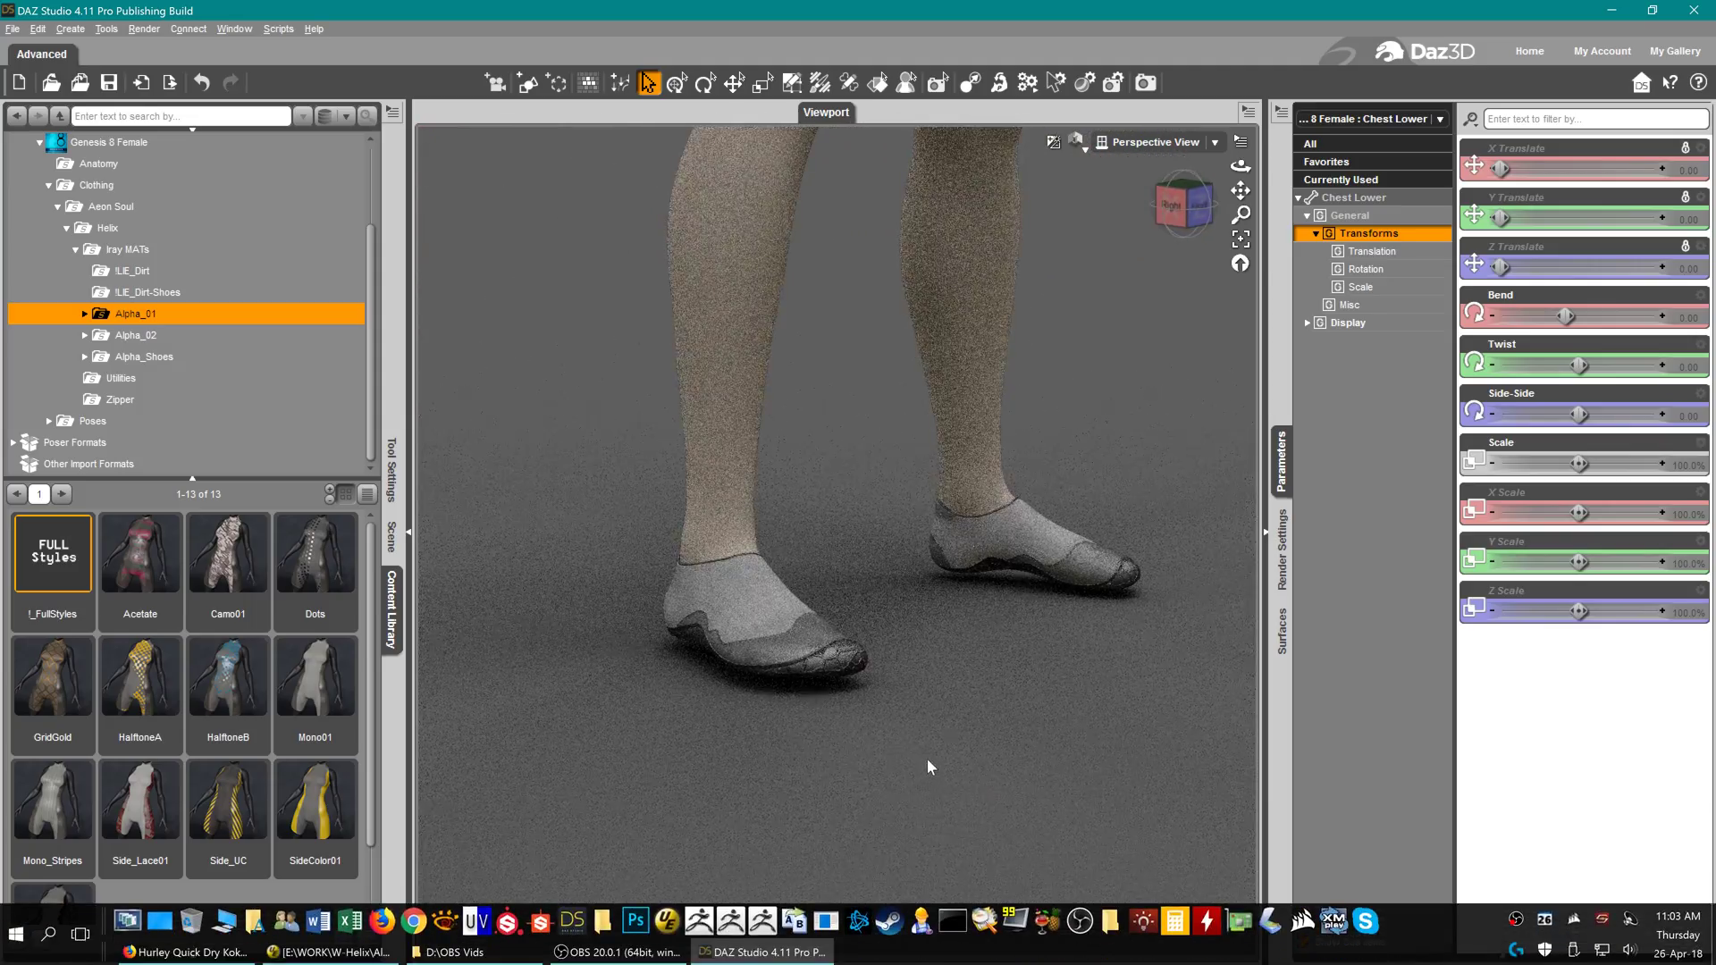
pyautogui.scroll(3, 926, 760)
pyautogui.moveTo(1016, 789); pyautogui.dragTo(1077, 545, button='middle')
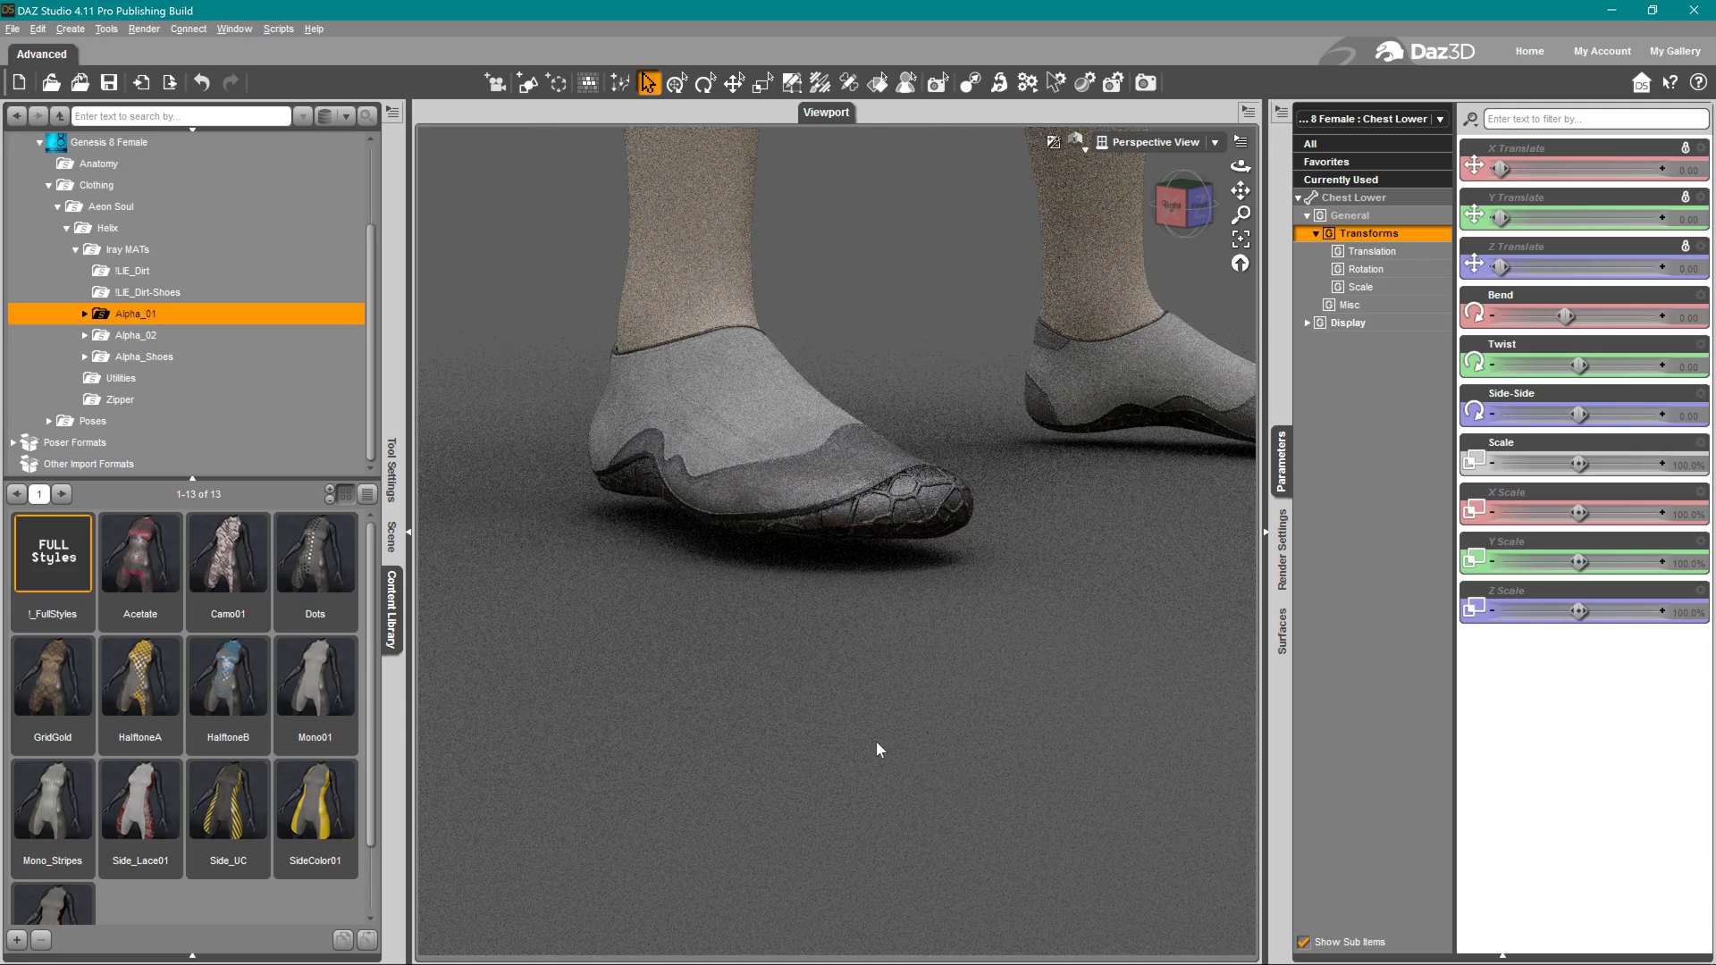
pyautogui.moveTo(689, 612); pyautogui.dragTo(722, 626, button='middle')
pyautogui.moveTo(610, 628); pyautogui.dragTo(638, 663, button='middle')
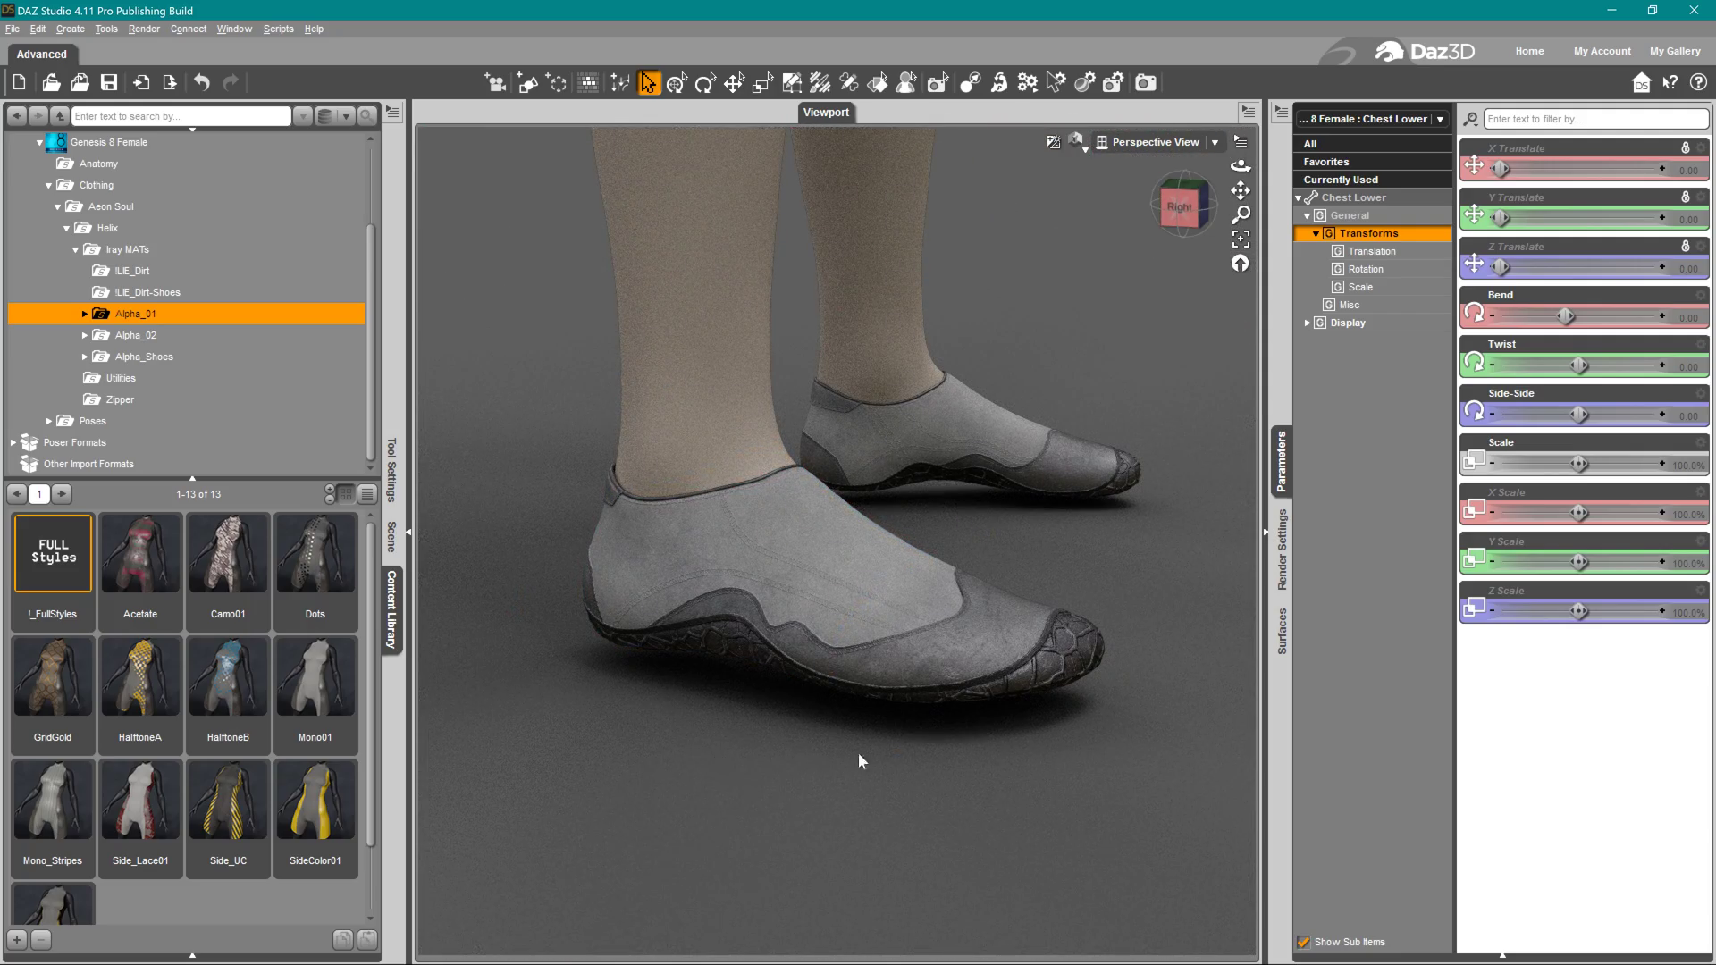
pyautogui.scroll(5, 1055, 491)
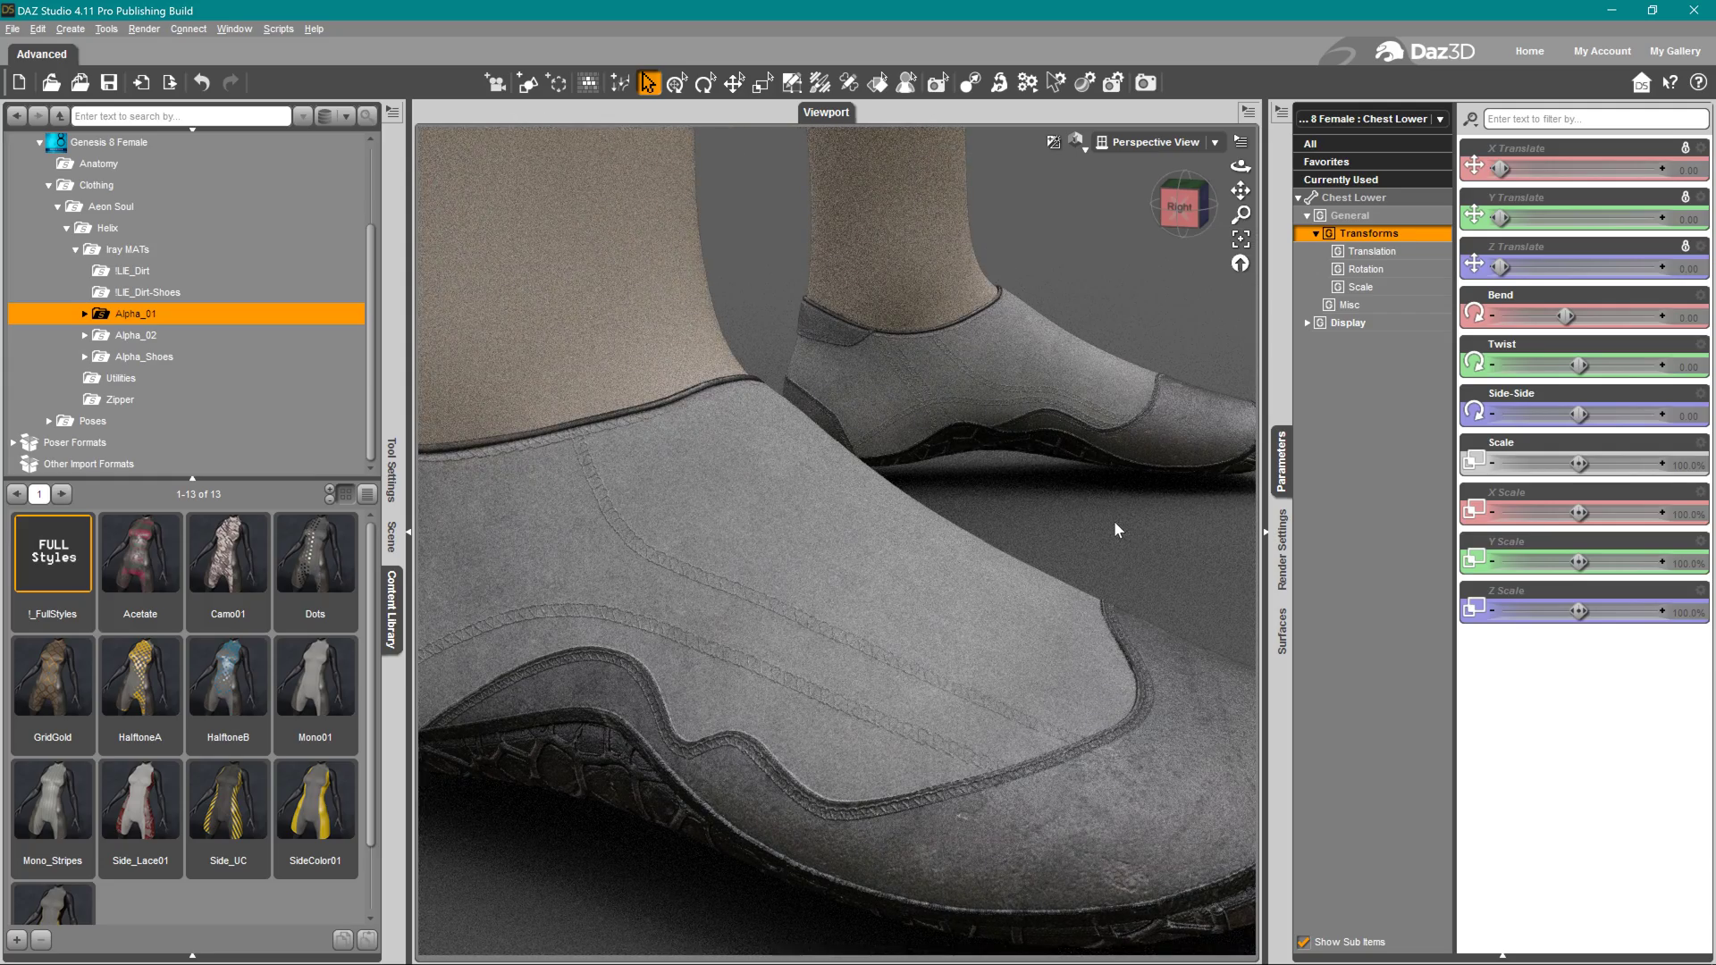
# Select the Genesis 8 Female figure, frame it whole, and view the outfit's torso and legs from the front
pyautogui.click(908, 252)
pyautogui.click(1241, 238)
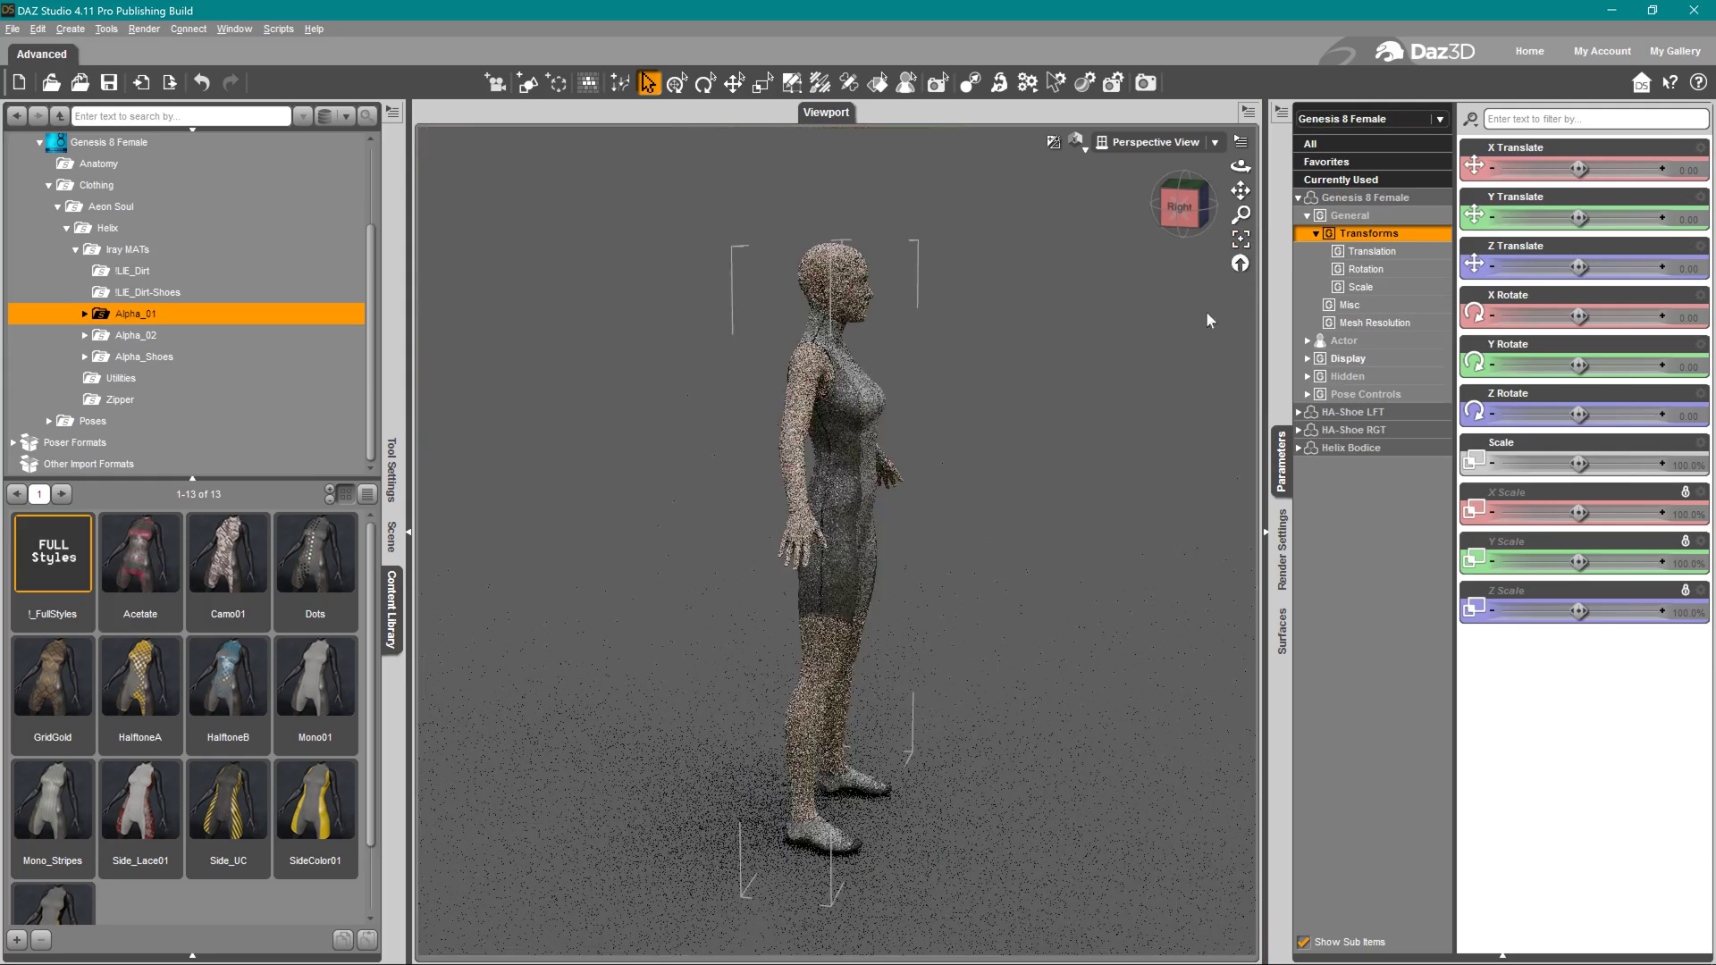
pyautogui.moveTo(1132, 712); pyautogui.dragTo(1078, 730, button='middle')
pyautogui.scroll(1, 1108, 673)
pyautogui.scroll(3, 1106, 663)
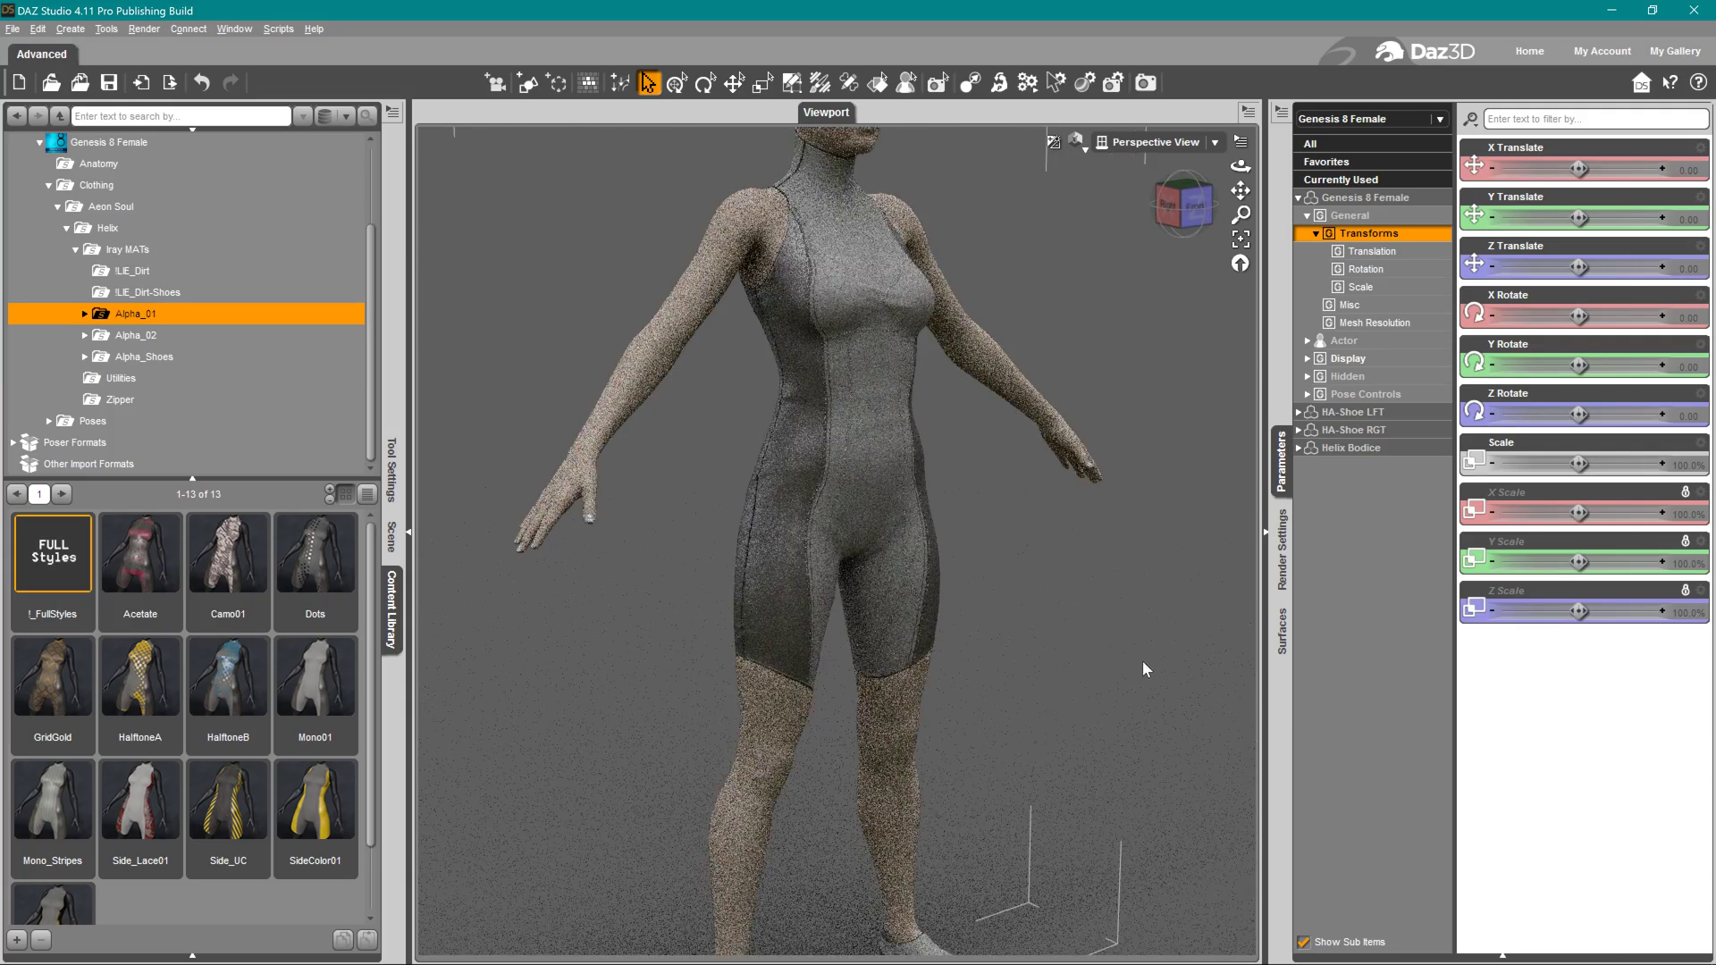
pyautogui.moveTo(1143, 662); pyautogui.dragTo(1149, 682, button='middle')
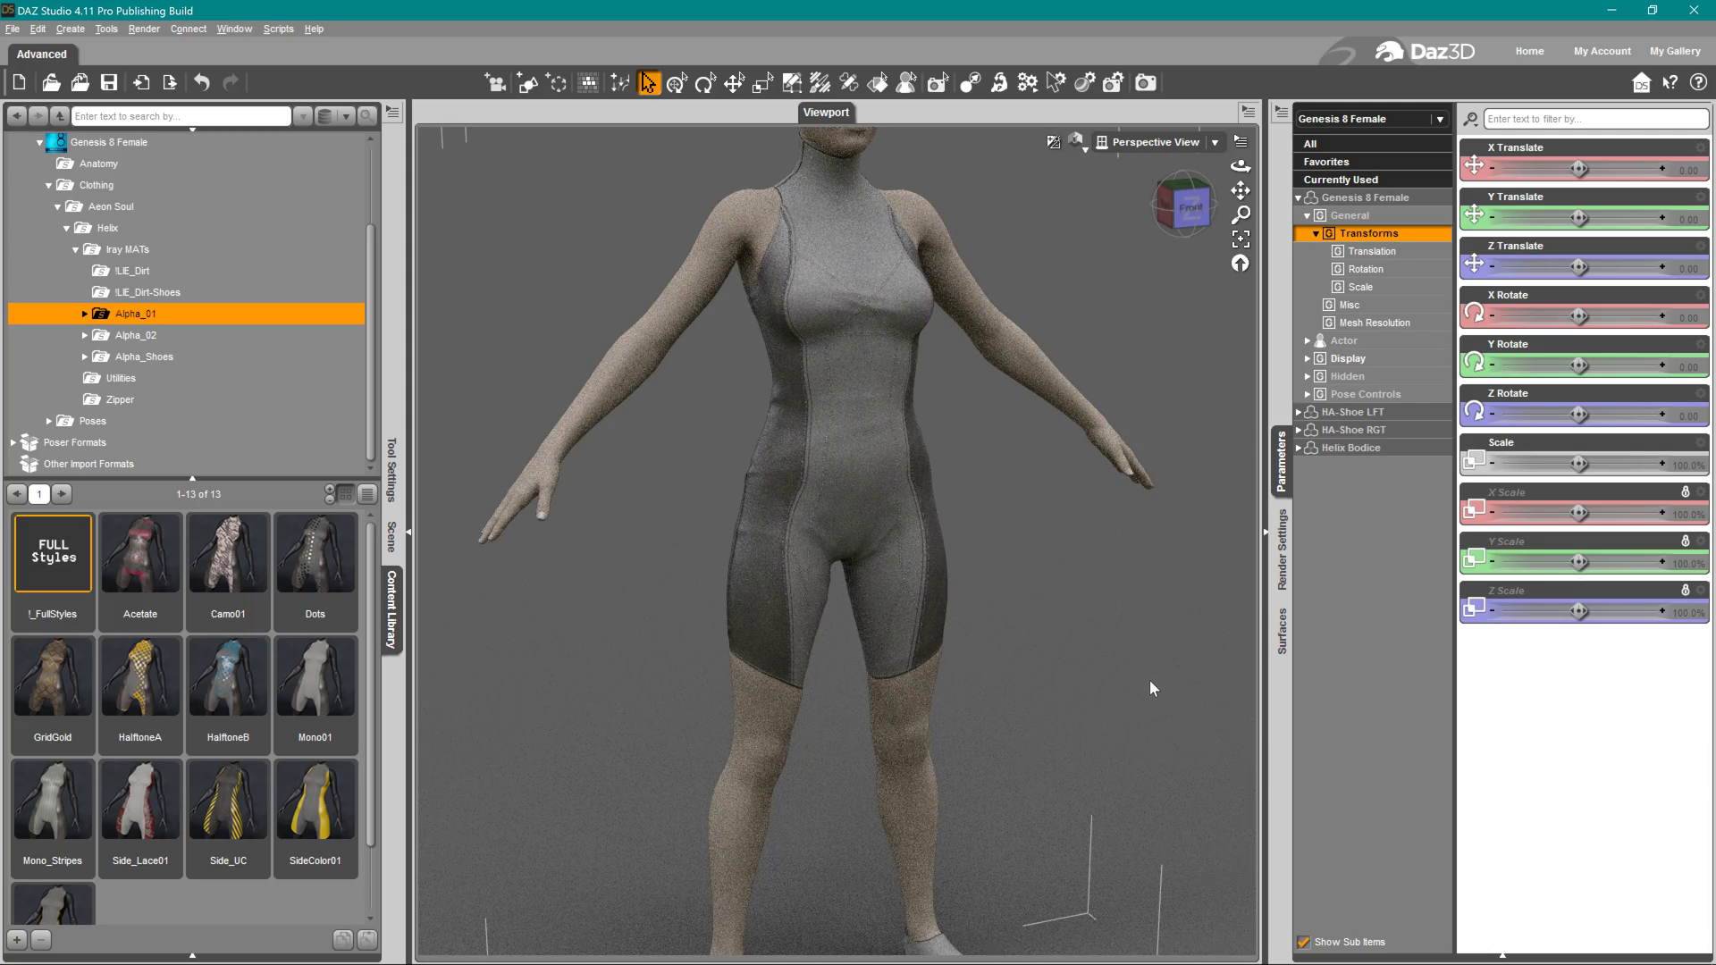
pyautogui.moveTo(1104, 599); pyautogui.dragTo(1098, 619, button='right')
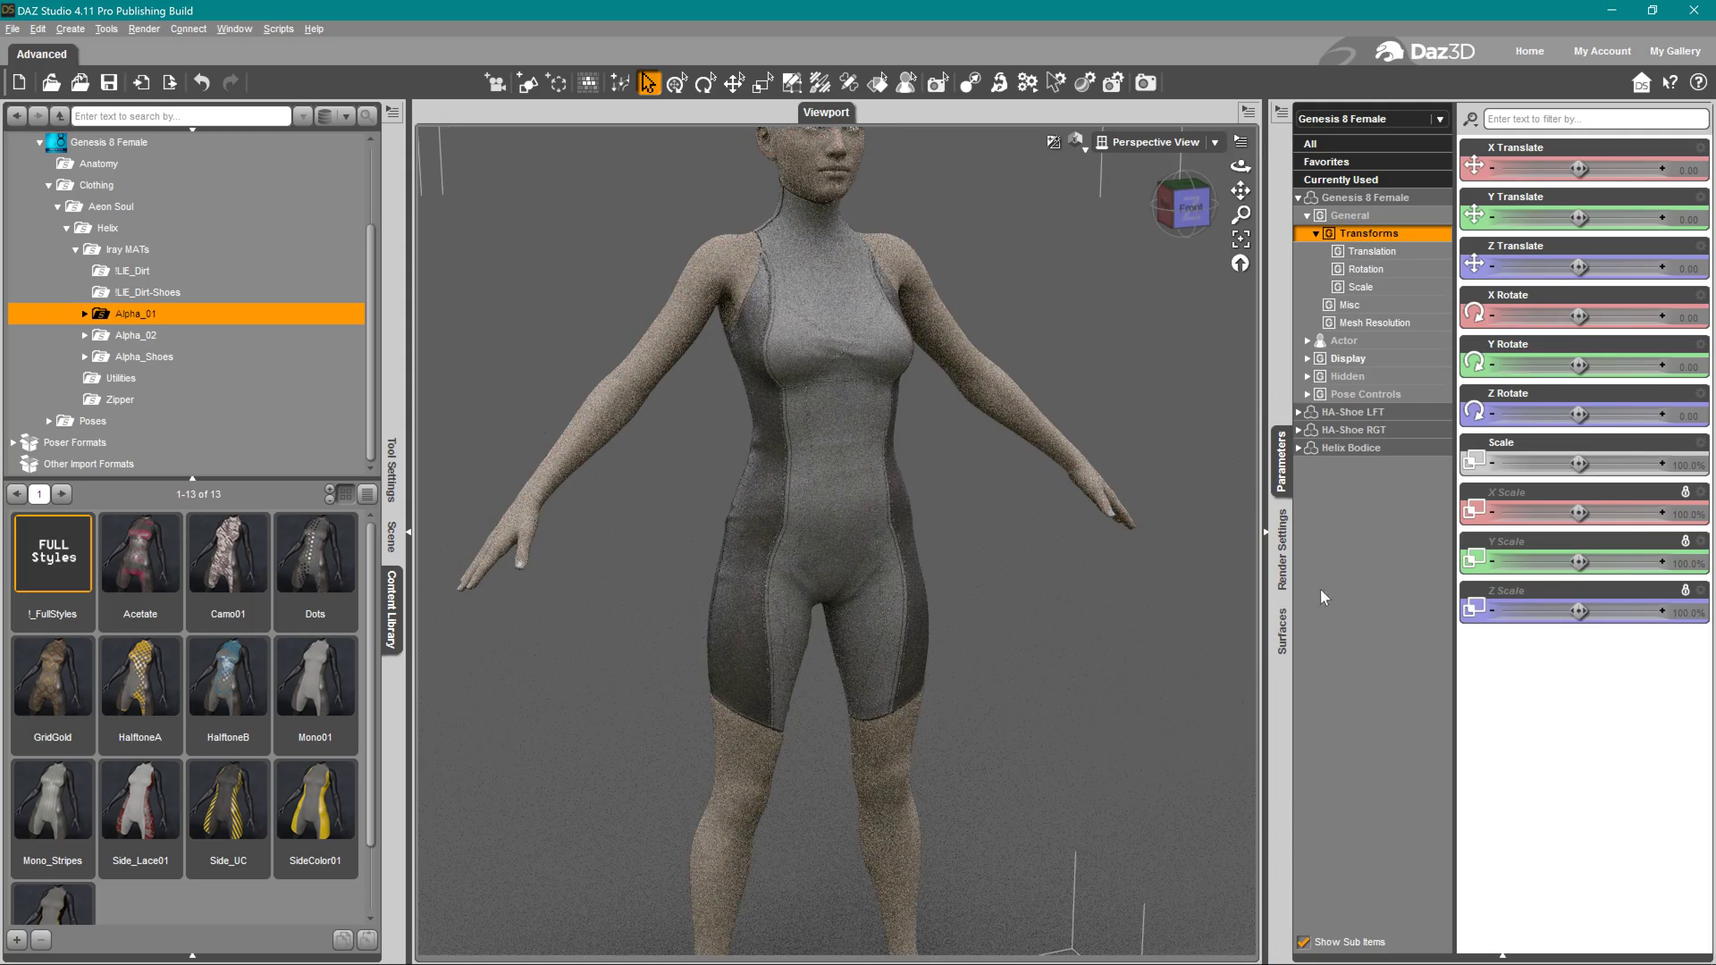
# Check the advanced render settings for the hardware devices used by NVIDIA Iray, and return to the figure's parameters
pyautogui.click(1285, 545)
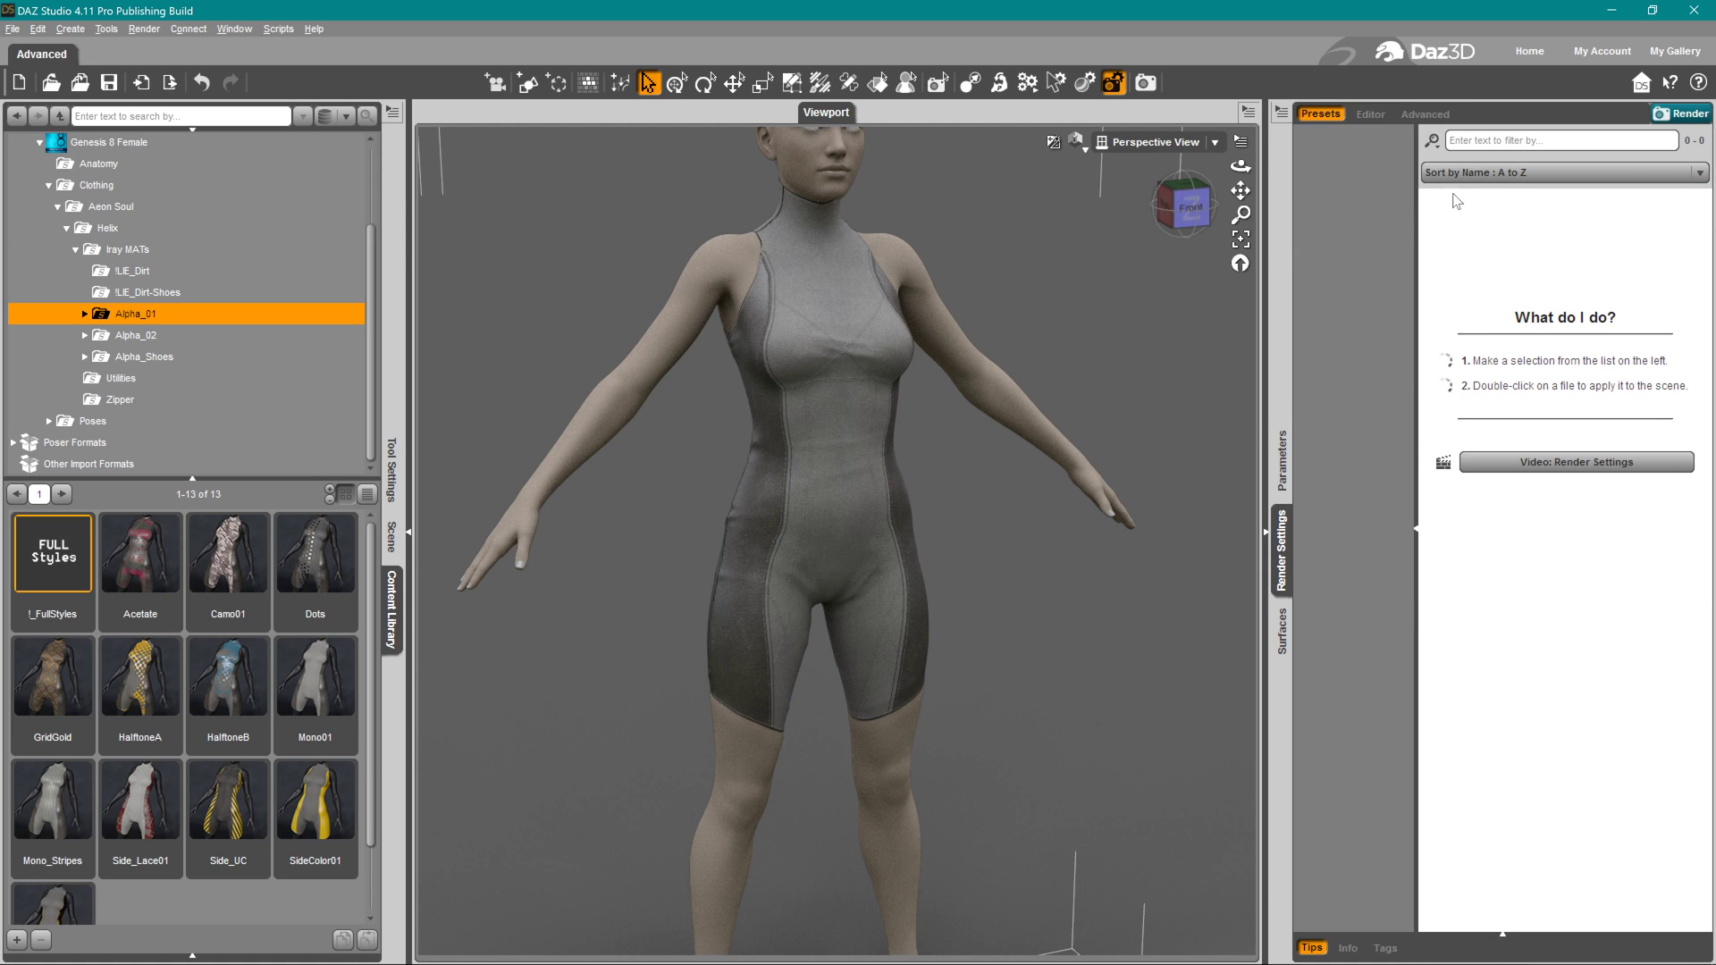
pyautogui.click(1425, 114)
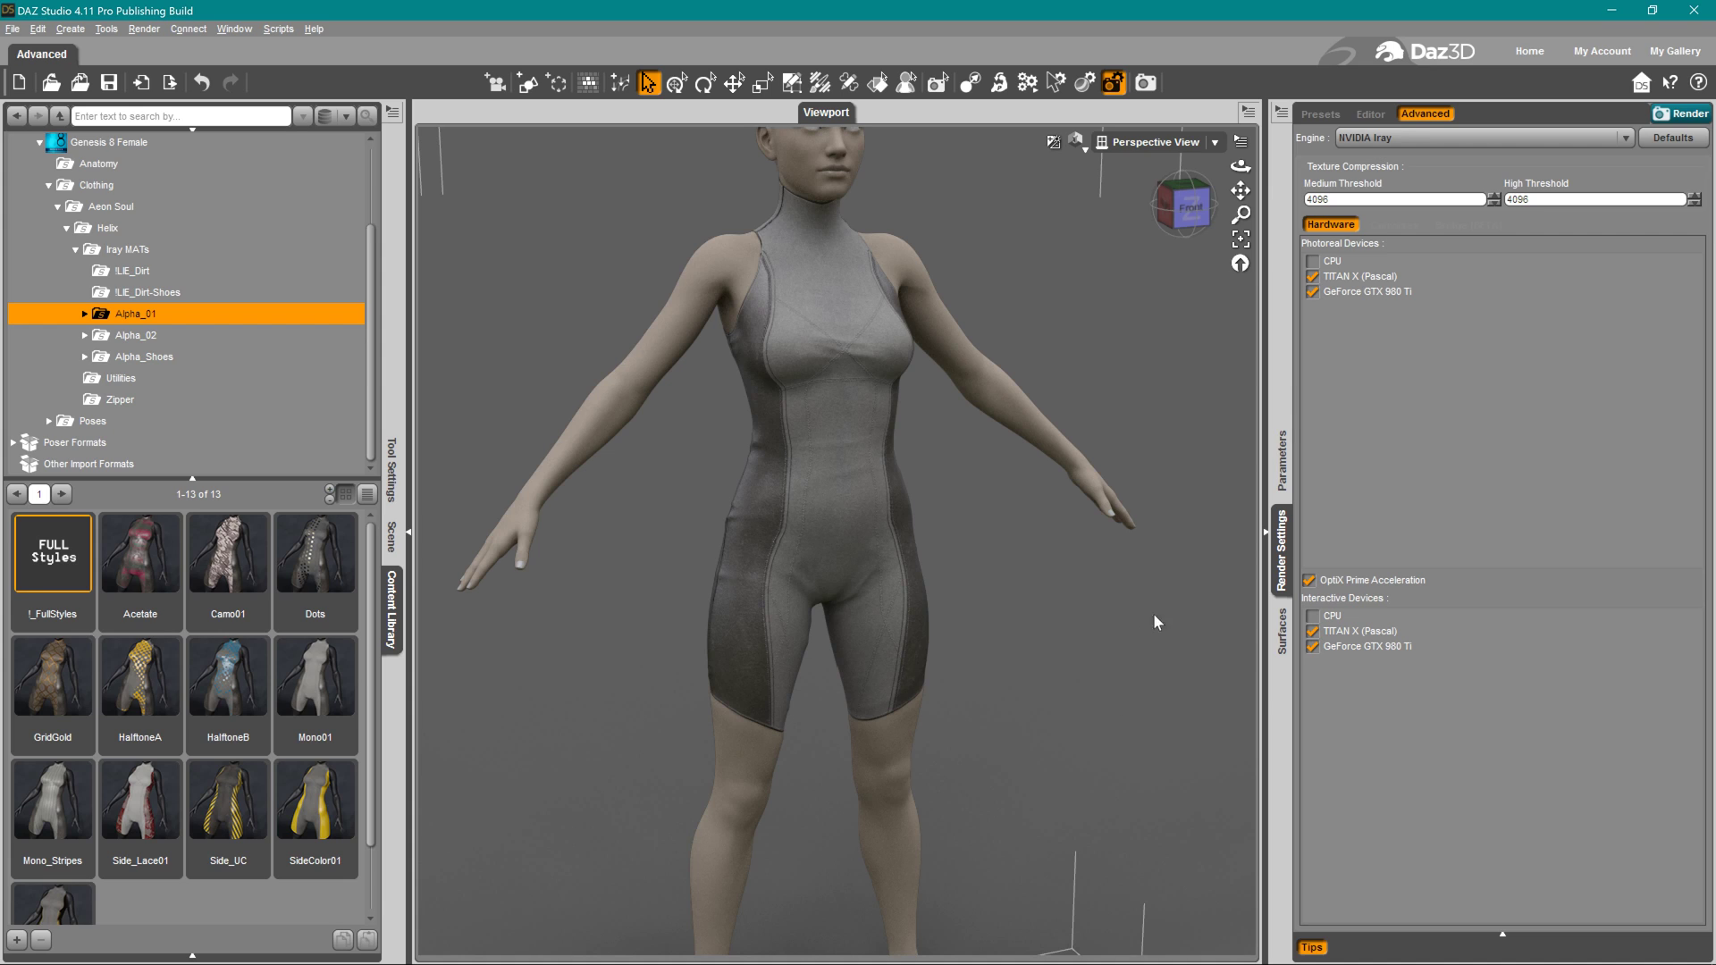
pyautogui.click(1283, 461)
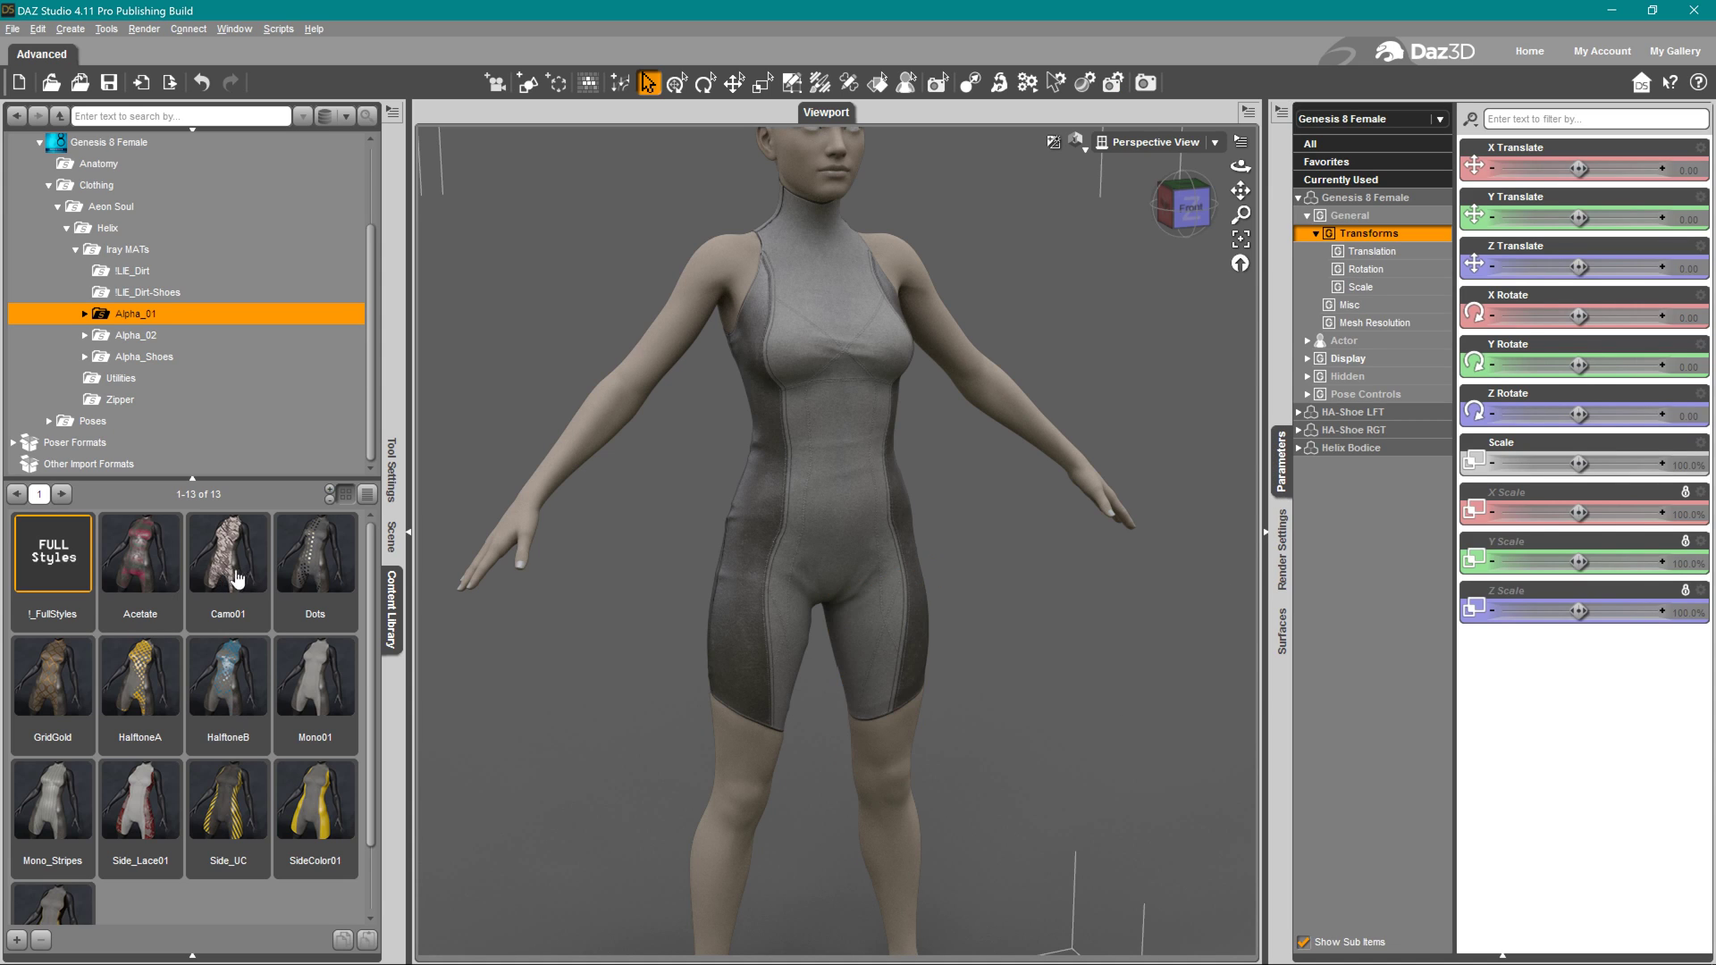
# Select the Helix Bodice and try the Acetate, Camo01, Dots and GridGold material presets on it
pyautogui.rightClick(780, 544)
pyautogui.click(831, 566)
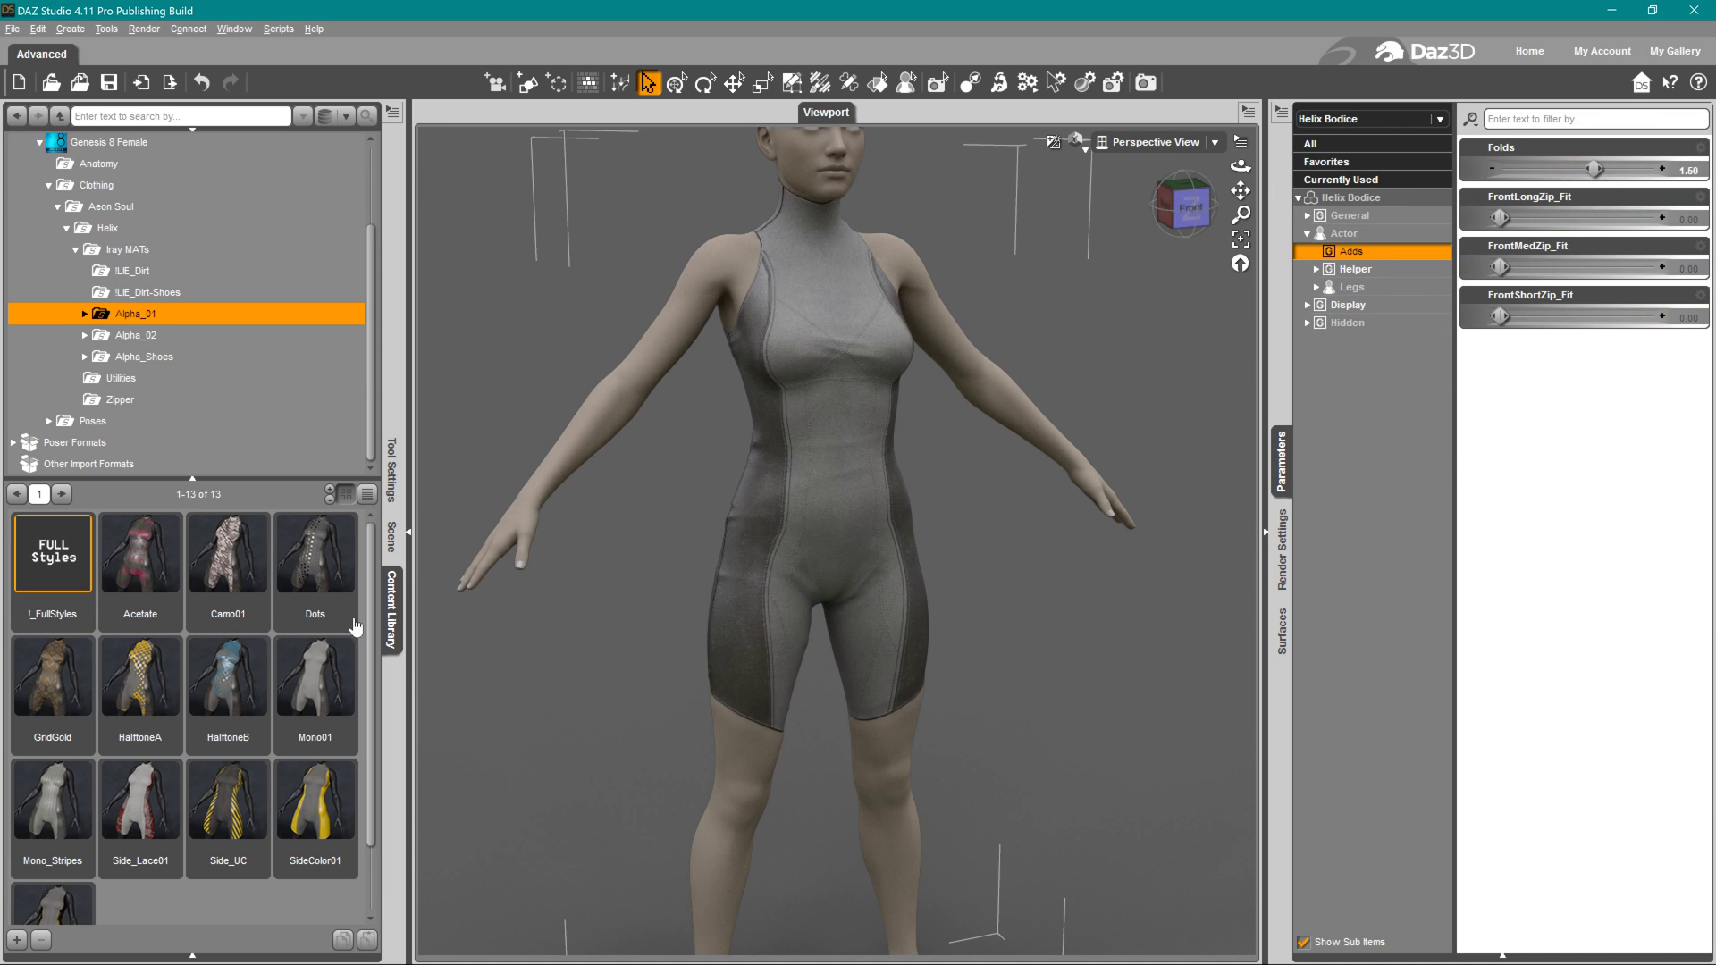
pyautogui.click(141, 572)
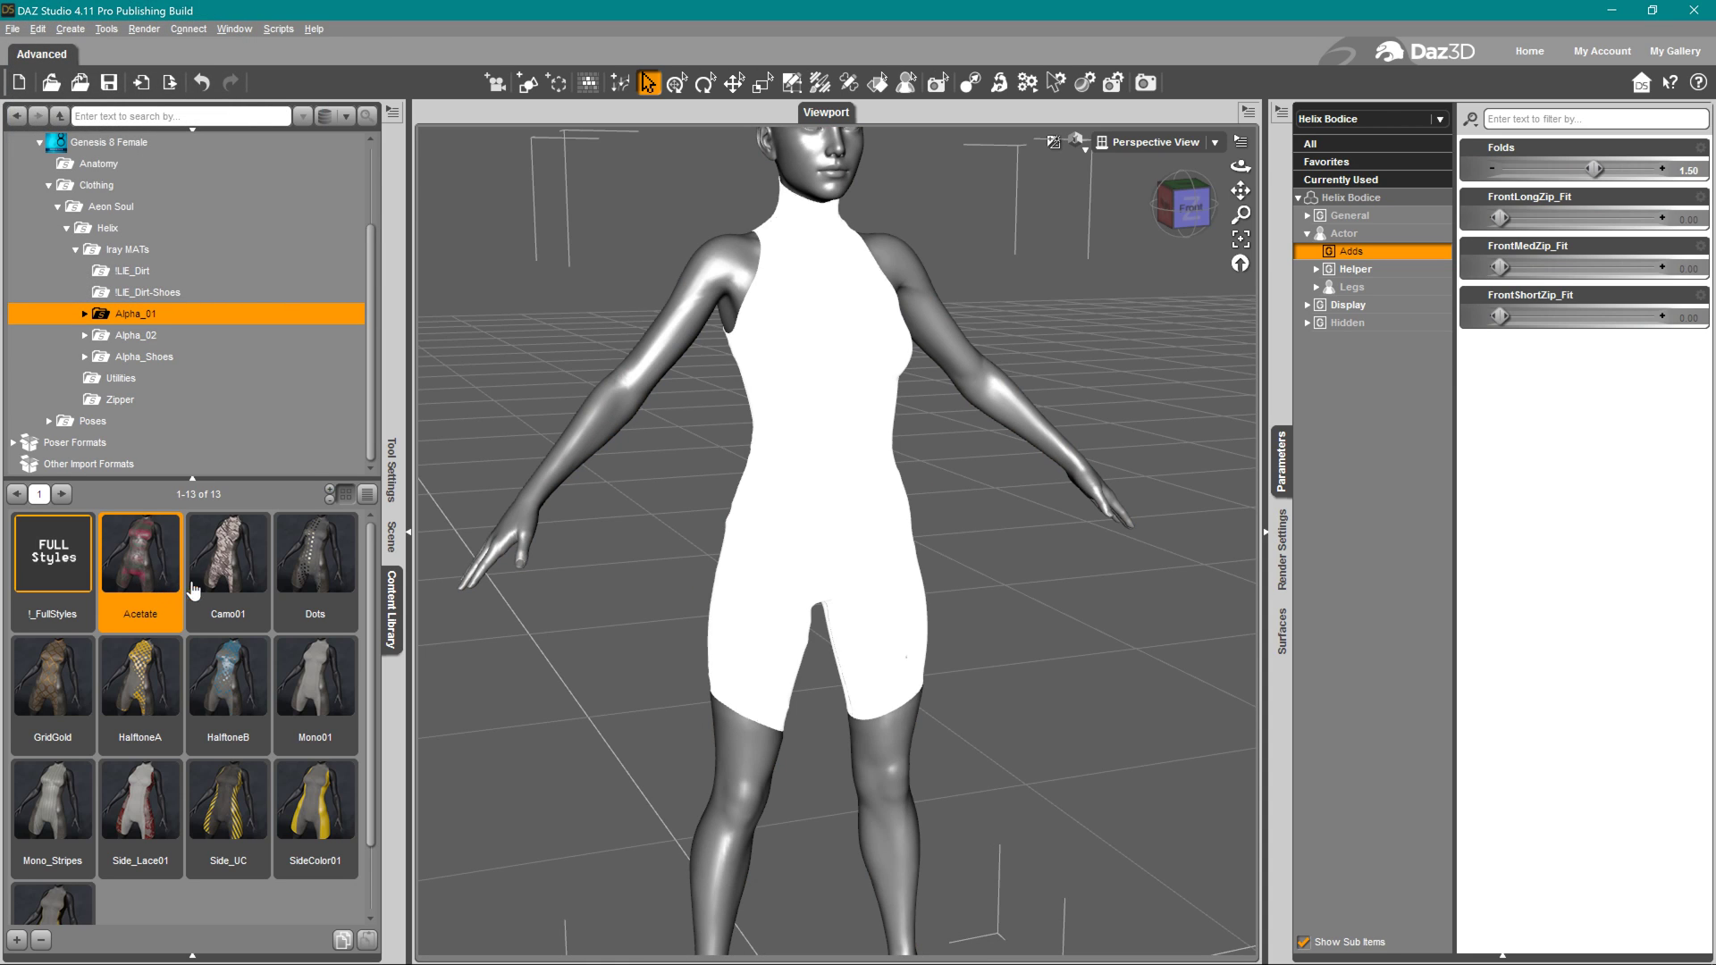
pyautogui.click(235, 572)
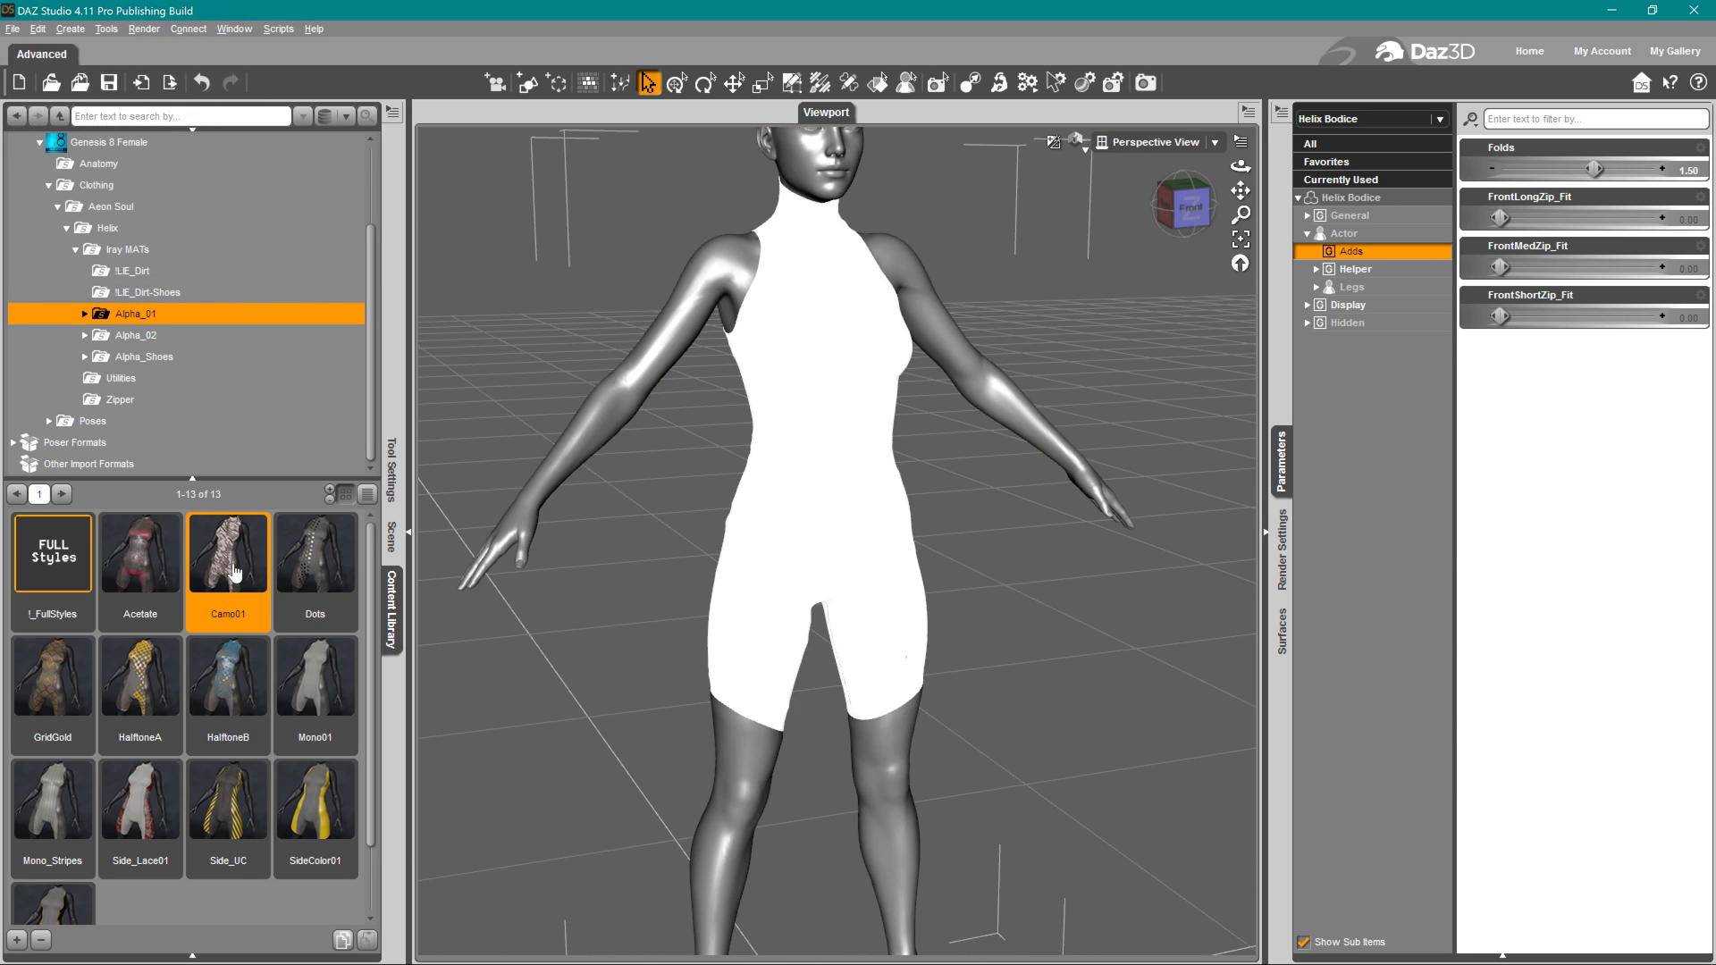
pyautogui.click(317, 576)
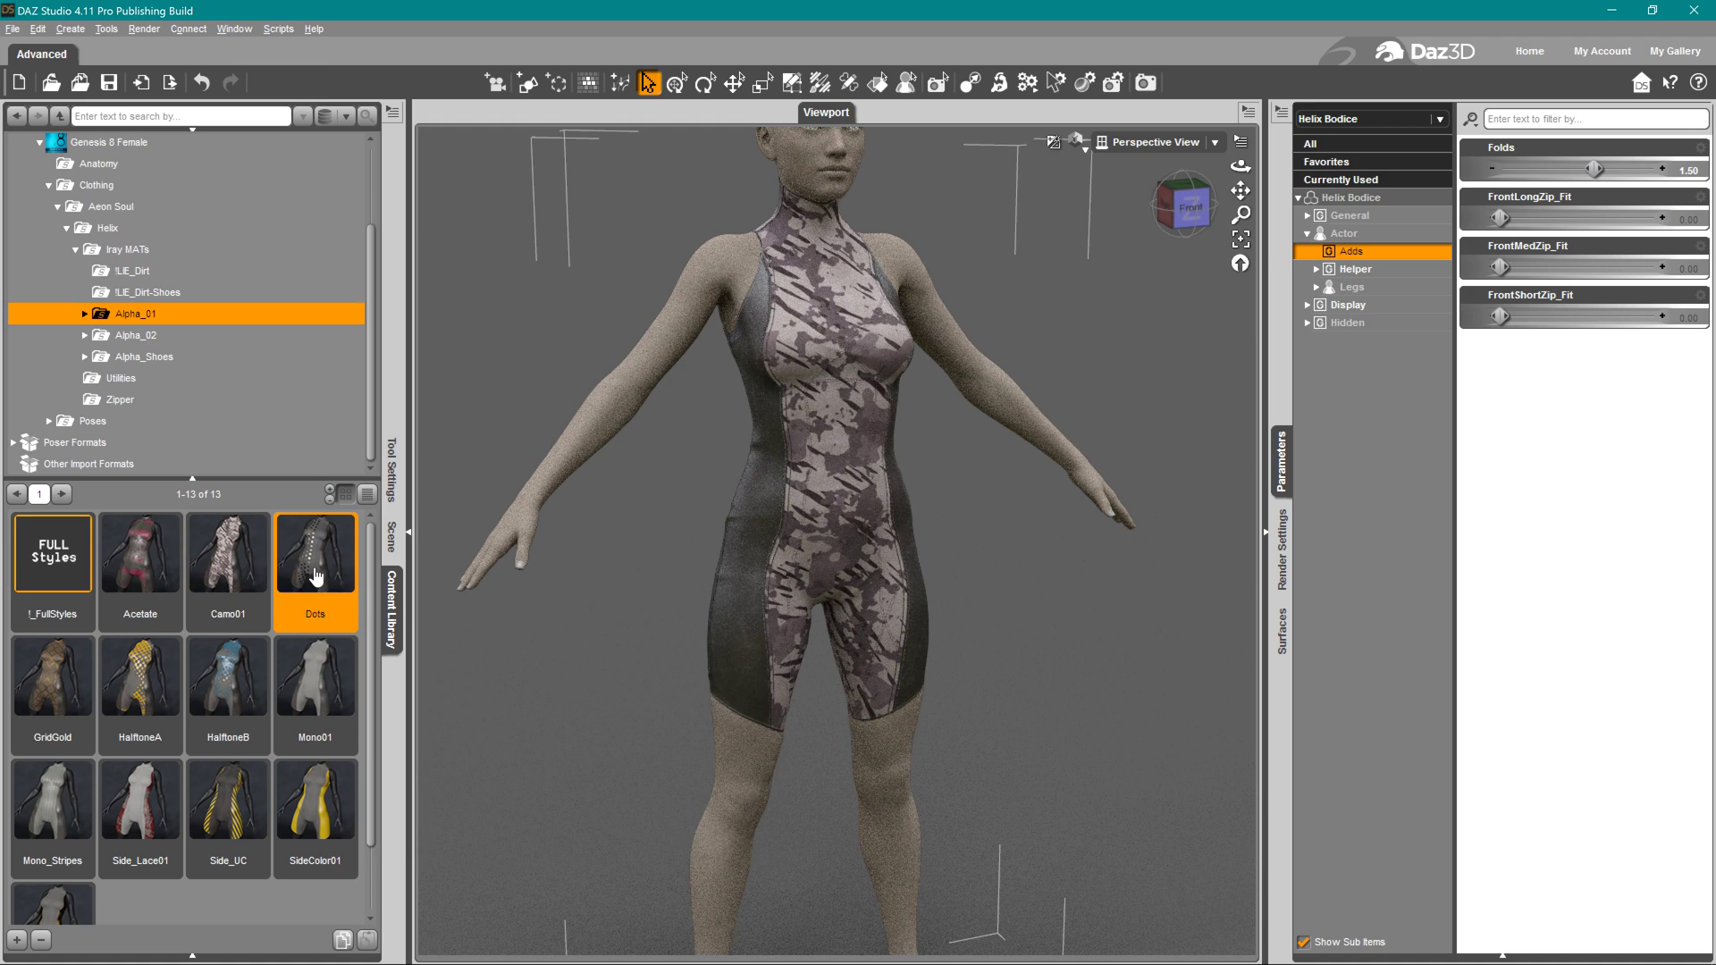
pyautogui.click(71, 686)
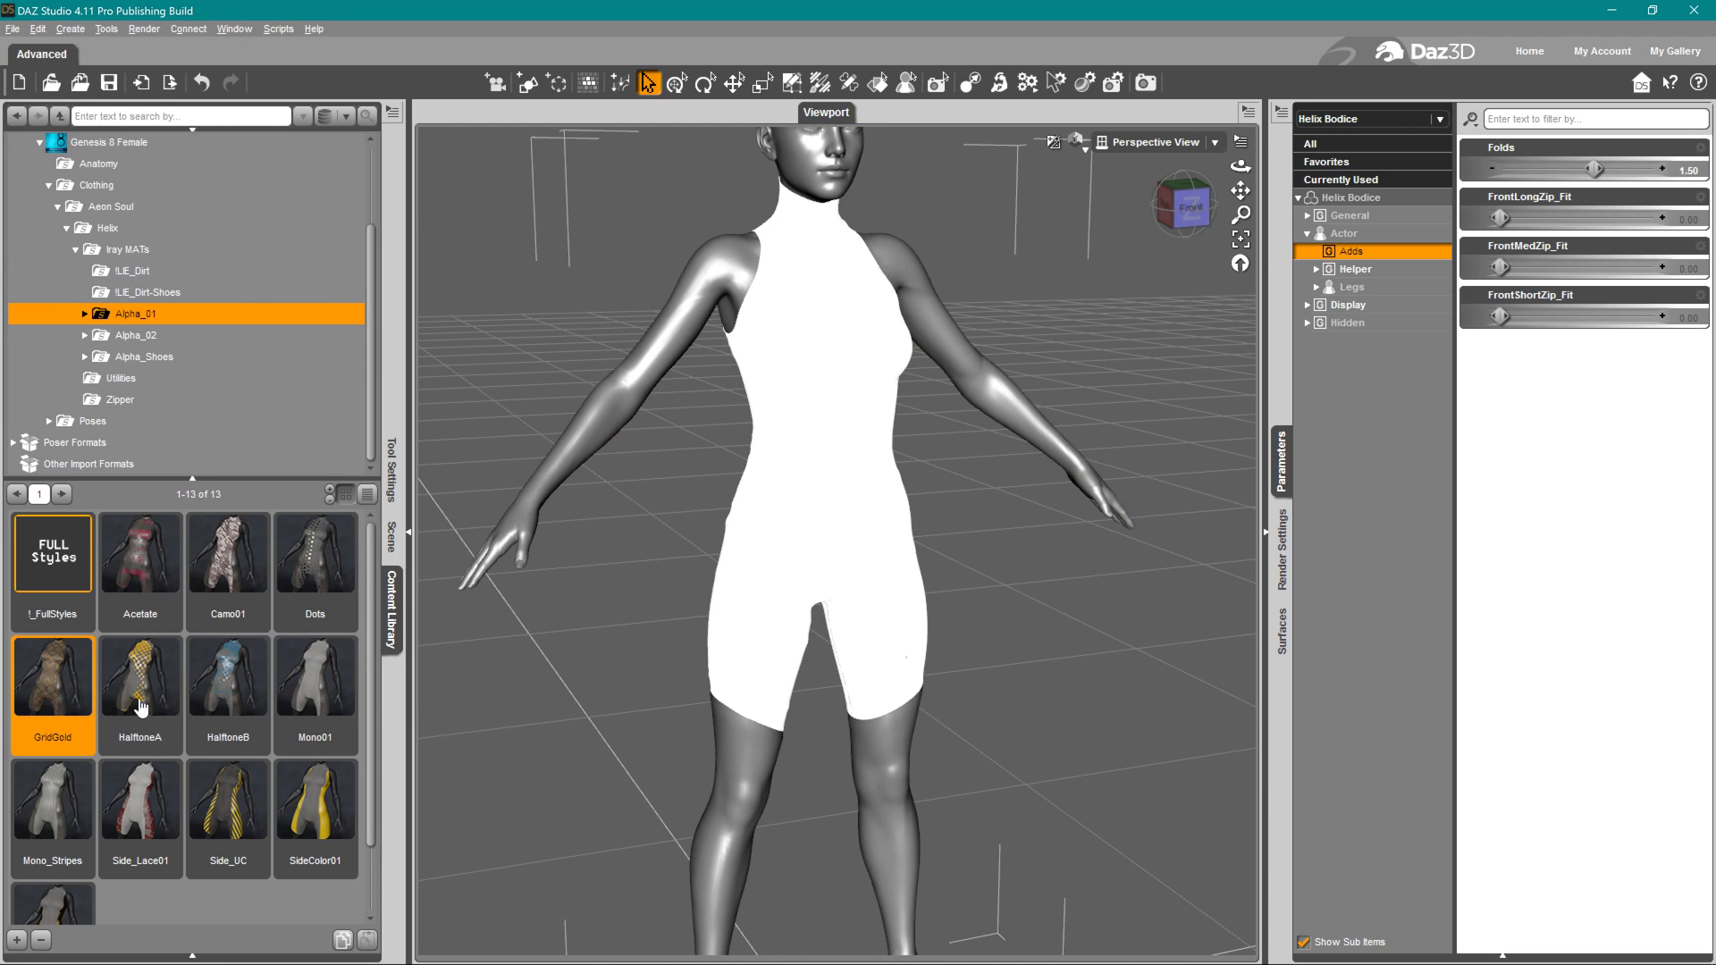
# Try the HalftoneA and HalftoneB material presets on the bodice, viewing the torso closer
pyautogui.moveTo(141, 706)
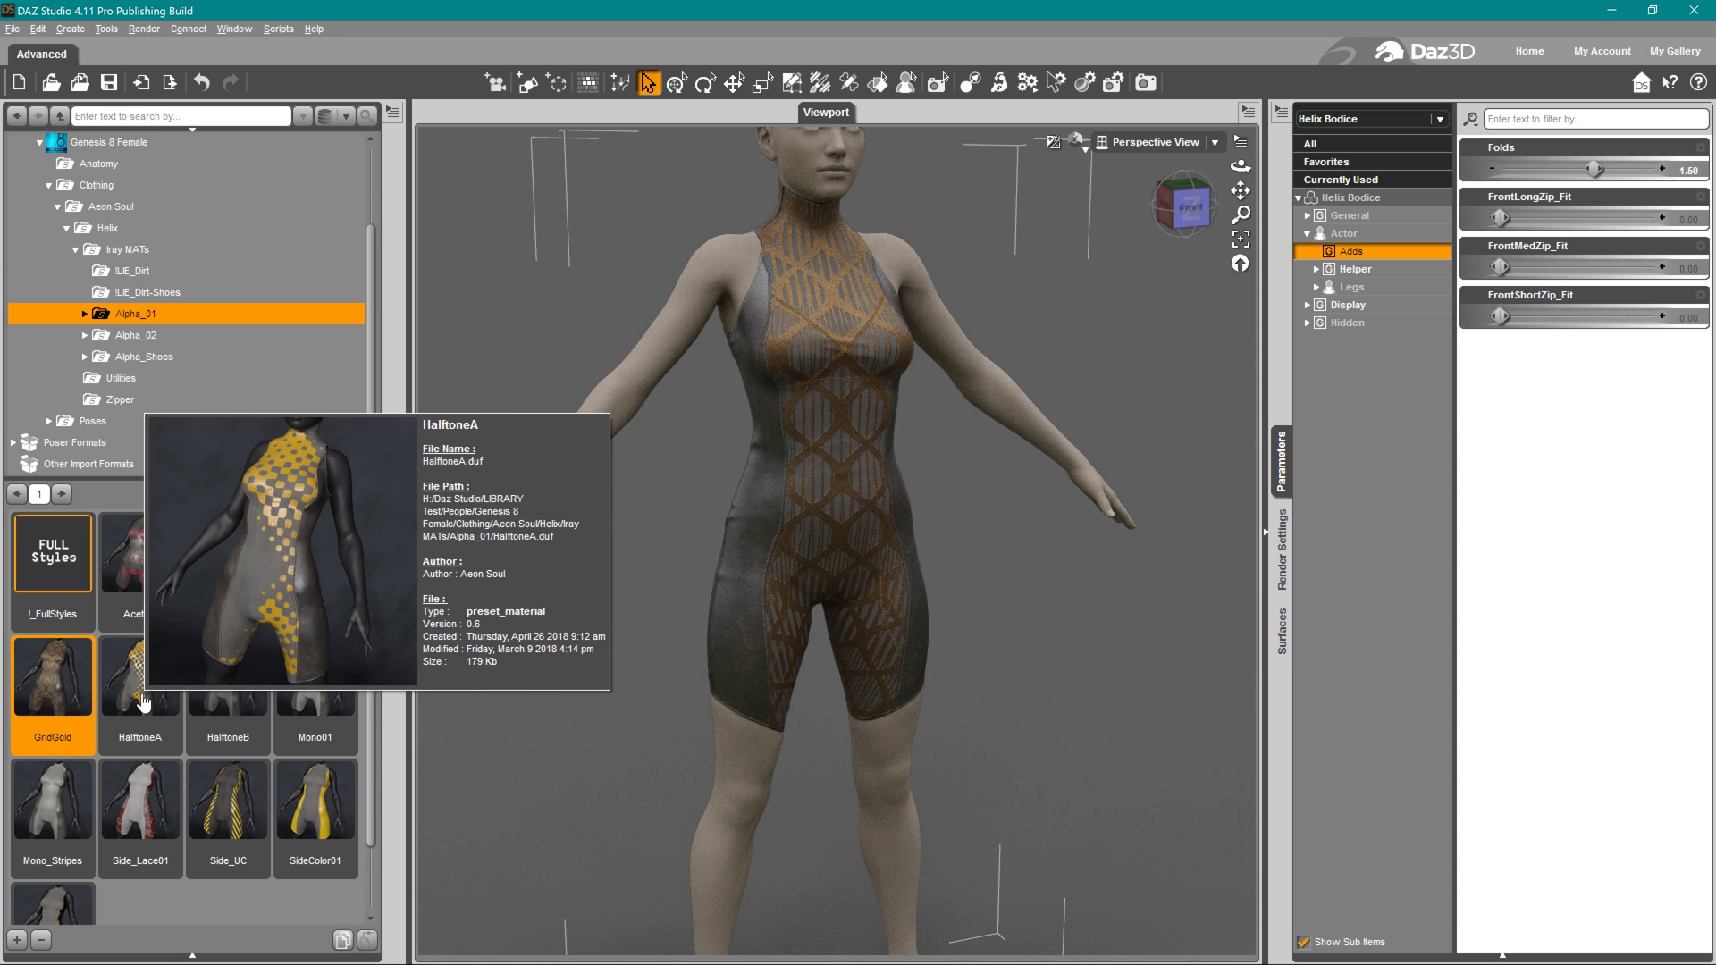
pyautogui.click(143, 703)
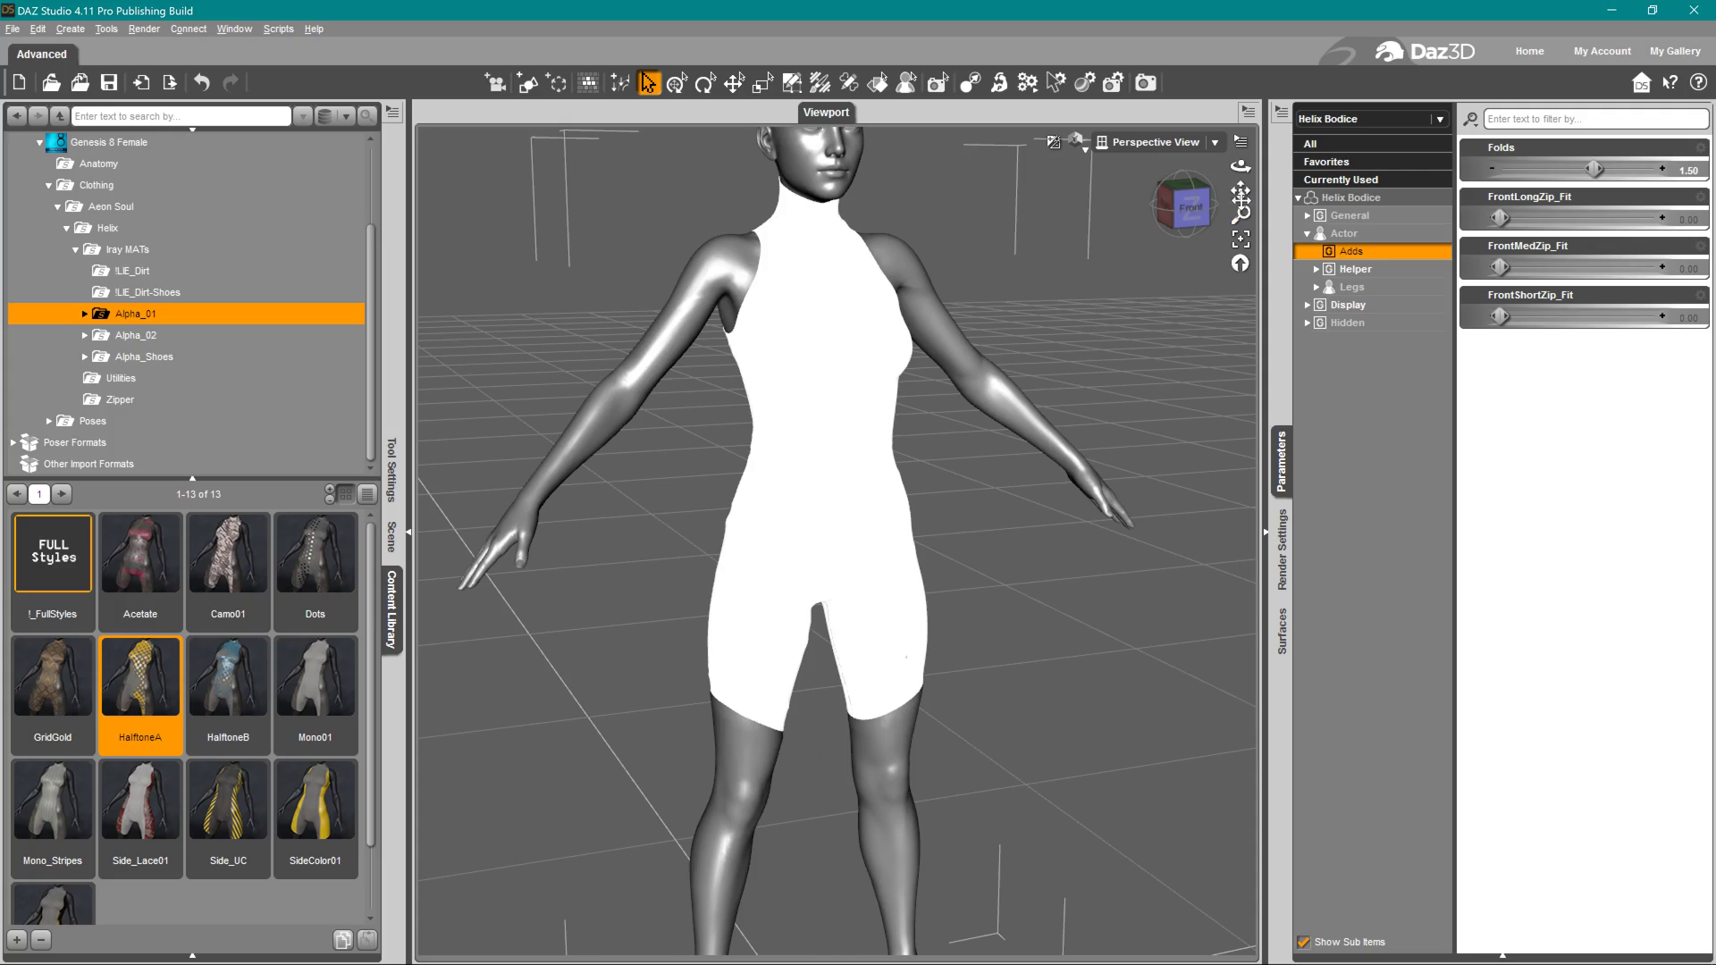
pyautogui.scroll(3, 1166, 362)
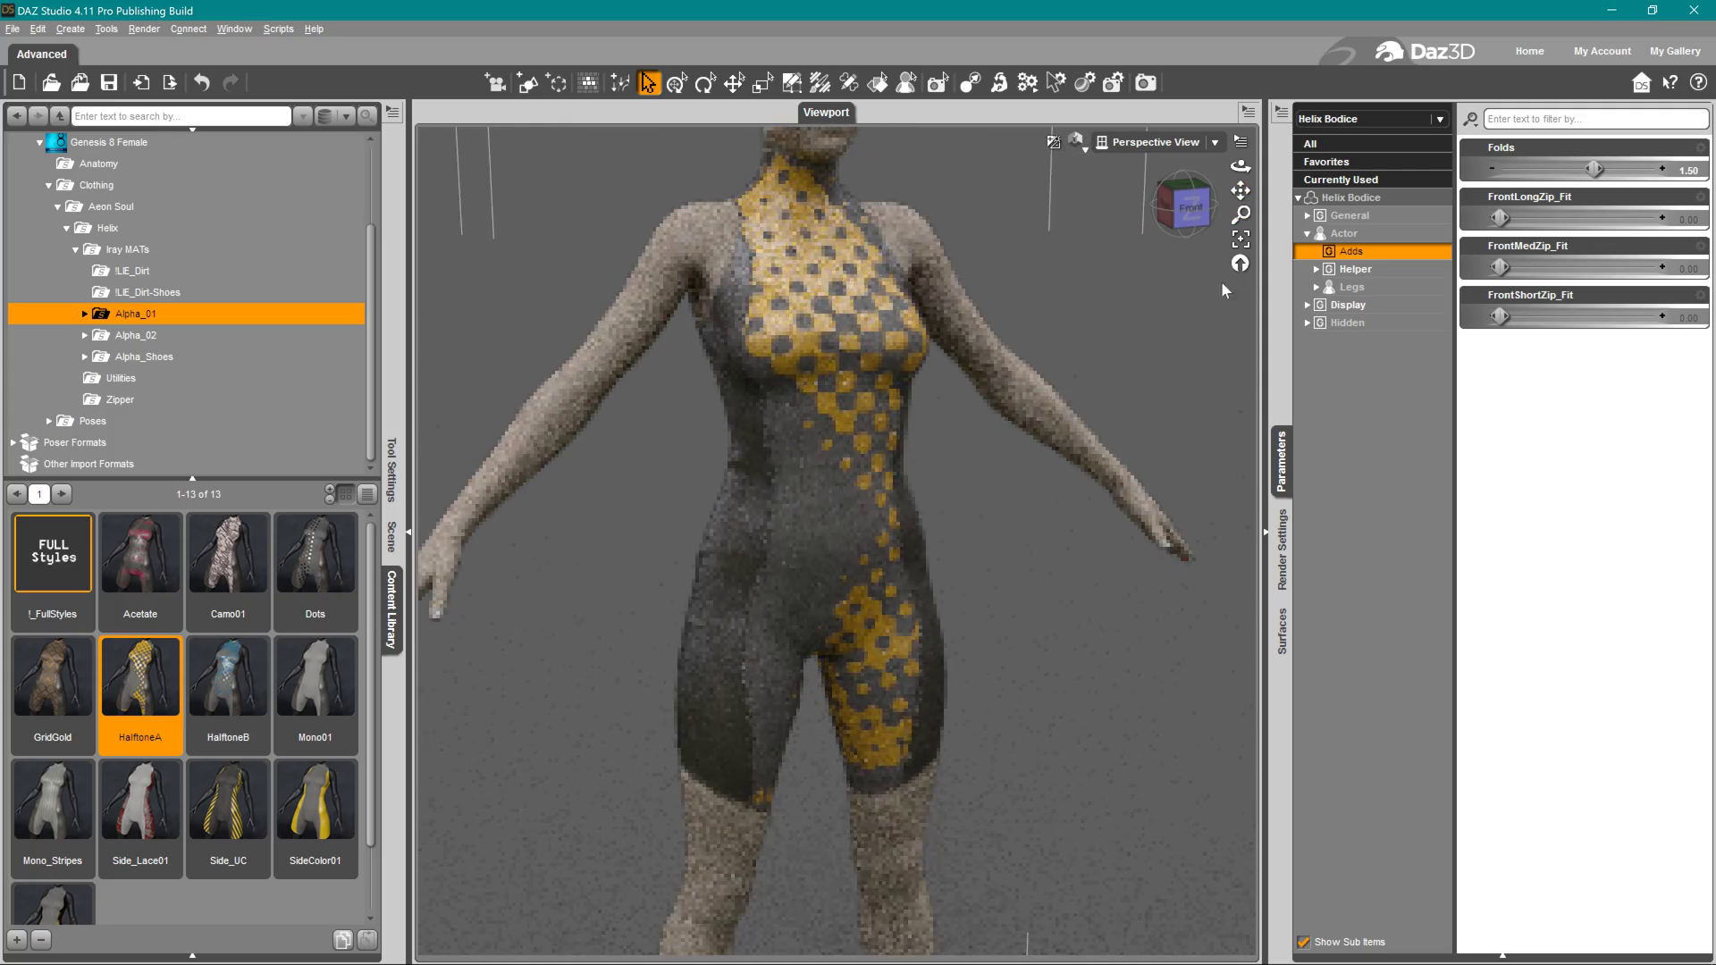
pyautogui.moveTo(1241, 190); pyautogui.dragTo(1234, 218)
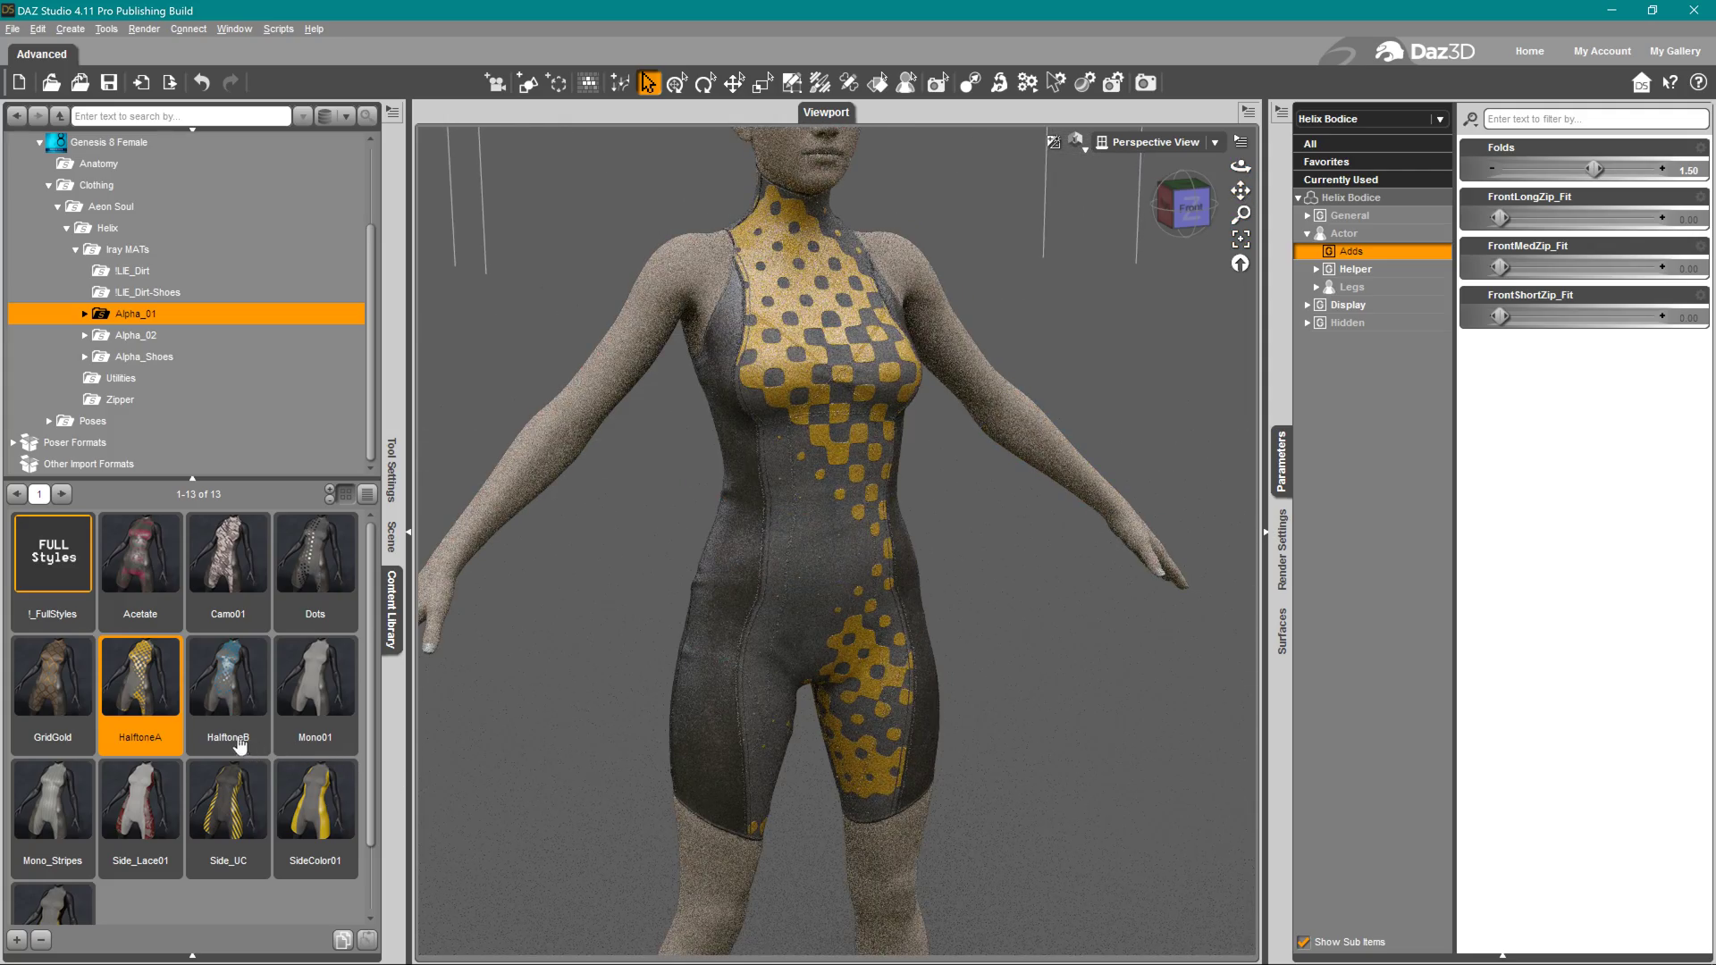
pyautogui.doubleClick(233, 703)
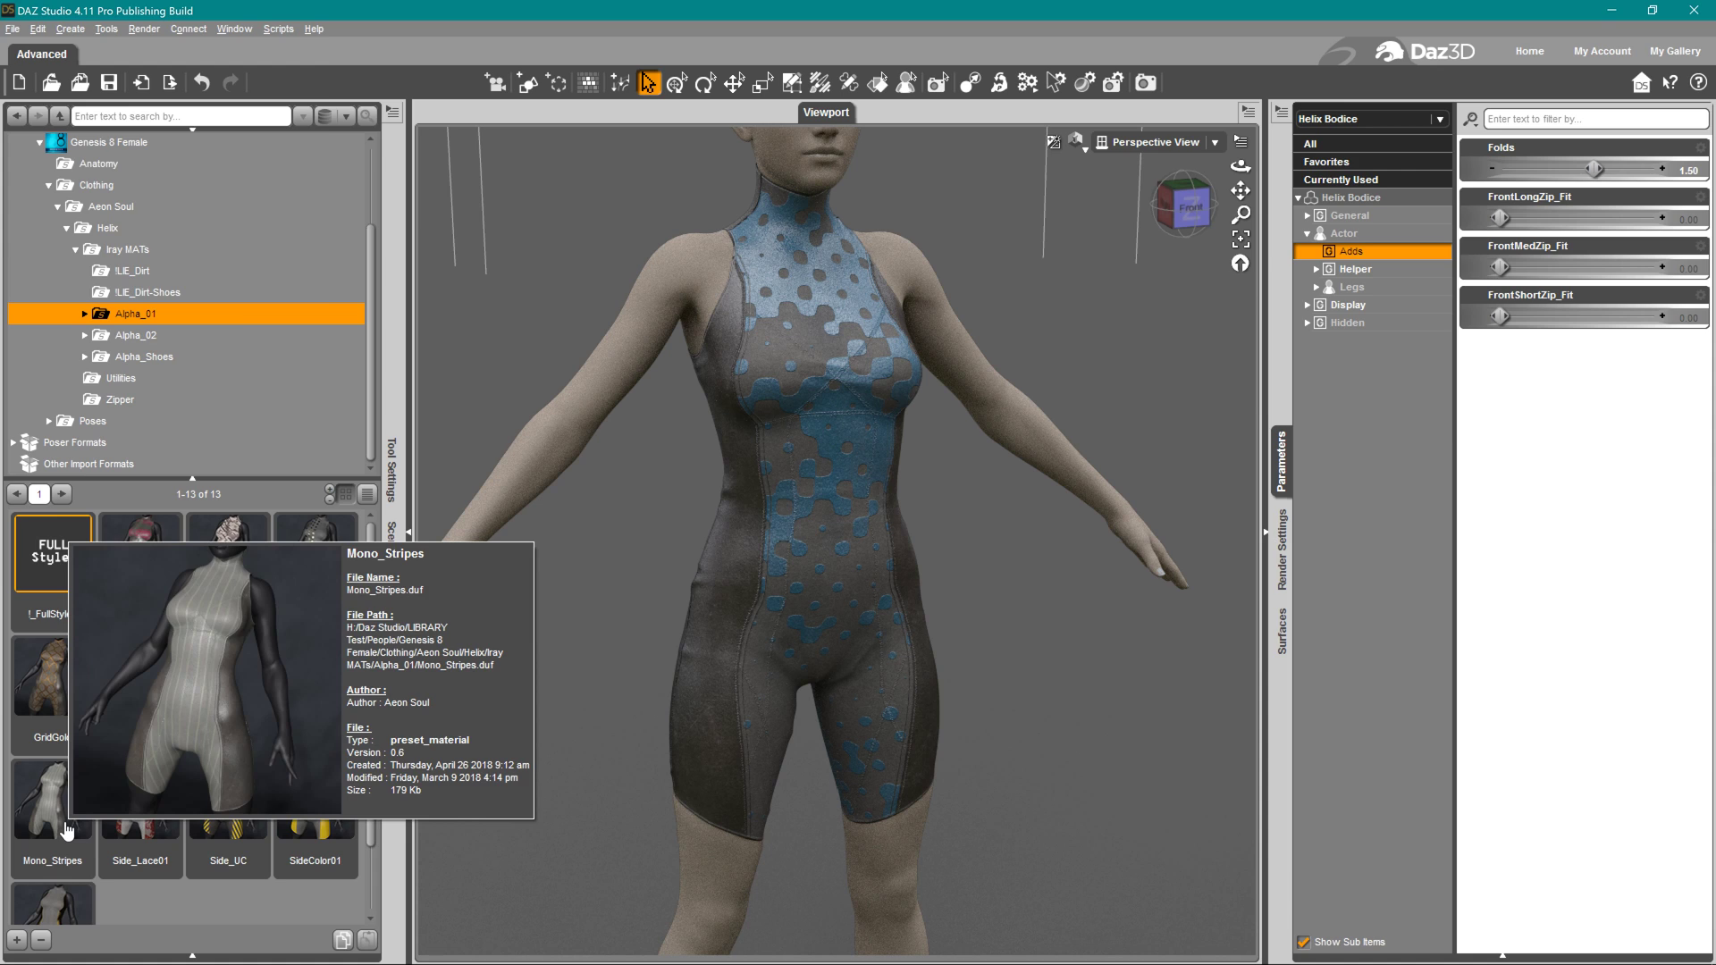
# Try the Mono_Stripes and Side_Lace01 material presets on the bodice, checking the lace sides from behind
pyautogui.doubleClick(67, 831)
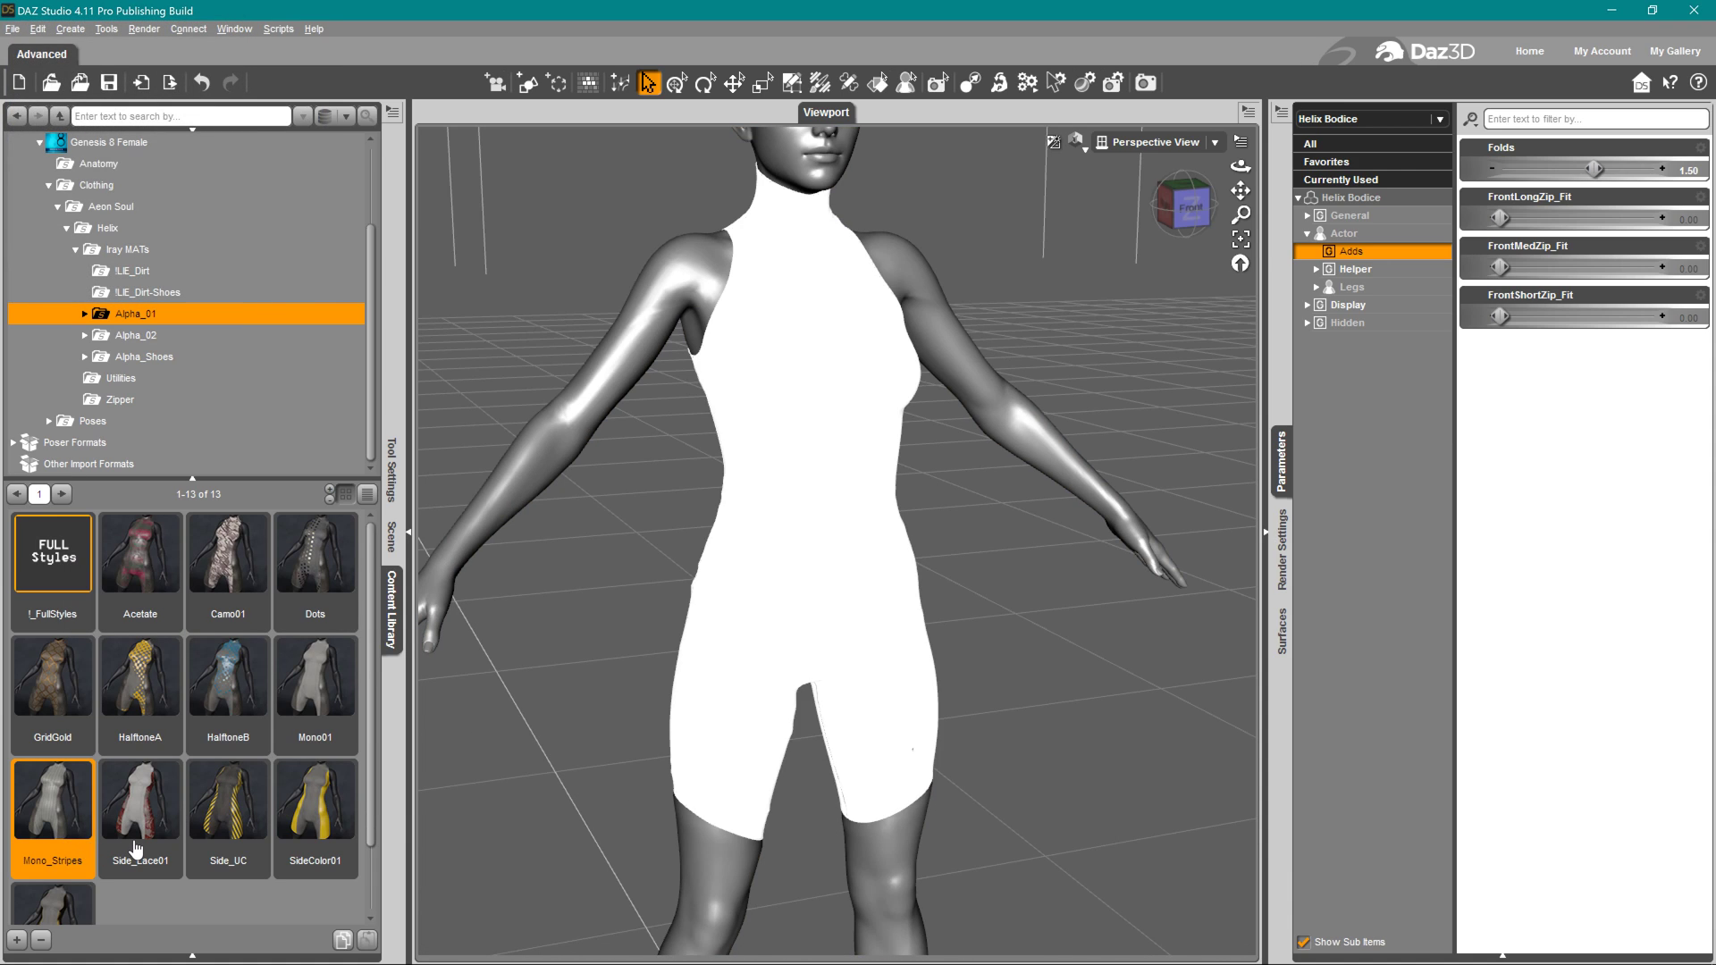
pyautogui.moveTo(137, 847)
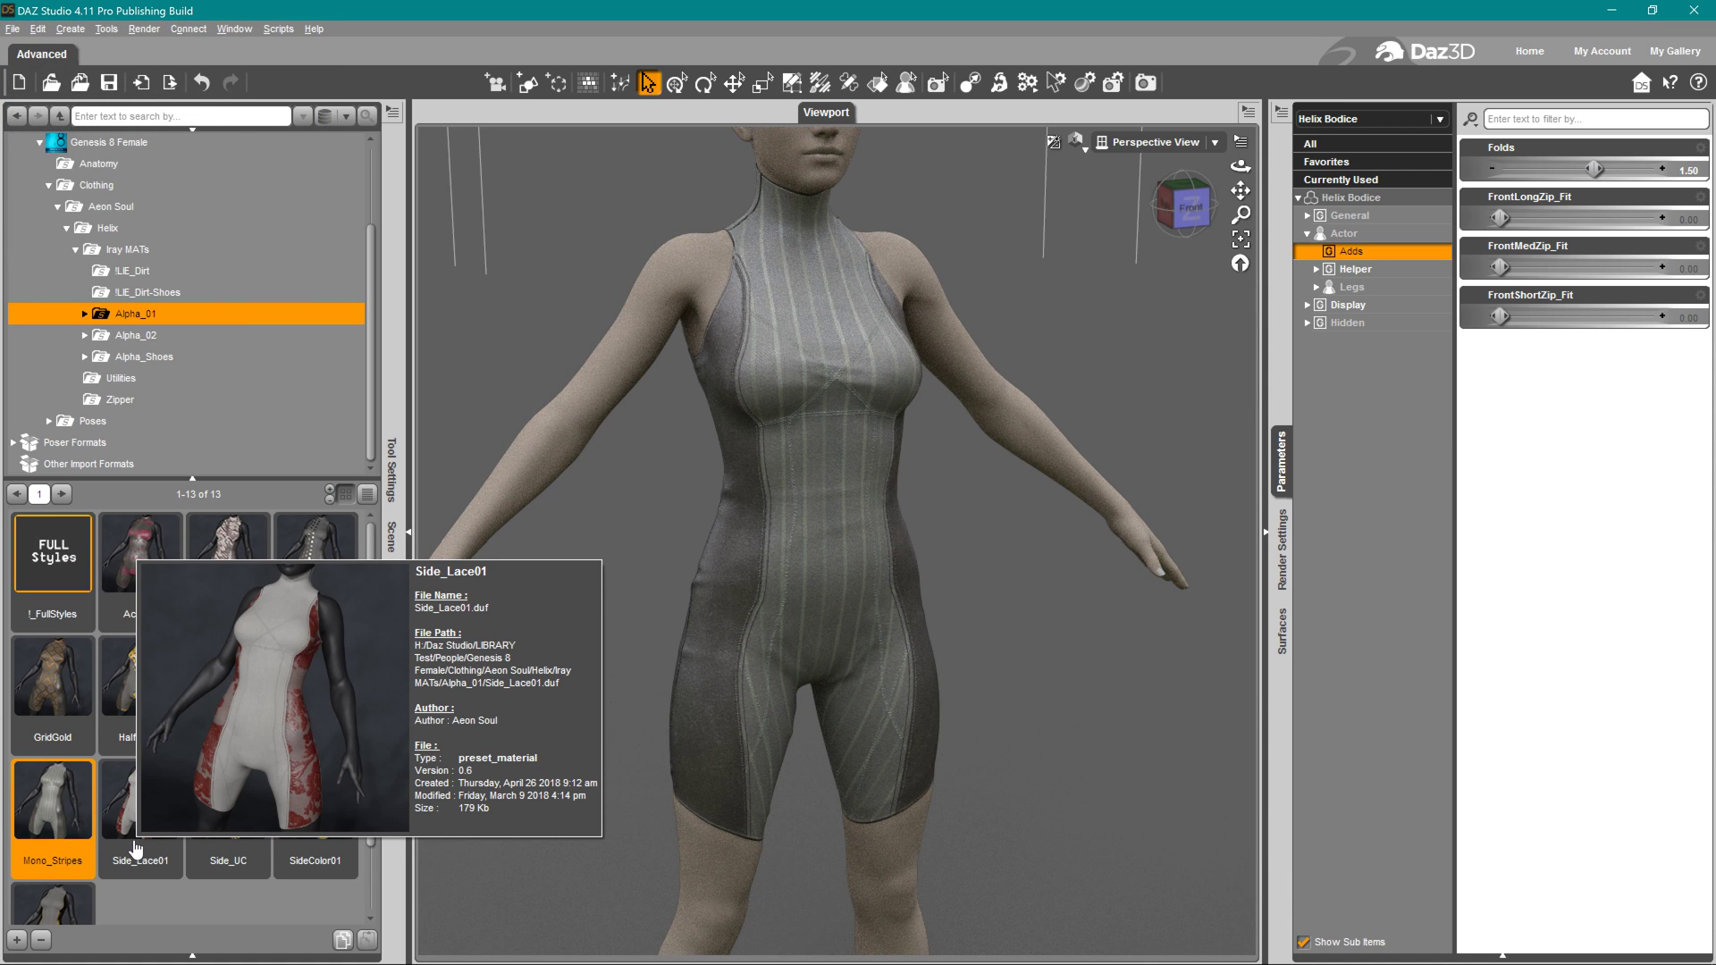
pyautogui.doubleClick(137, 847)
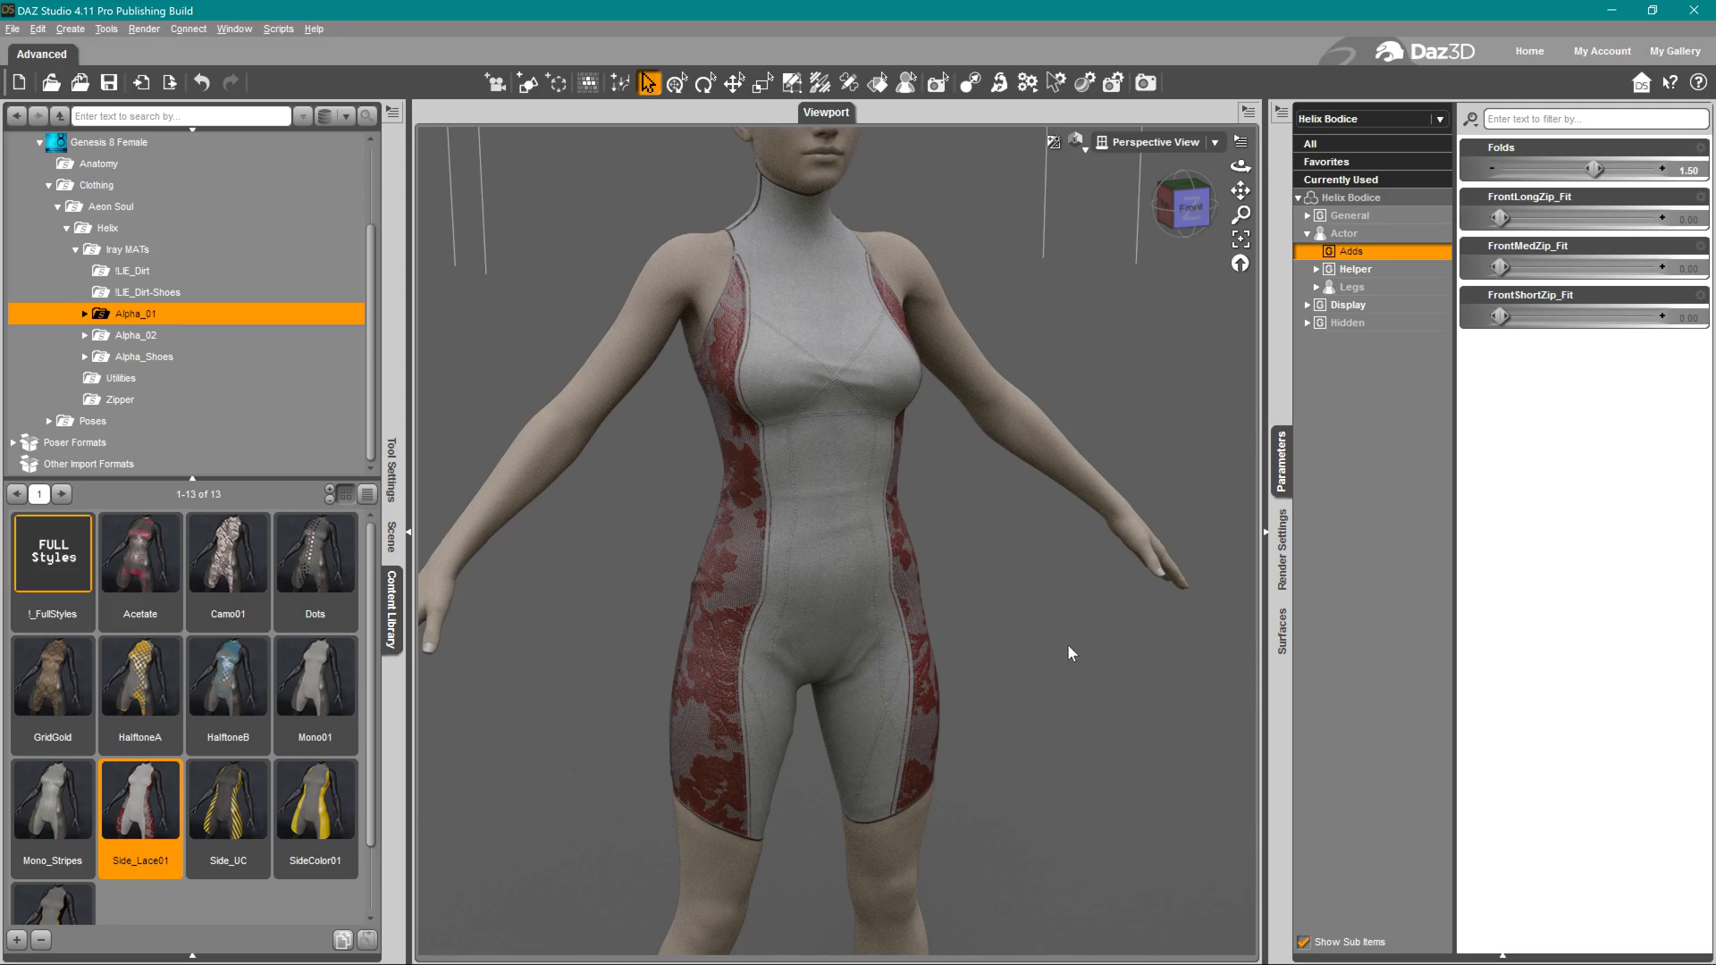
pyautogui.moveTo(1027, 701)
pyautogui.mouseDown()
pyautogui.moveTo(1077, 786)
pyautogui.moveTo(1021, 724)
pyautogui.mouseUp()
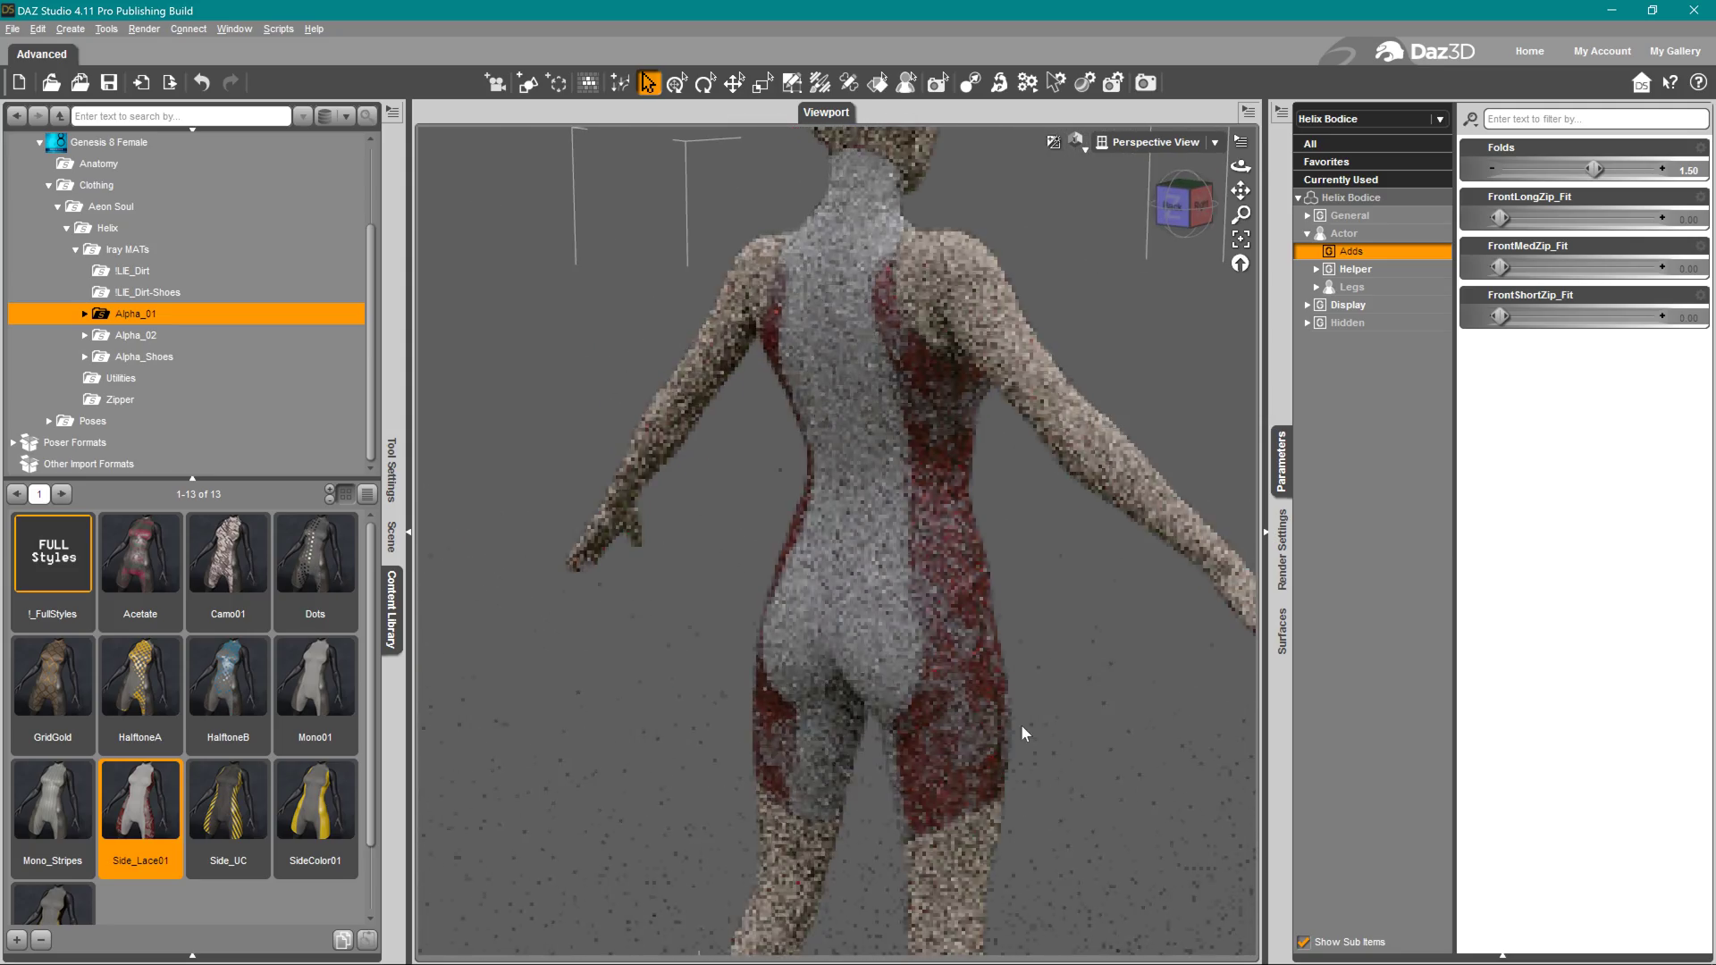
# Try the Side_UC and SideColor01 material presets on the bodice, and view the suit from the front
pyautogui.doubleClick(249, 809)
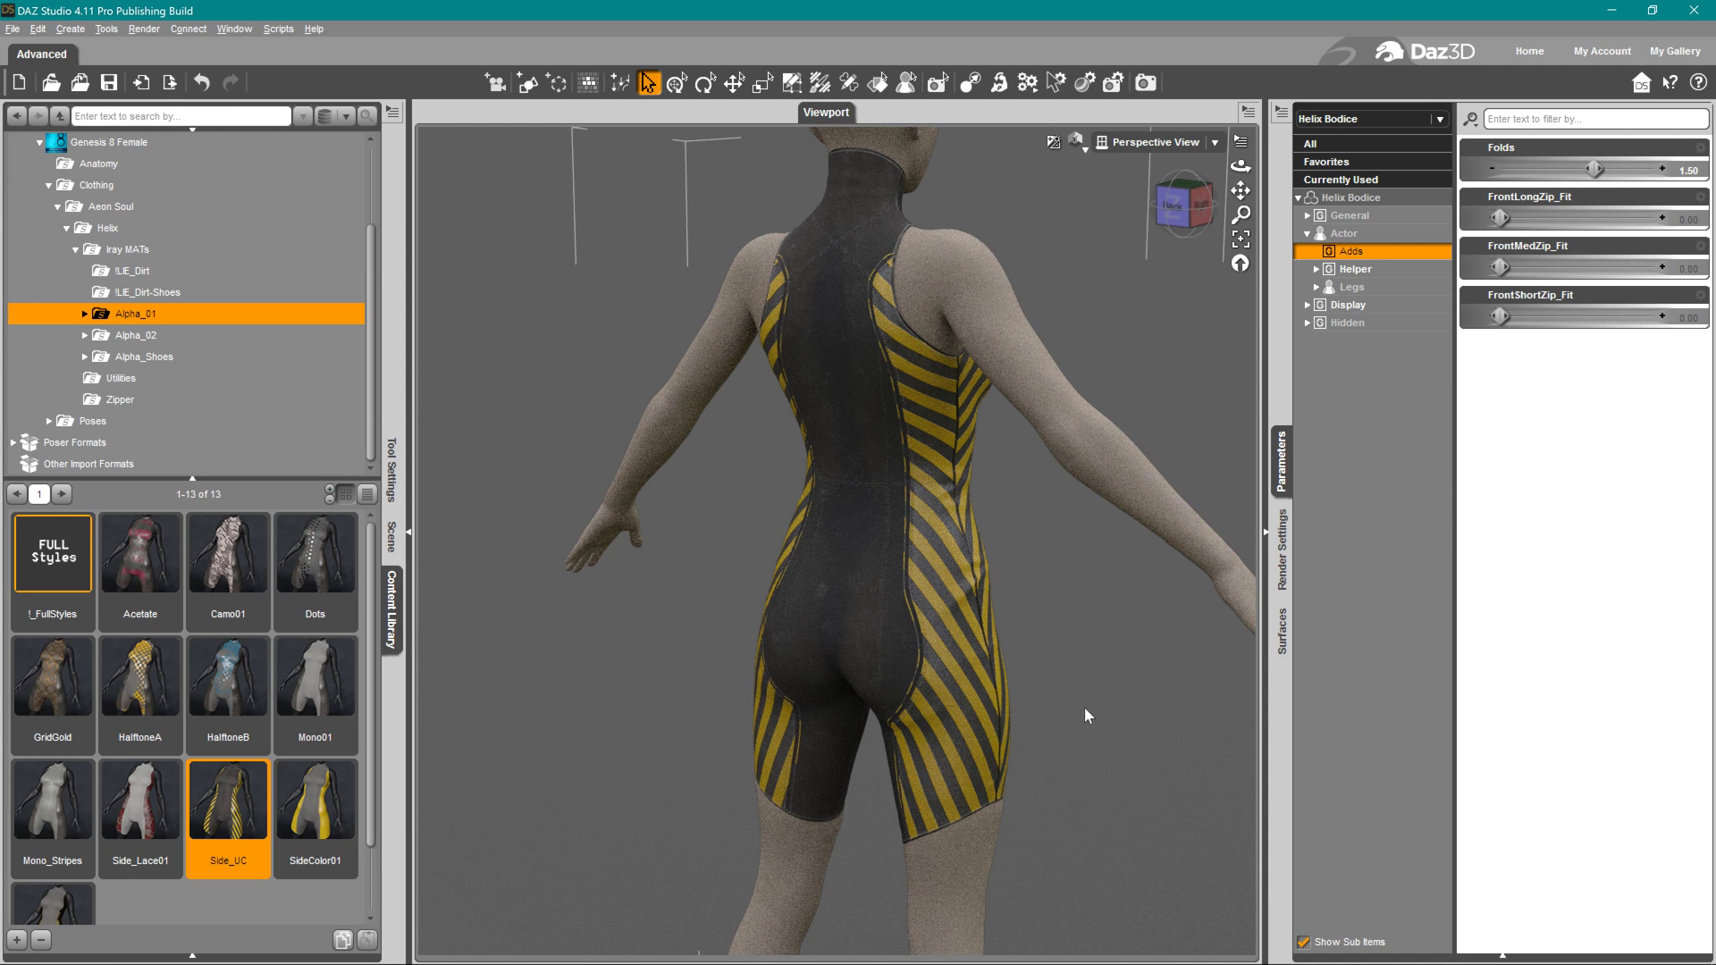
pyautogui.doubleClick(303, 809)
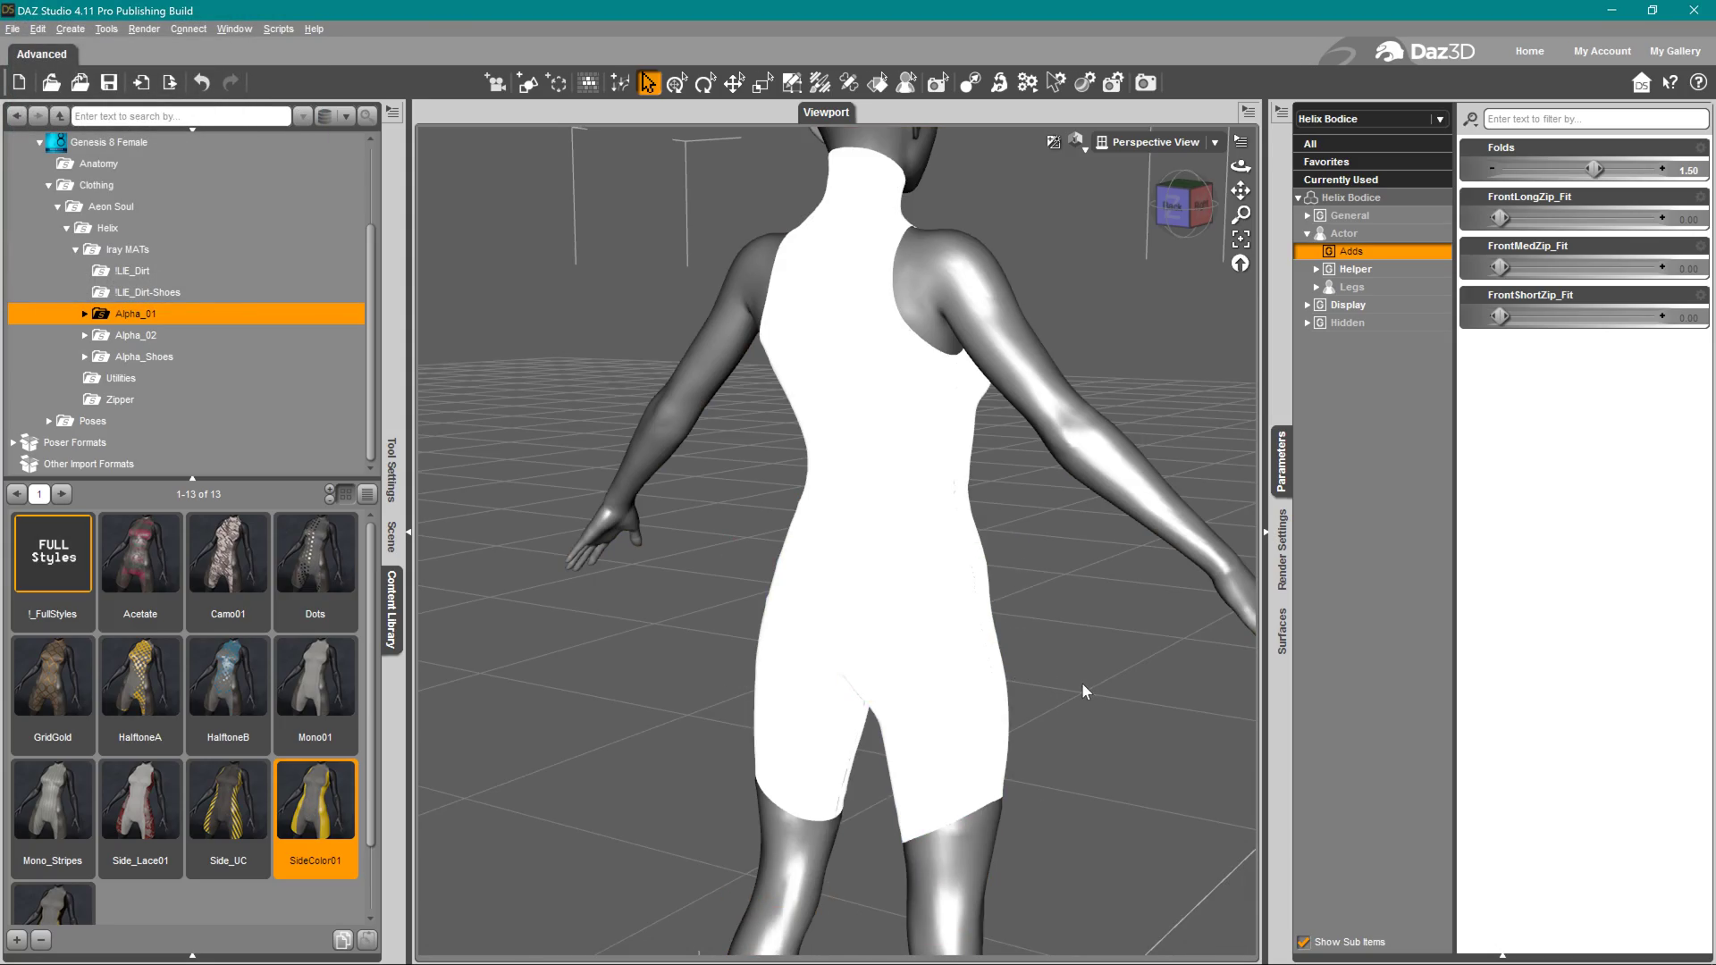
pyautogui.moveTo(1144, 694); pyautogui.dragTo(1041, 679, button='middle')
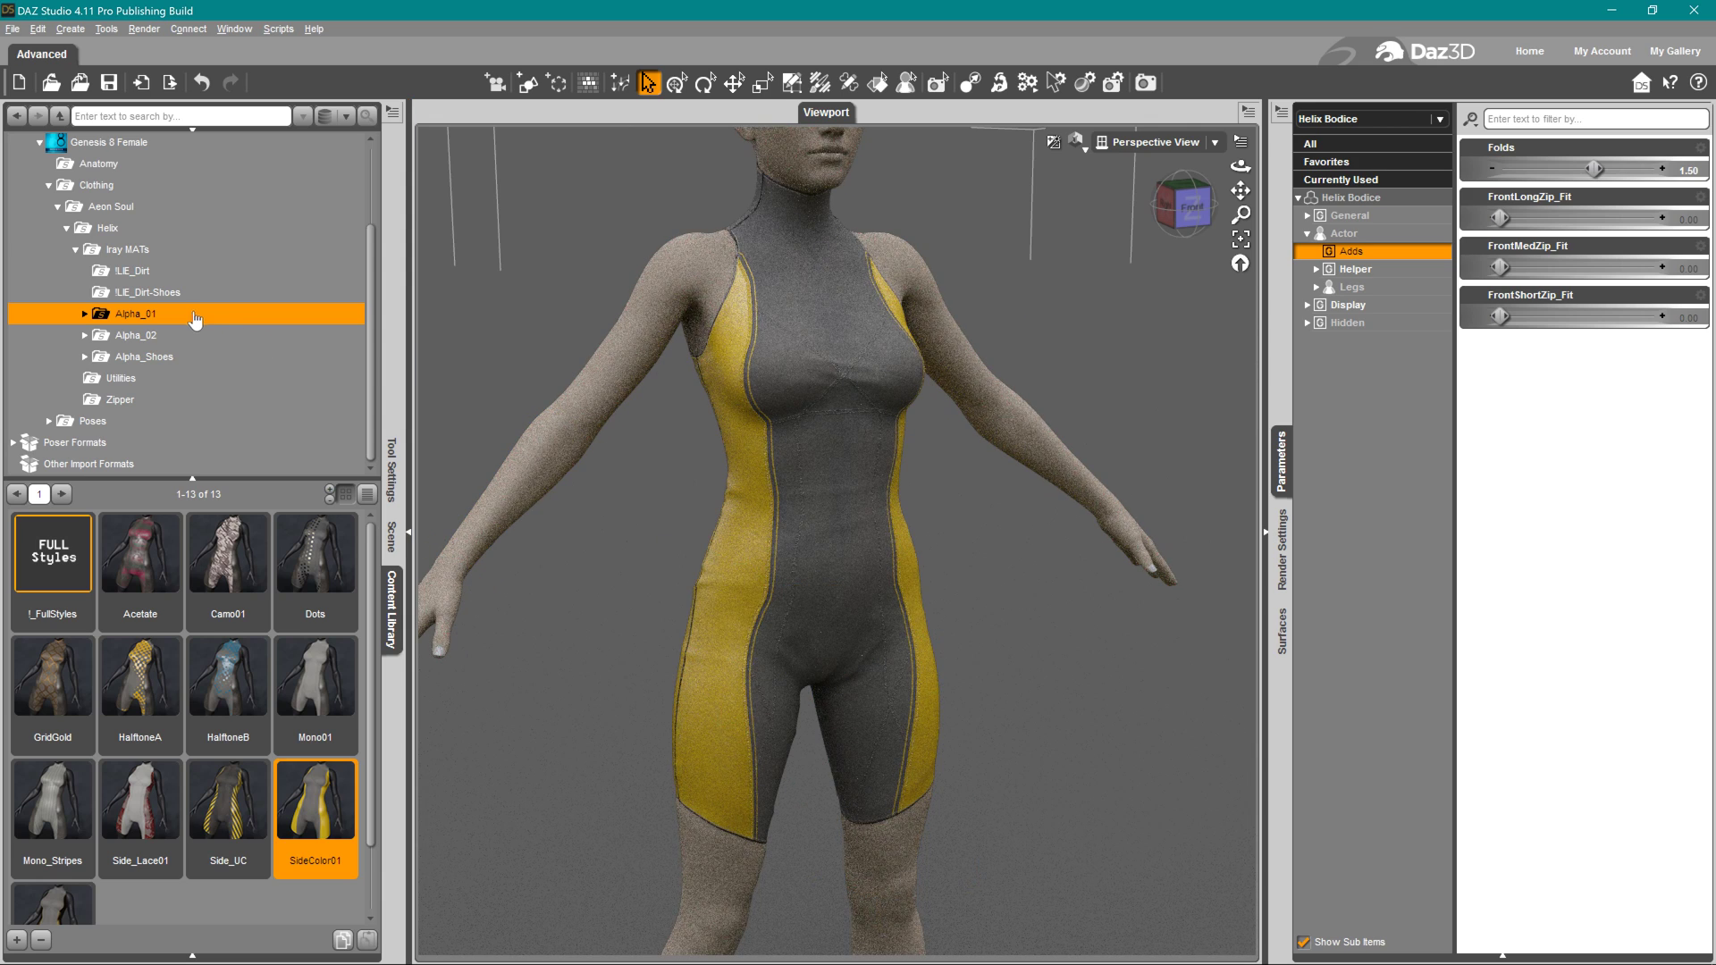
# Open Alpha_01's 01_Variants presets and apply Camo02, Camo03, GridPink and Mono02 to the bodice in turn
pyautogui.doubleClick(209, 318)
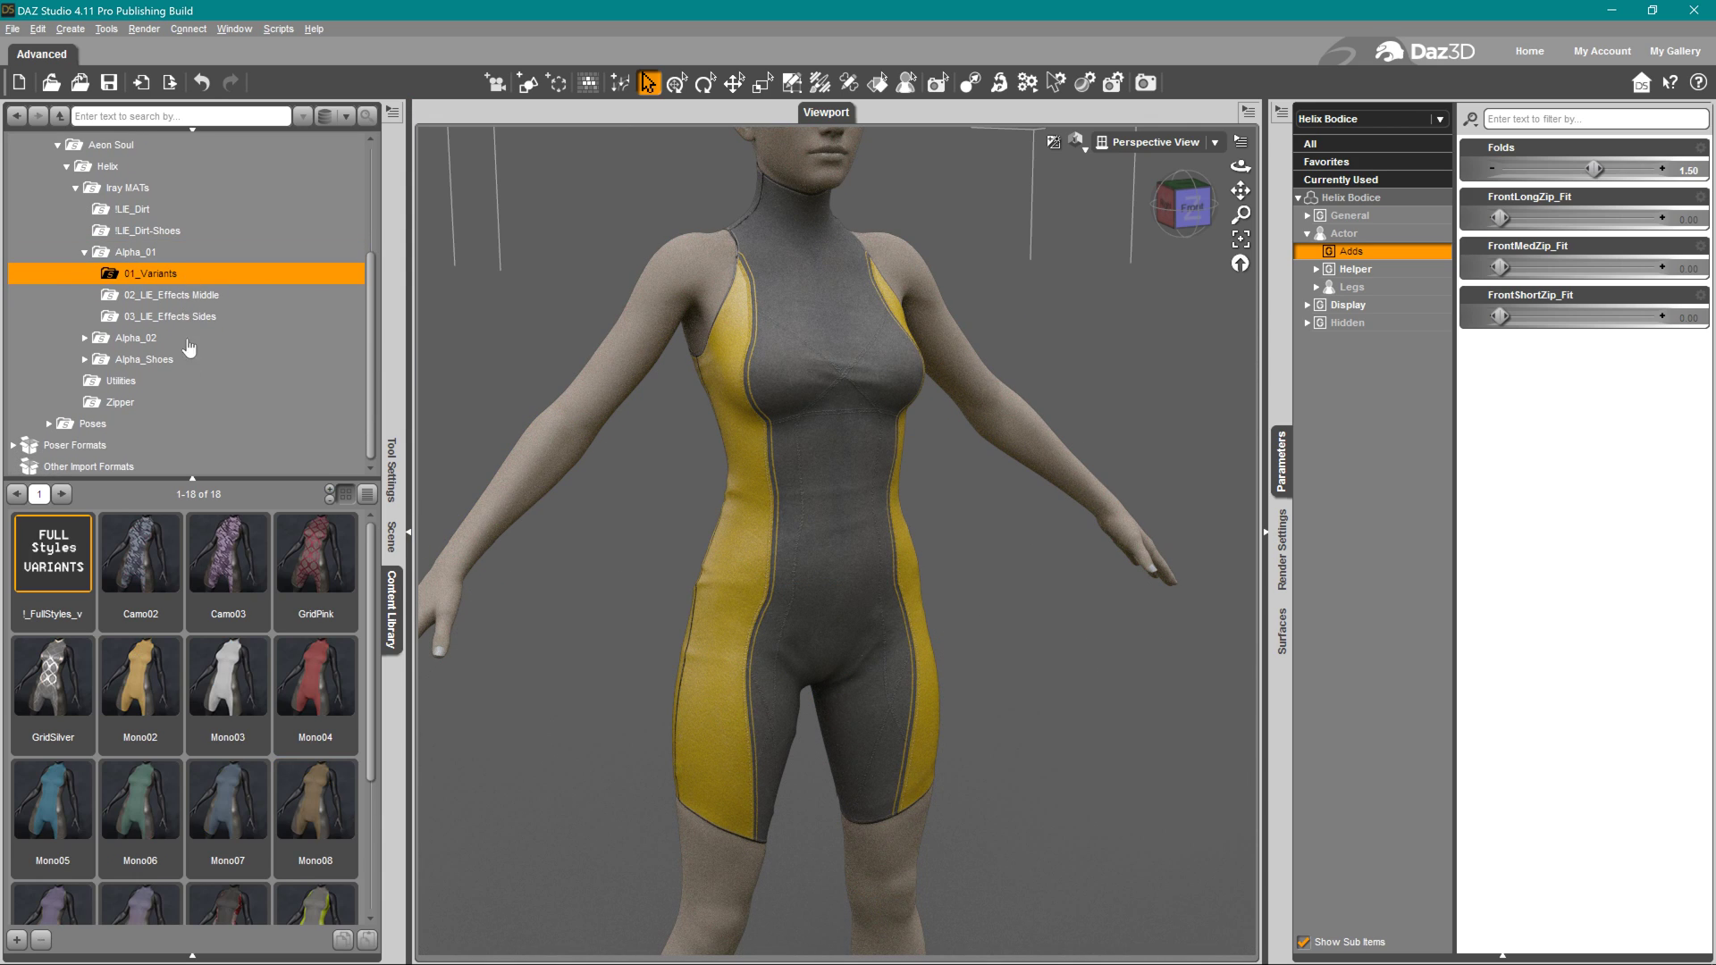
pyautogui.doubleClick(143, 577)
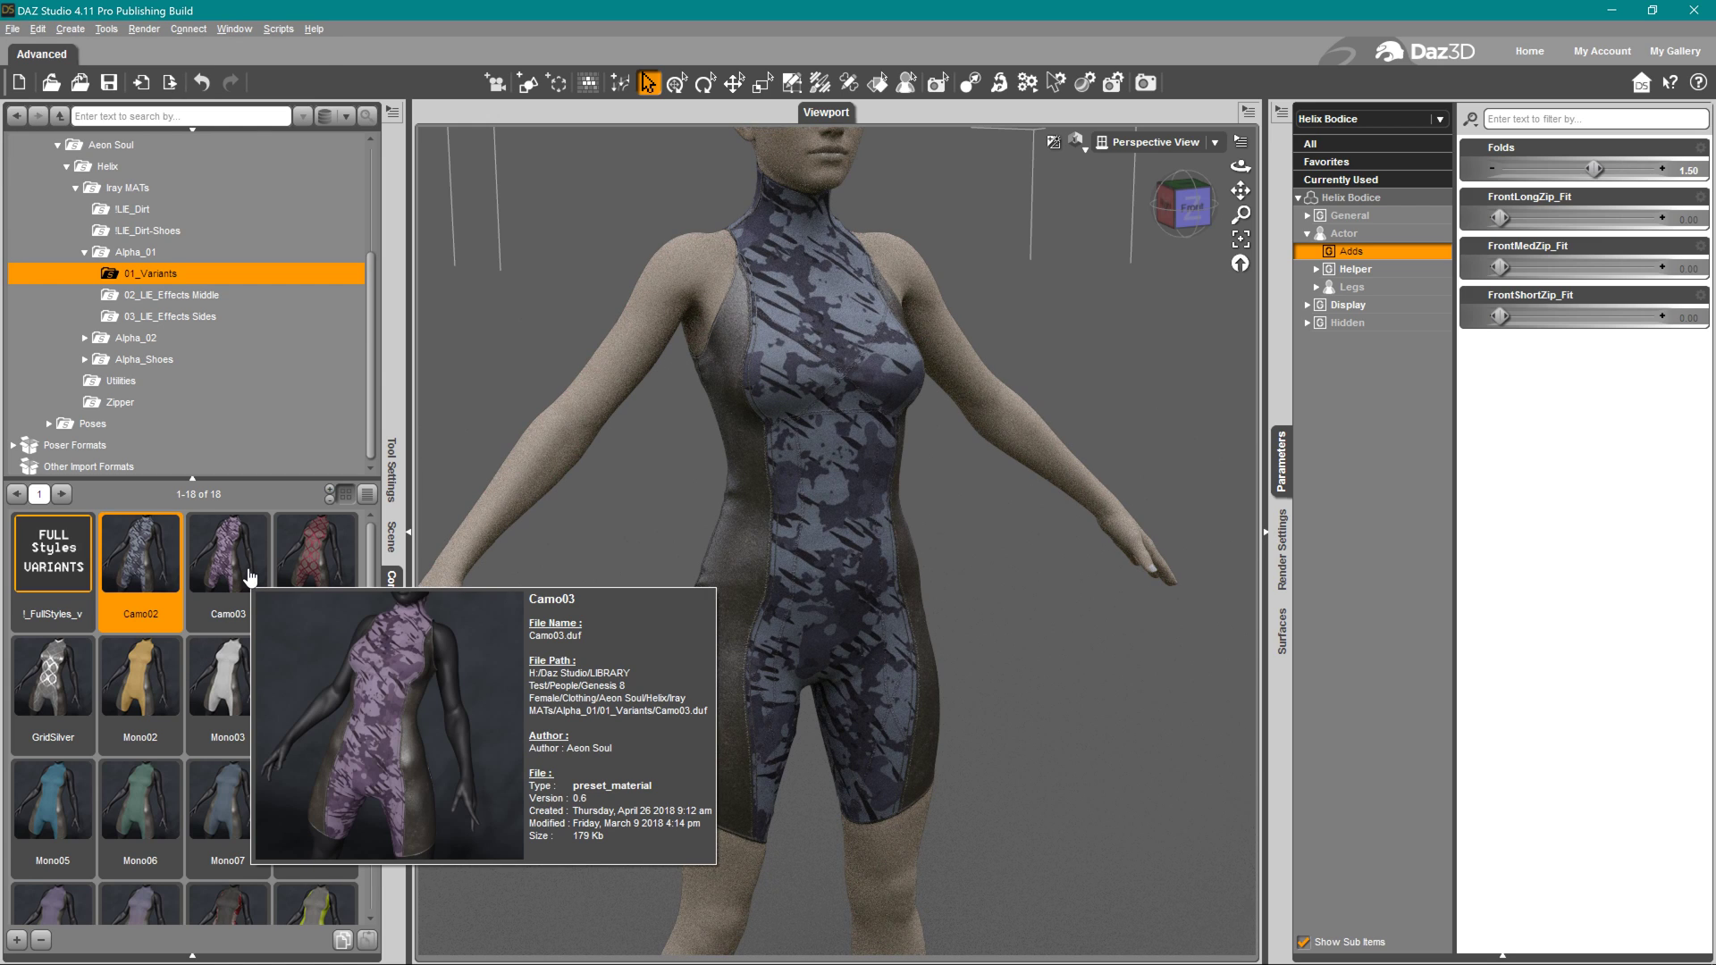
pyautogui.doubleClick(250, 578)
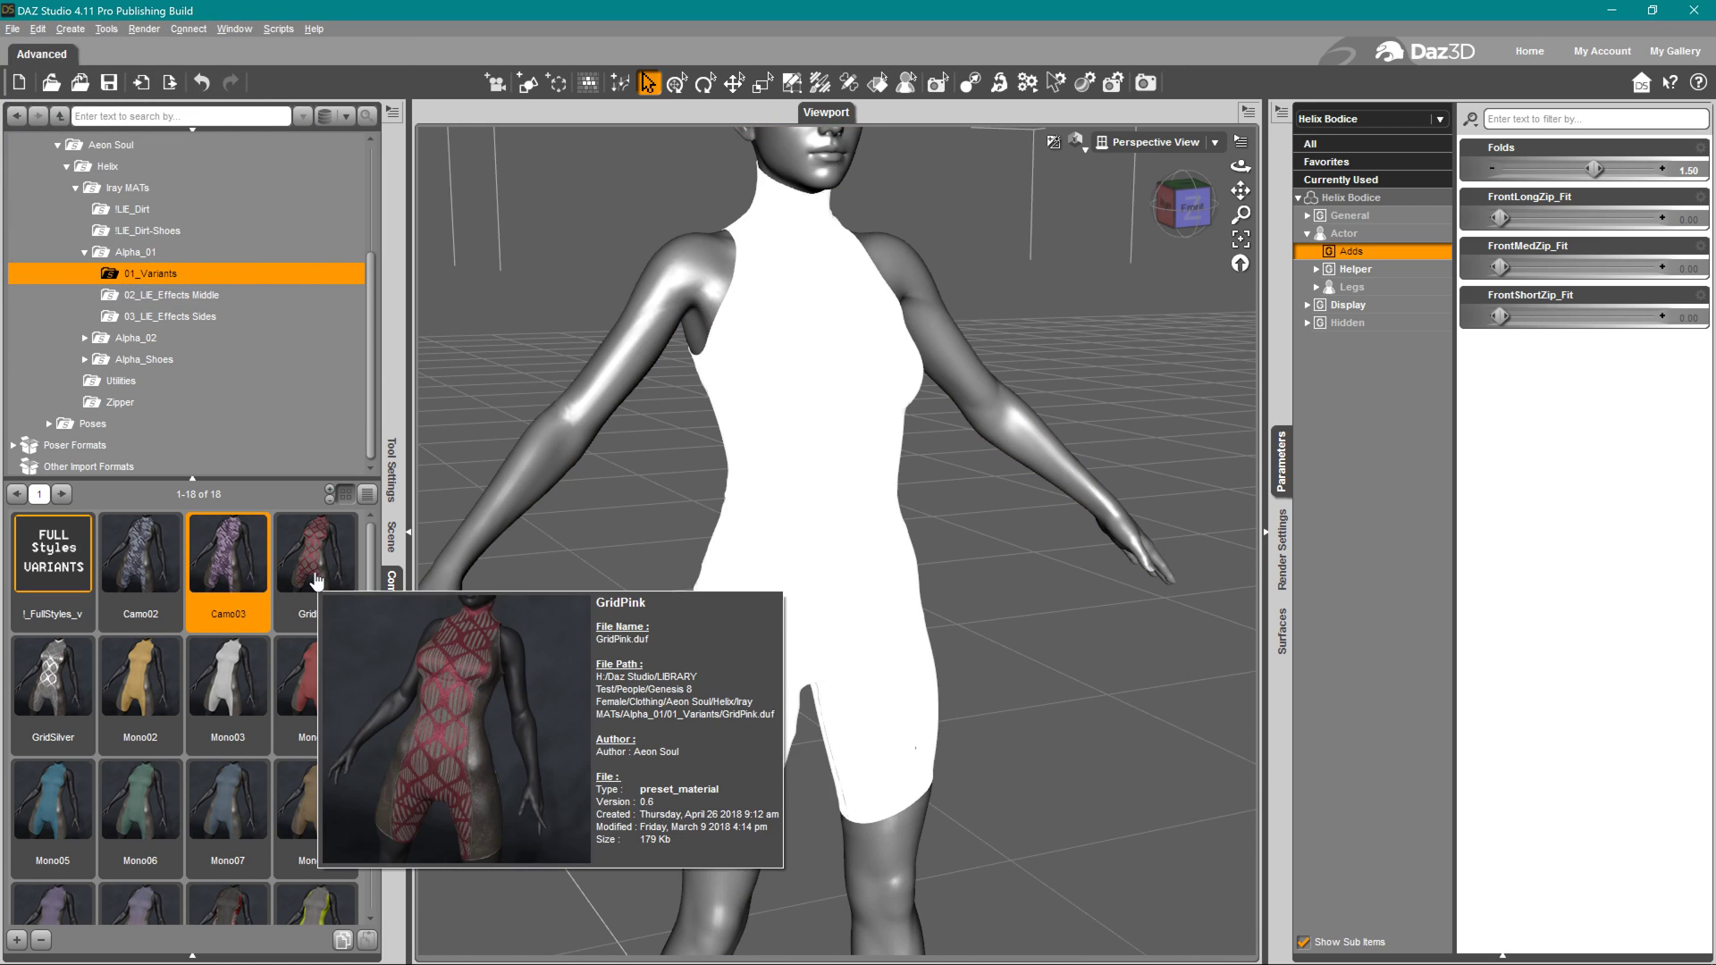
pyautogui.doubleClick(317, 581)
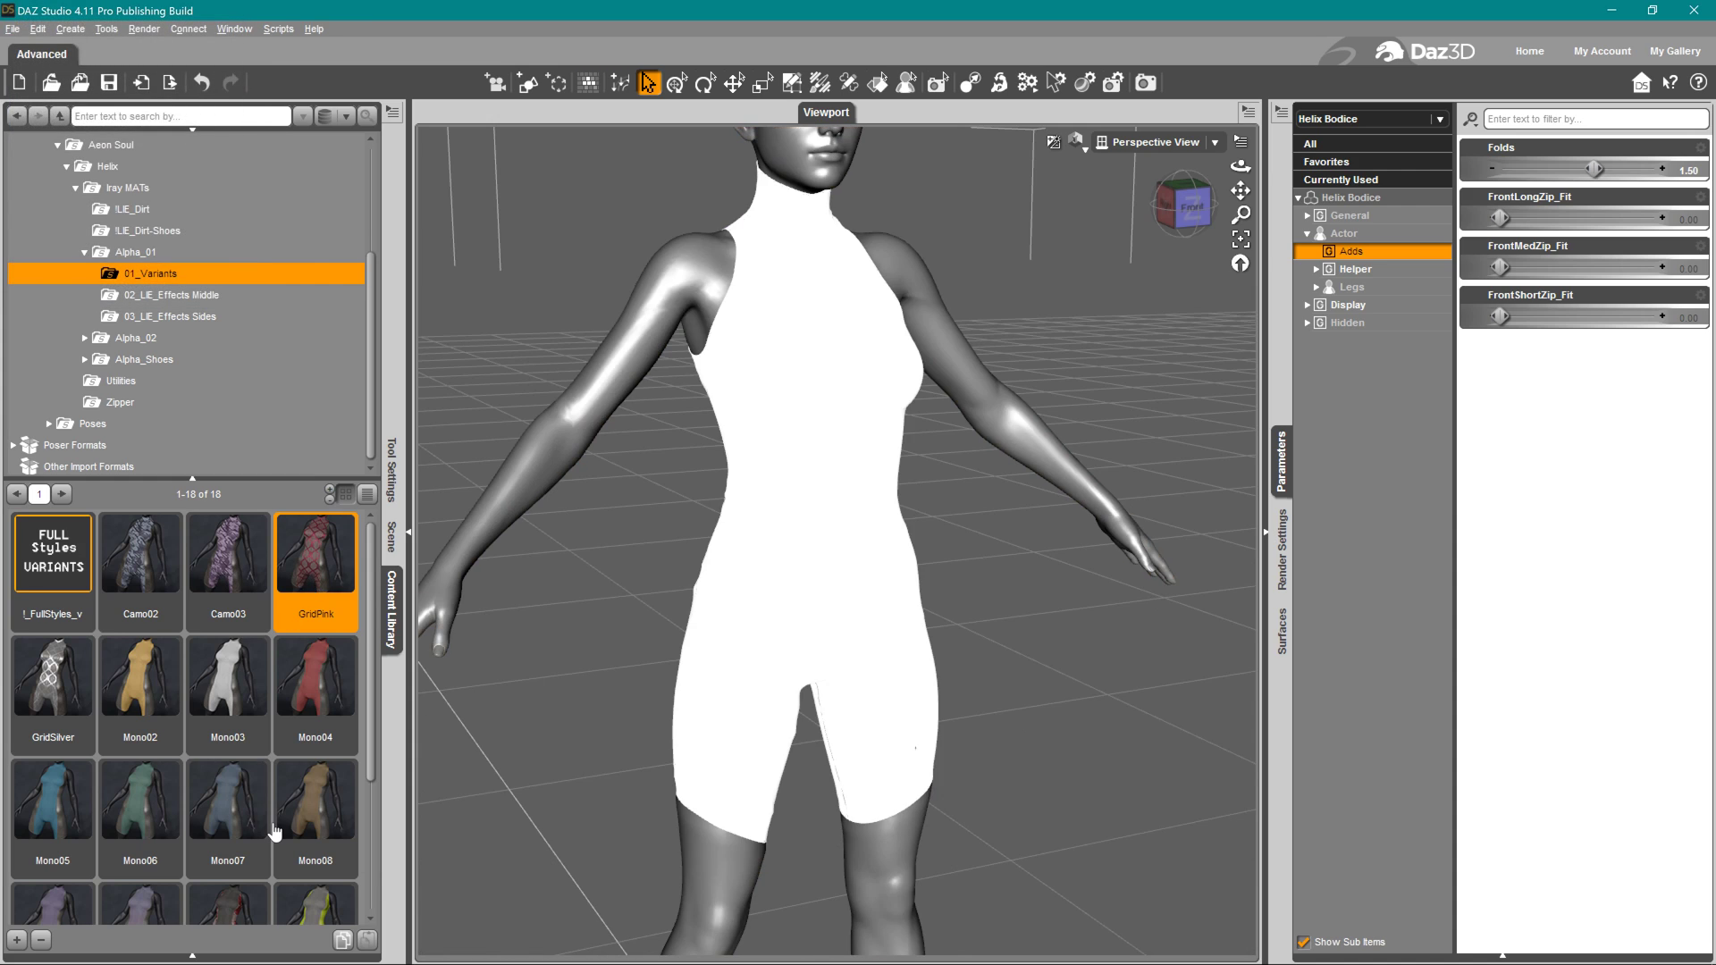
pyautogui.moveTo(268, 826)
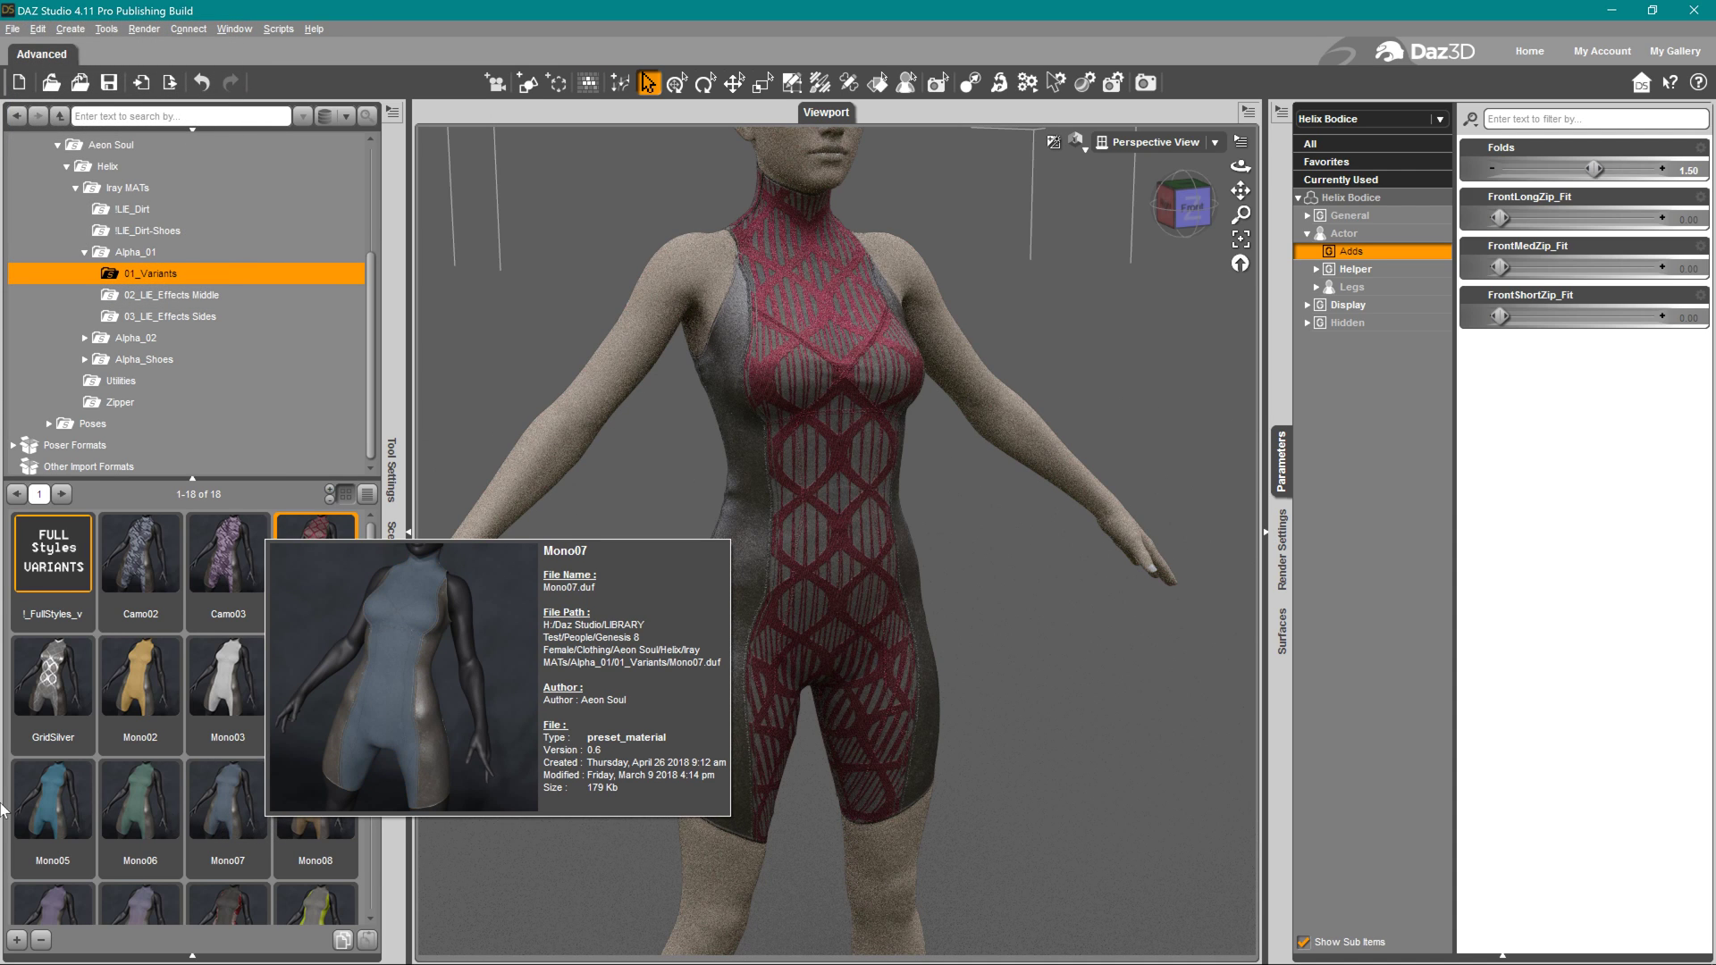
pyautogui.doubleClick(147, 700)
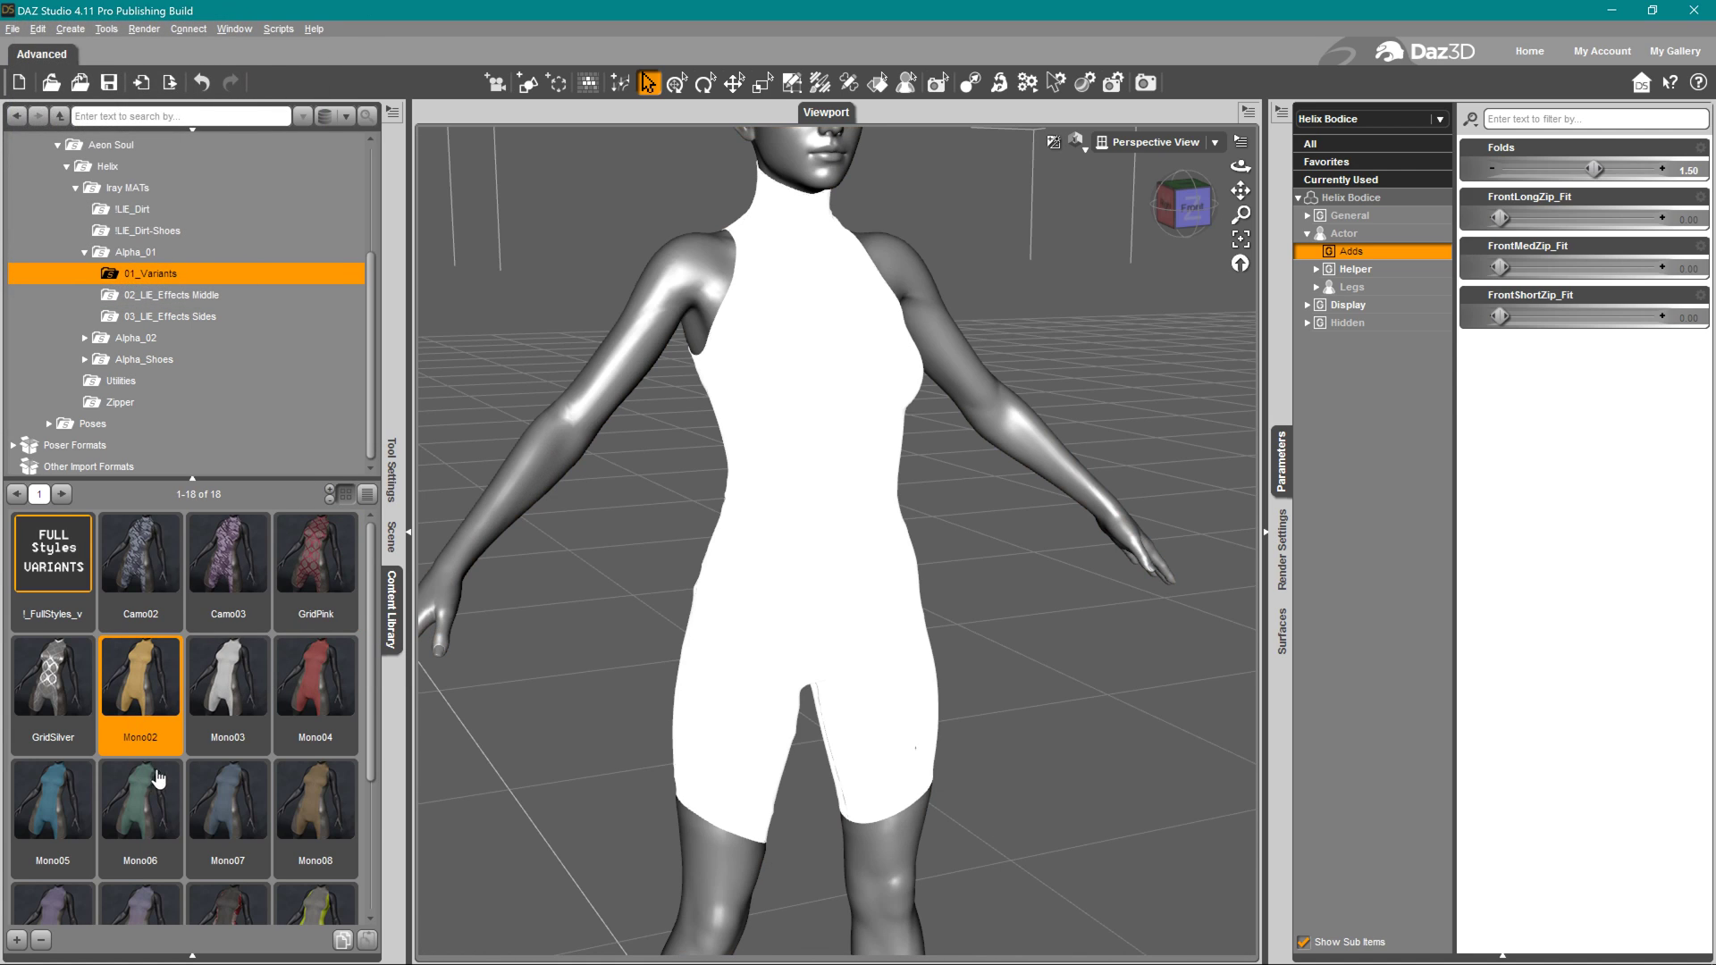
# Try the Mono07 and Mono10 variant presets from 01_Variants on the bodice
pyautogui.scroll(-1, 376, 719)
pyautogui.scroll(-1, 375, 720)
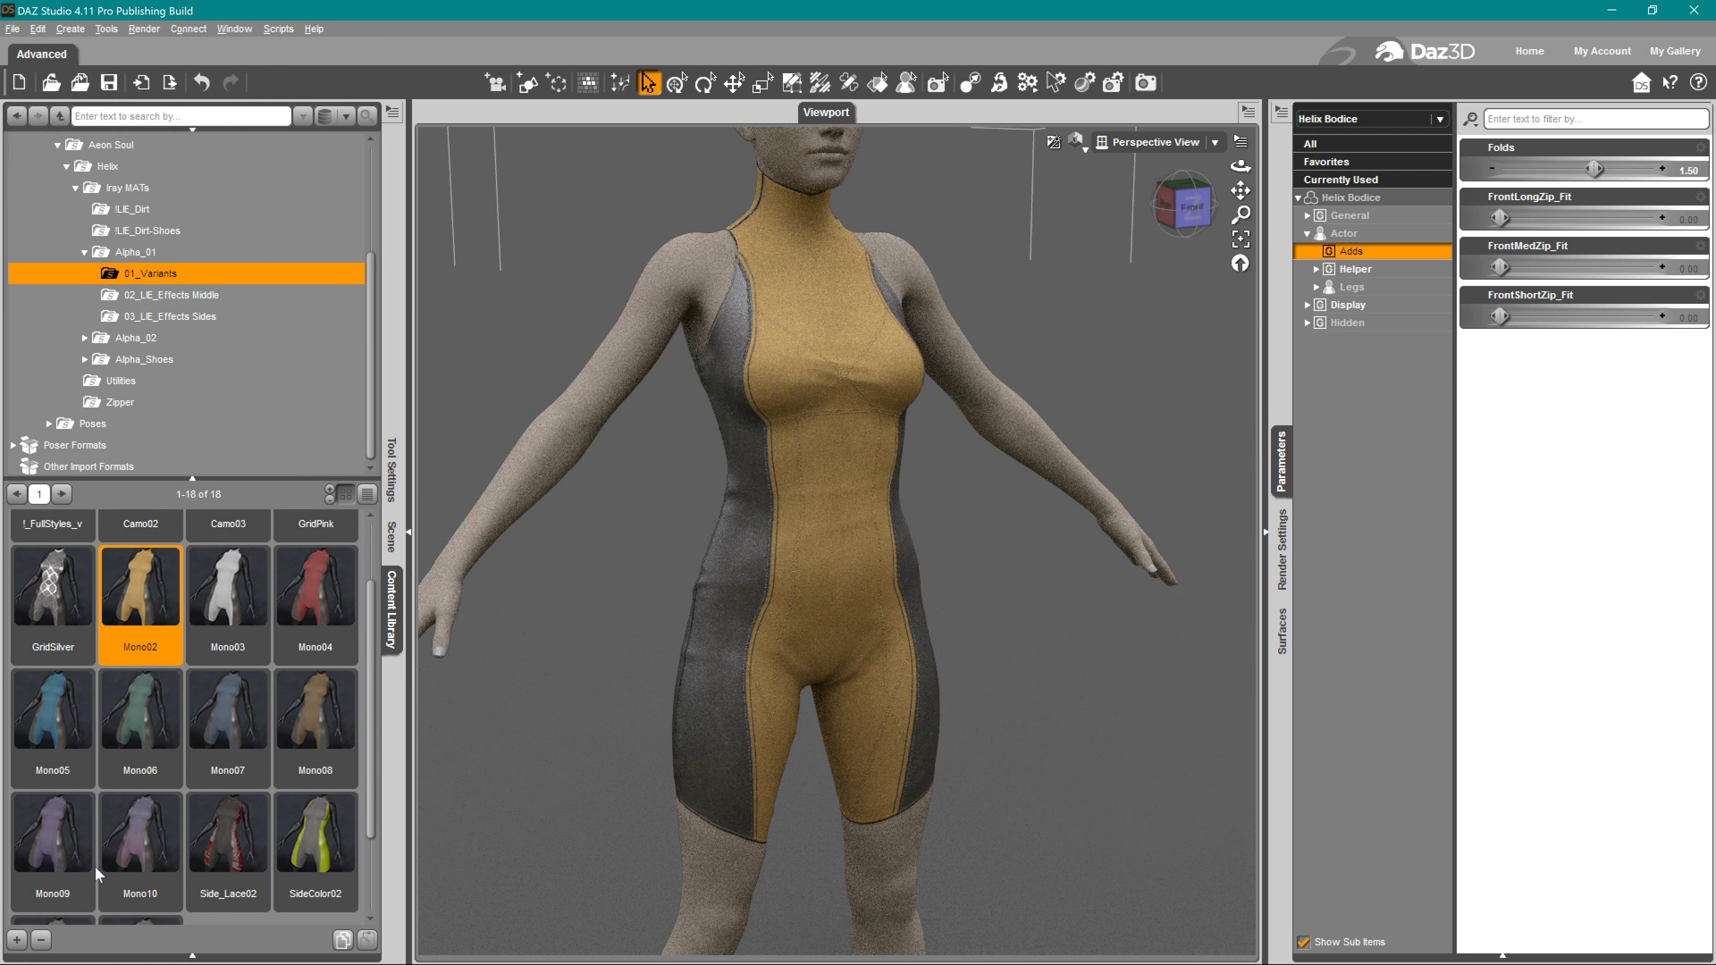
pyautogui.click(231, 720)
pyautogui.doubleClick(231, 719)
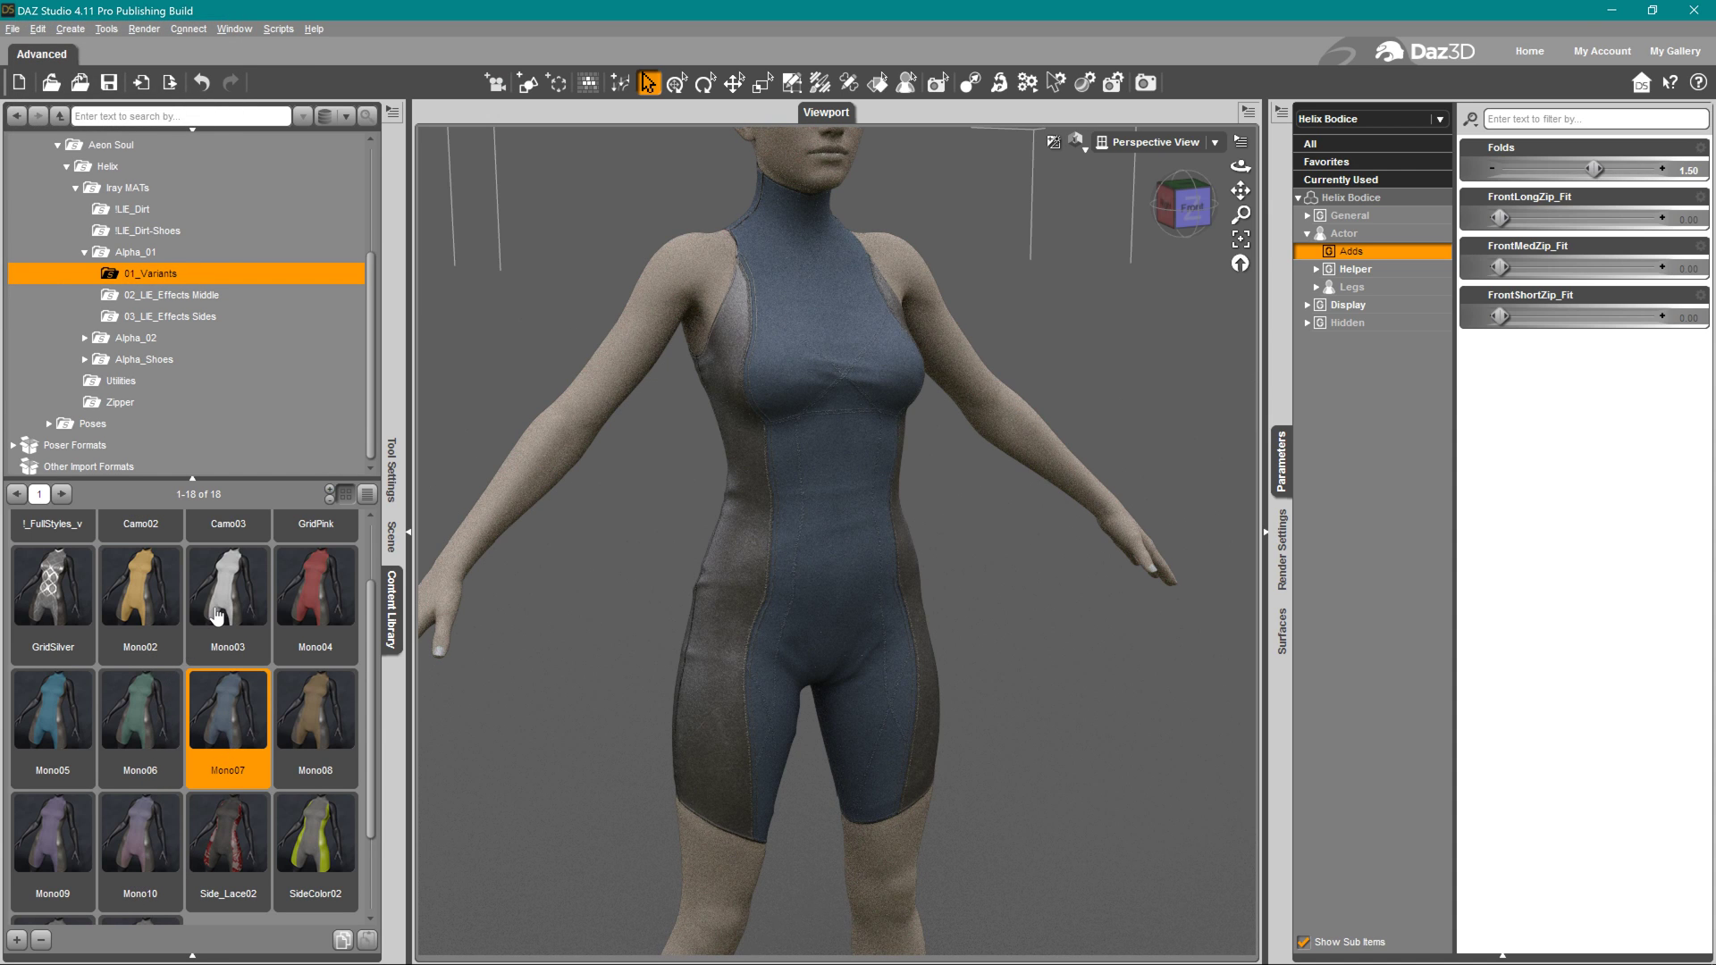
pyautogui.moveTo(232, 613)
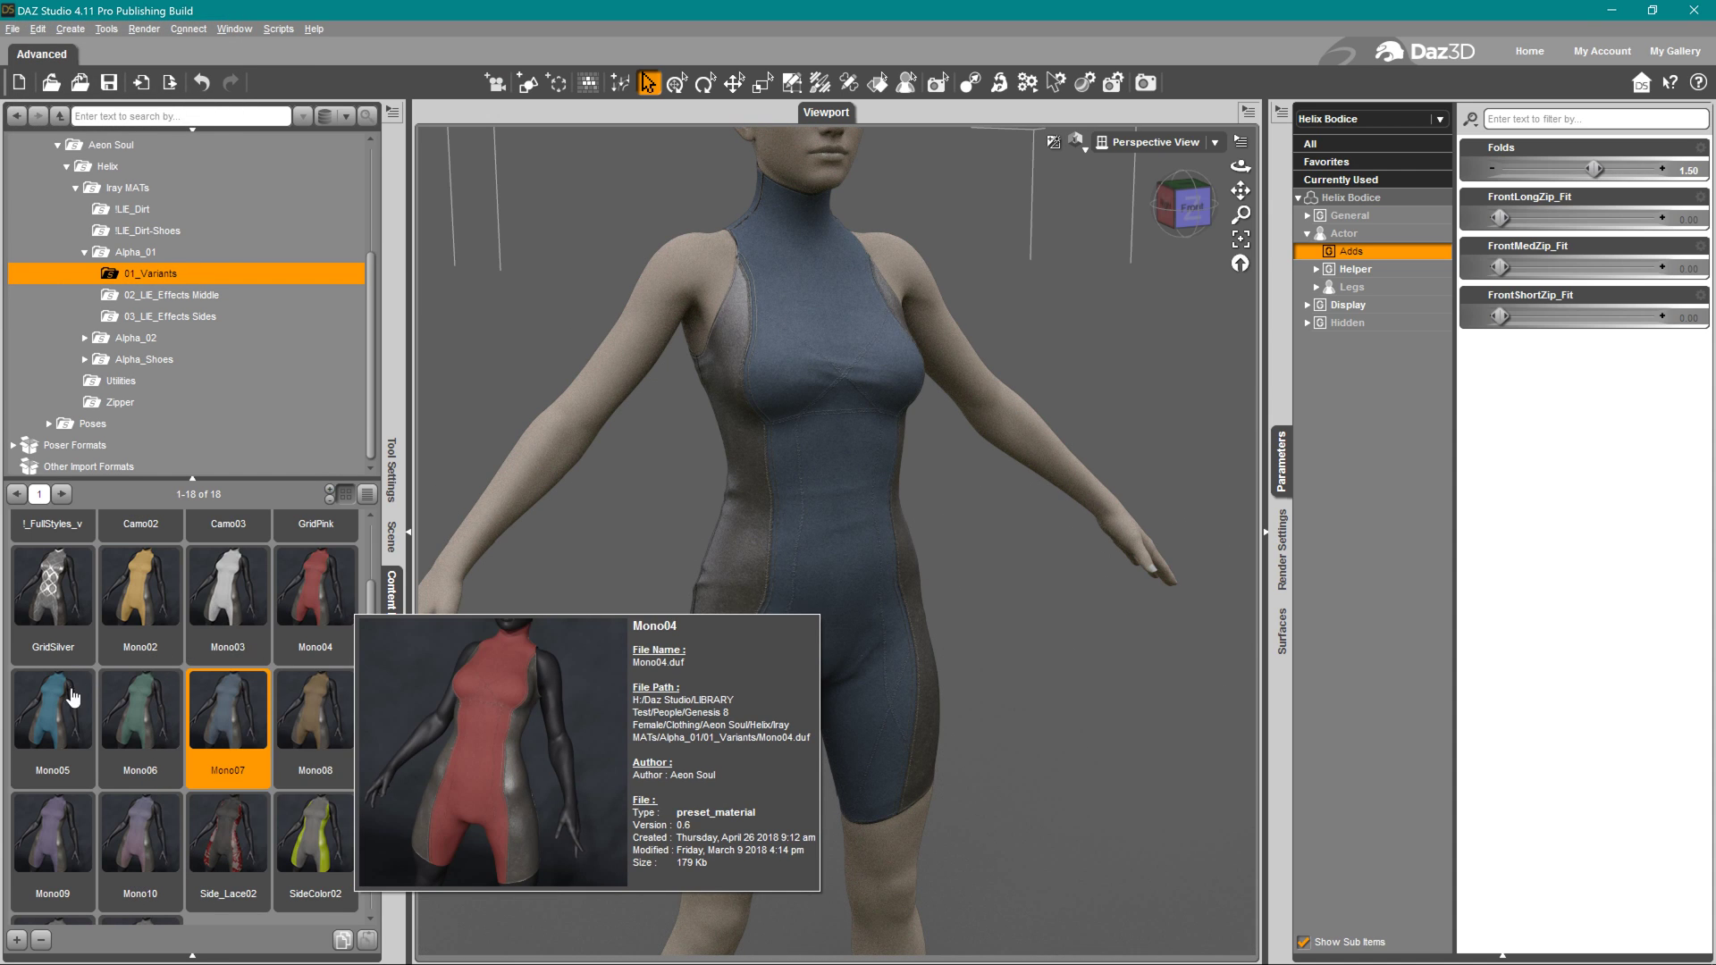
pyautogui.moveTo(151, 744)
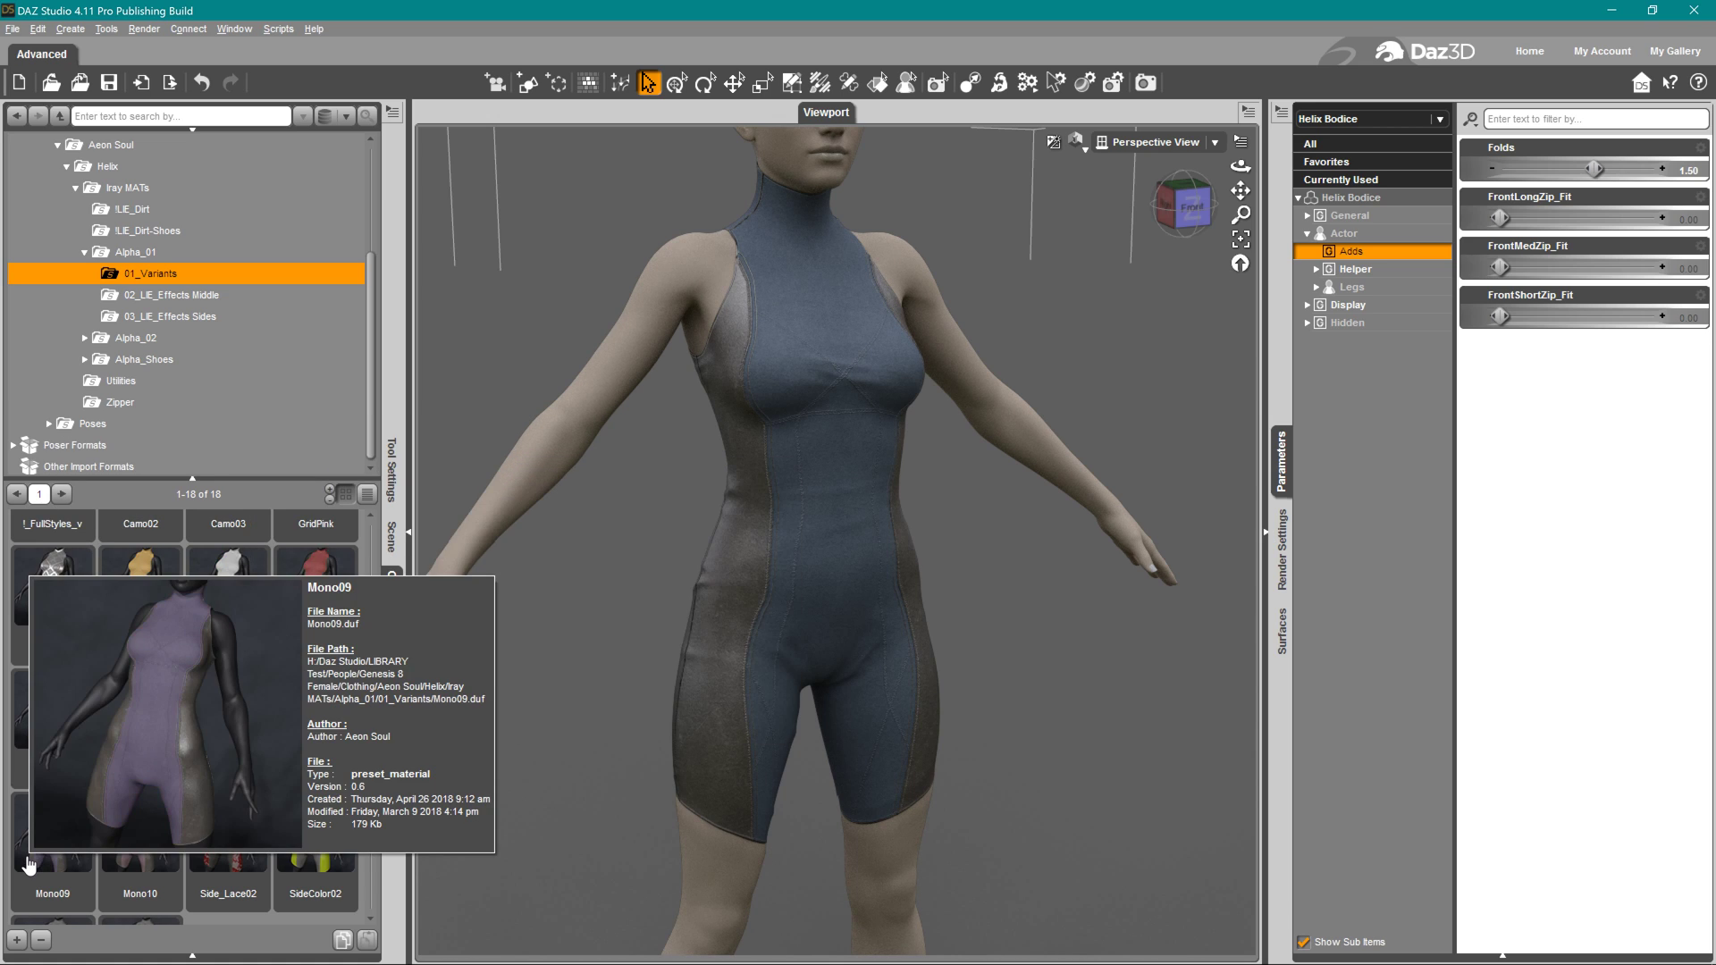
pyautogui.click(143, 835)
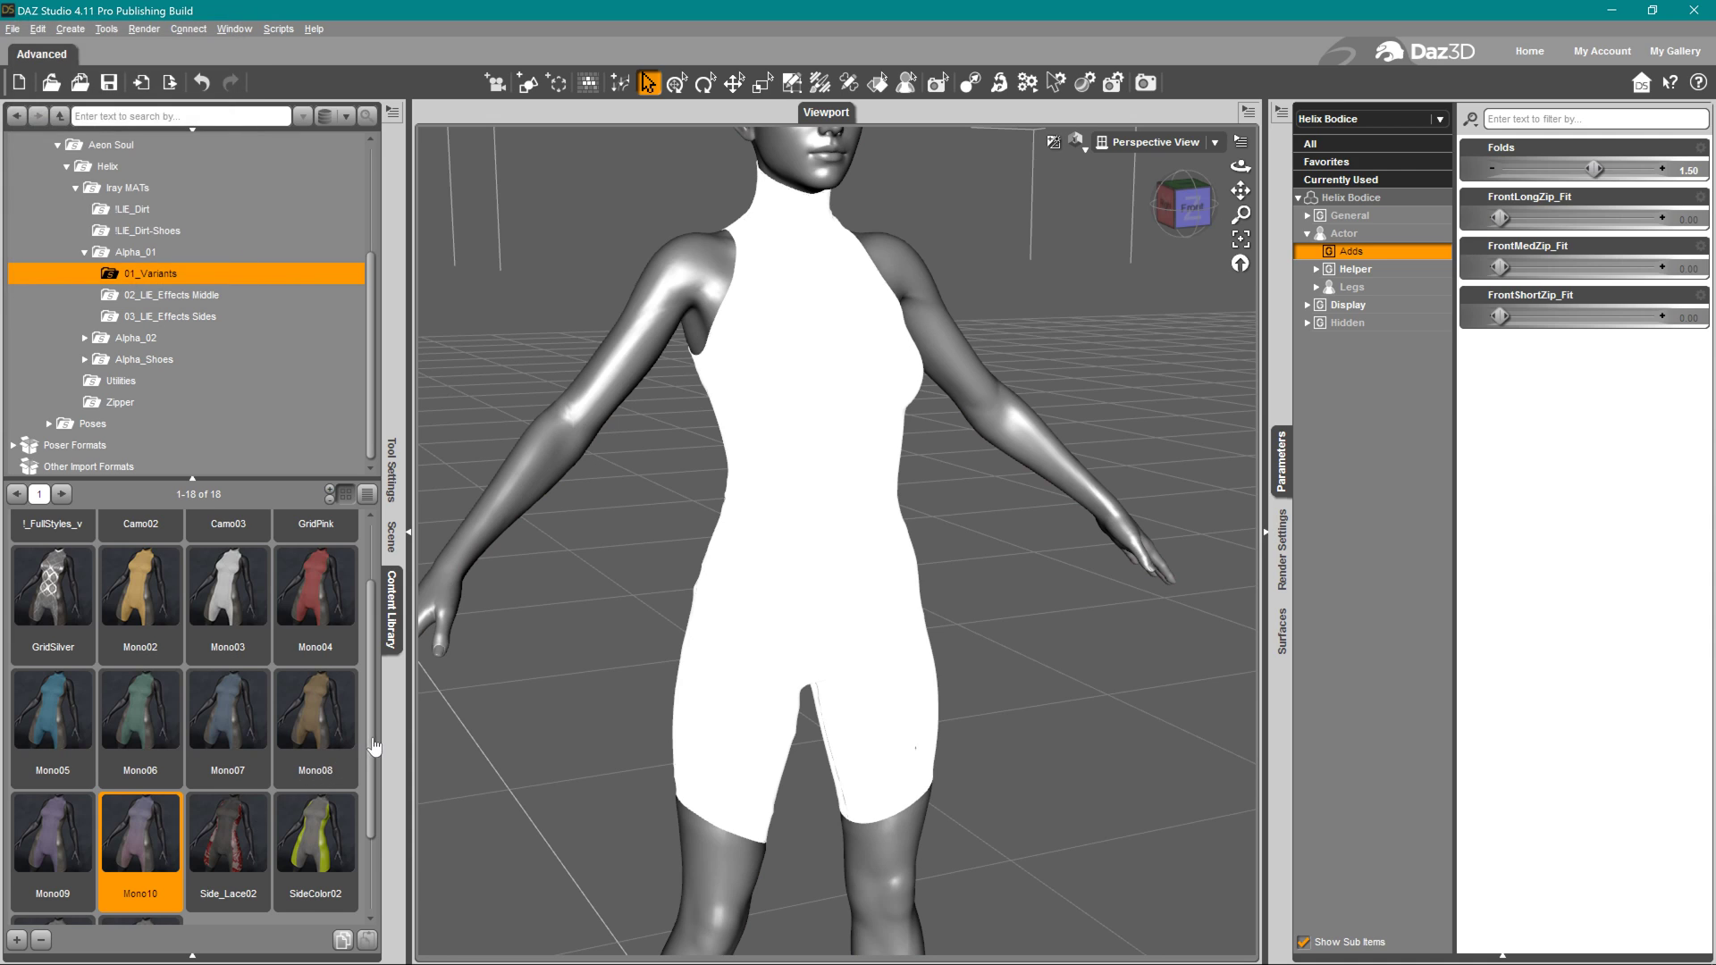
# Try the Side_Lace02 and SideColor04 variant presets on the bodice
pyautogui.scroll(-3, 241, 829)
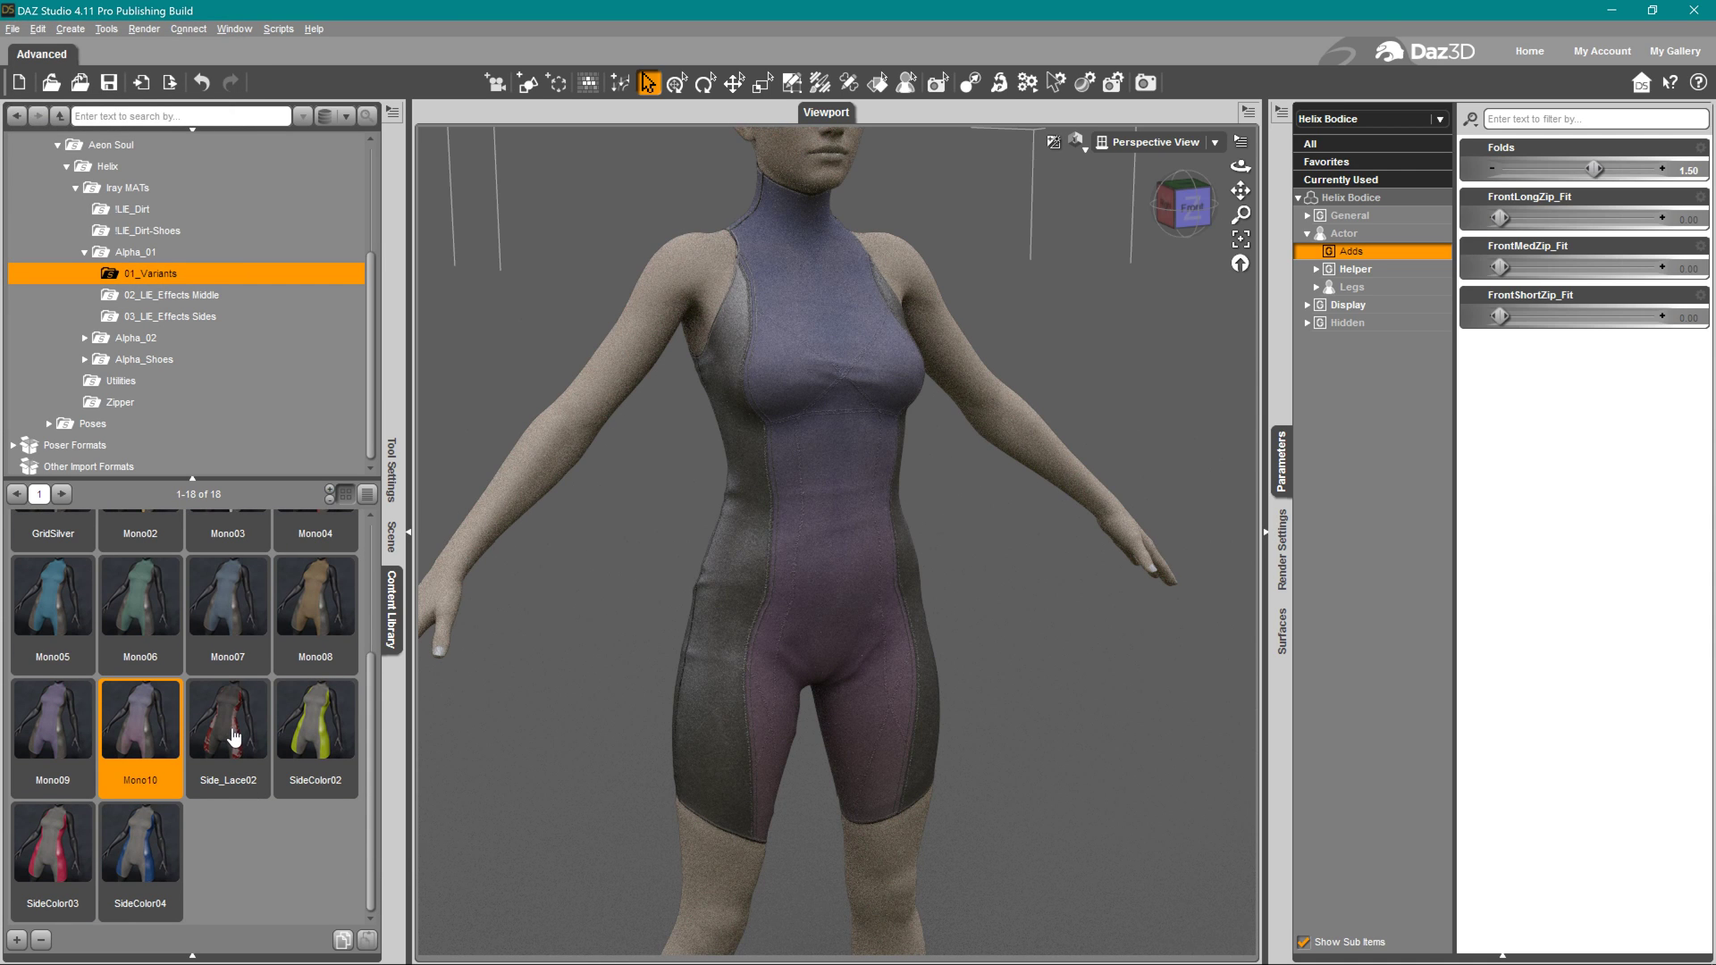
pyautogui.moveTo(234, 736)
pyautogui.moveTo(324, 740)
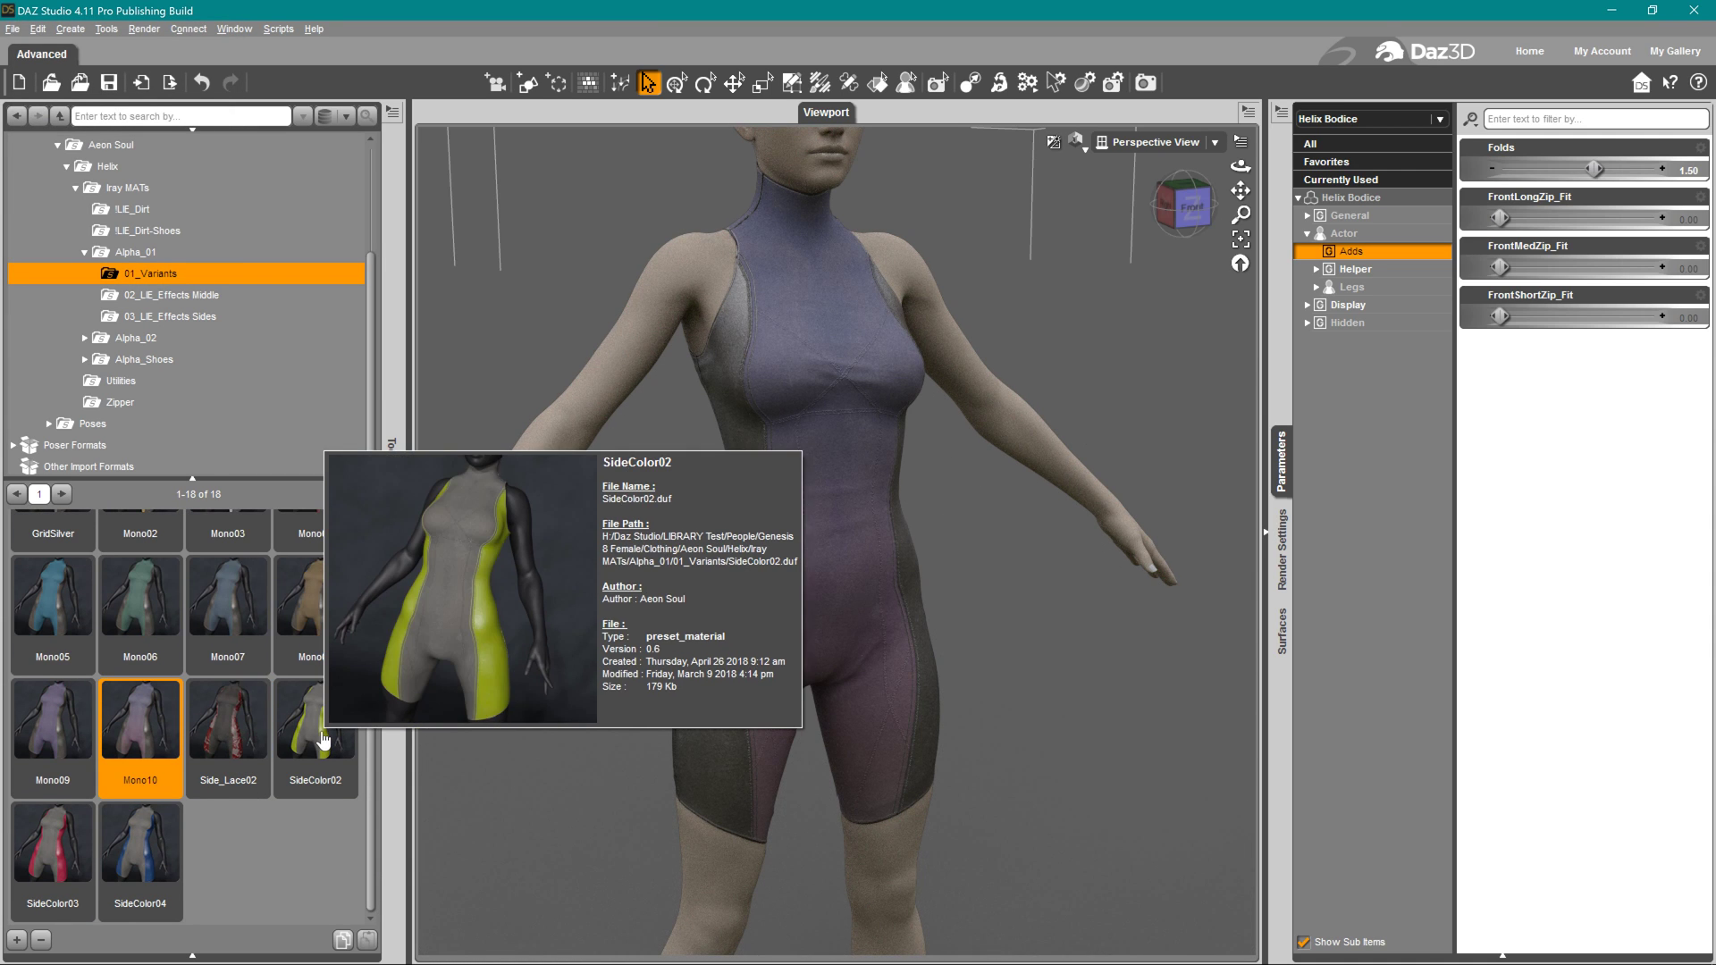
pyautogui.doubleClick(230, 726)
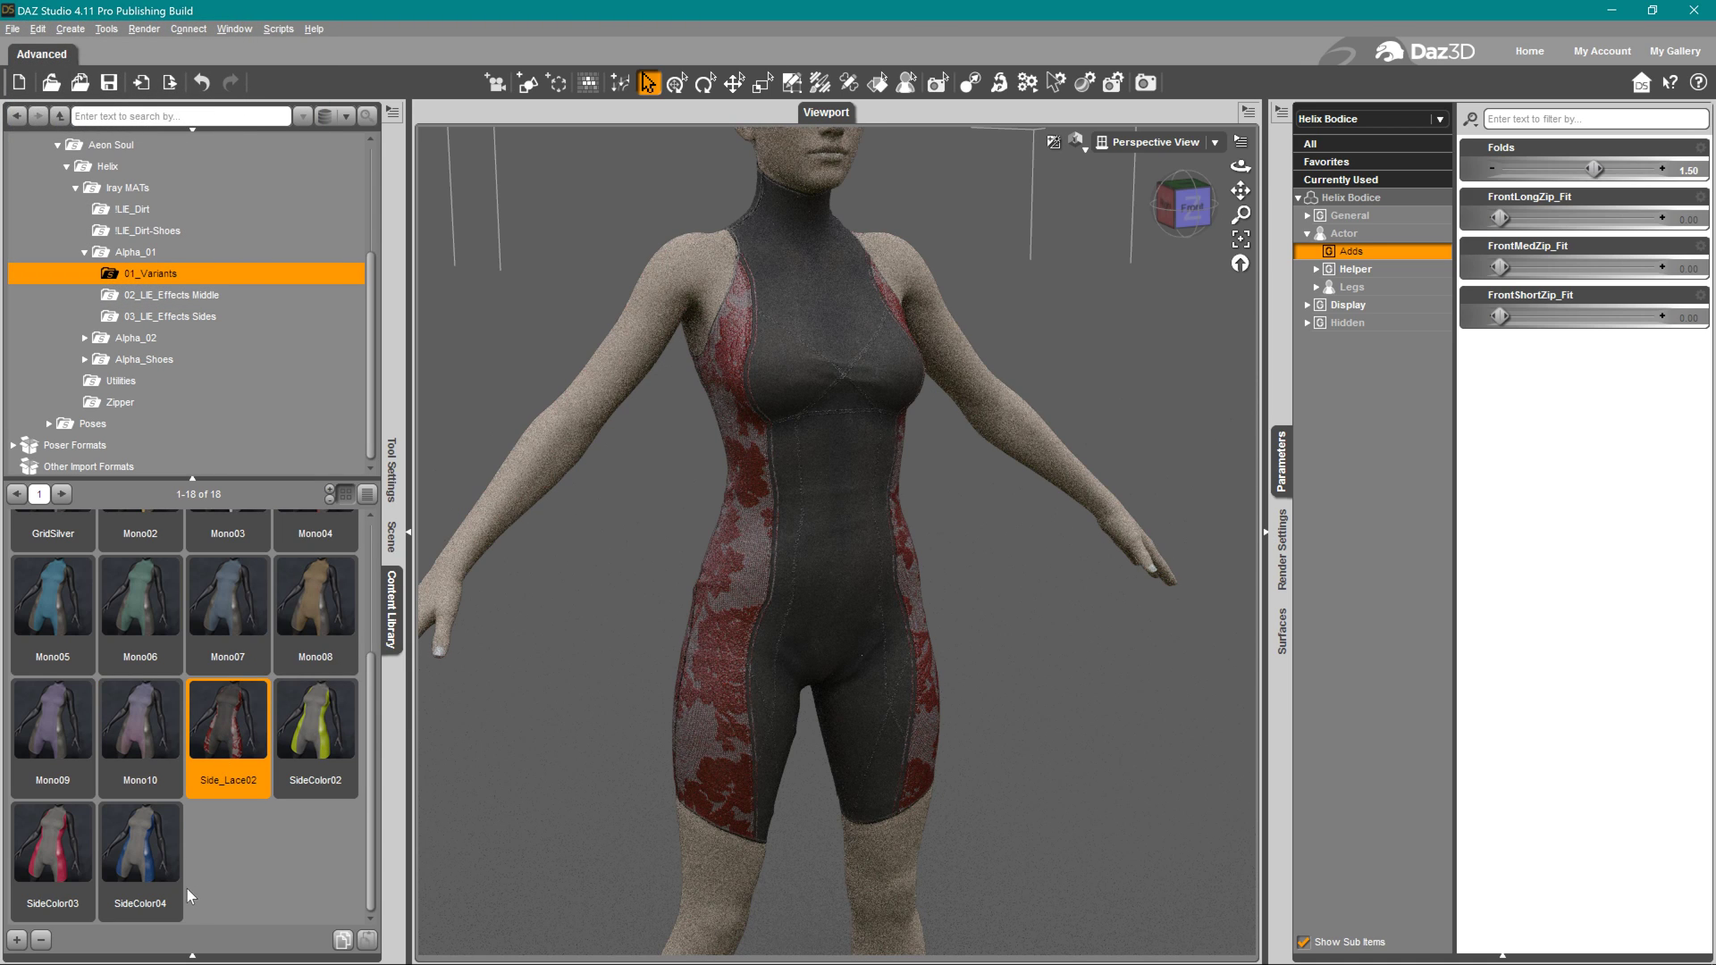
pyautogui.doubleClick(147, 866)
pyautogui.moveTo(51, 871)
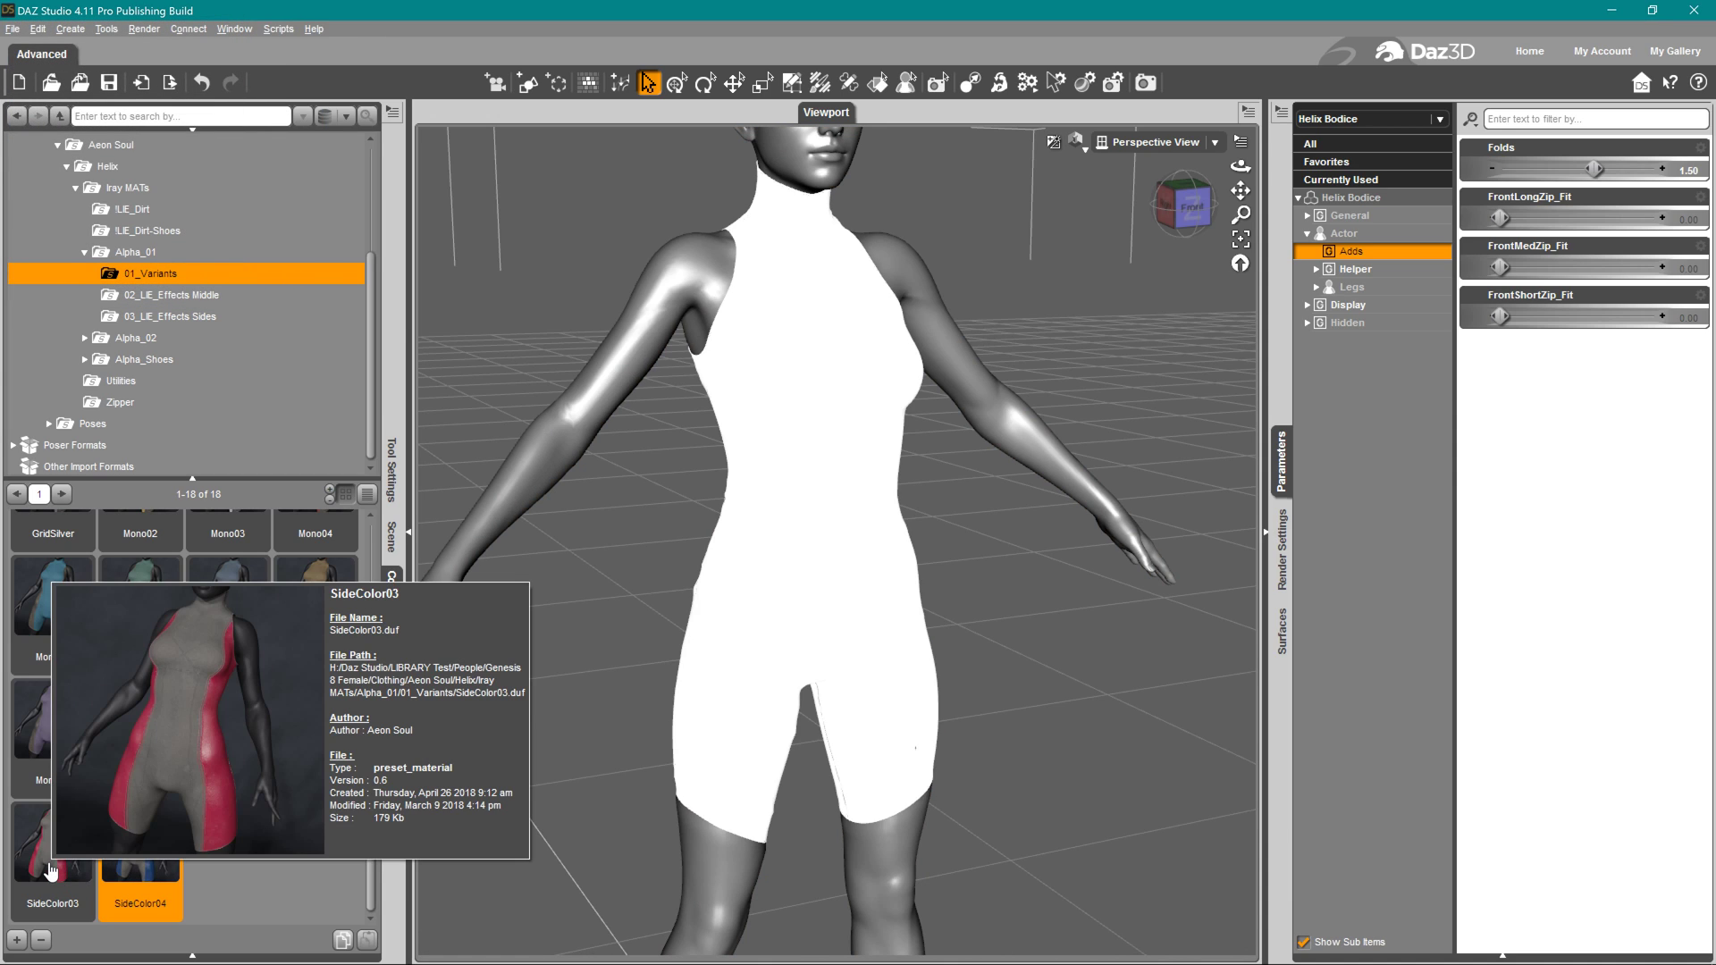
# Show Alpha_01's 02_LIE_Effects Middle presets, read the !-LIE_Effects information and dismiss it
pyautogui.click(168, 295)
pyautogui.scroll(1, 222, 738)
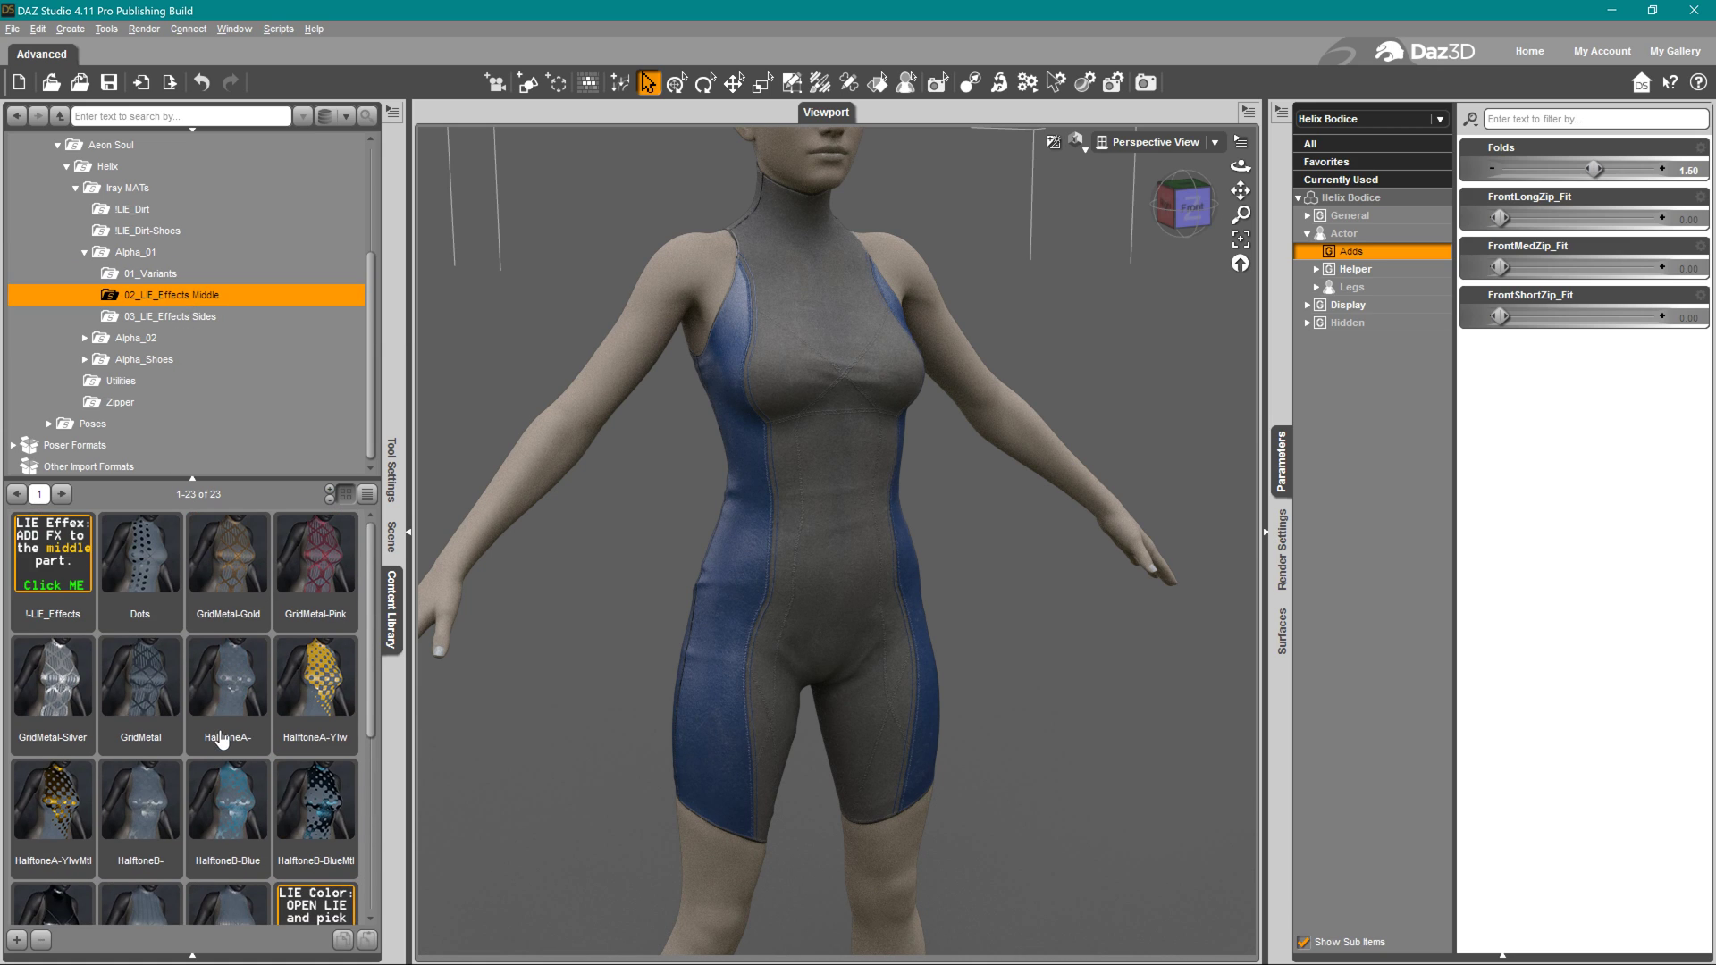
pyautogui.doubleClick(59, 560)
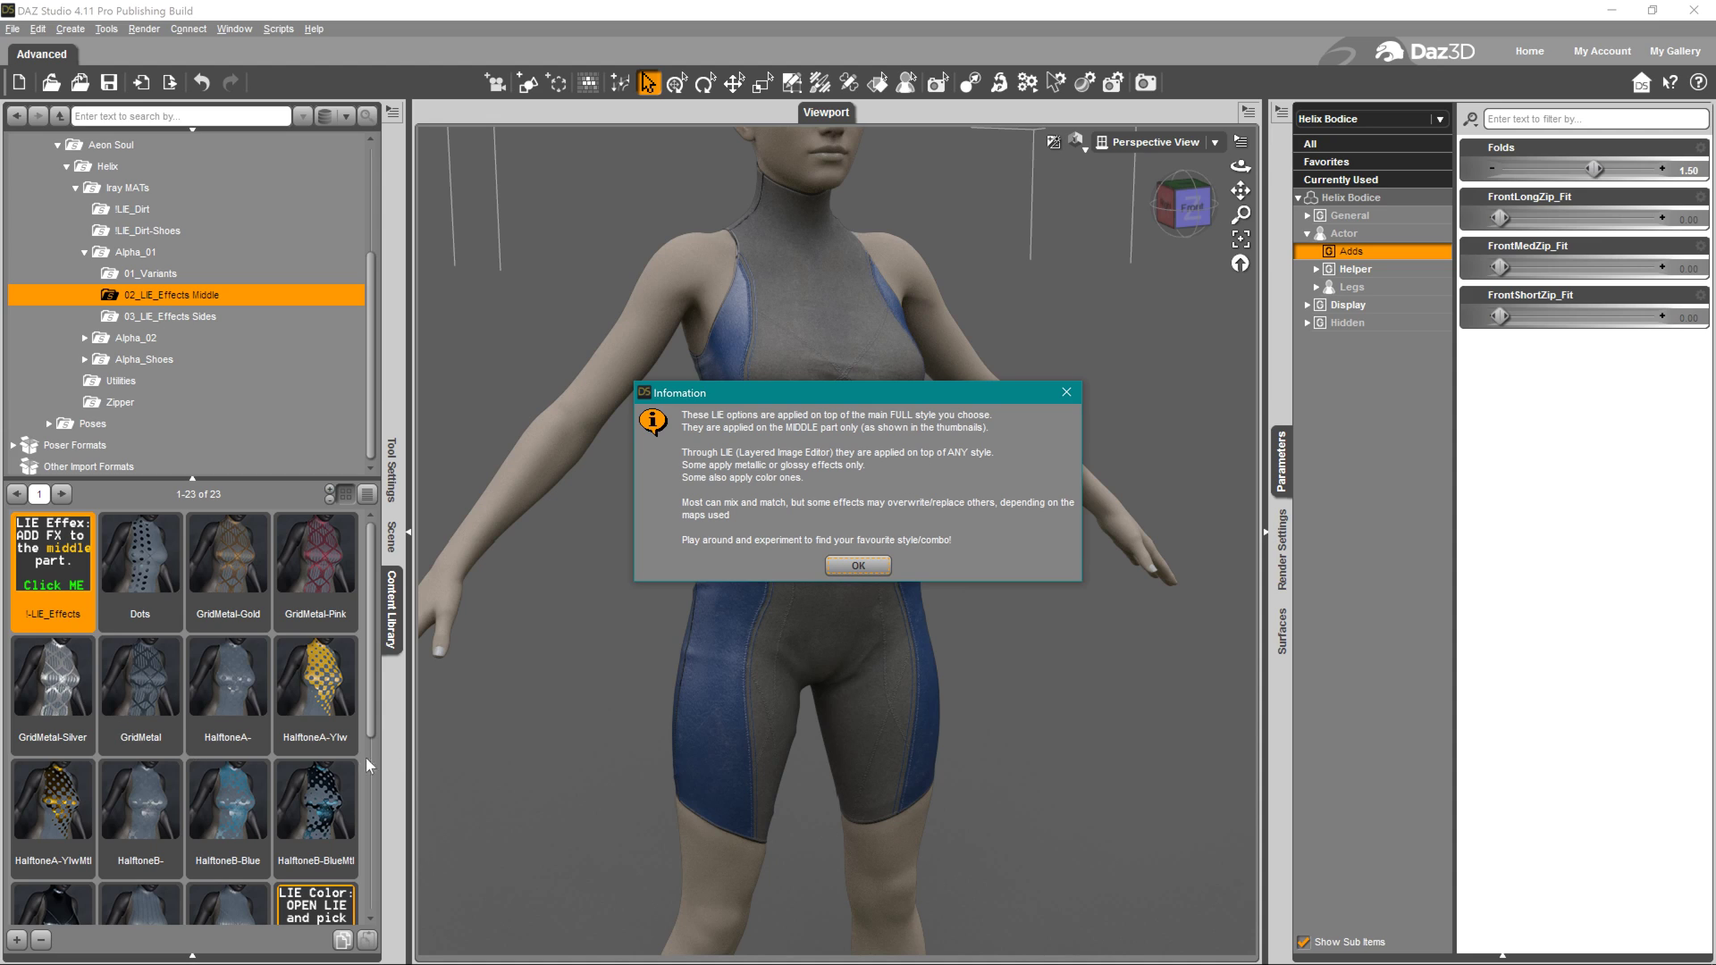
pyautogui.click(856, 566)
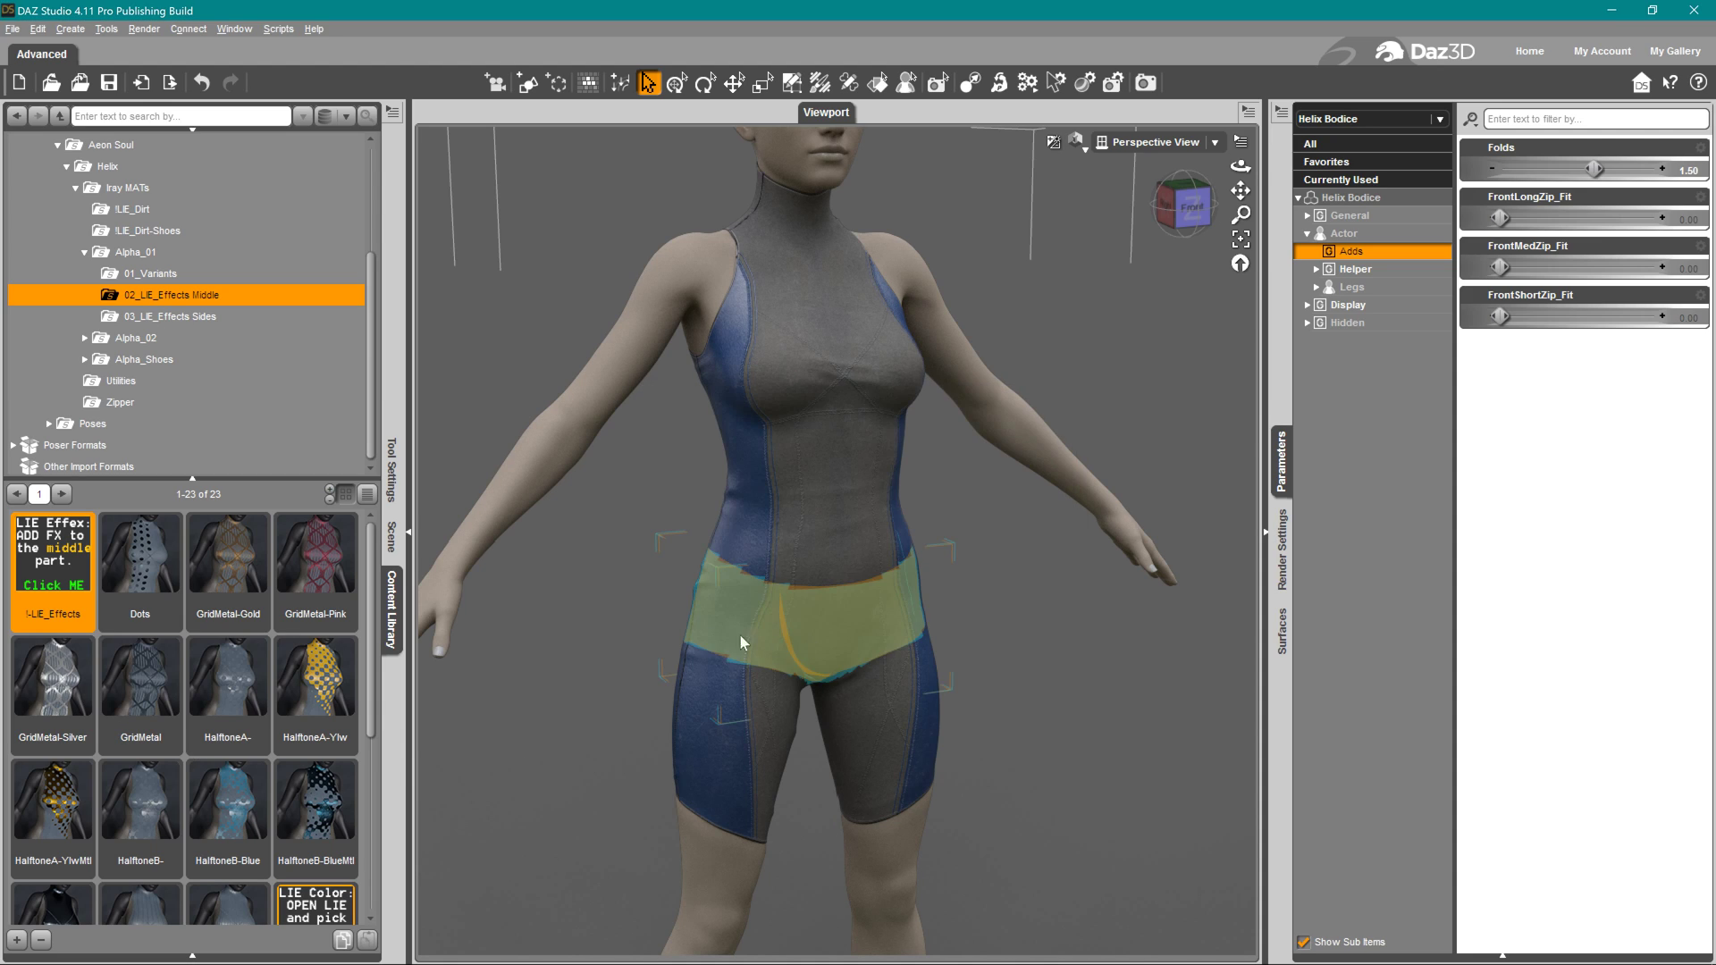
# Select the bodice's Abdomen Lower in the viewport and apply the Dots effect to the suit's middle part
pyautogui.rightClick(804, 556)
pyautogui.click(828, 581)
pyautogui.doubleClick(124, 607)
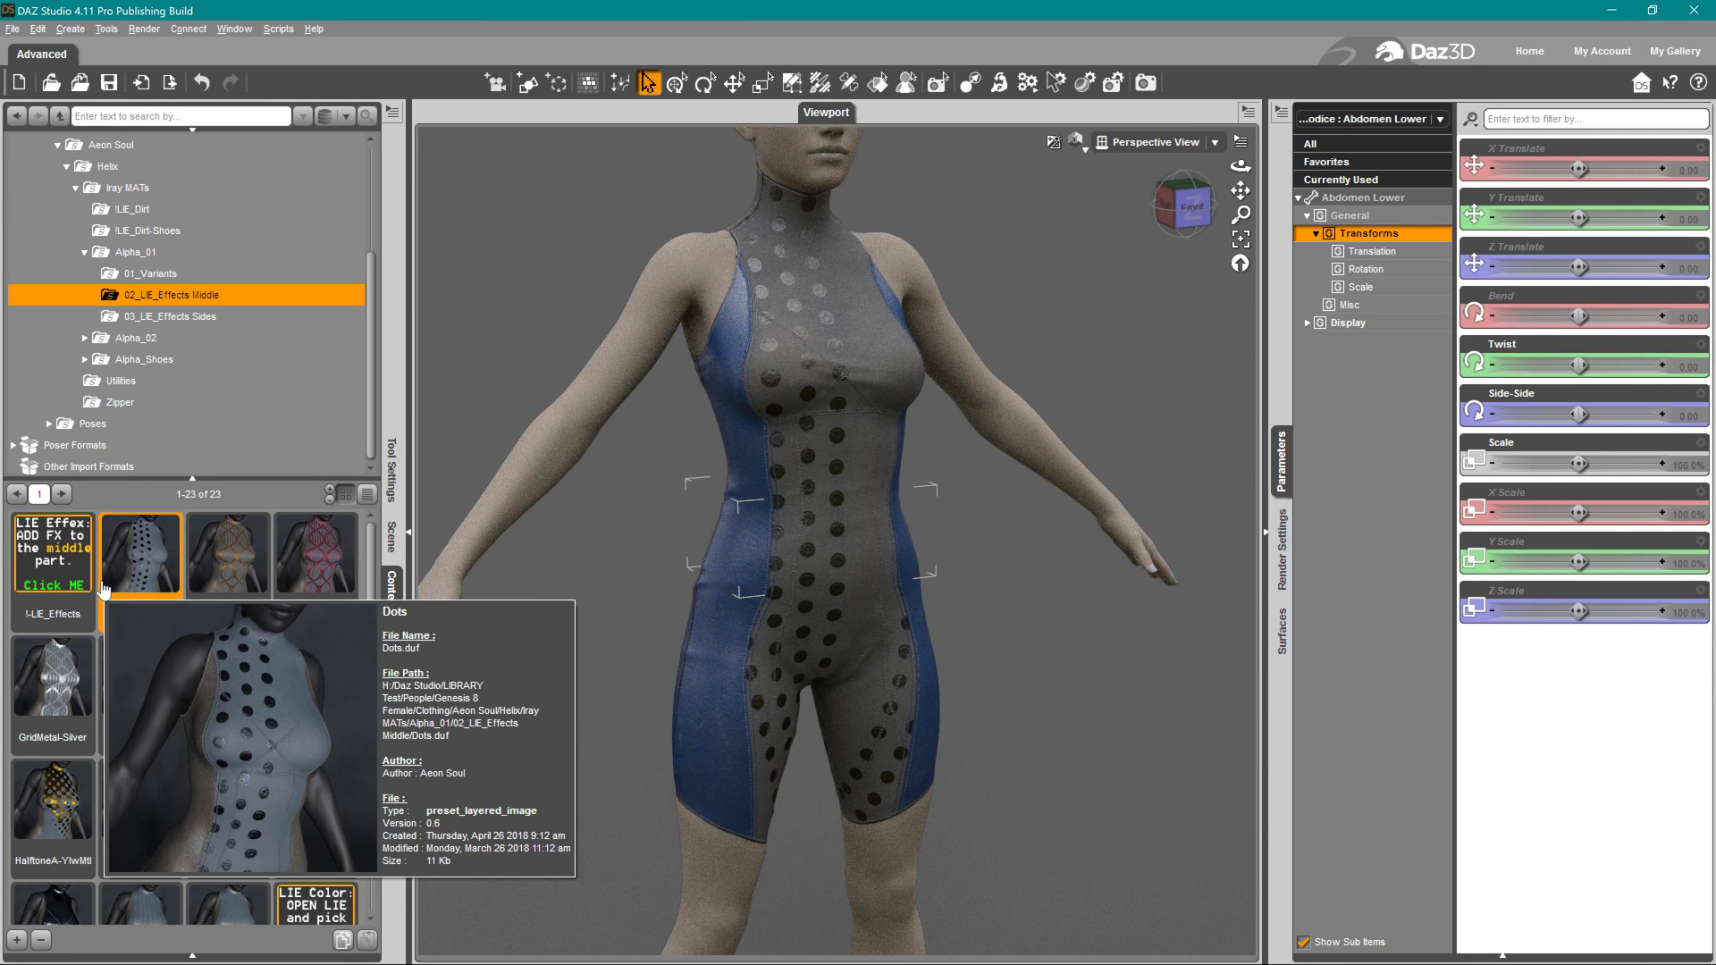
# Try the Mono06 variant on the bodice with the z-HalftoneB-Pick effect layered over its middle part
pyautogui.click(191, 276)
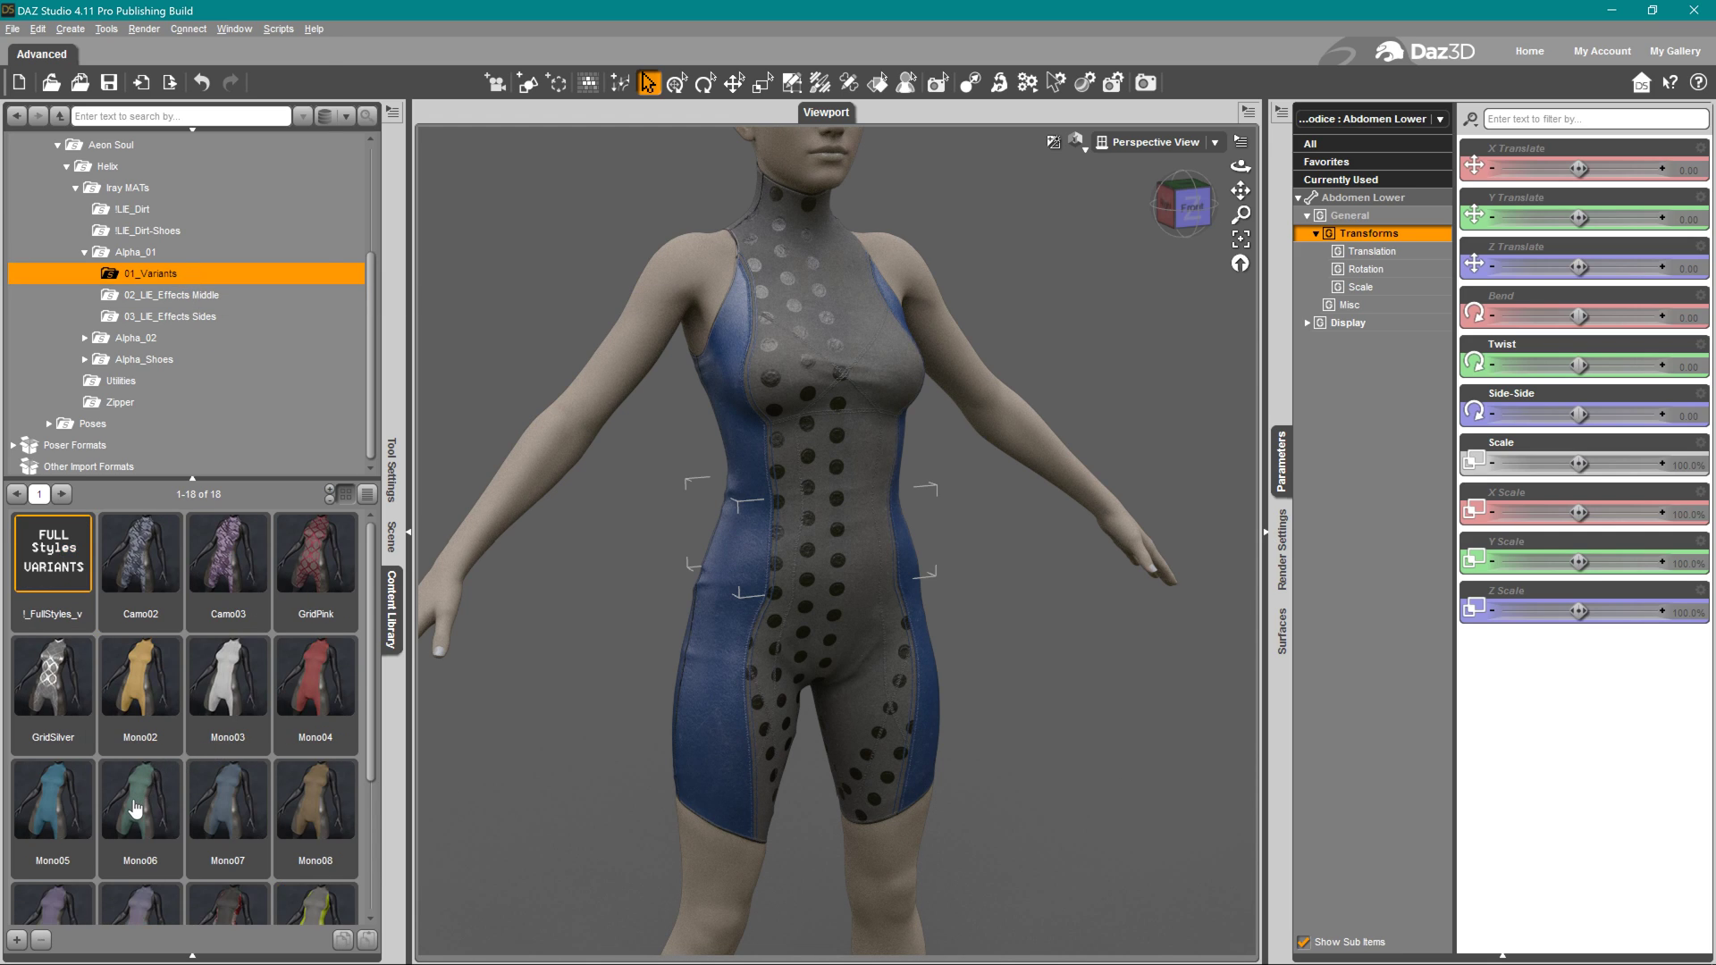
pyautogui.doubleClick(136, 809)
pyautogui.click(198, 307)
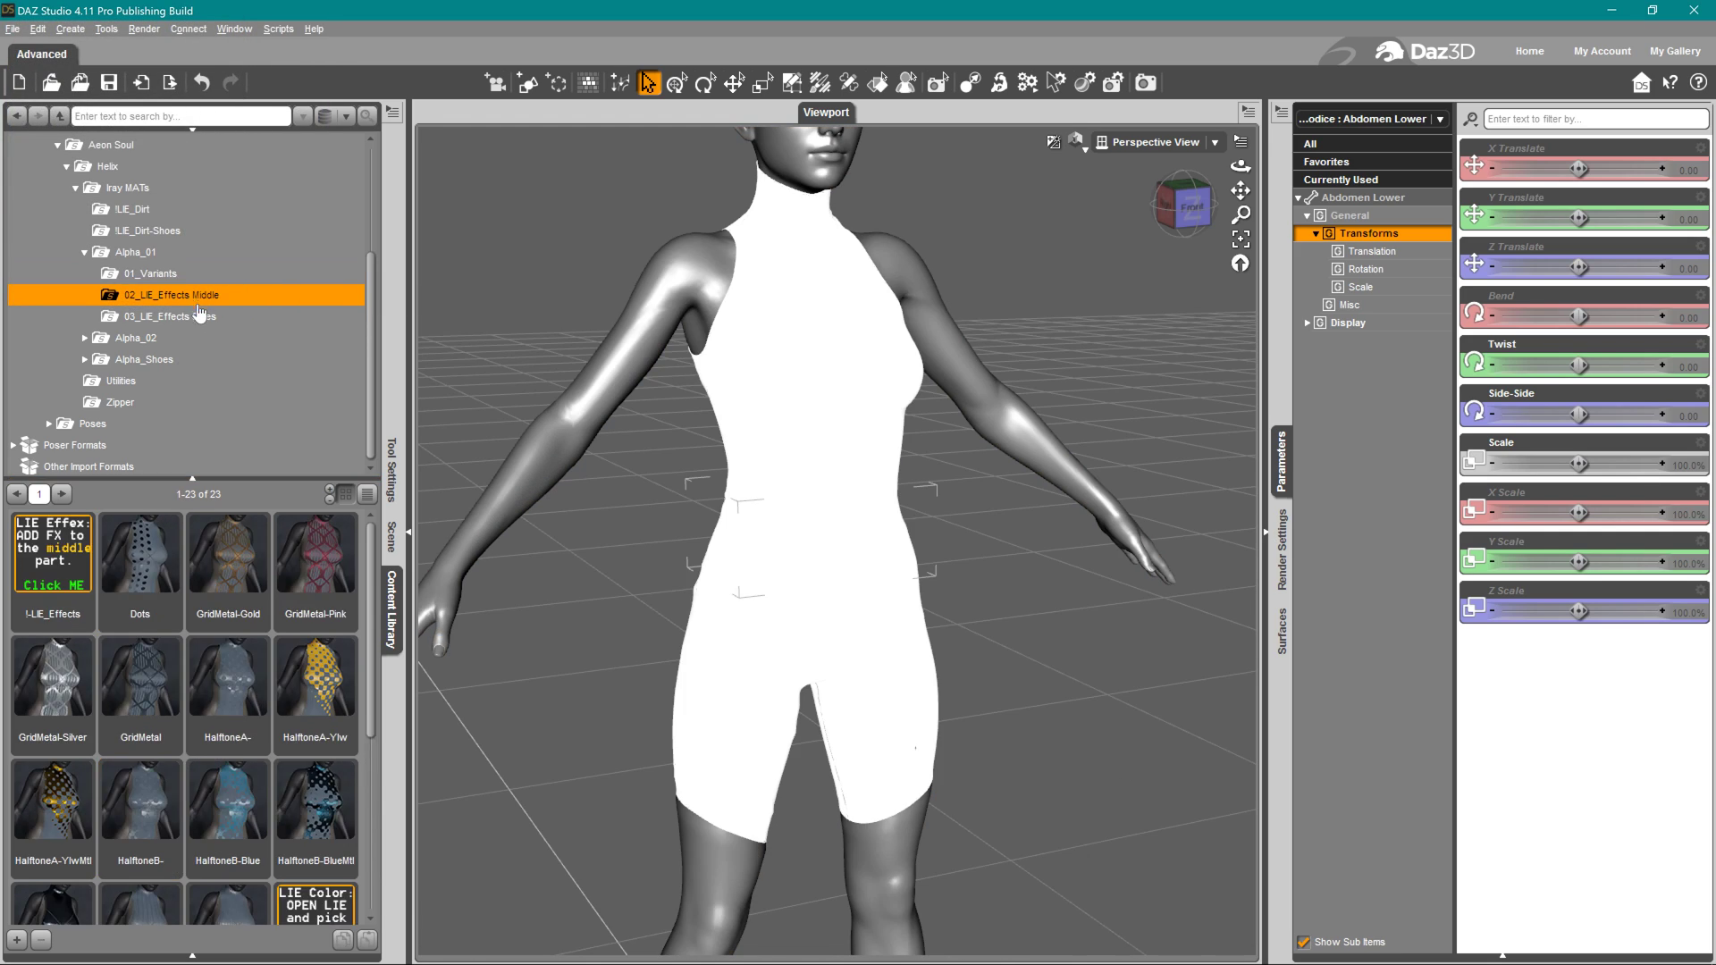
pyautogui.click(241, 804)
pyautogui.scroll(-5, 222, 756)
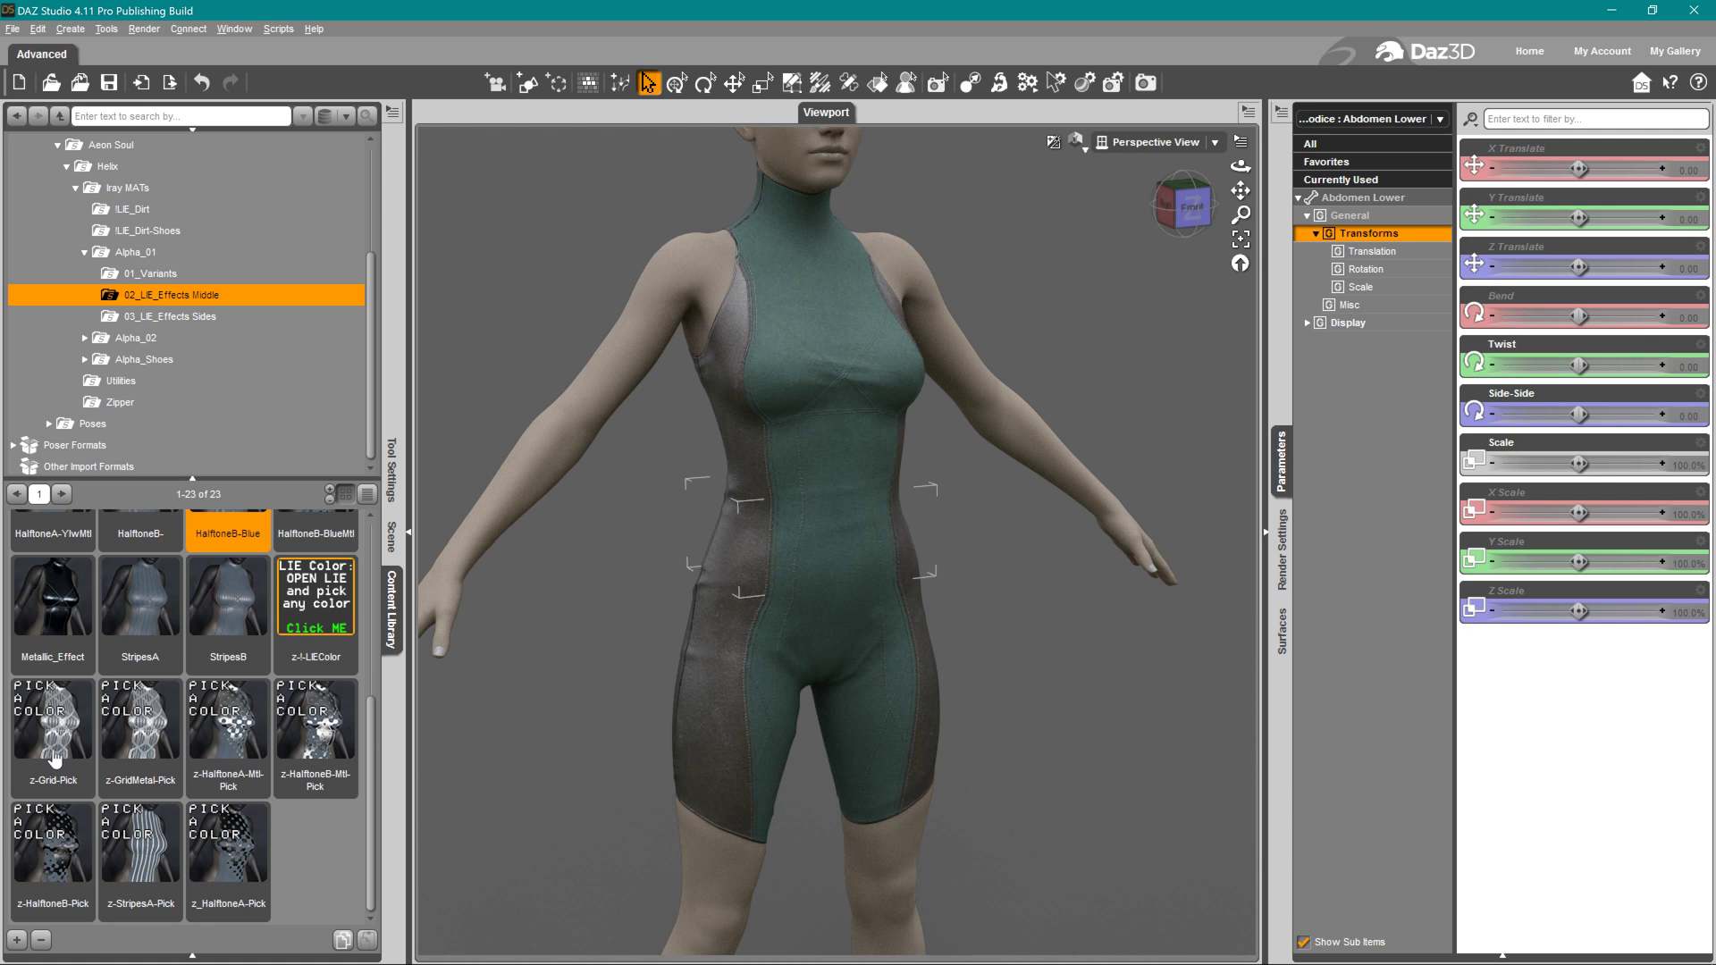
pyautogui.moveTo(236, 751)
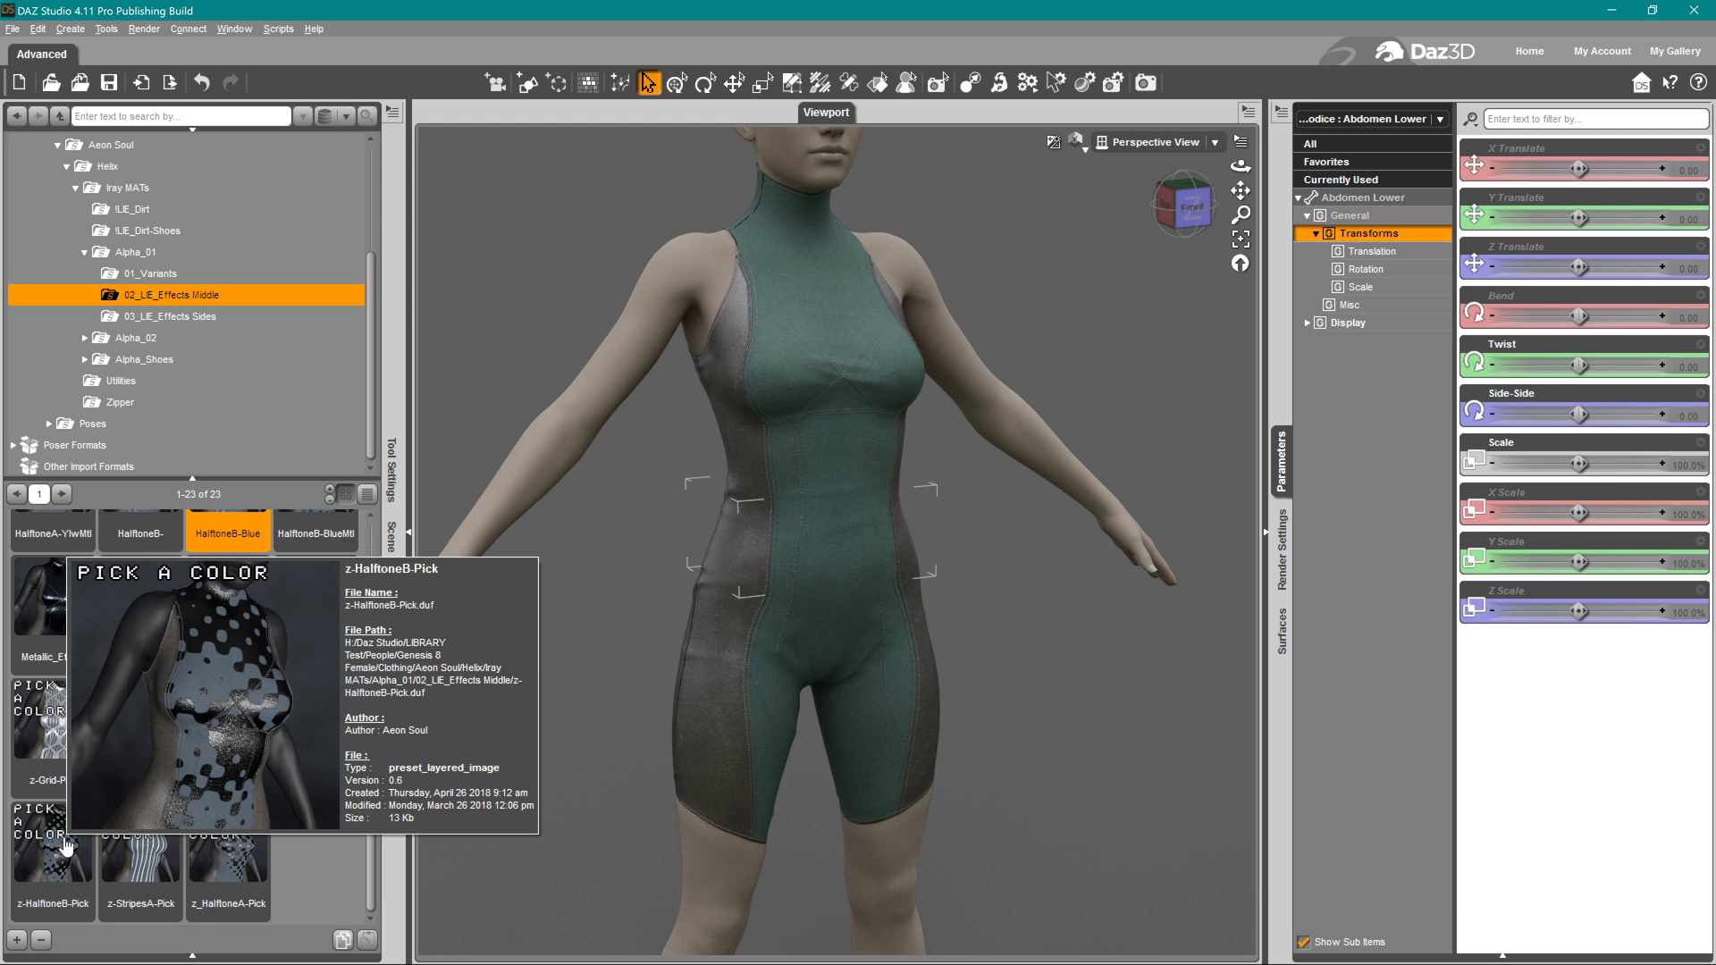
pyautogui.doubleClick(66, 845)
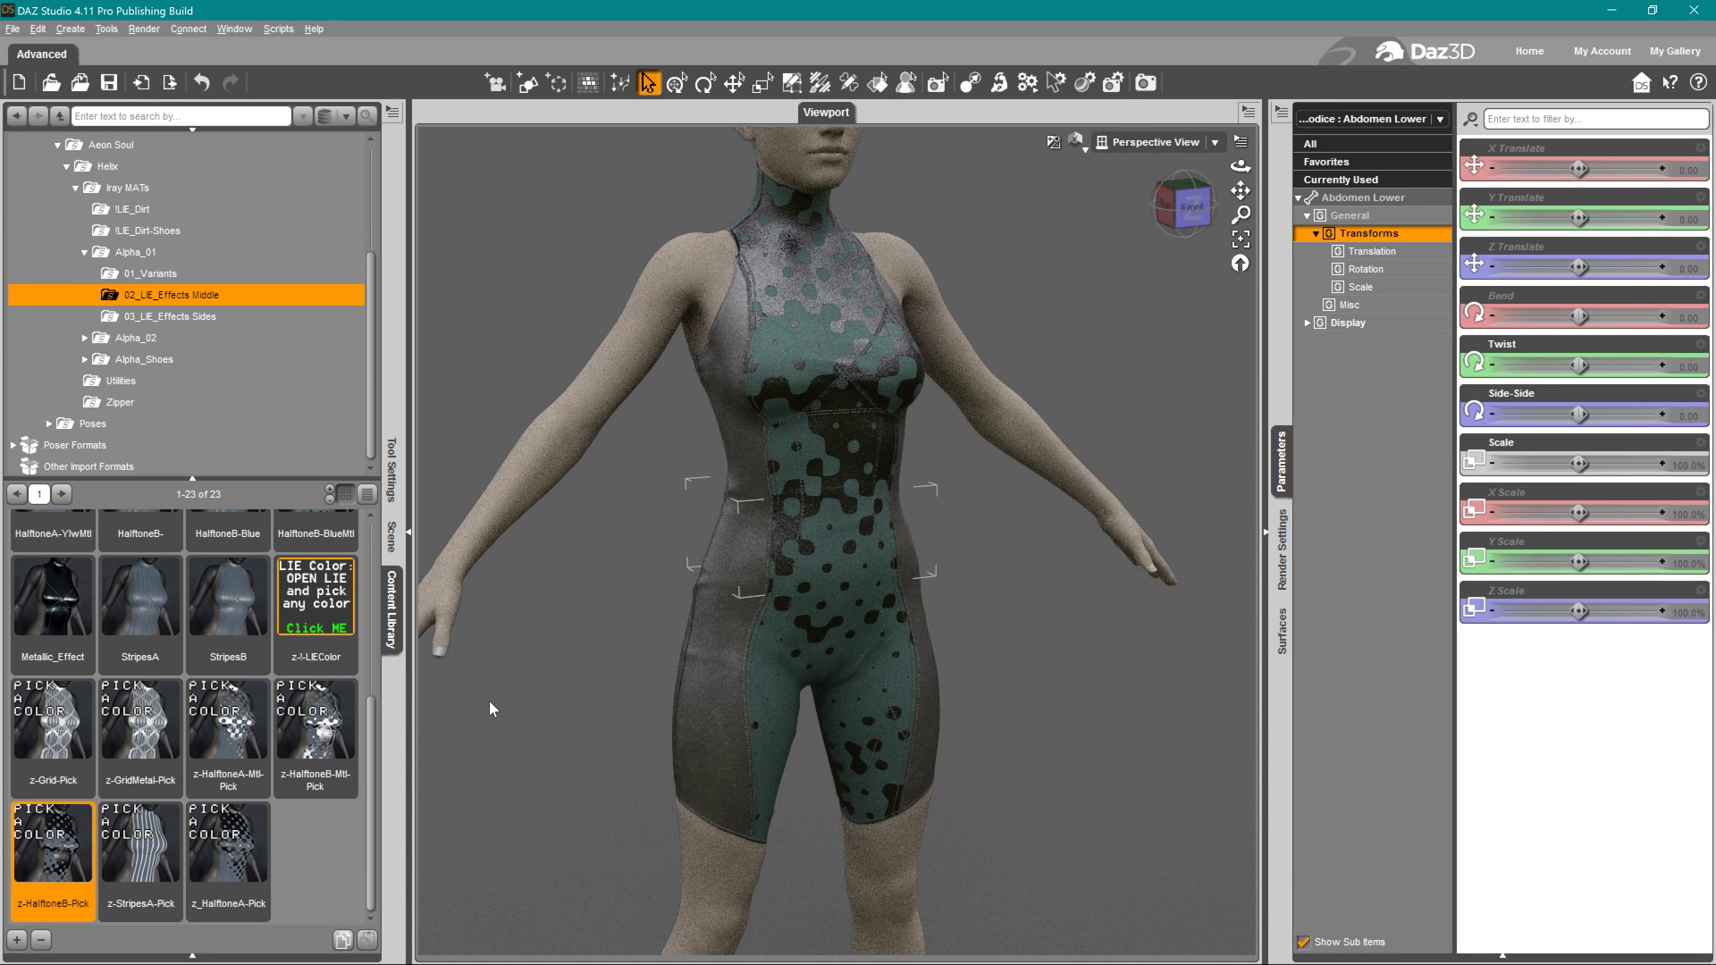
# Try the 02_Side-Yellow and SideMesh effects from 03_LIE_Effects Sides together on the bodice's sides
pyautogui.click(196, 320)
pyautogui.moveTo(373, 703); pyautogui.dragTo(363, 566)
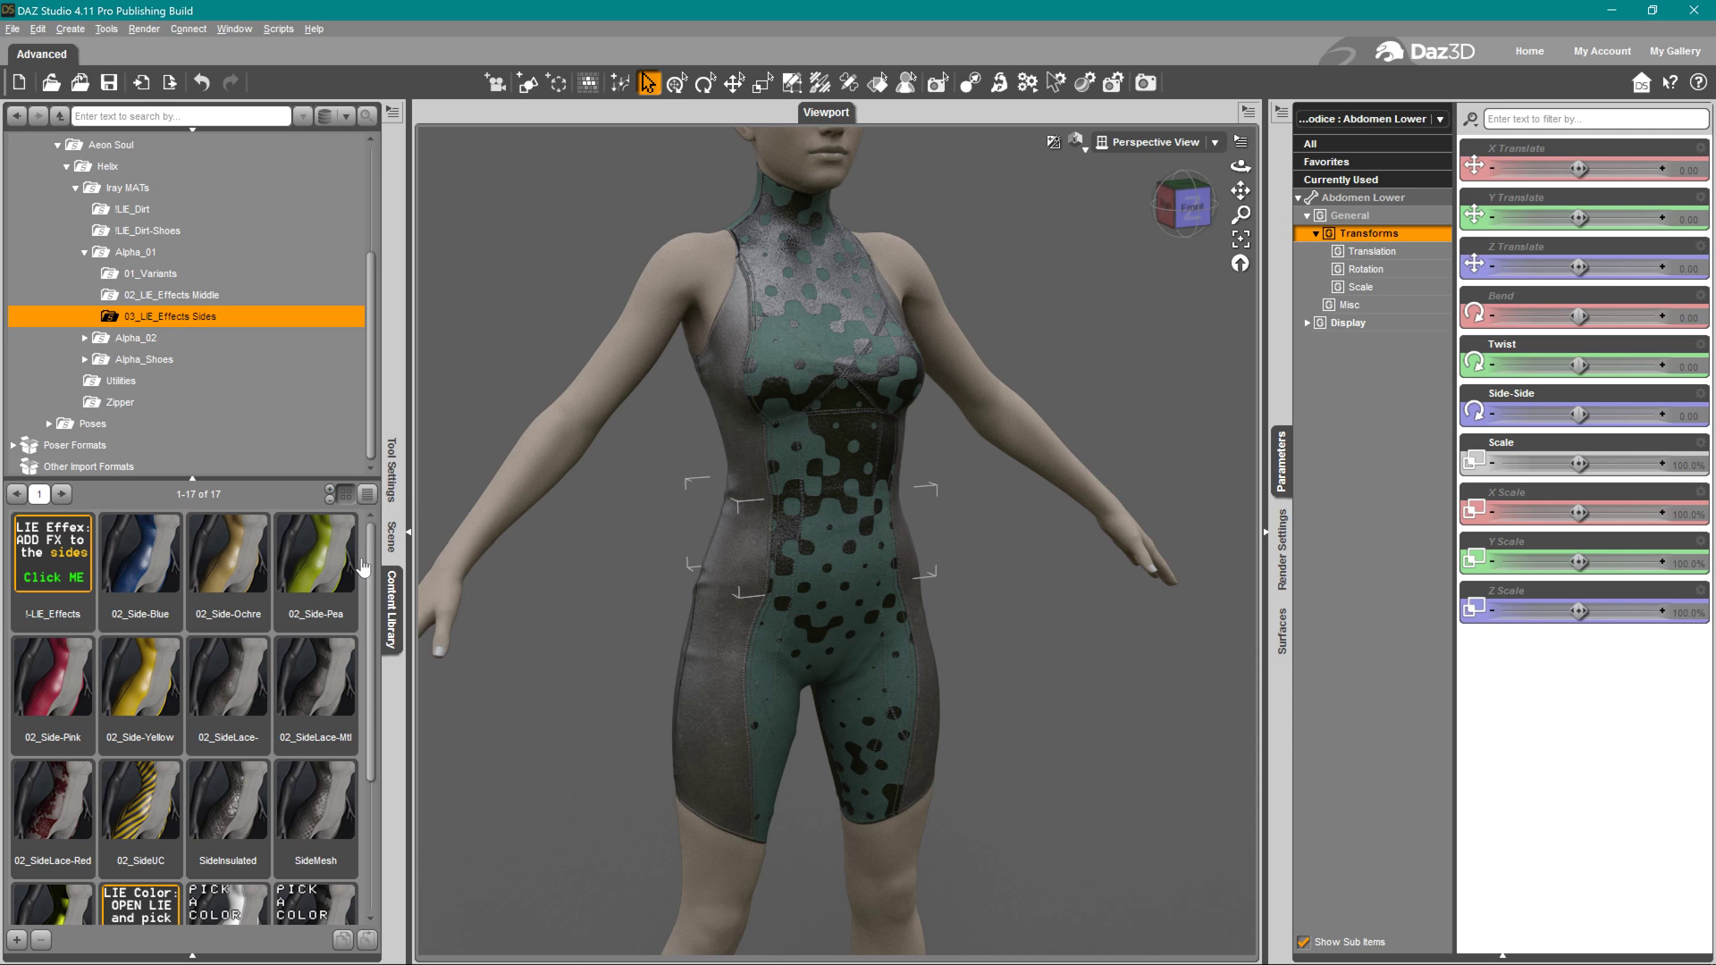
pyautogui.doubleClick(135, 682)
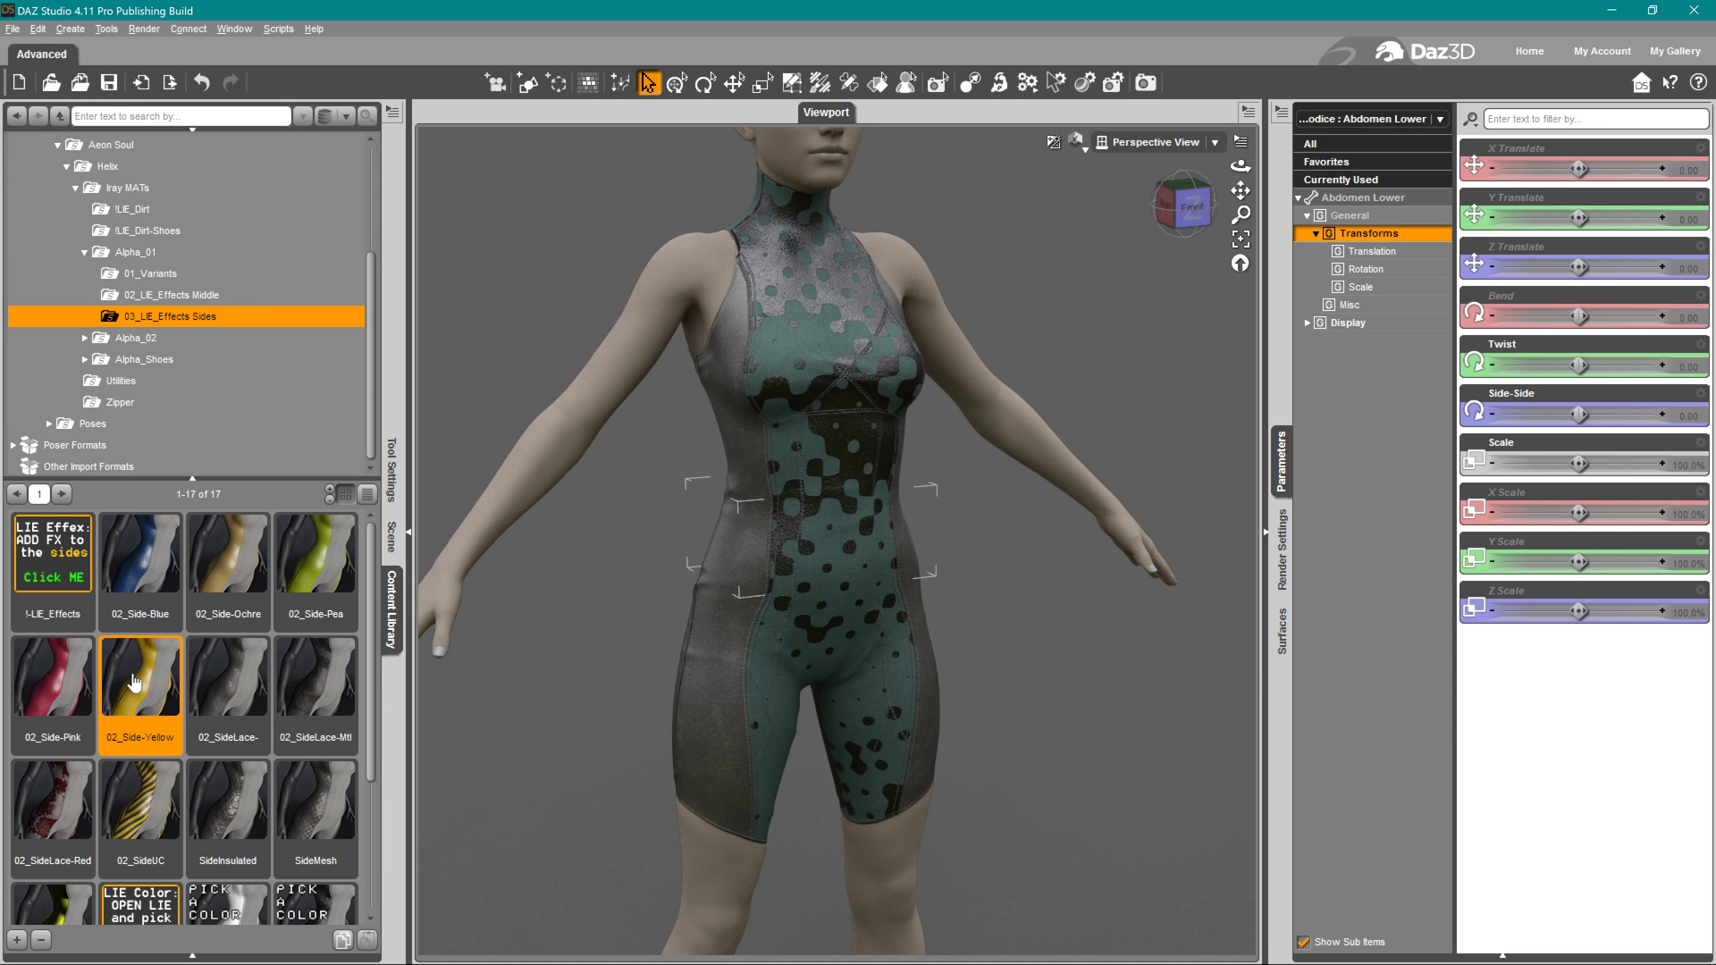
pyautogui.moveTo(375, 737); pyautogui.dragTo(378, 759)
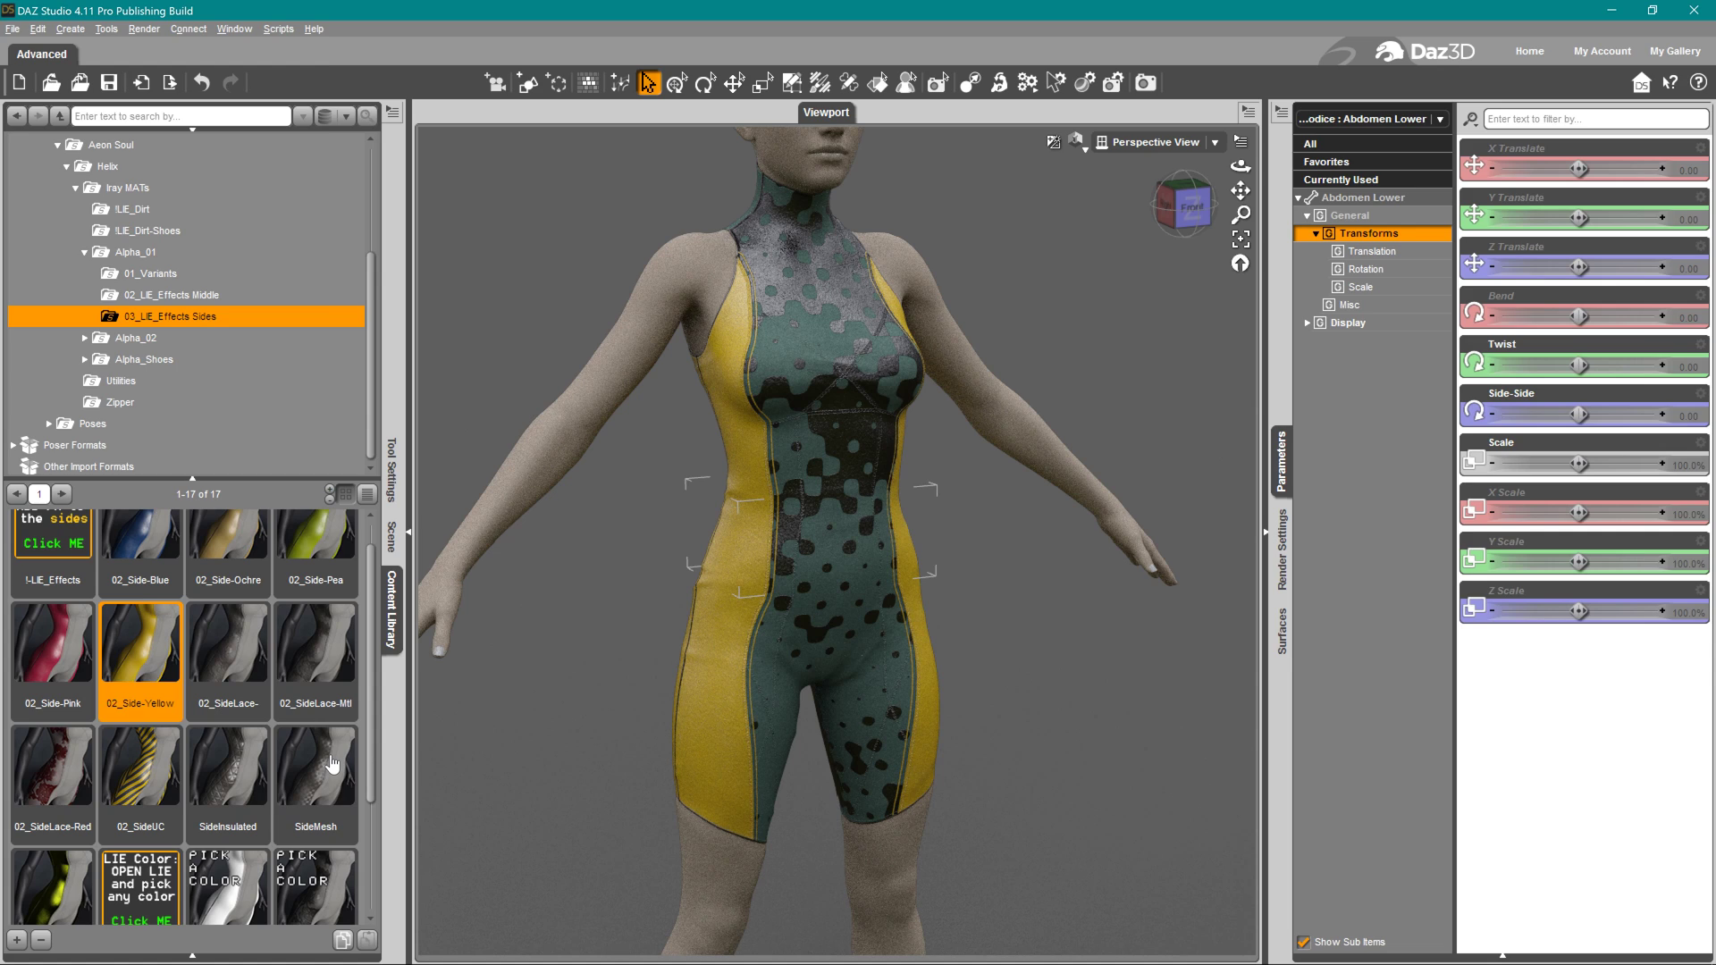
pyautogui.doubleClick(330, 764)
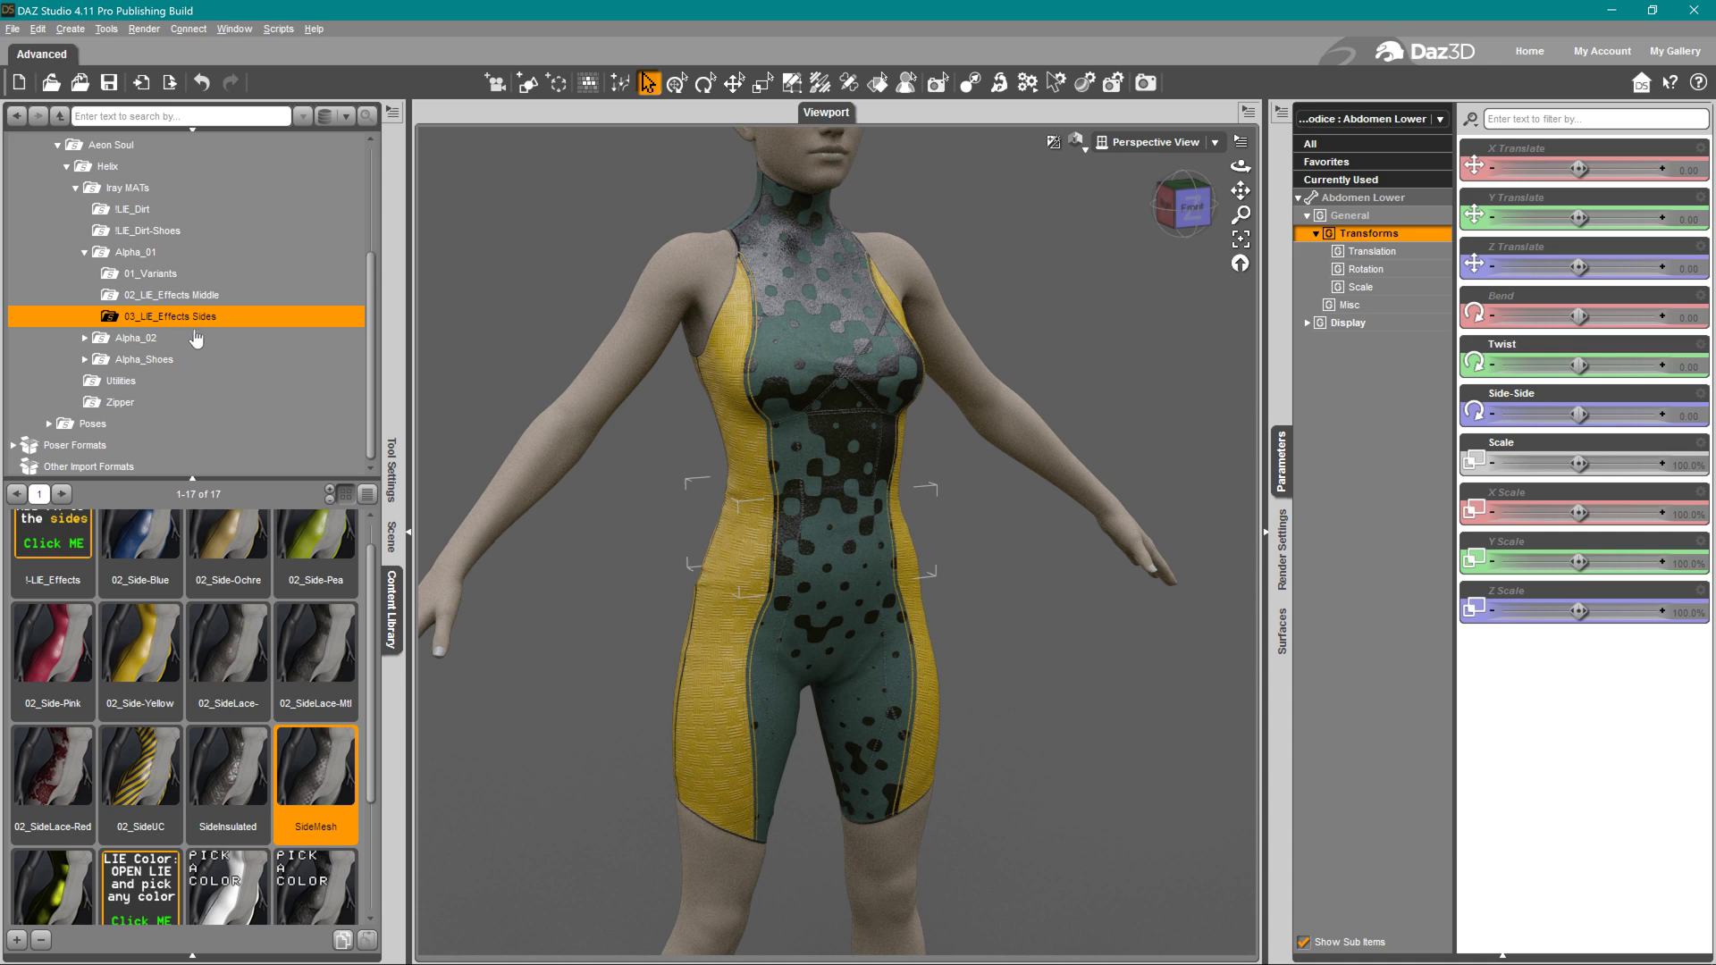
# Apply the Side_Lace02 variant to the bodice and layer the z-GridMetal-Pick effect over its middle part
pyautogui.click(159, 274)
pyautogui.doubleClick(232, 881)
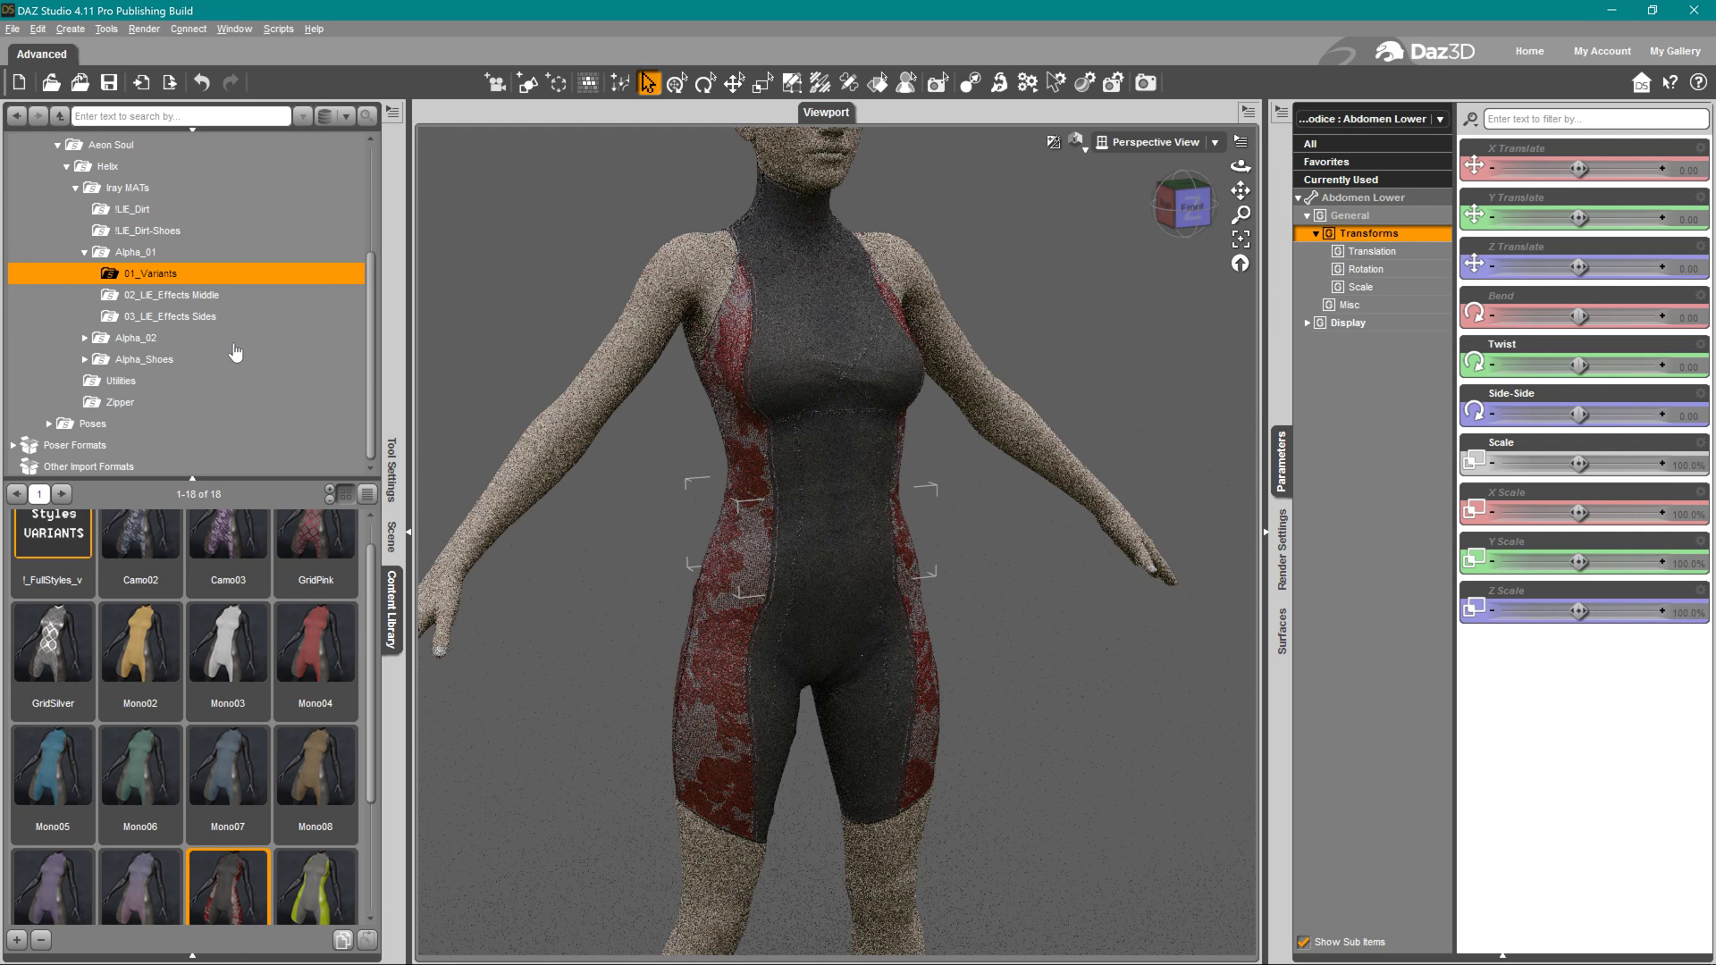
pyautogui.click(218, 298)
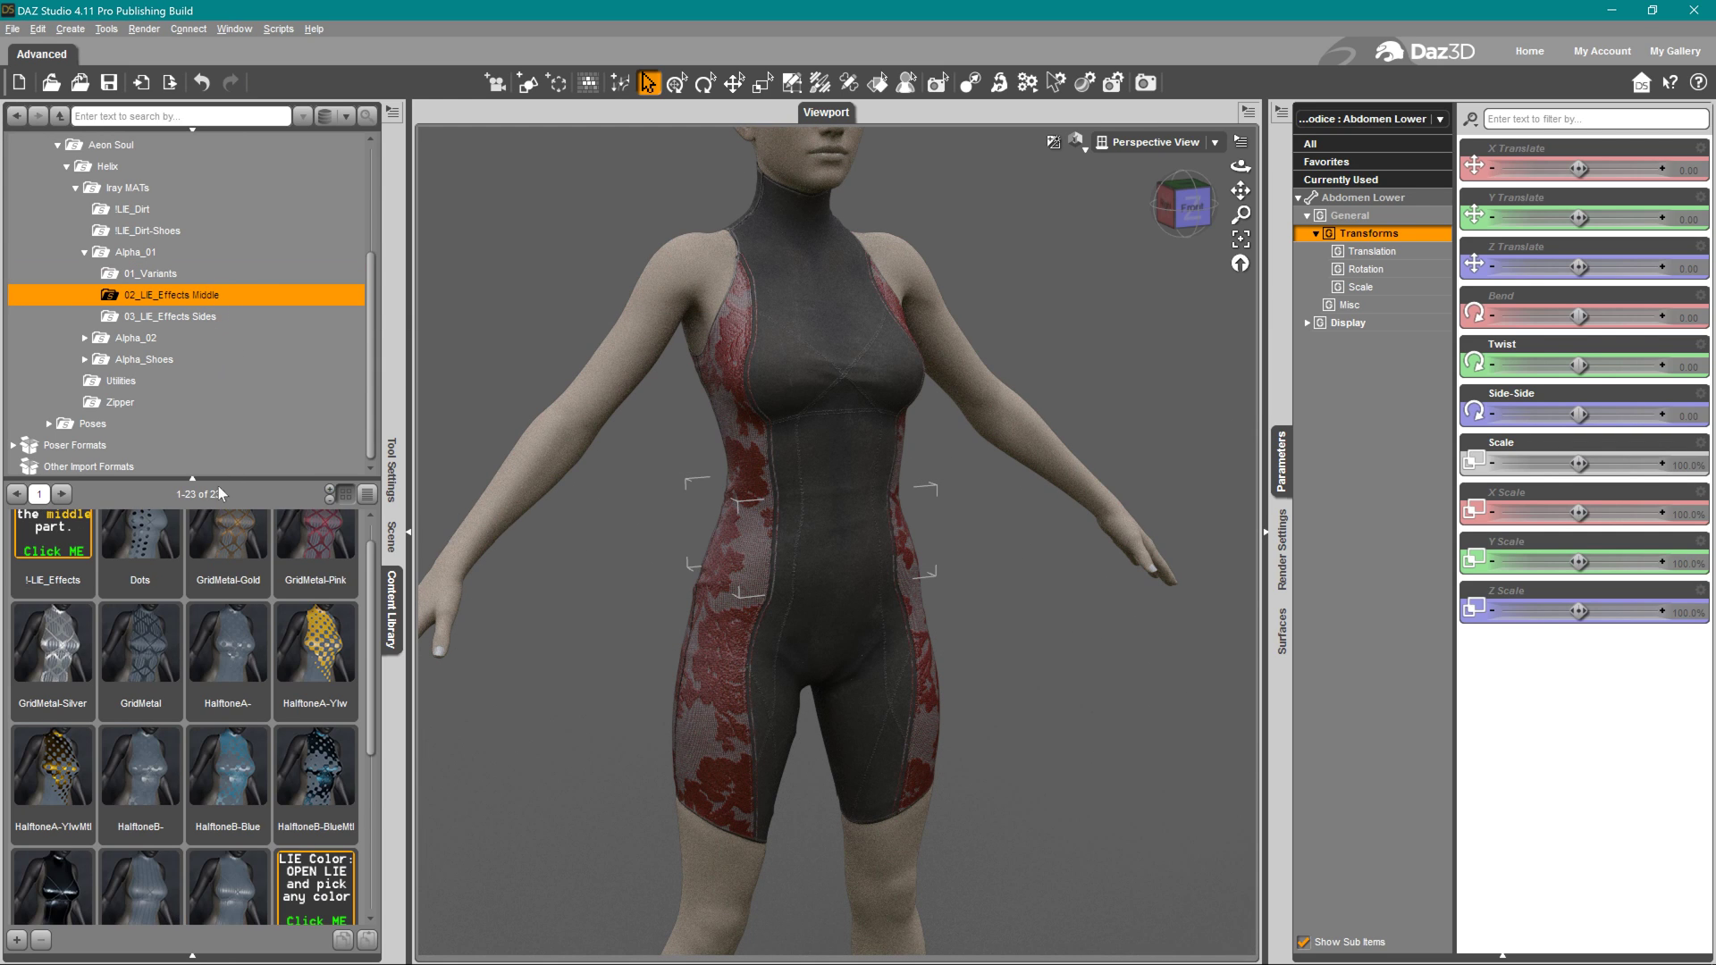
pyautogui.moveTo(367, 709); pyautogui.dragTo(373, 910)
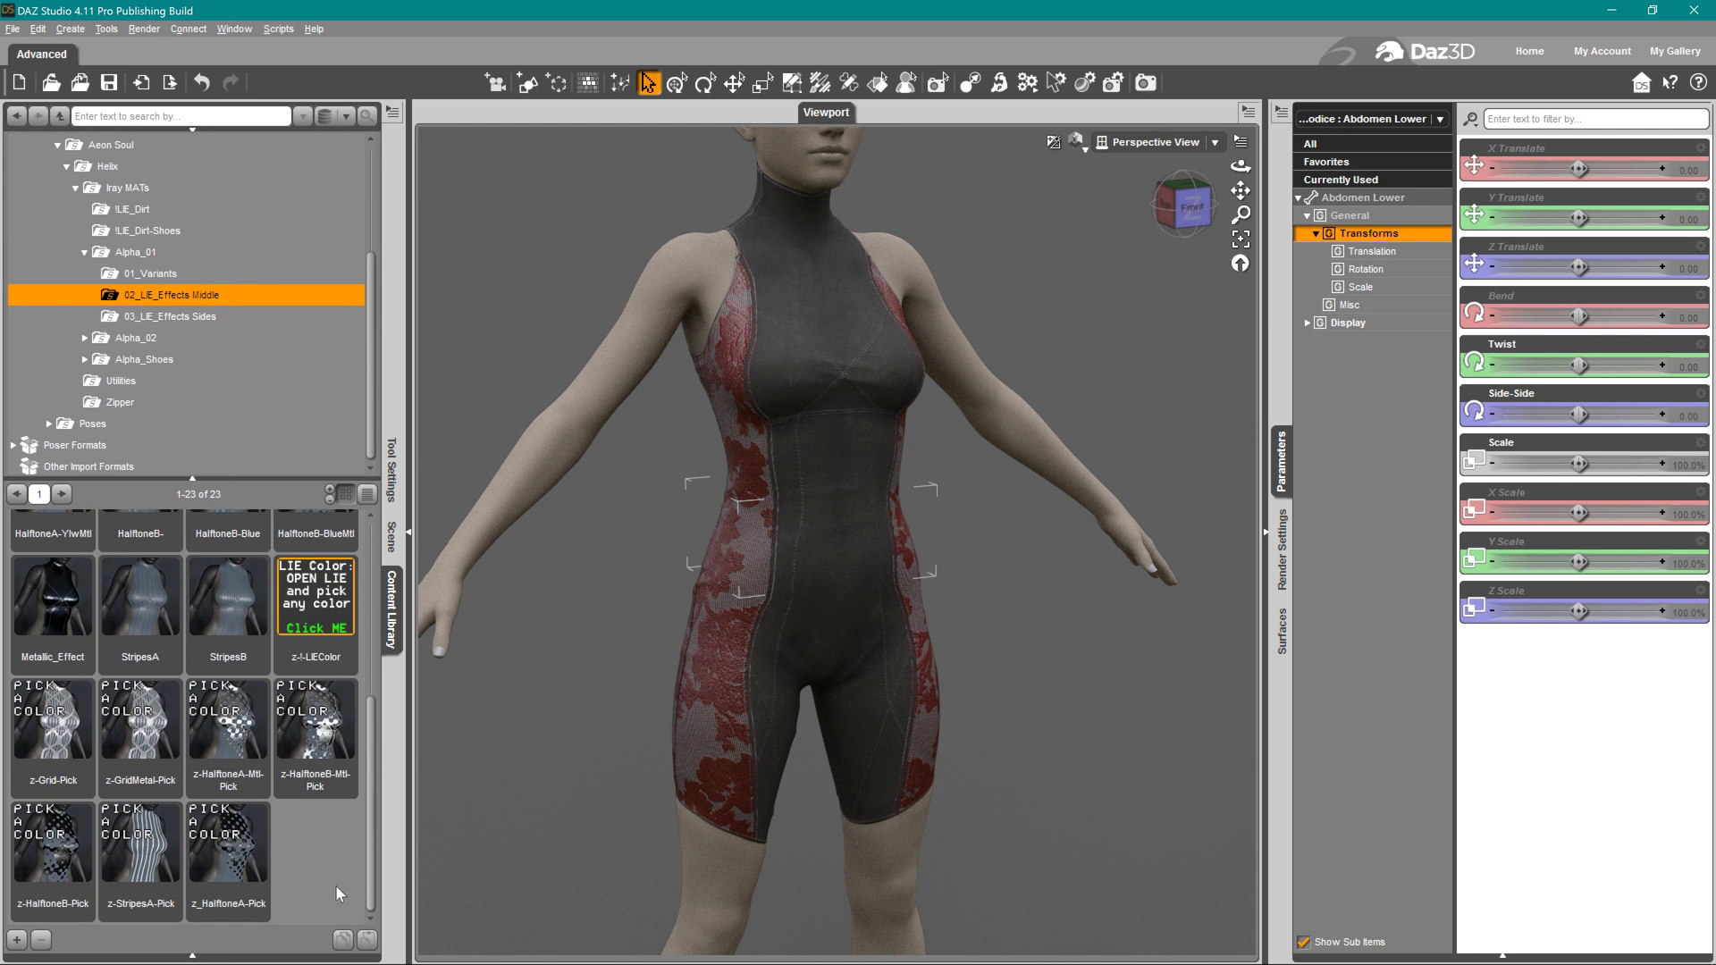
pyautogui.doubleClick(139, 755)
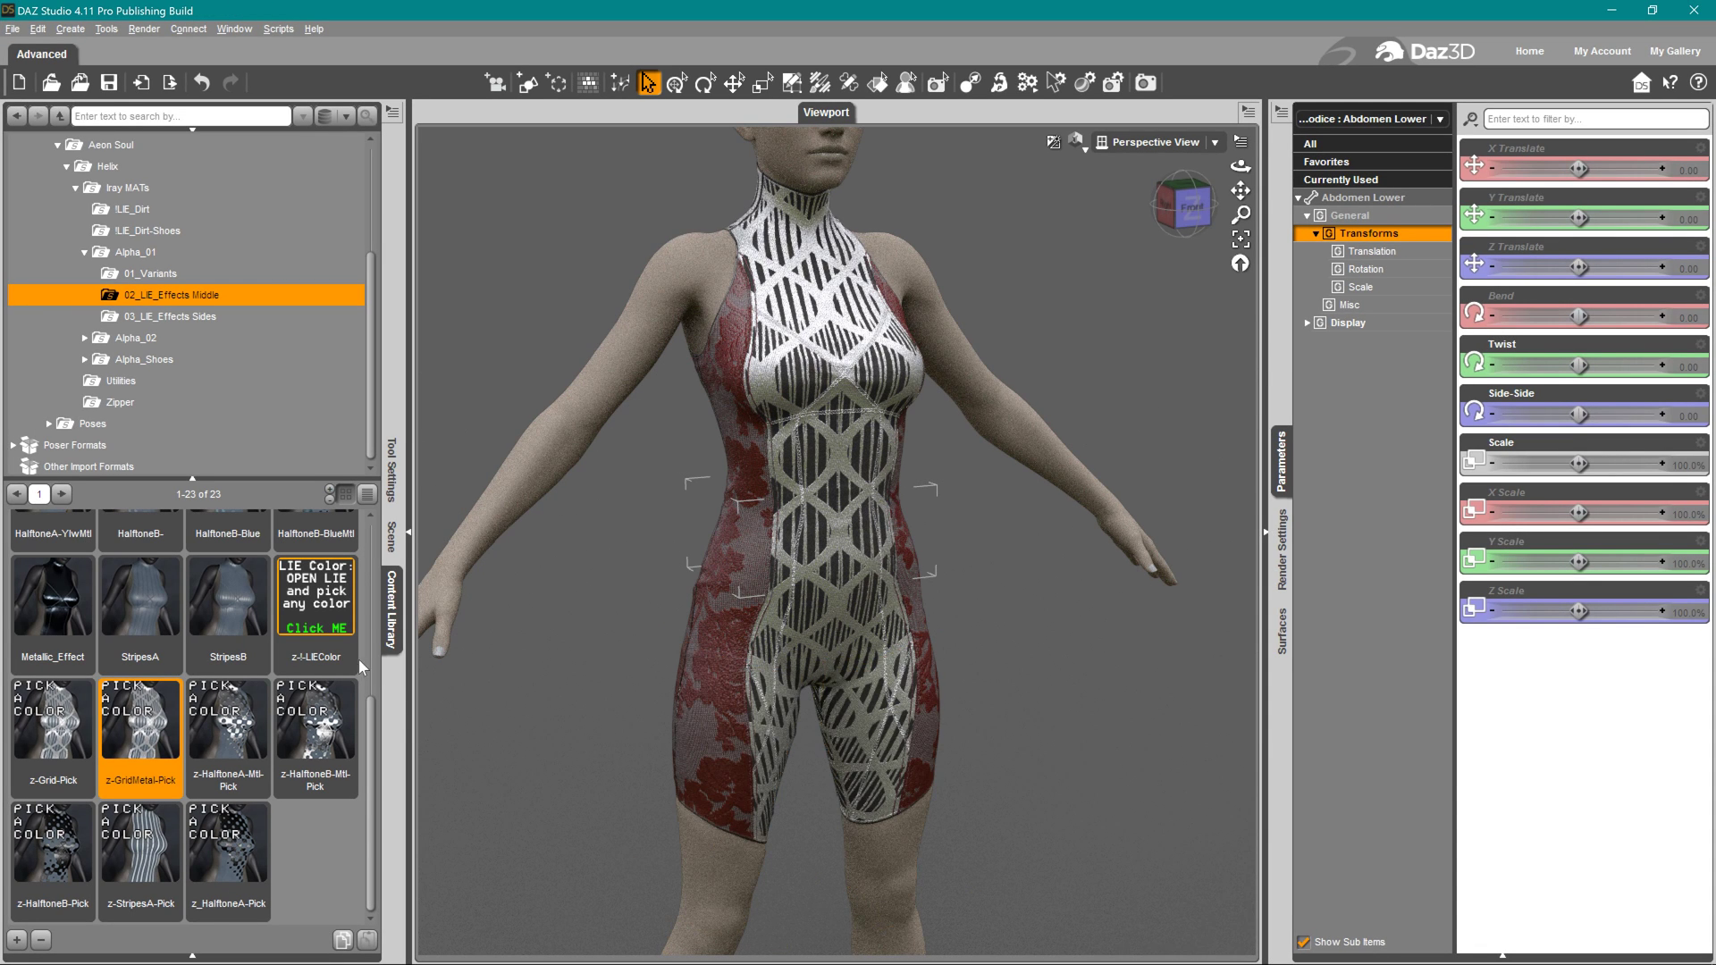
# Preview the z-!-LIEColor guide, read its instructions for choosing a custom effect colour, and dismiss them
pyautogui.moveTo(317, 632)
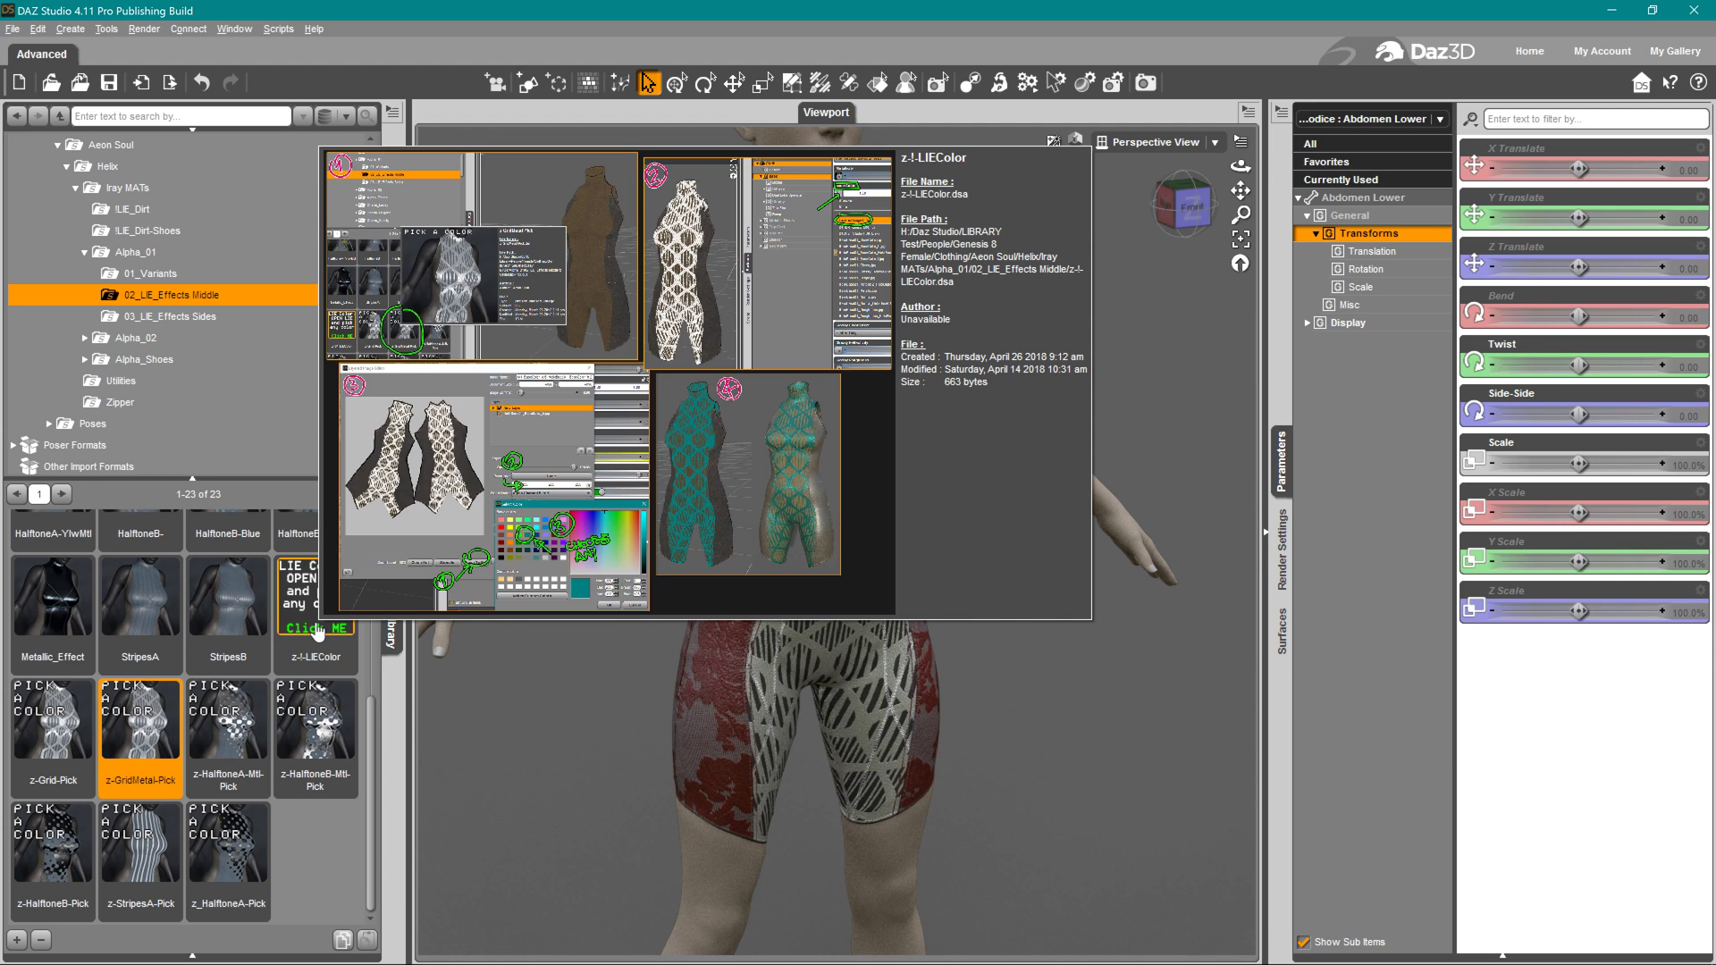
pyautogui.doubleClick(317, 632)
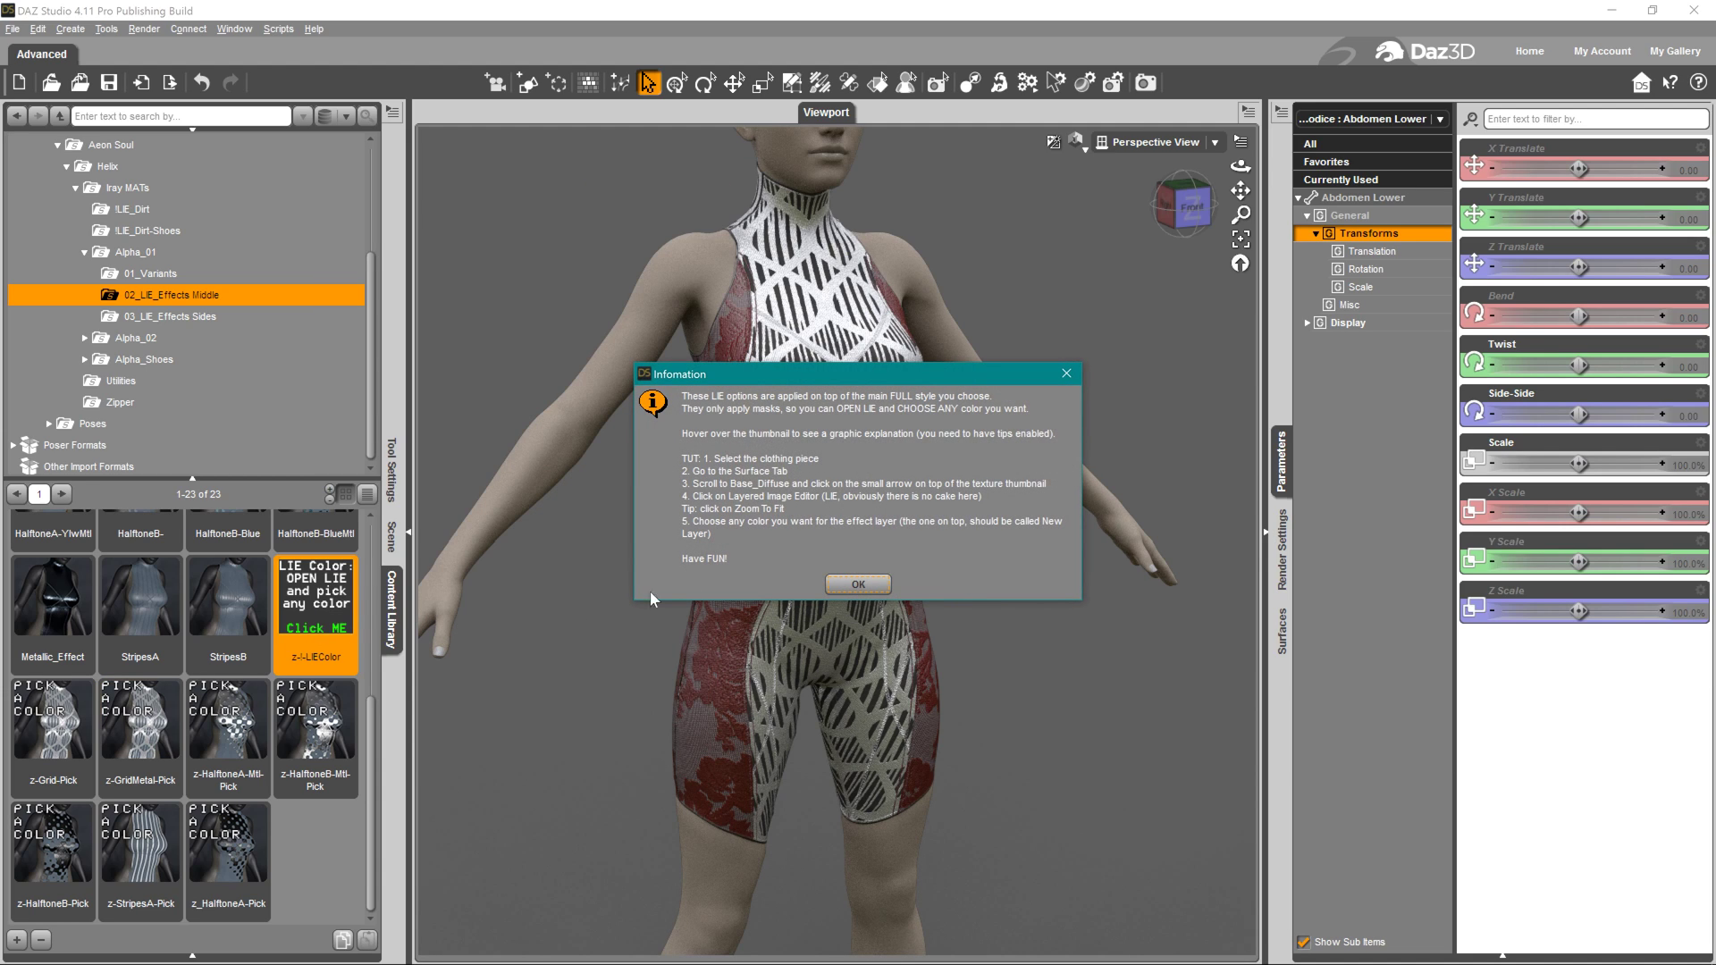
pyautogui.click(849, 584)
# Browse to the 02_LIE_Effects Middle folder in File Explorer and open z-!-LIEColor.tip.png in XnView
pyautogui.rightClick(322, 829)
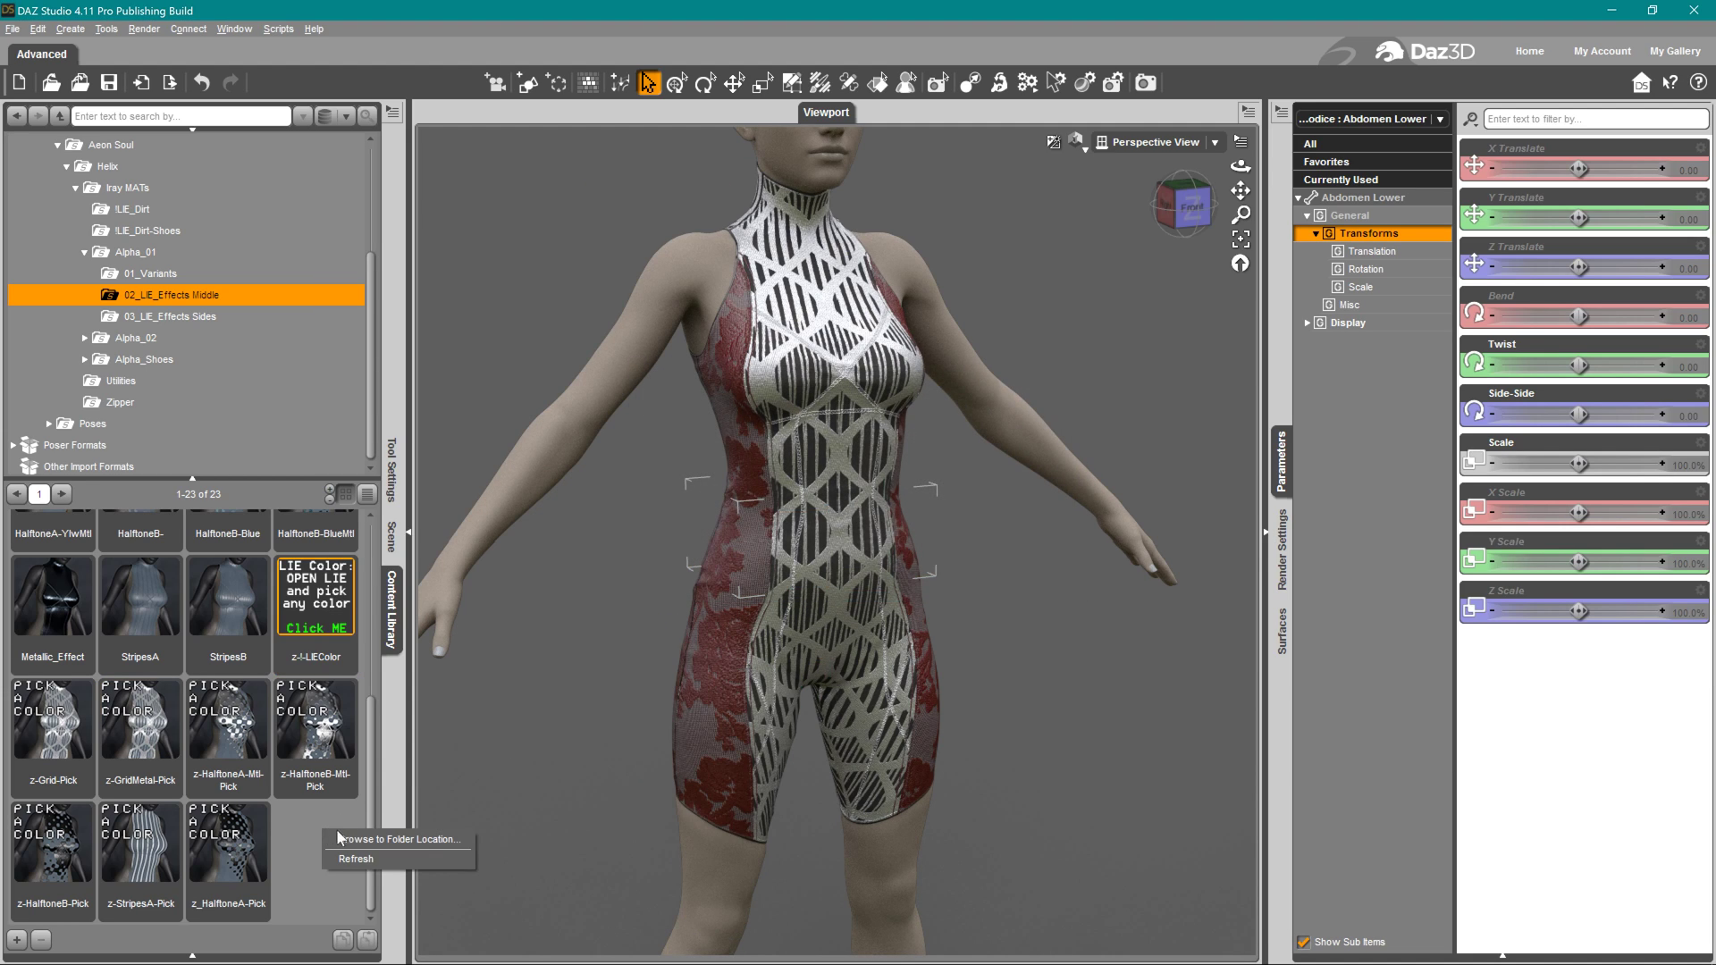
pyautogui.click(347, 839)
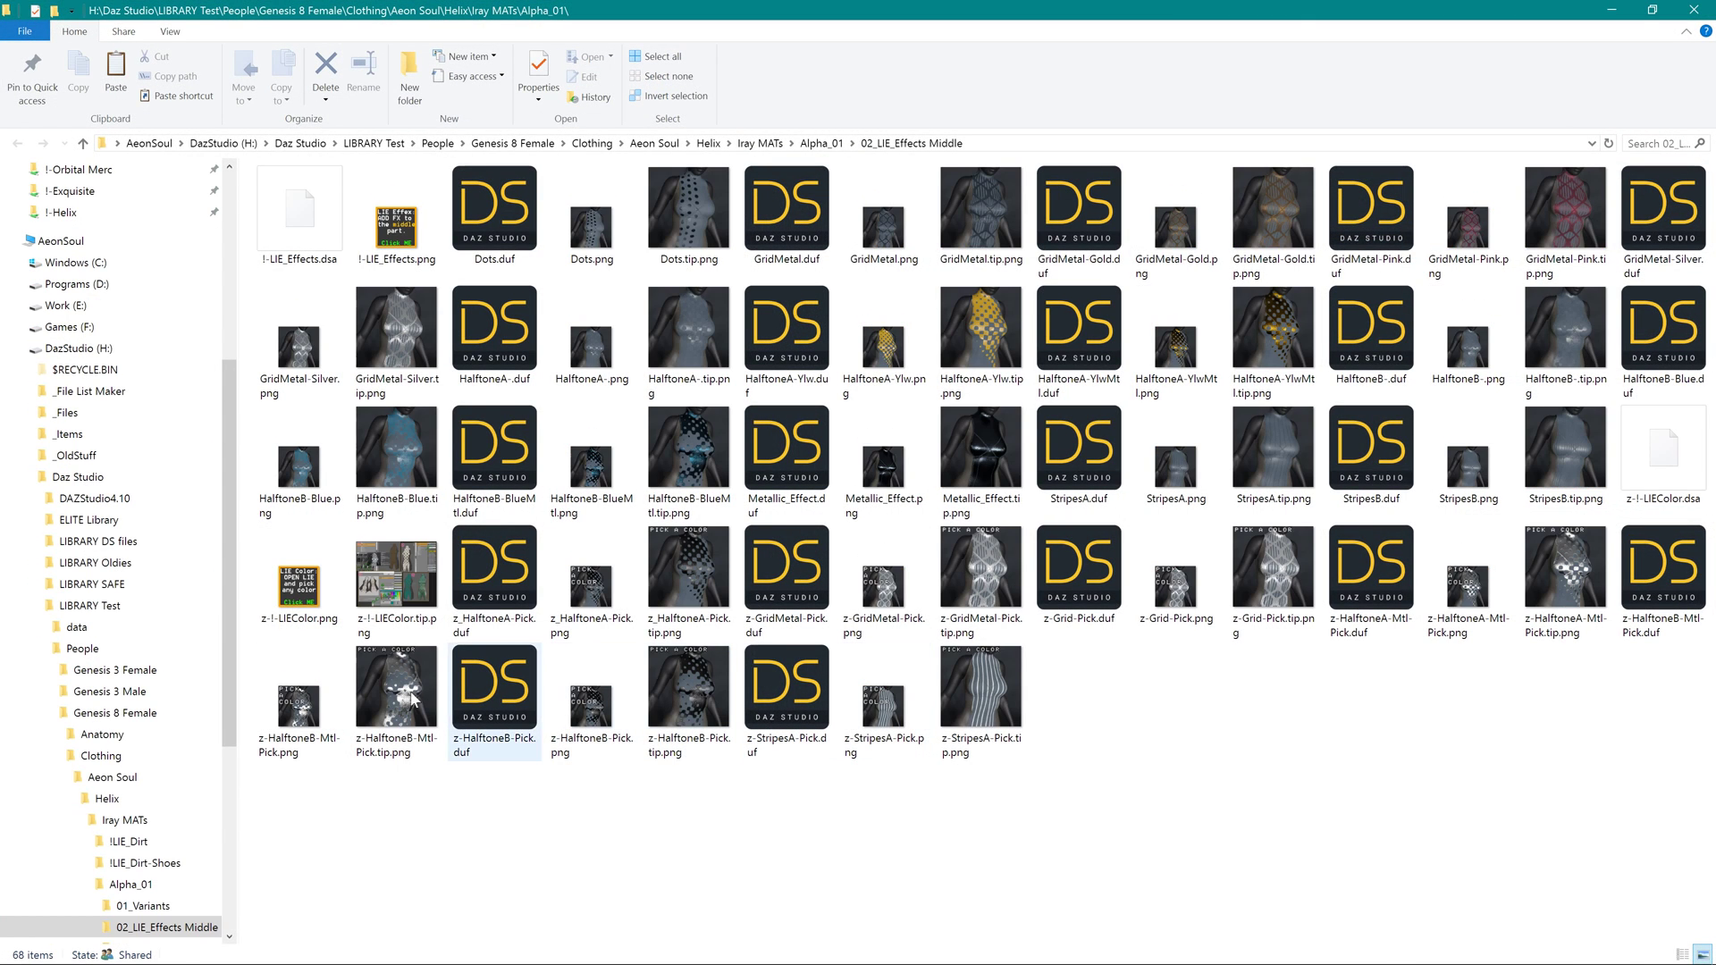
pyautogui.click(397, 583)
pyautogui.doubleClick(478, 581)
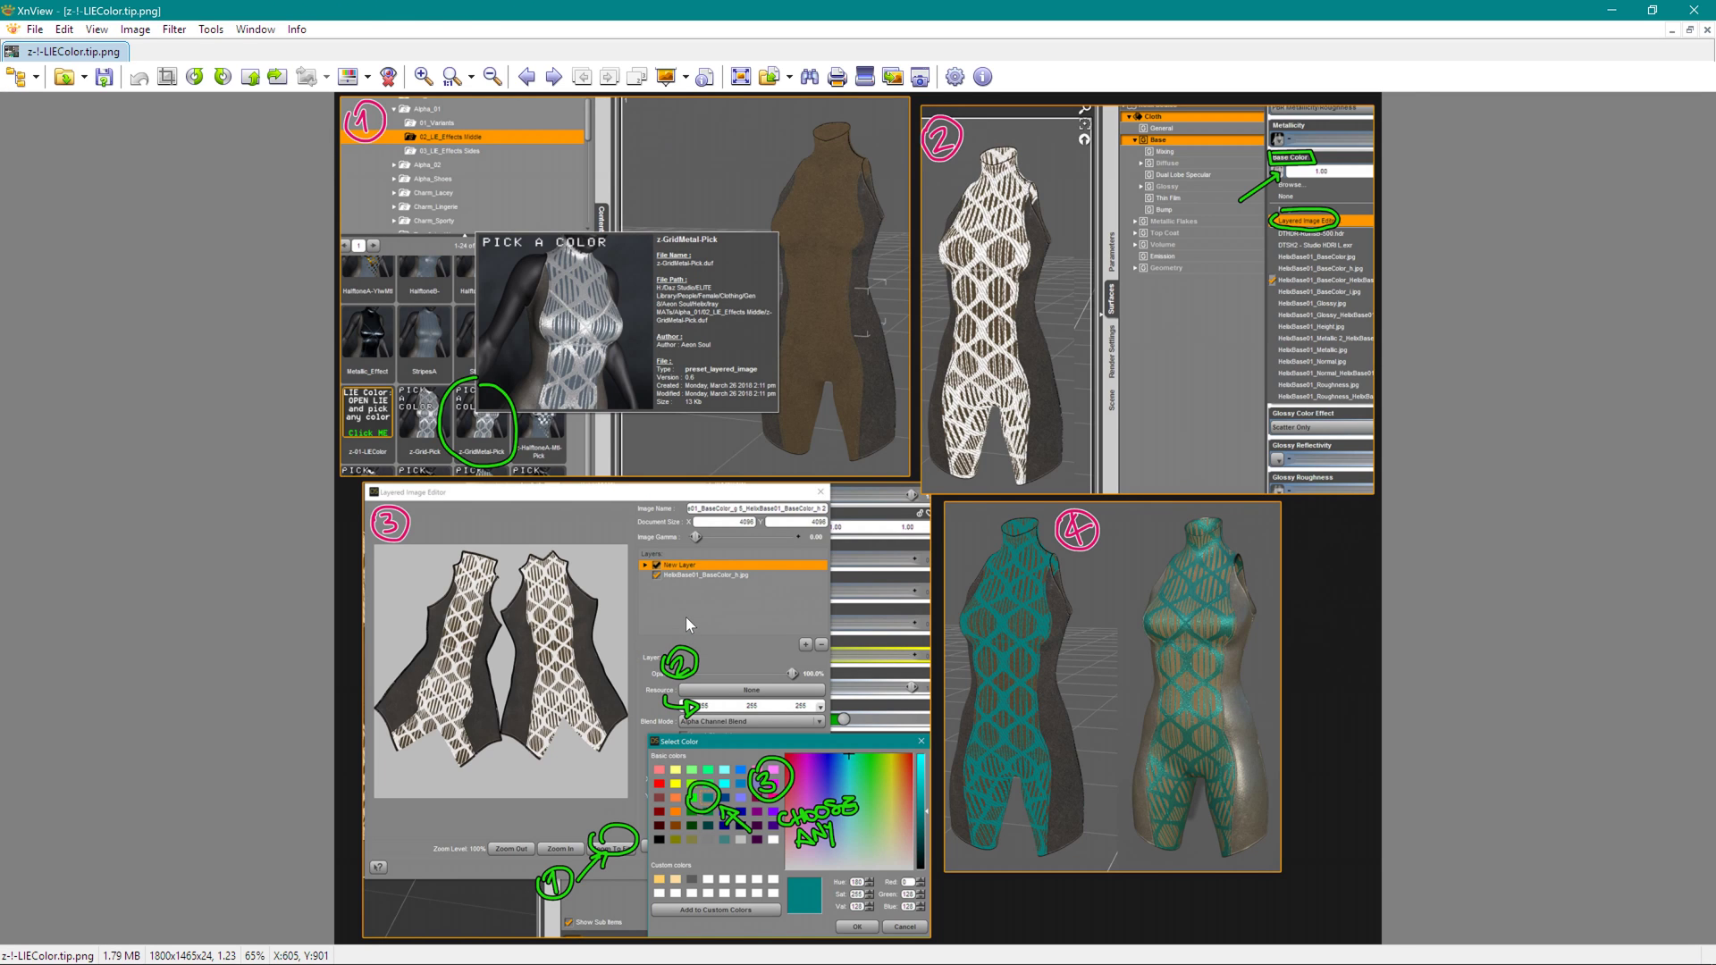
# Examine the enlarged colour-picking guide image, close the viewer and folder window, and return to DAZ Studio
pyautogui.keyDown('ctrl'); pyautogui.scroll(1, 685, 617); pyautogui.keyUp('ctrl')
pyautogui.scroll(1, 1099, 210)
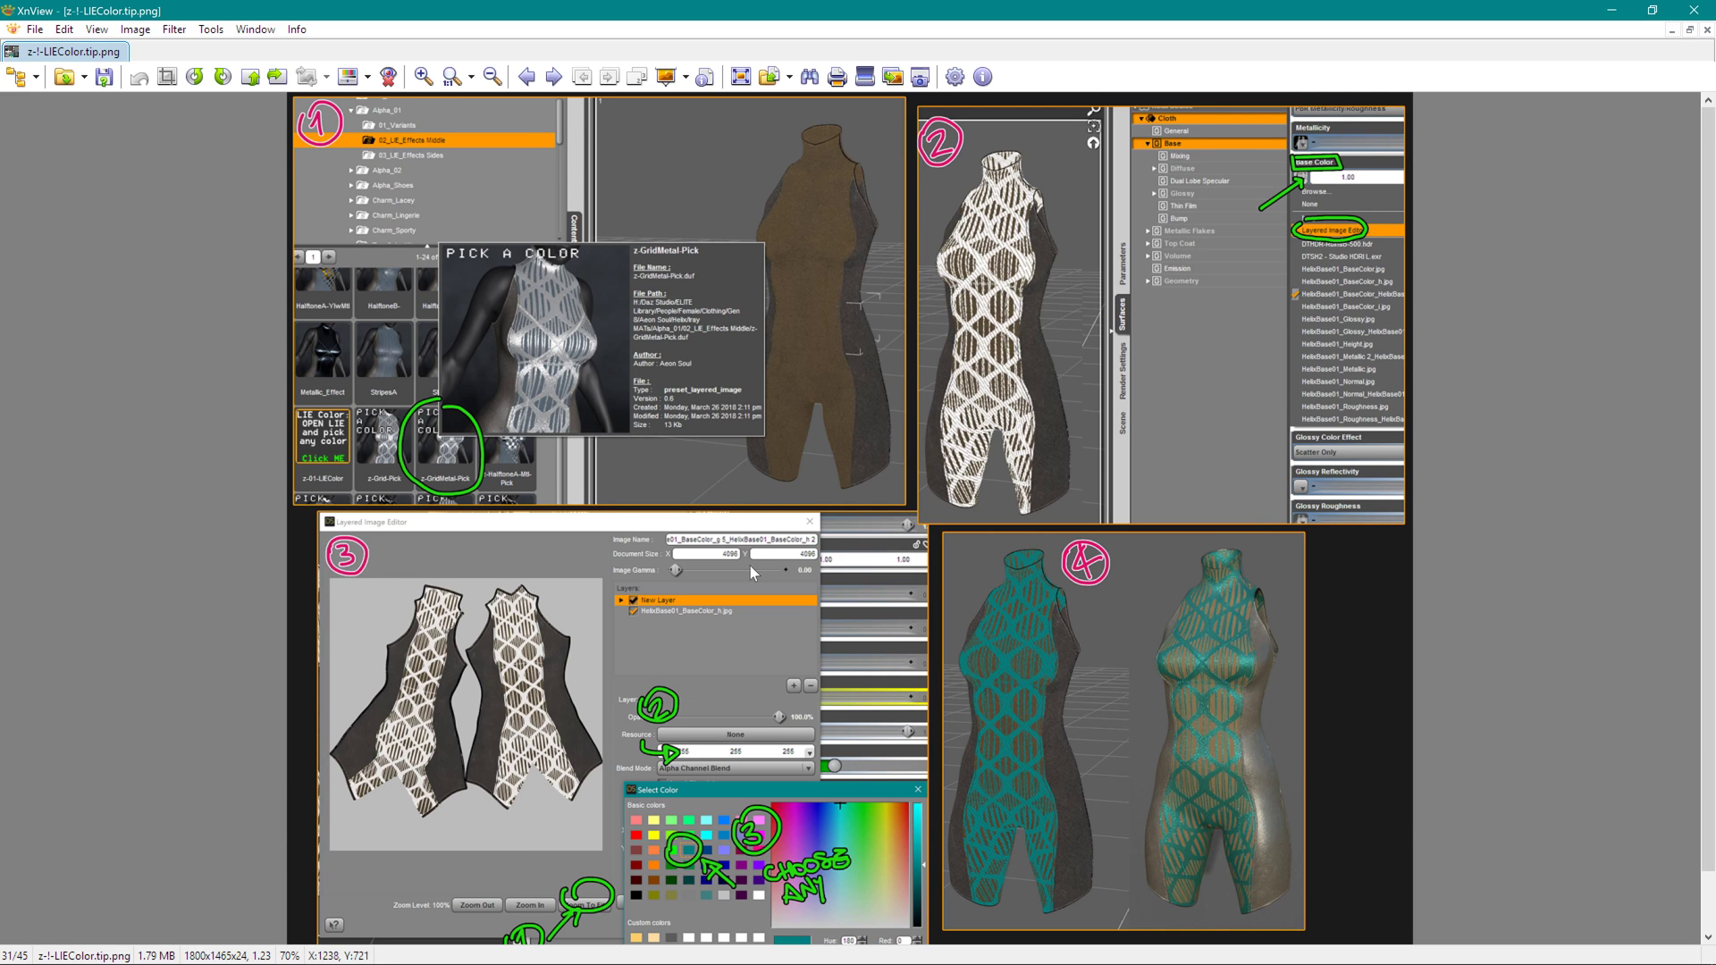
pyautogui.scroll(-2, 643, 573)
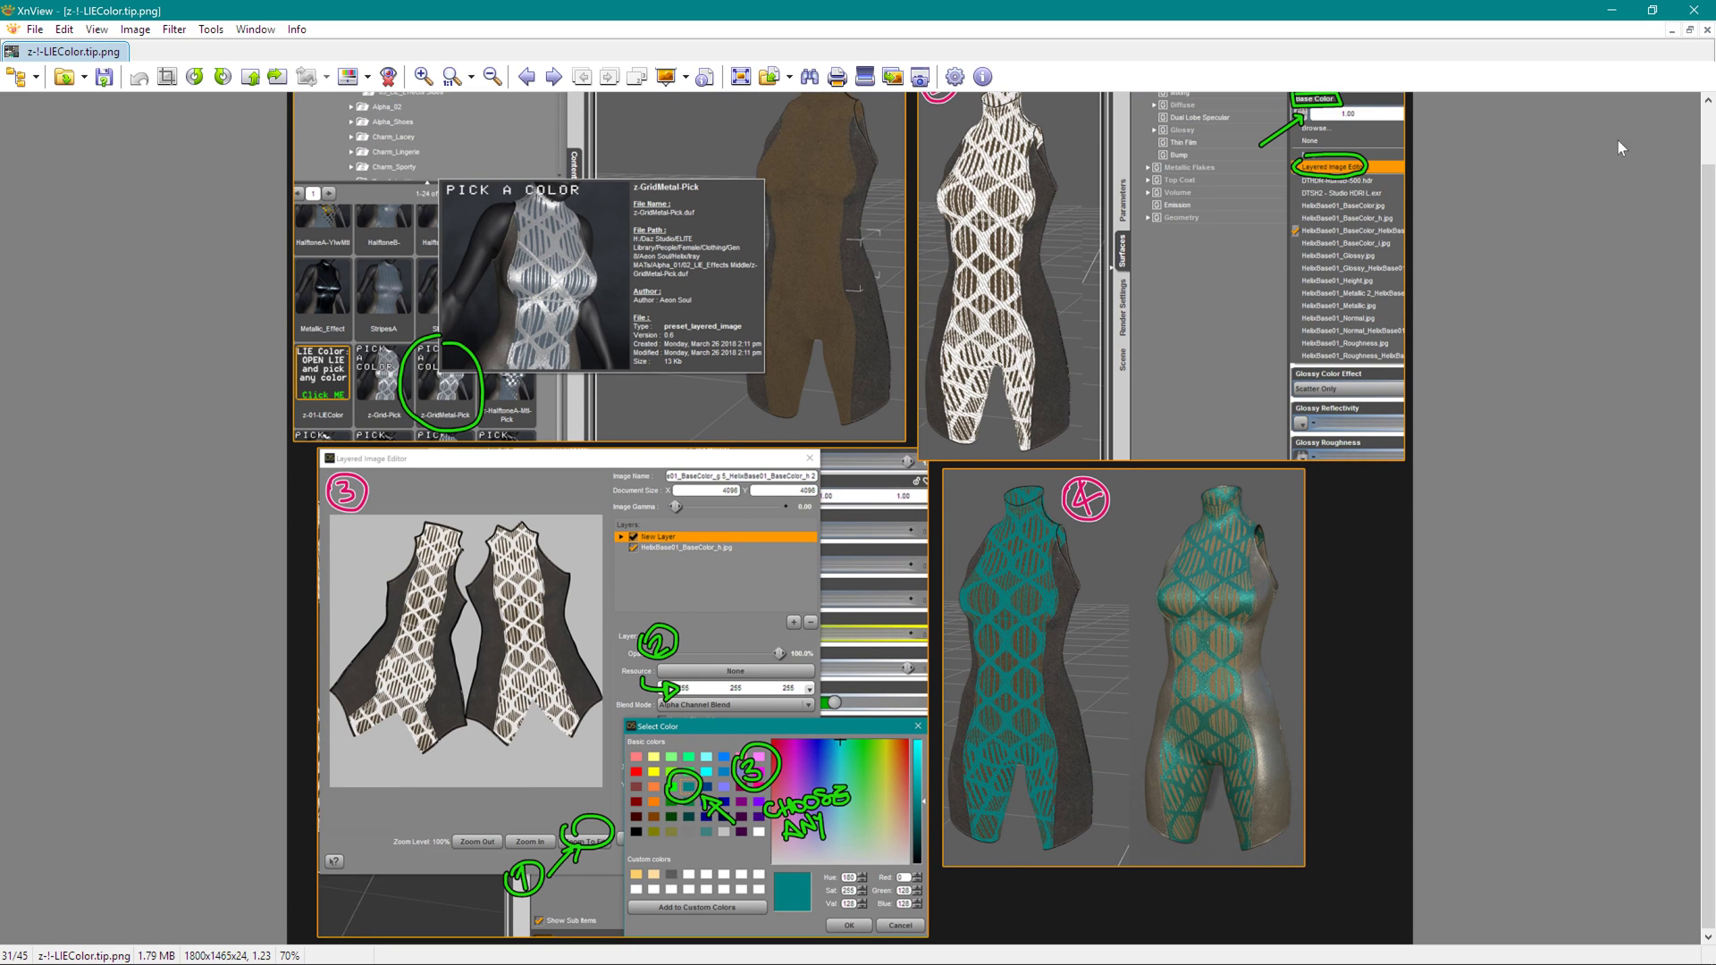
pyautogui.click(1693, 10)
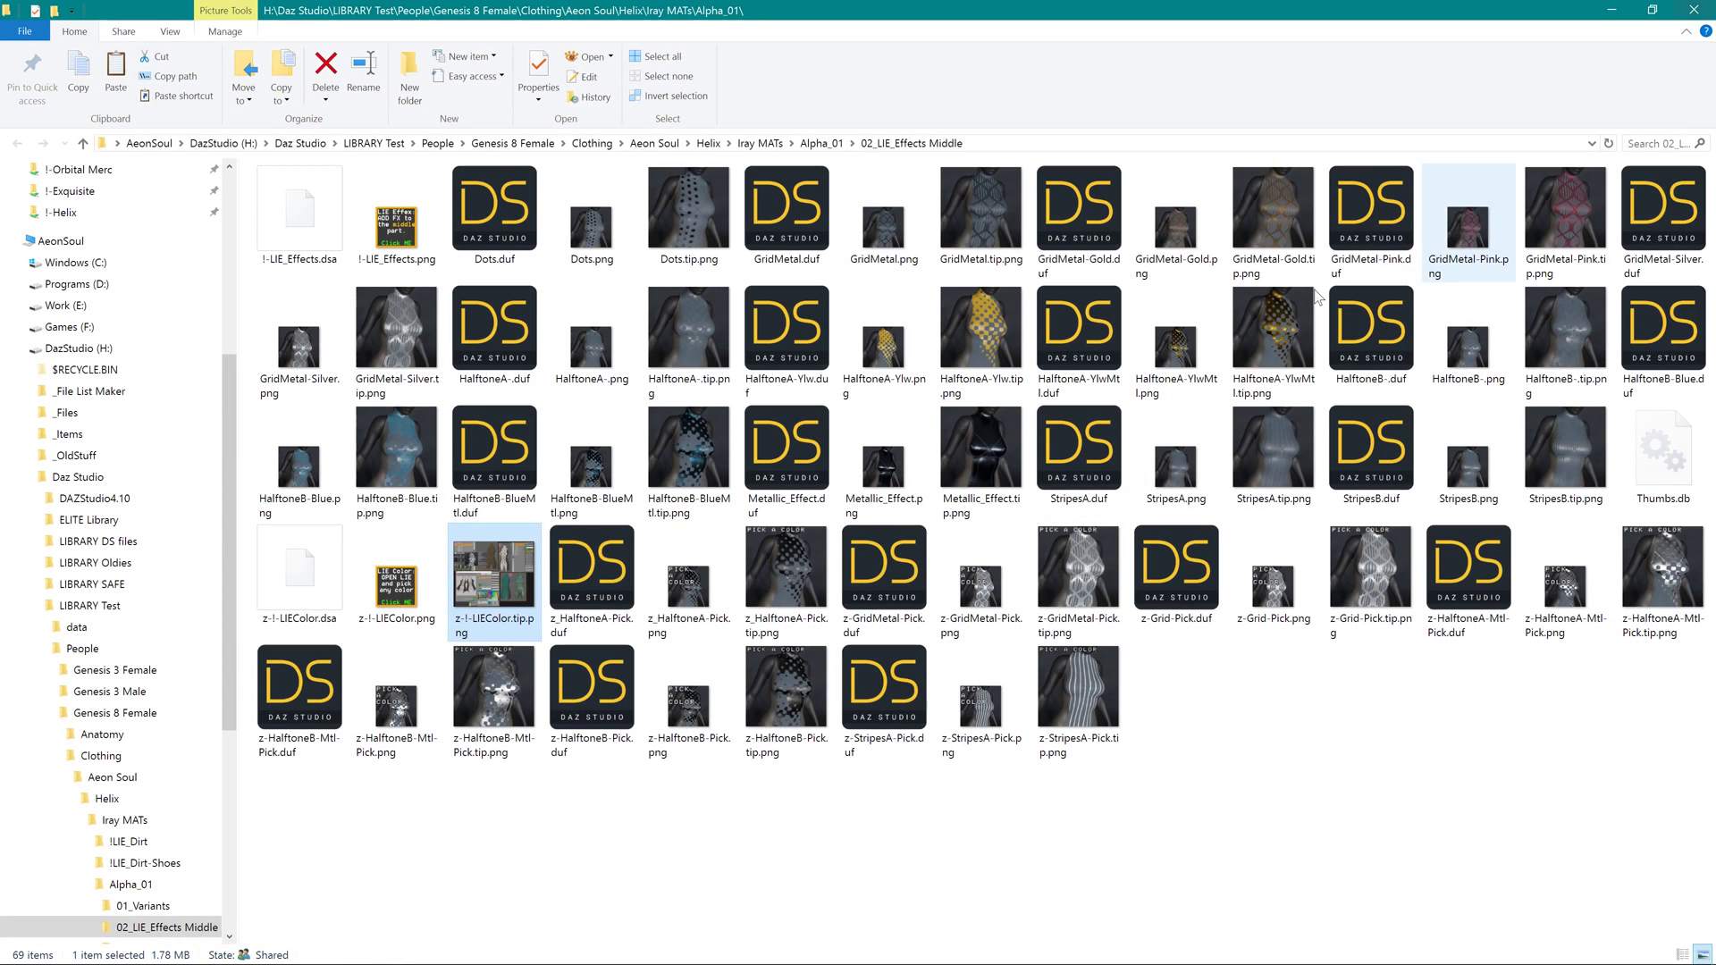
pyautogui.click(1694, 10)
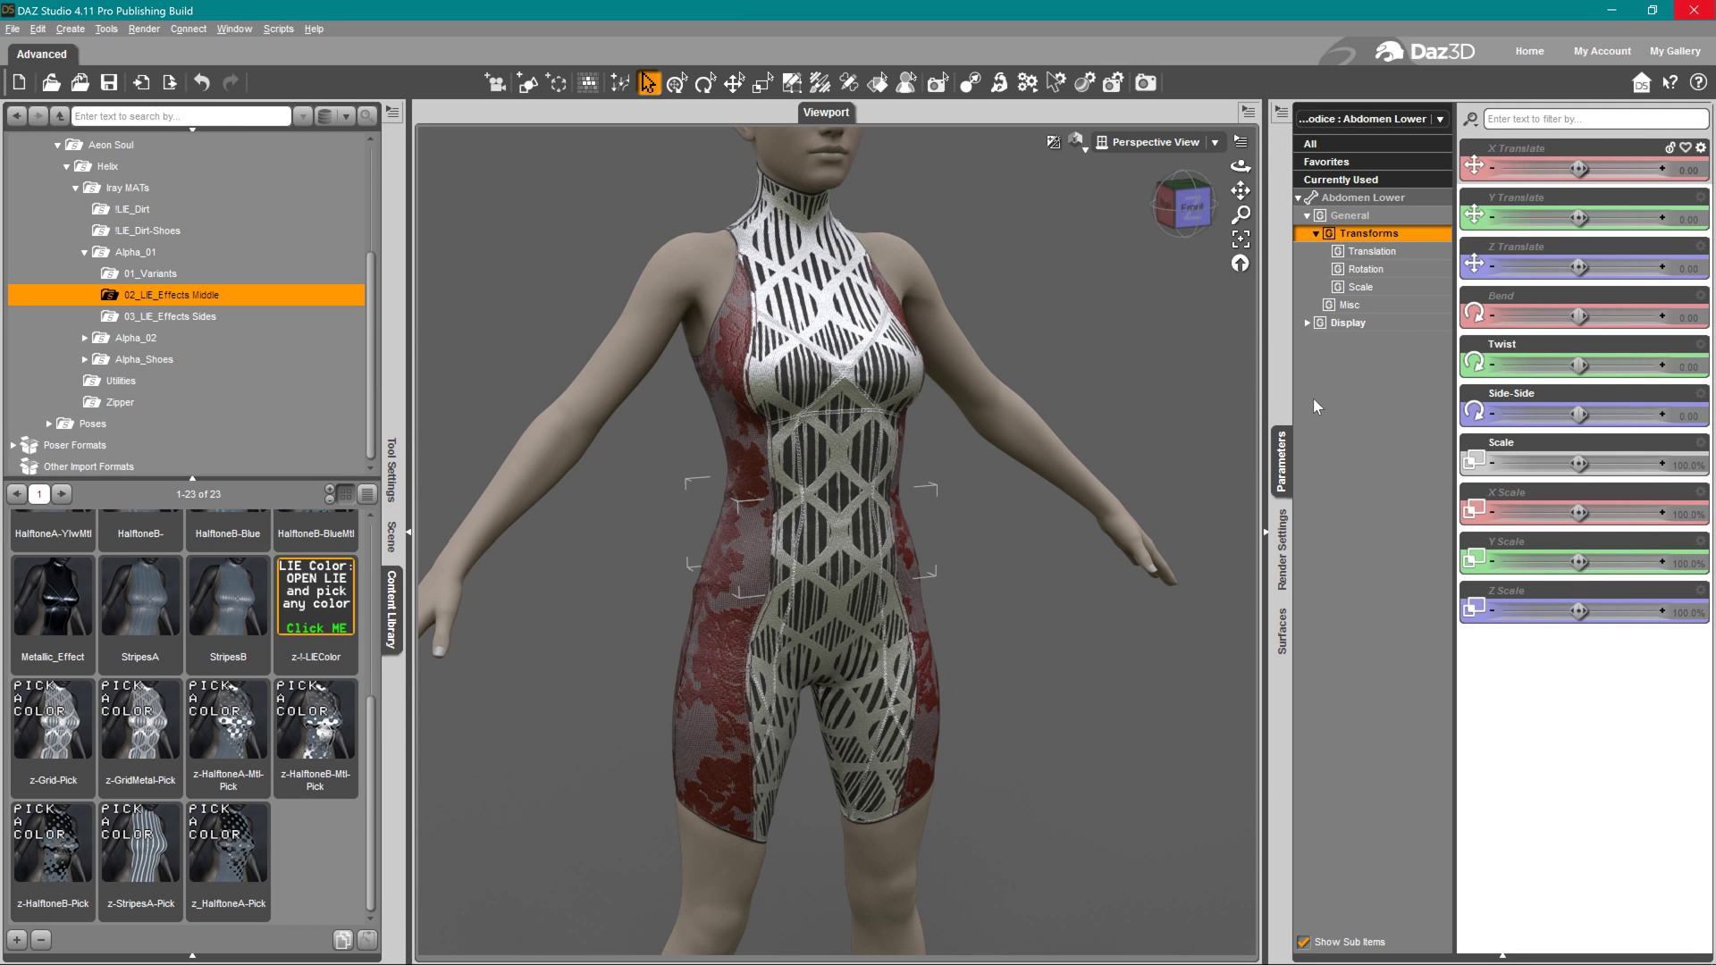
# Select the Helix Bodice's surfaces and open its Base Color map in the Layered Image Editor
pyautogui.click(1281, 633)
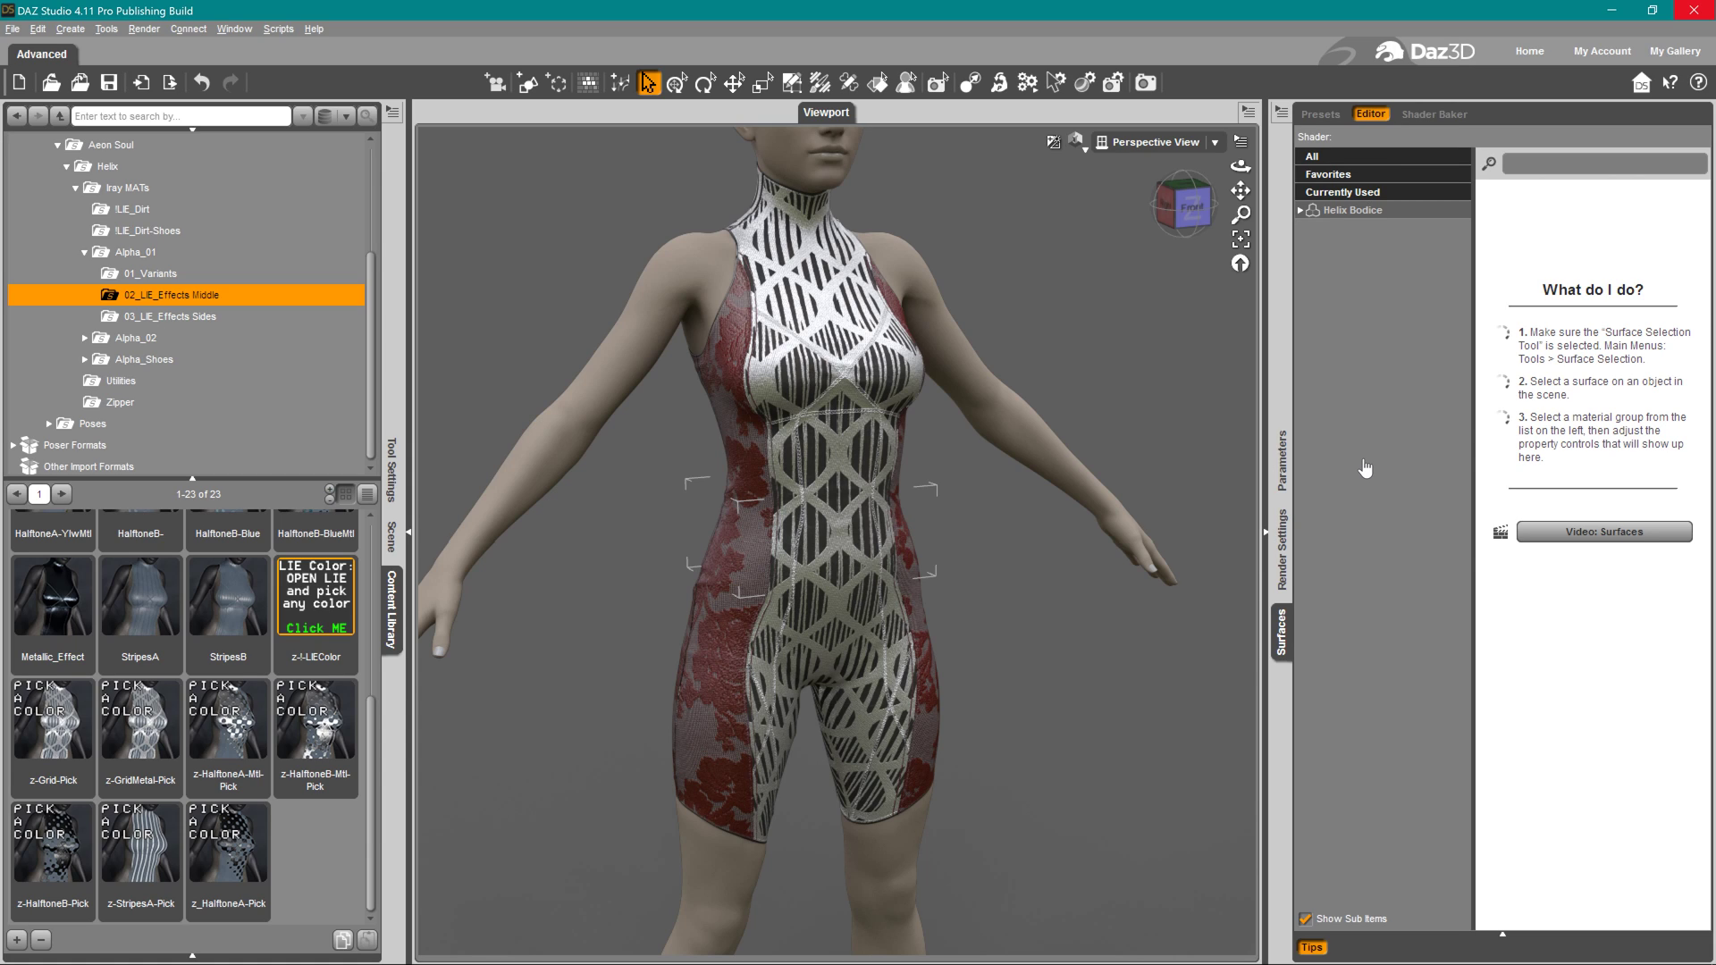
pyautogui.click(1323, 215)
pyautogui.doubleClick(1405, 220)
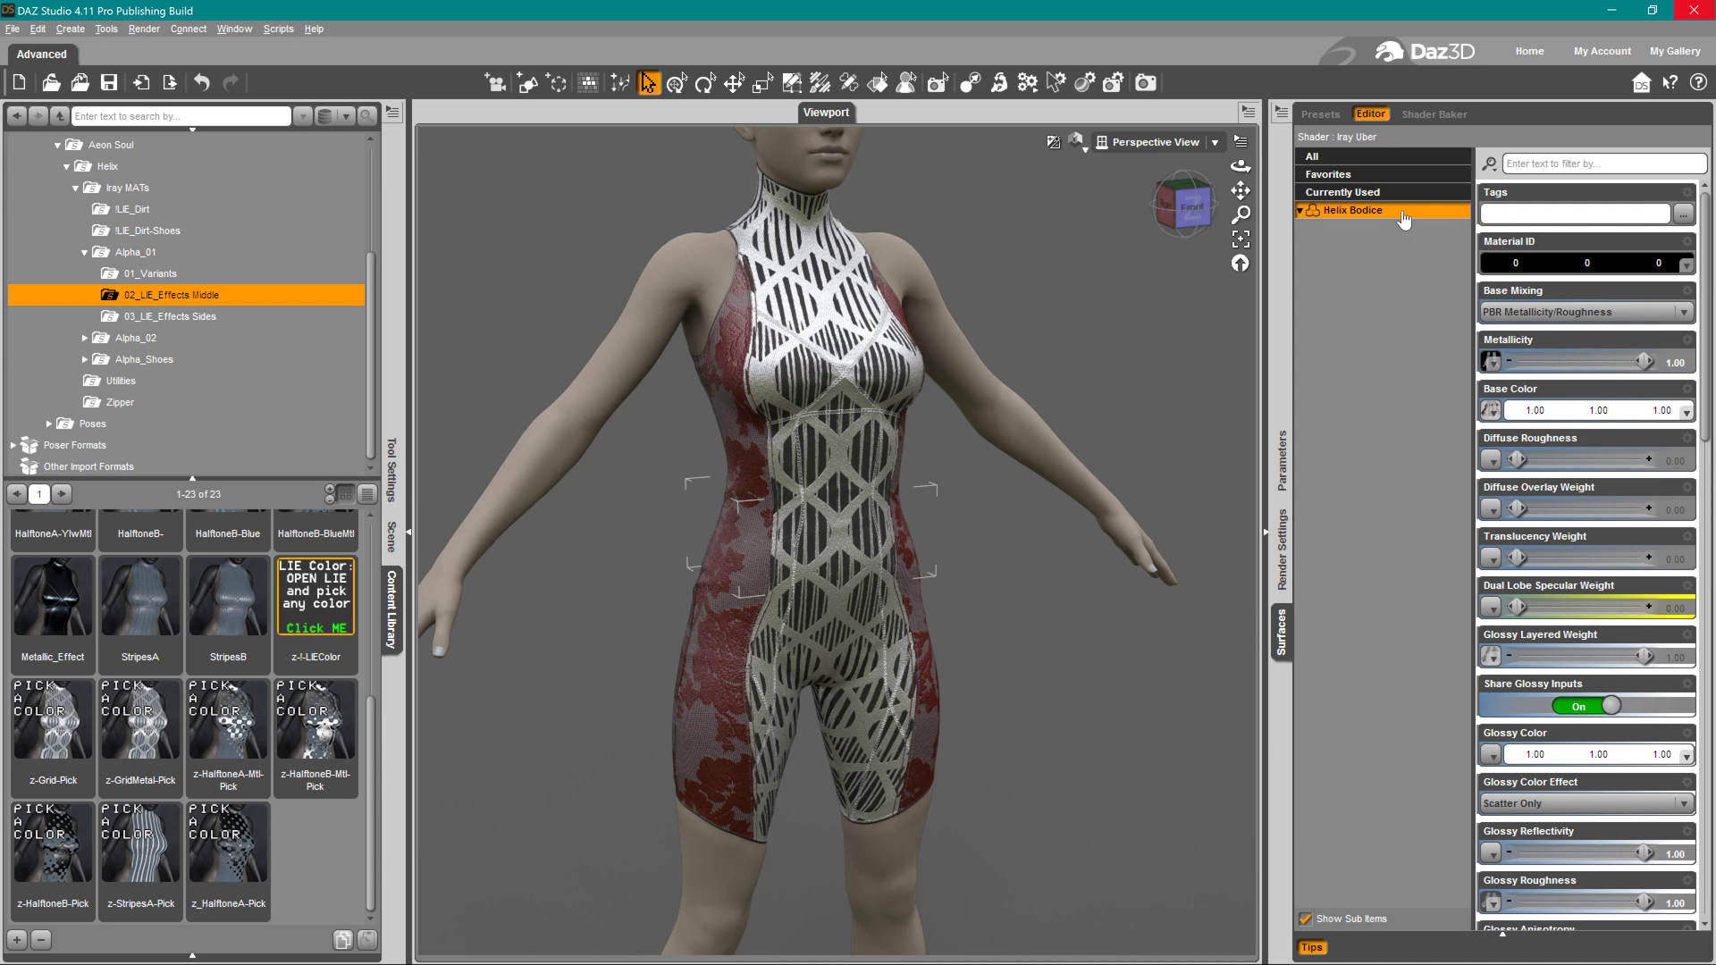
pyautogui.click(1490, 411)
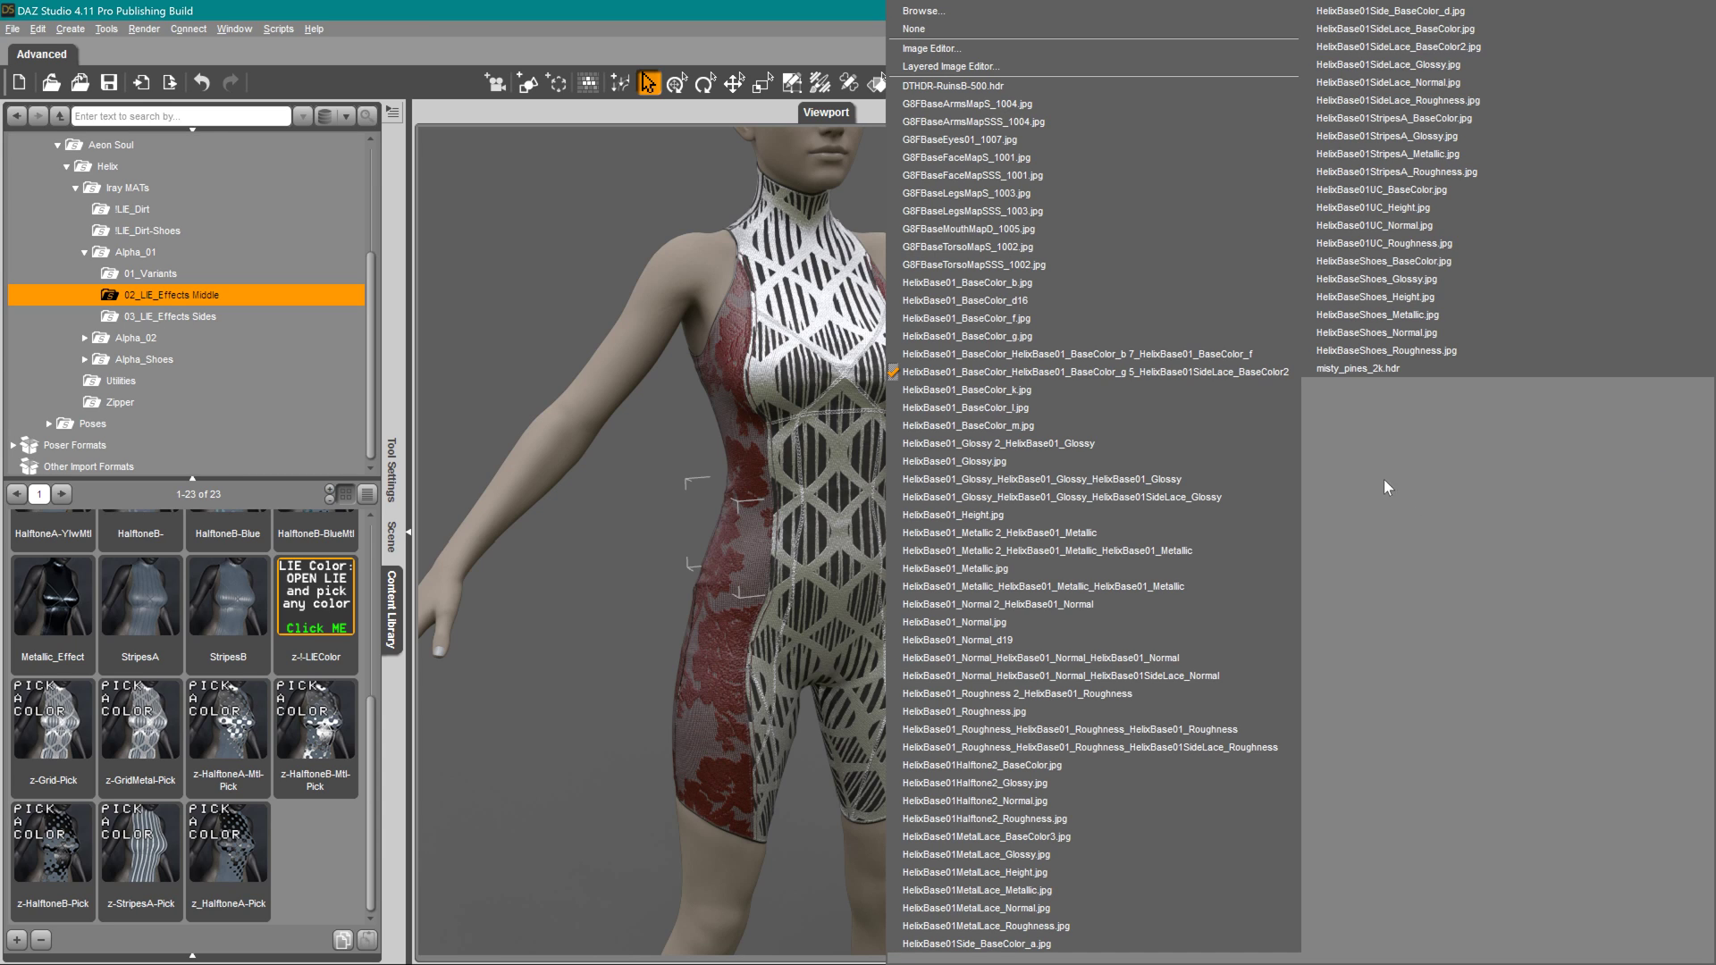
pyautogui.click(997, 66)
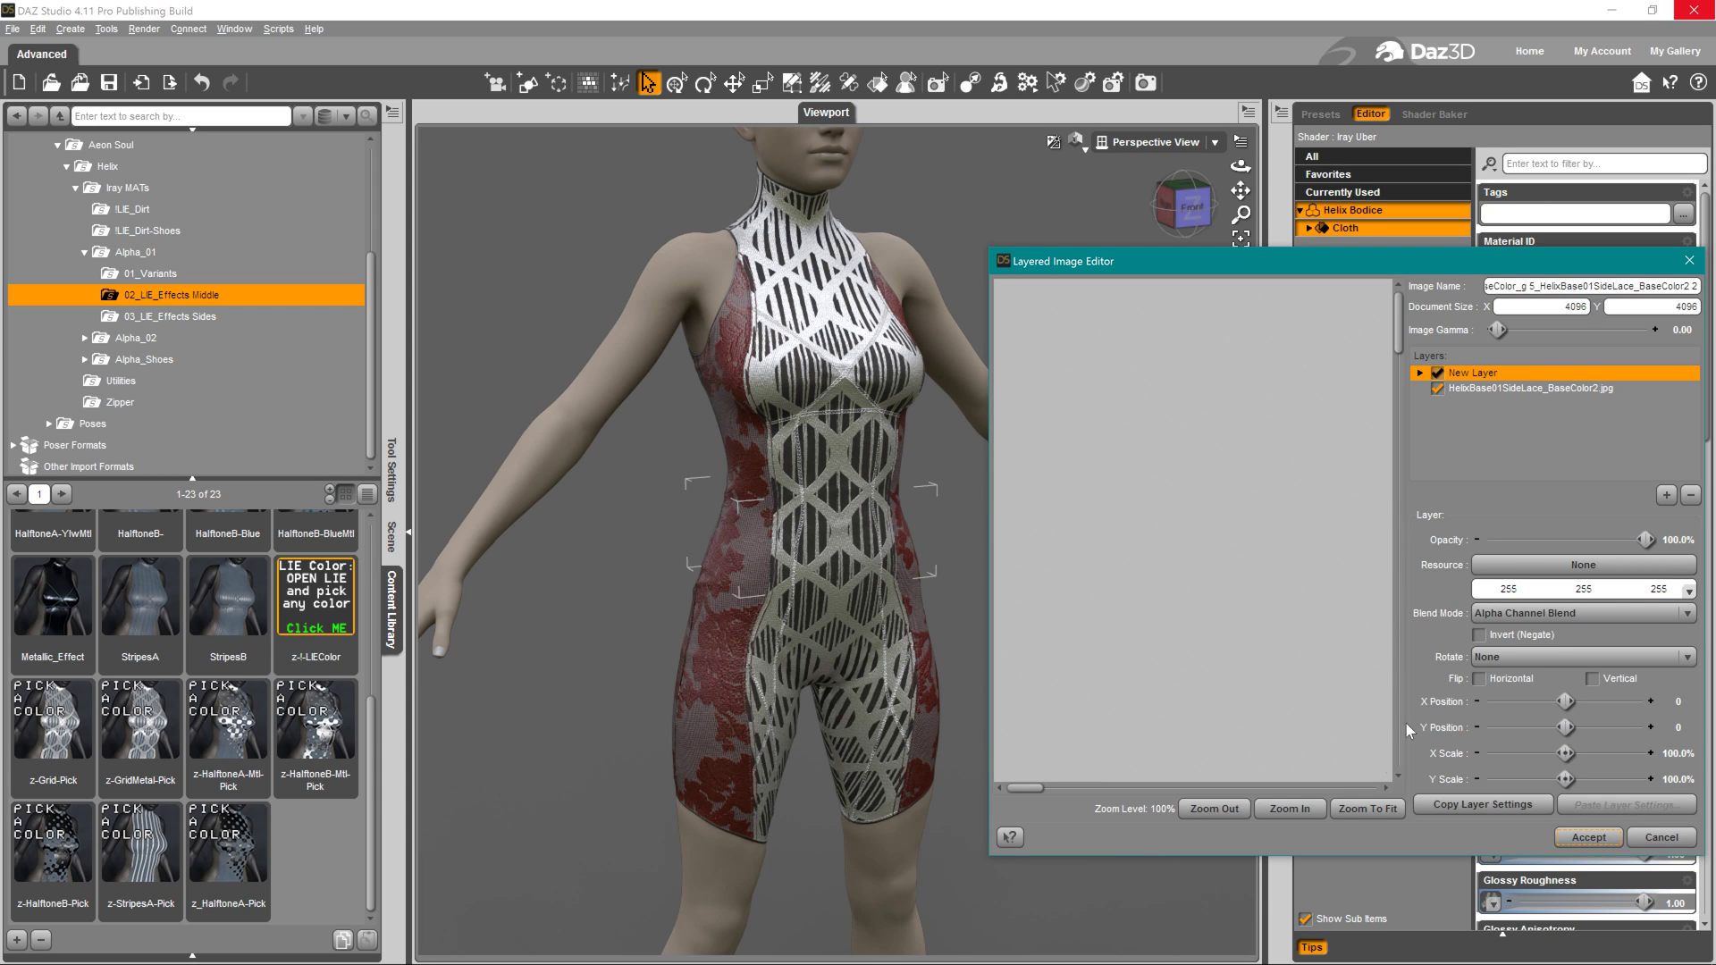
# Recolour the middle grid's New Layer dark red (92, 44, 44) and accept the layered image
pyautogui.click(1558, 592)
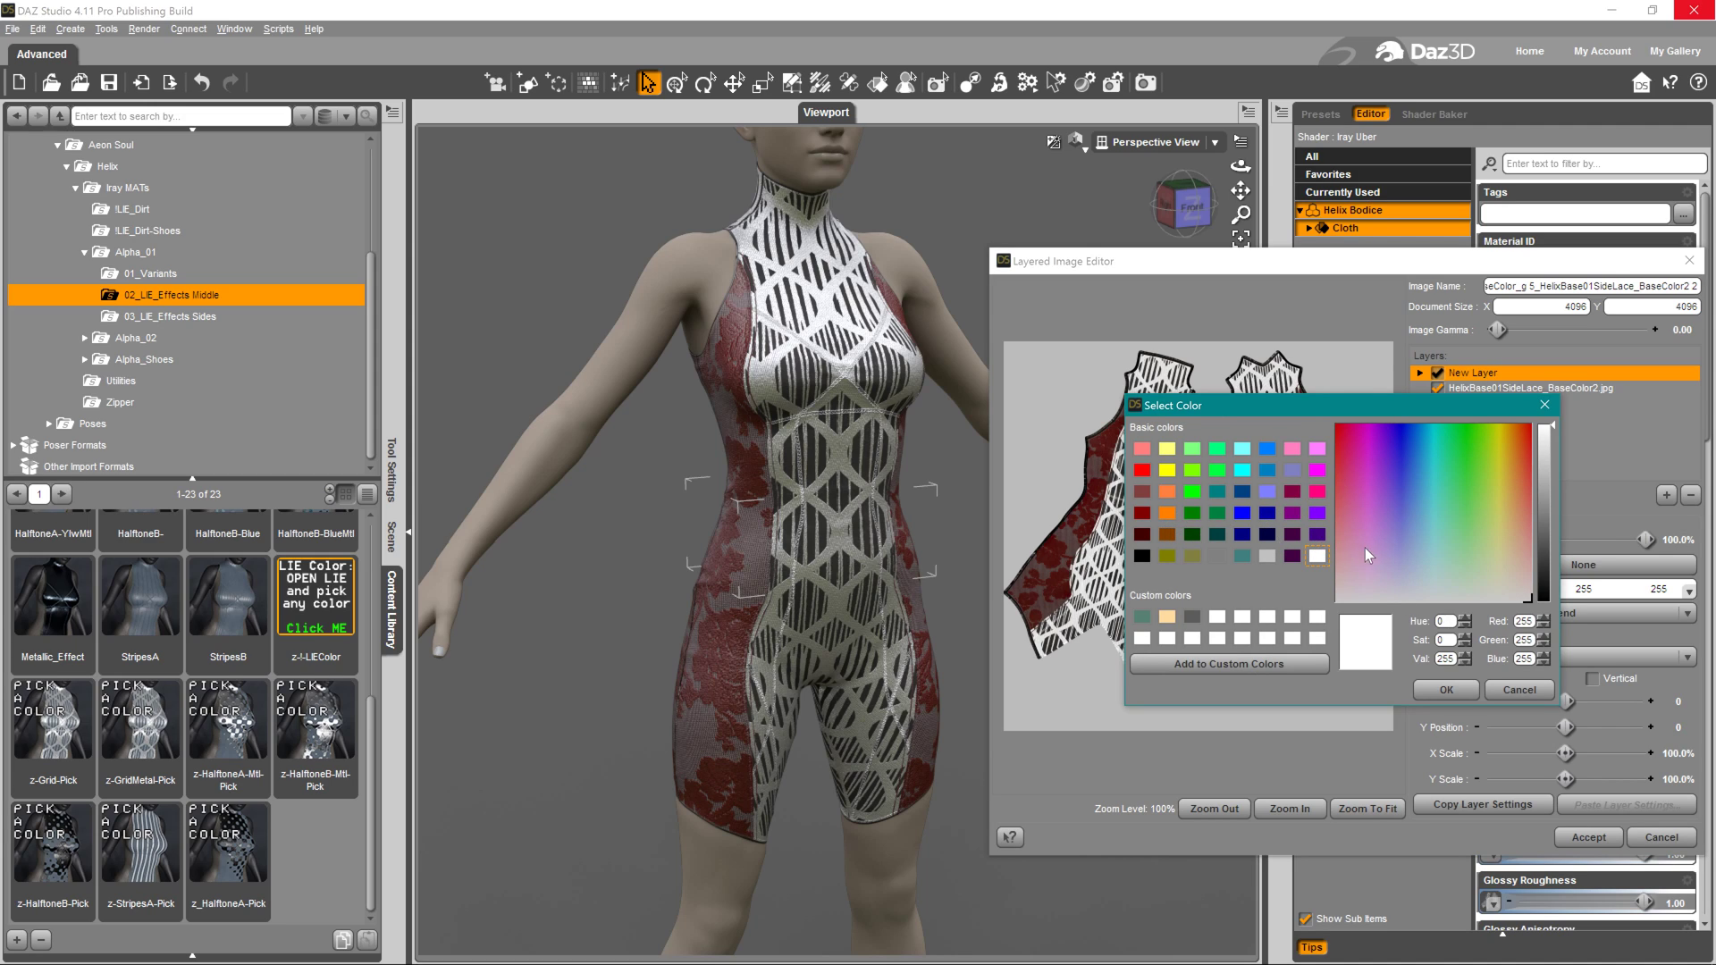
pyautogui.moveTo(1521, 547)
pyautogui.mouseDown()
pyautogui.moveTo(1548, 510)
pyautogui.moveTo(1548, 551)
pyautogui.mouseUp()
pyautogui.click(1446, 690)
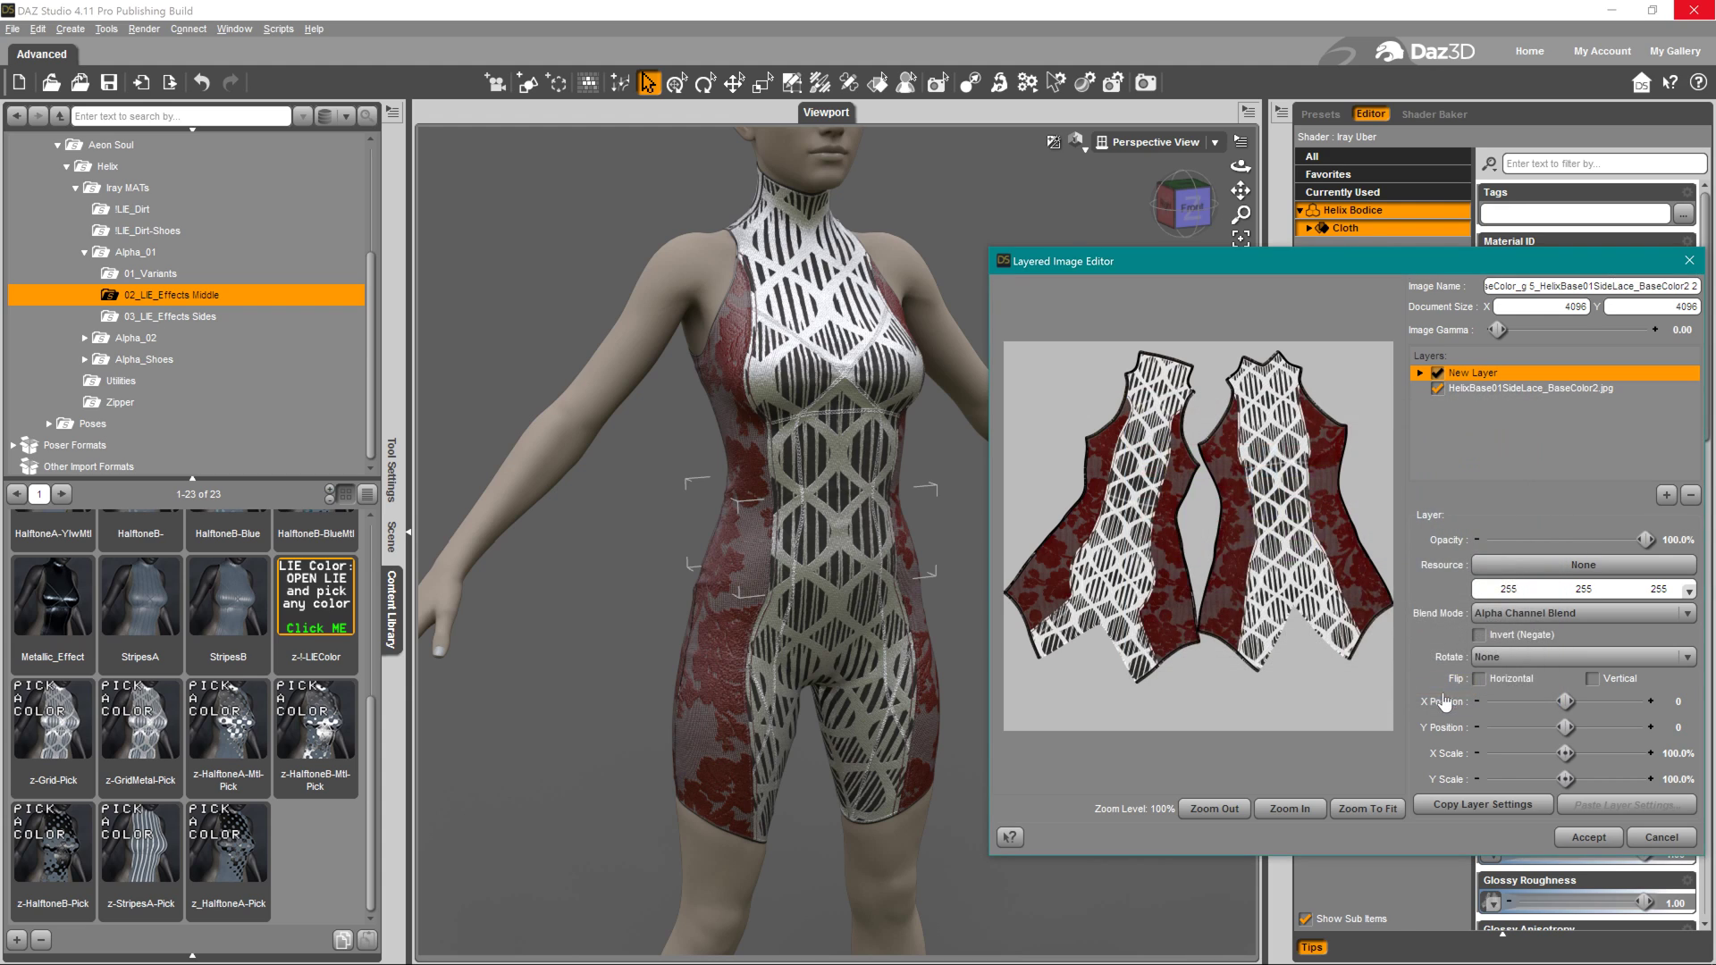
pyautogui.click(1539, 591)
pyautogui.moveTo(1550, 553); pyautogui.dragTo(1554, 543)
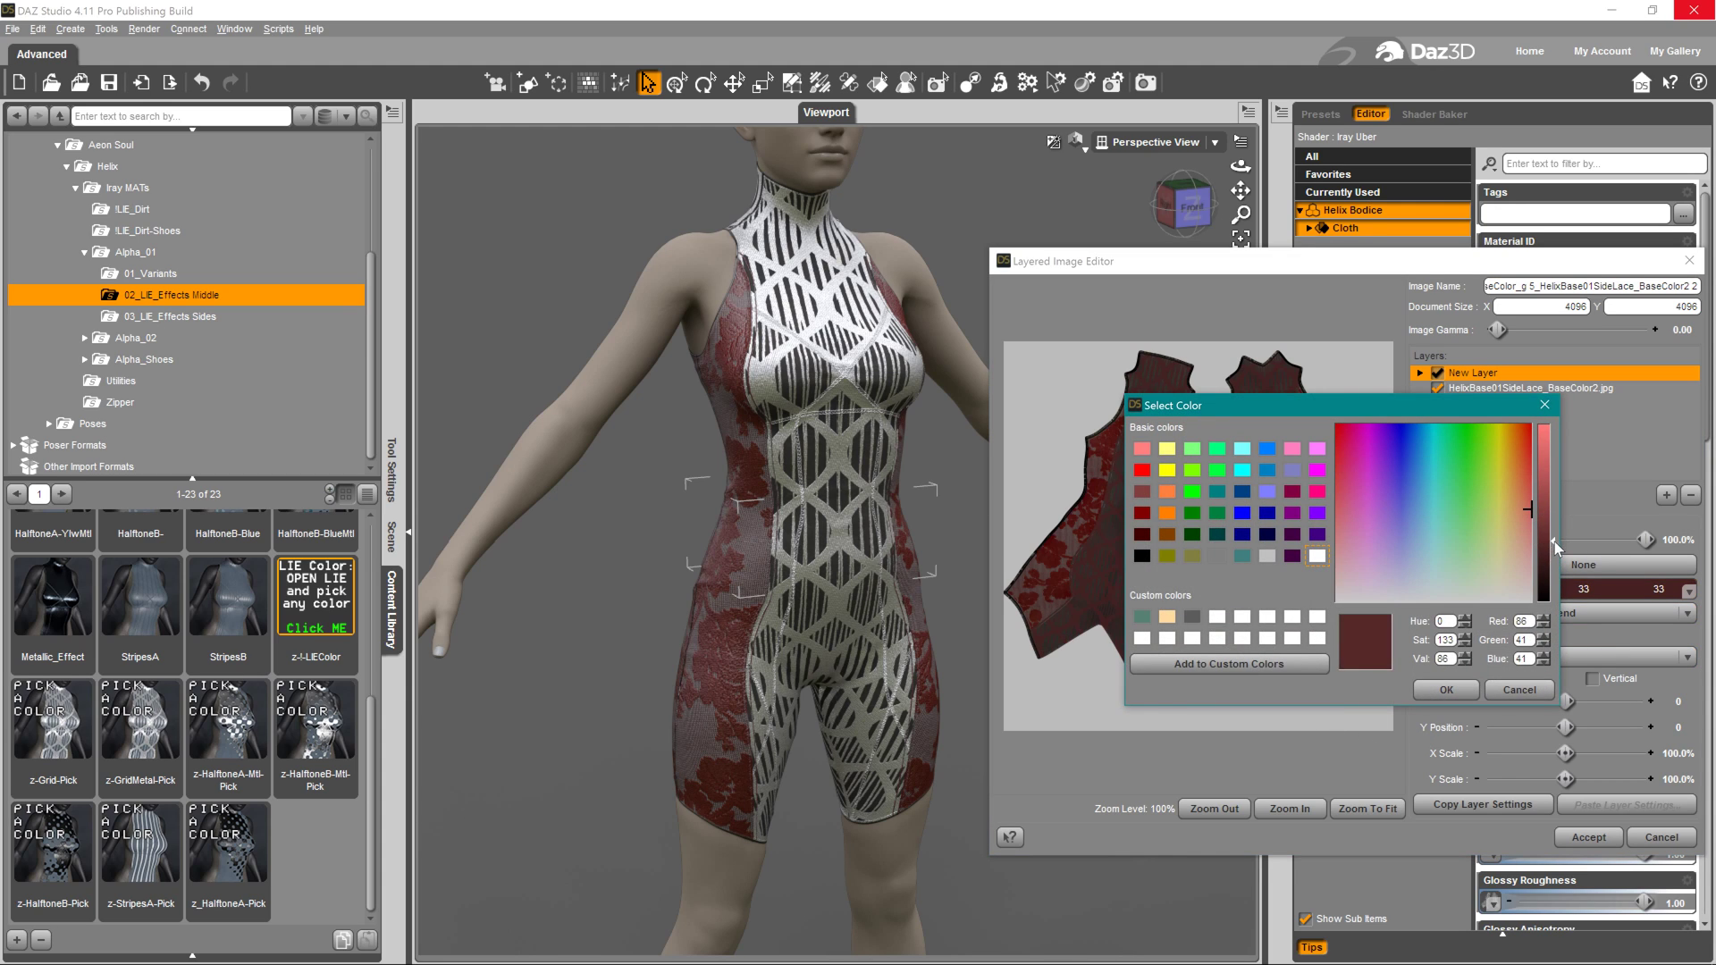
pyautogui.click(1446, 690)
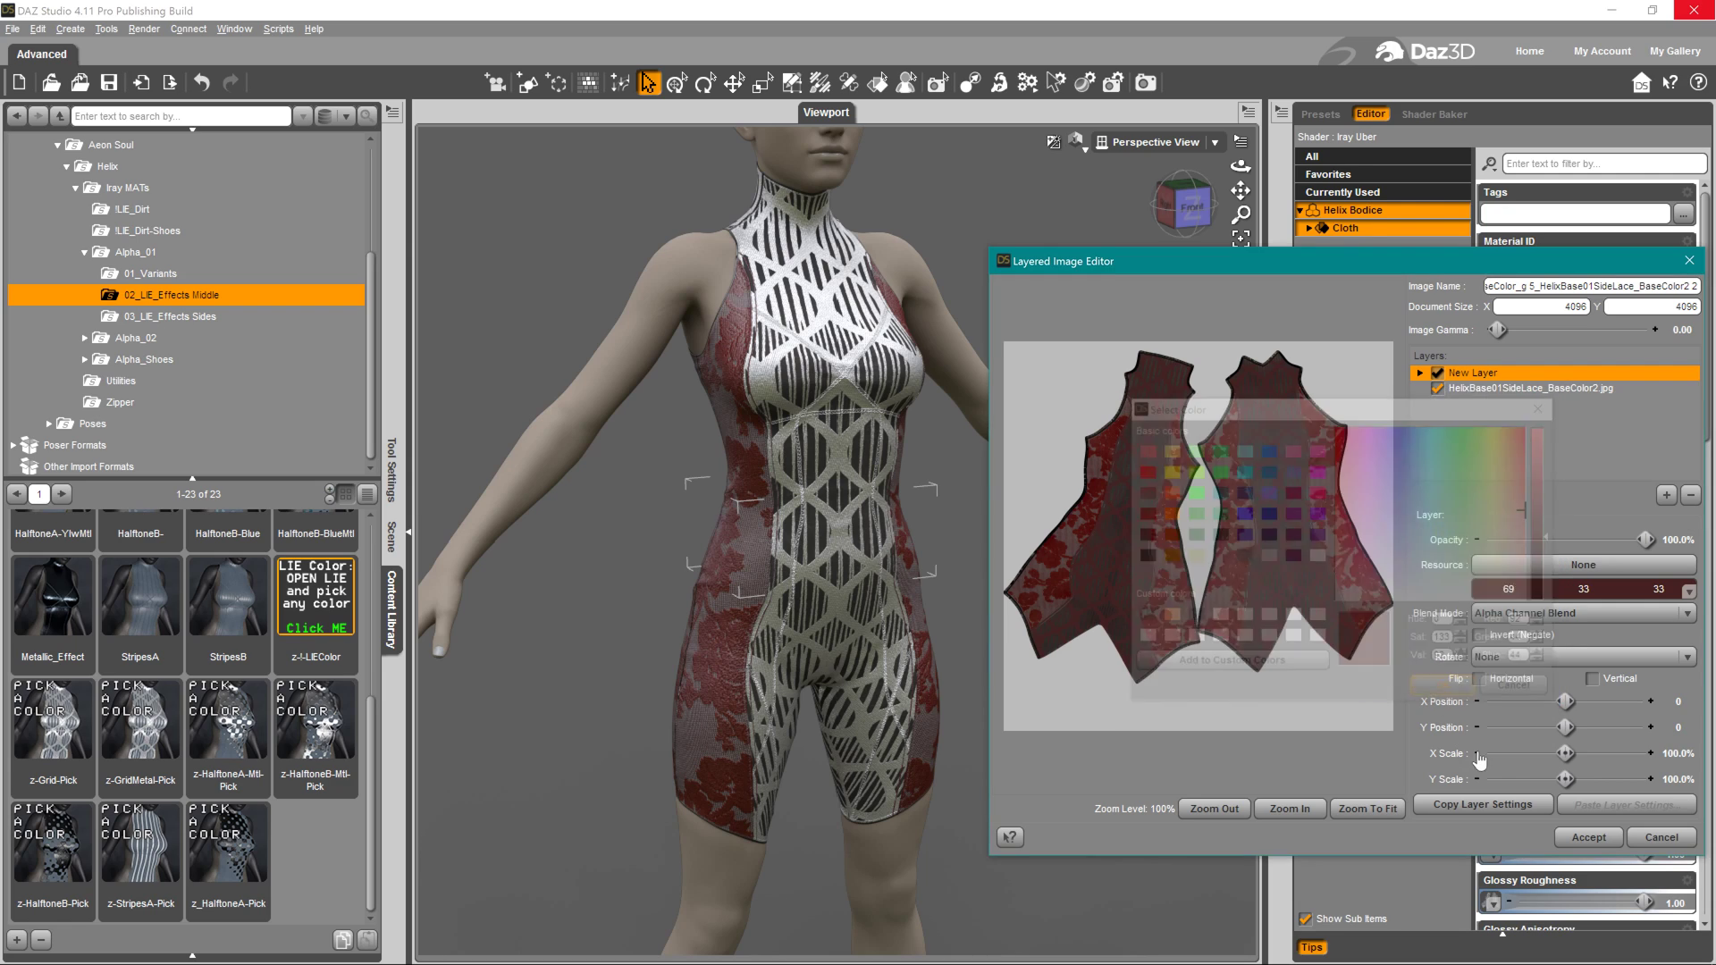
pyautogui.click(1557, 833)
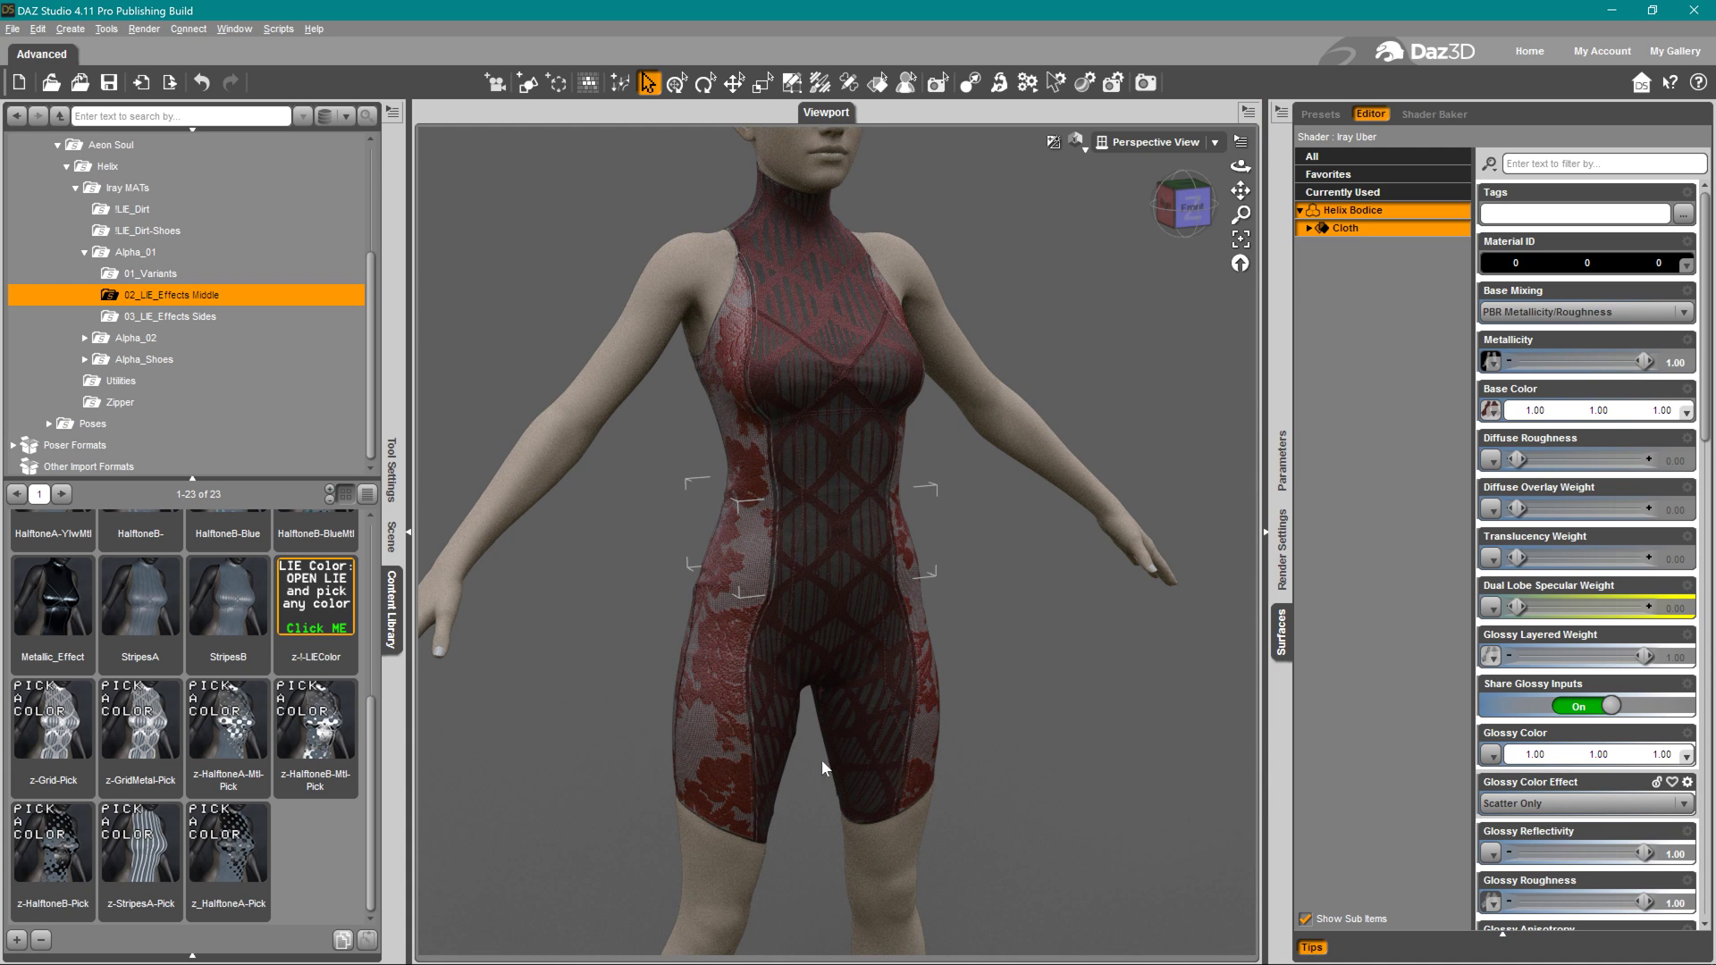
# Reopen the bodice's Base Color map in the Layered Image Editor and recolour the middle grid's New Layer with the basic orange
pyautogui.click(1490, 410)
pyautogui.click(1024, 66)
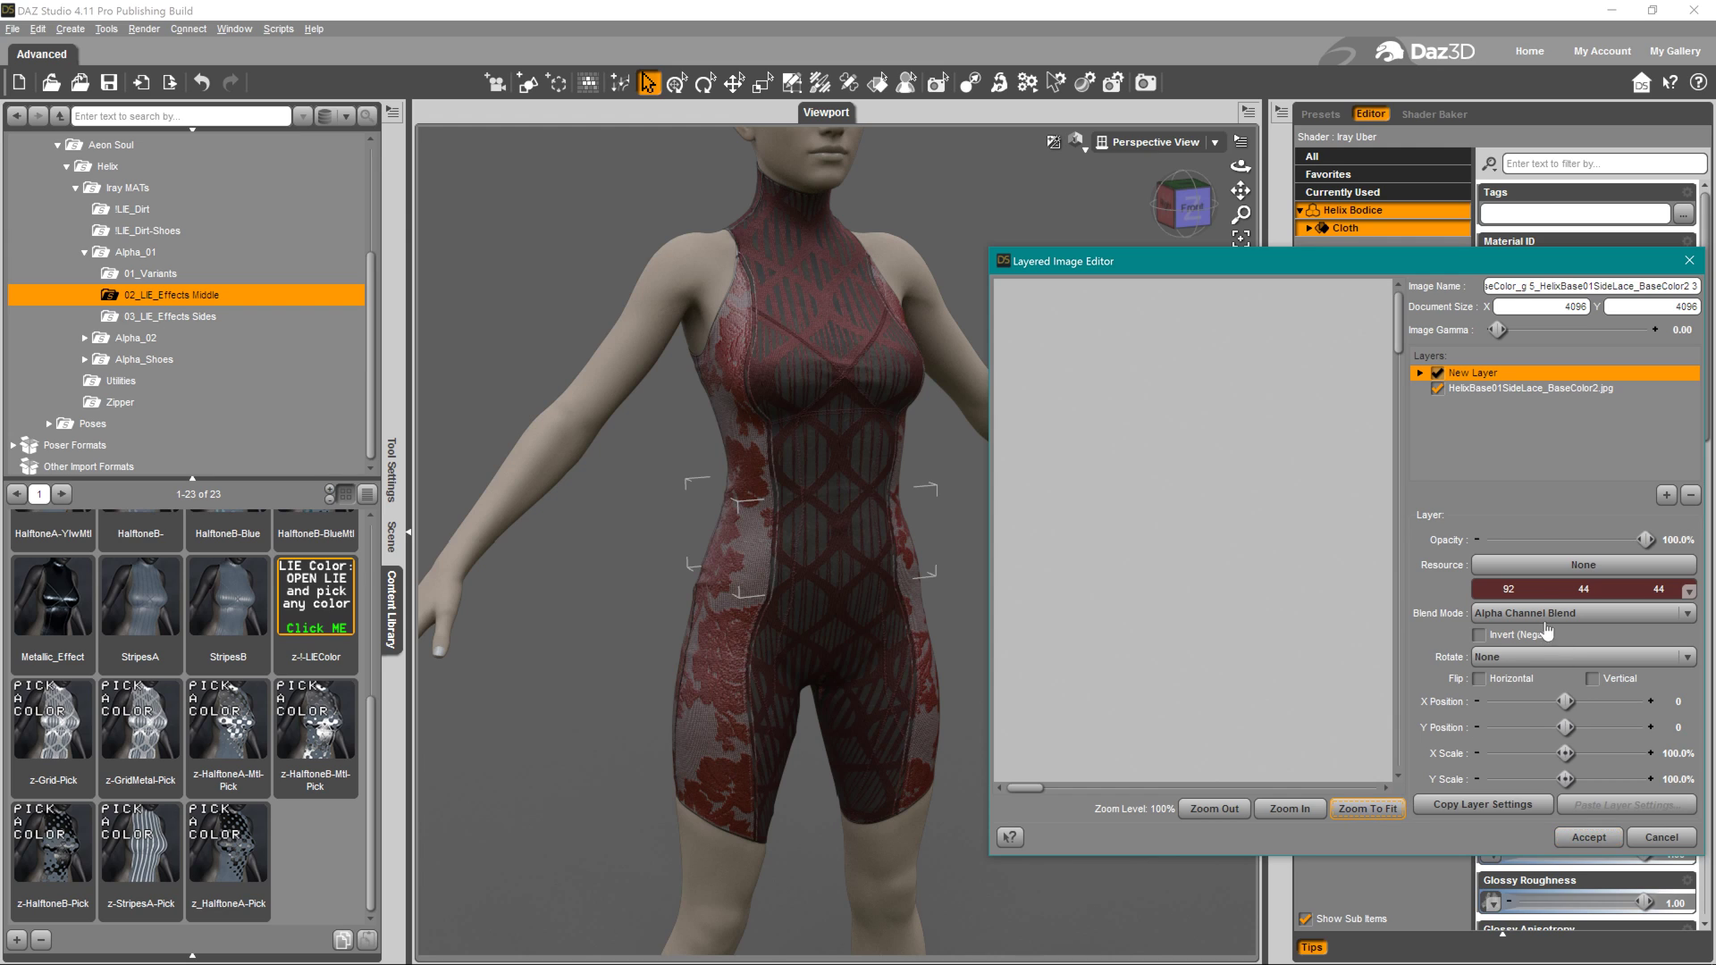
pyautogui.click(1536, 593)
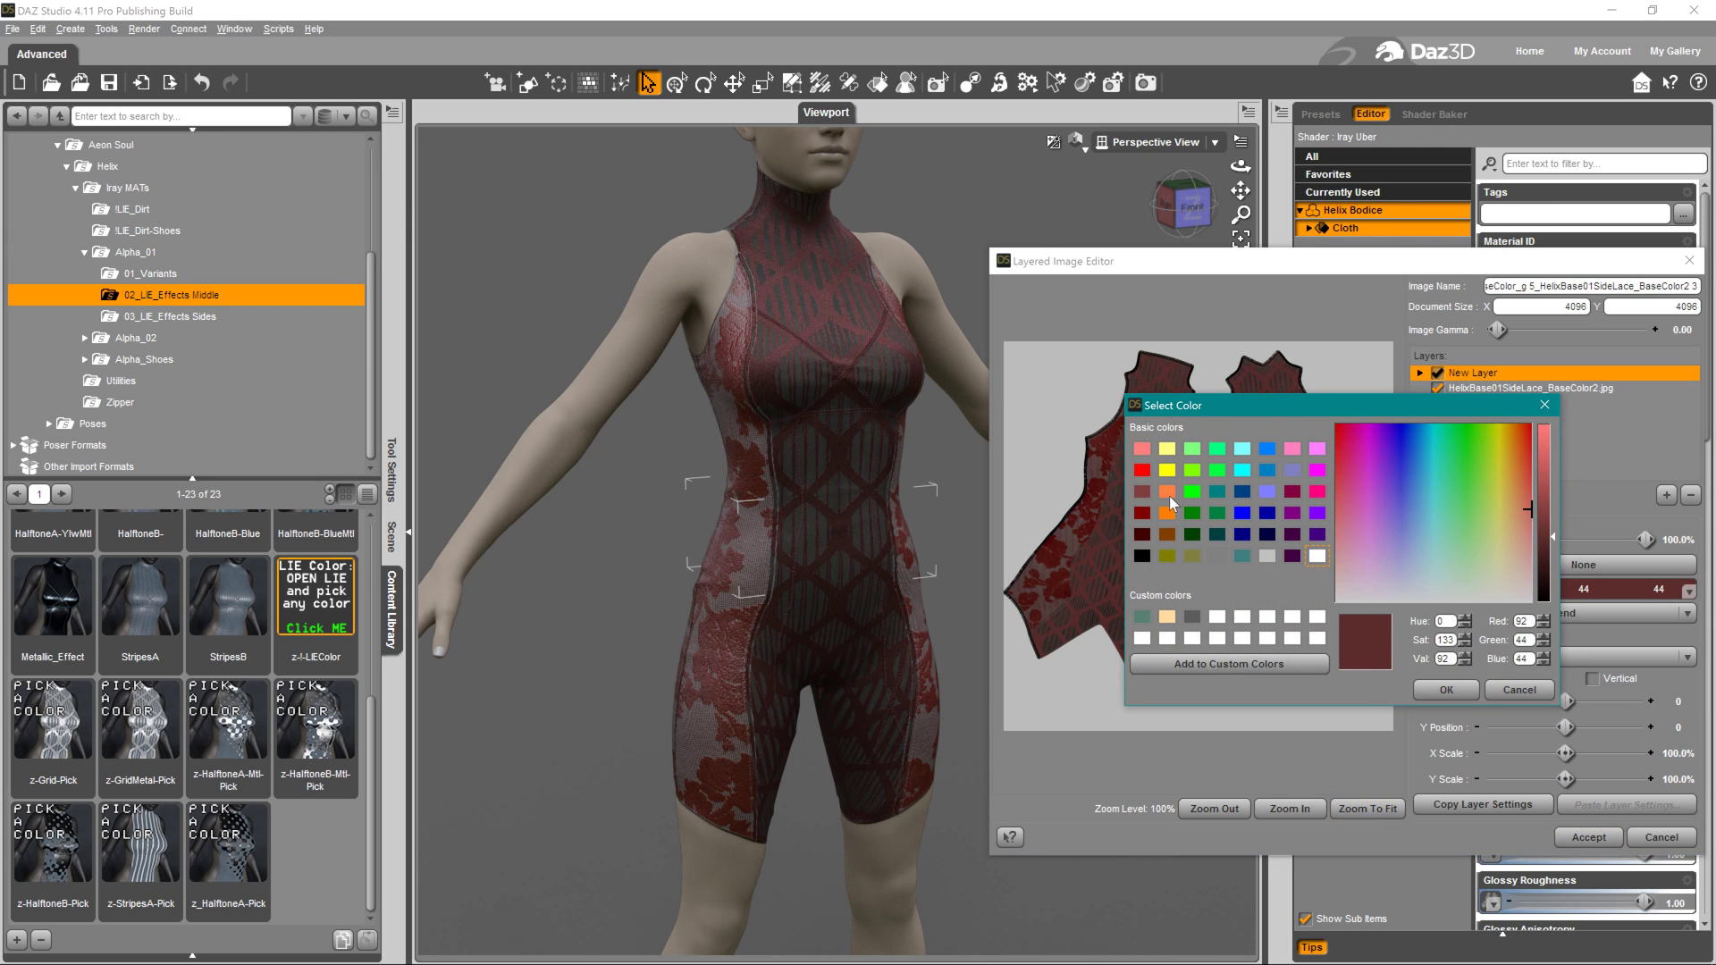
pyautogui.click(1167, 492)
pyautogui.click(1445, 690)
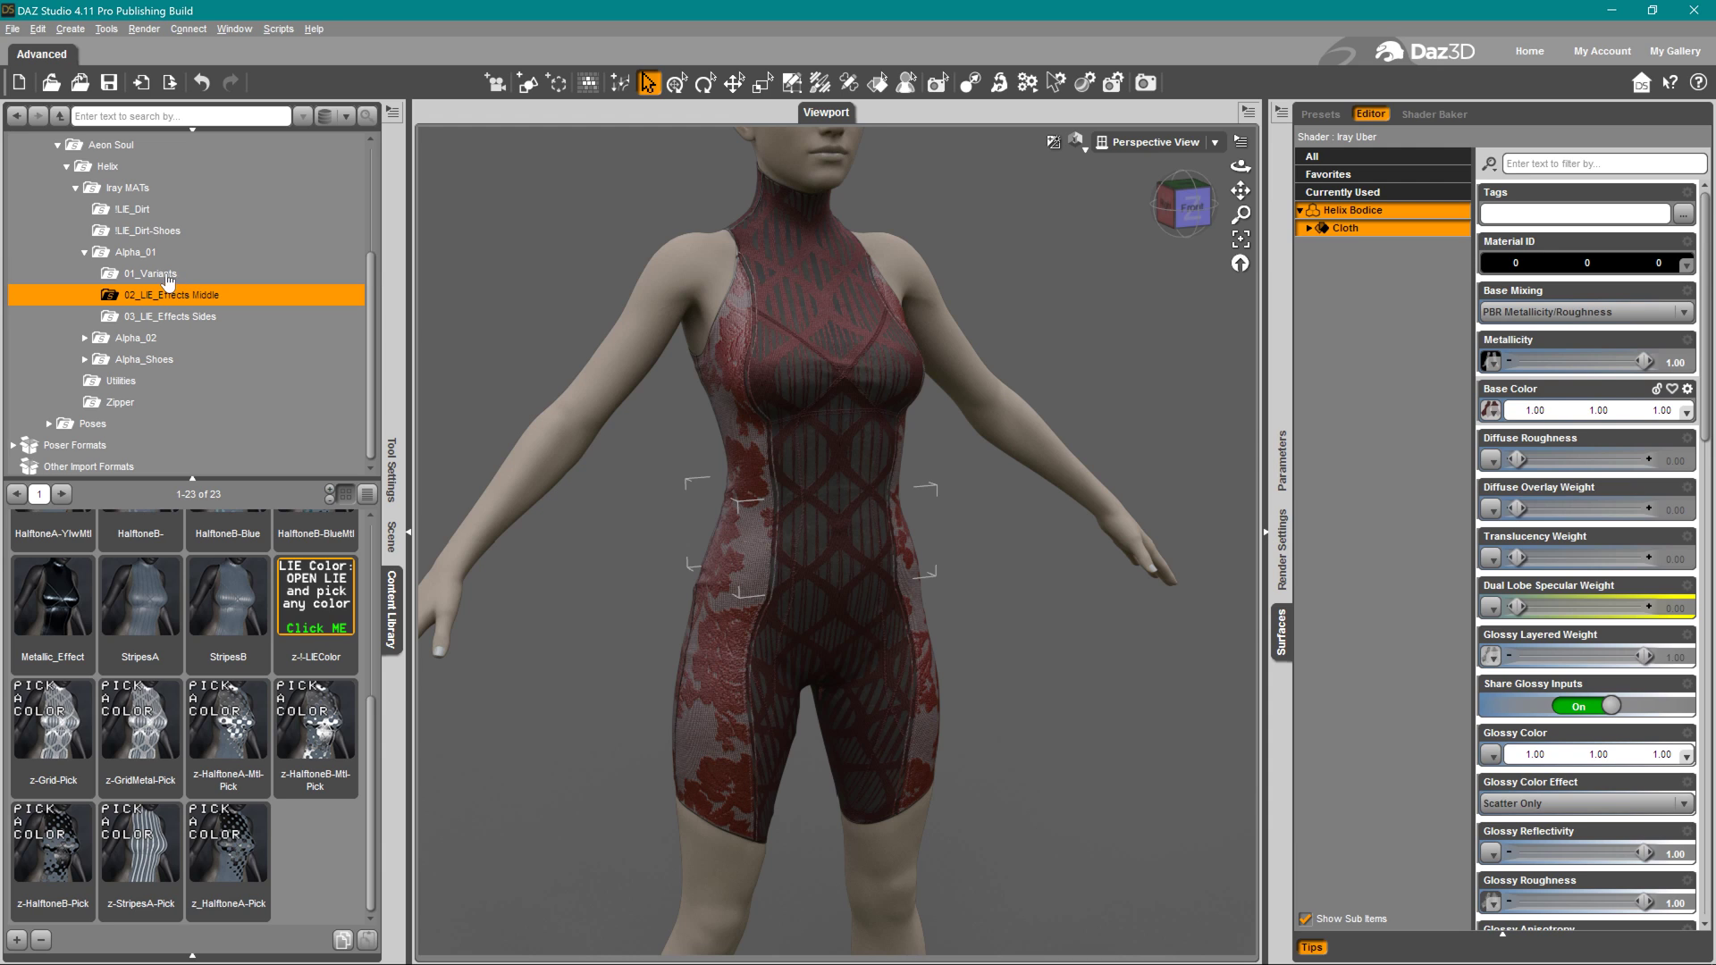
# Apply the SideColor03 variant to the bodice, followed by the Mono08 variant
pyautogui.click(168, 280)
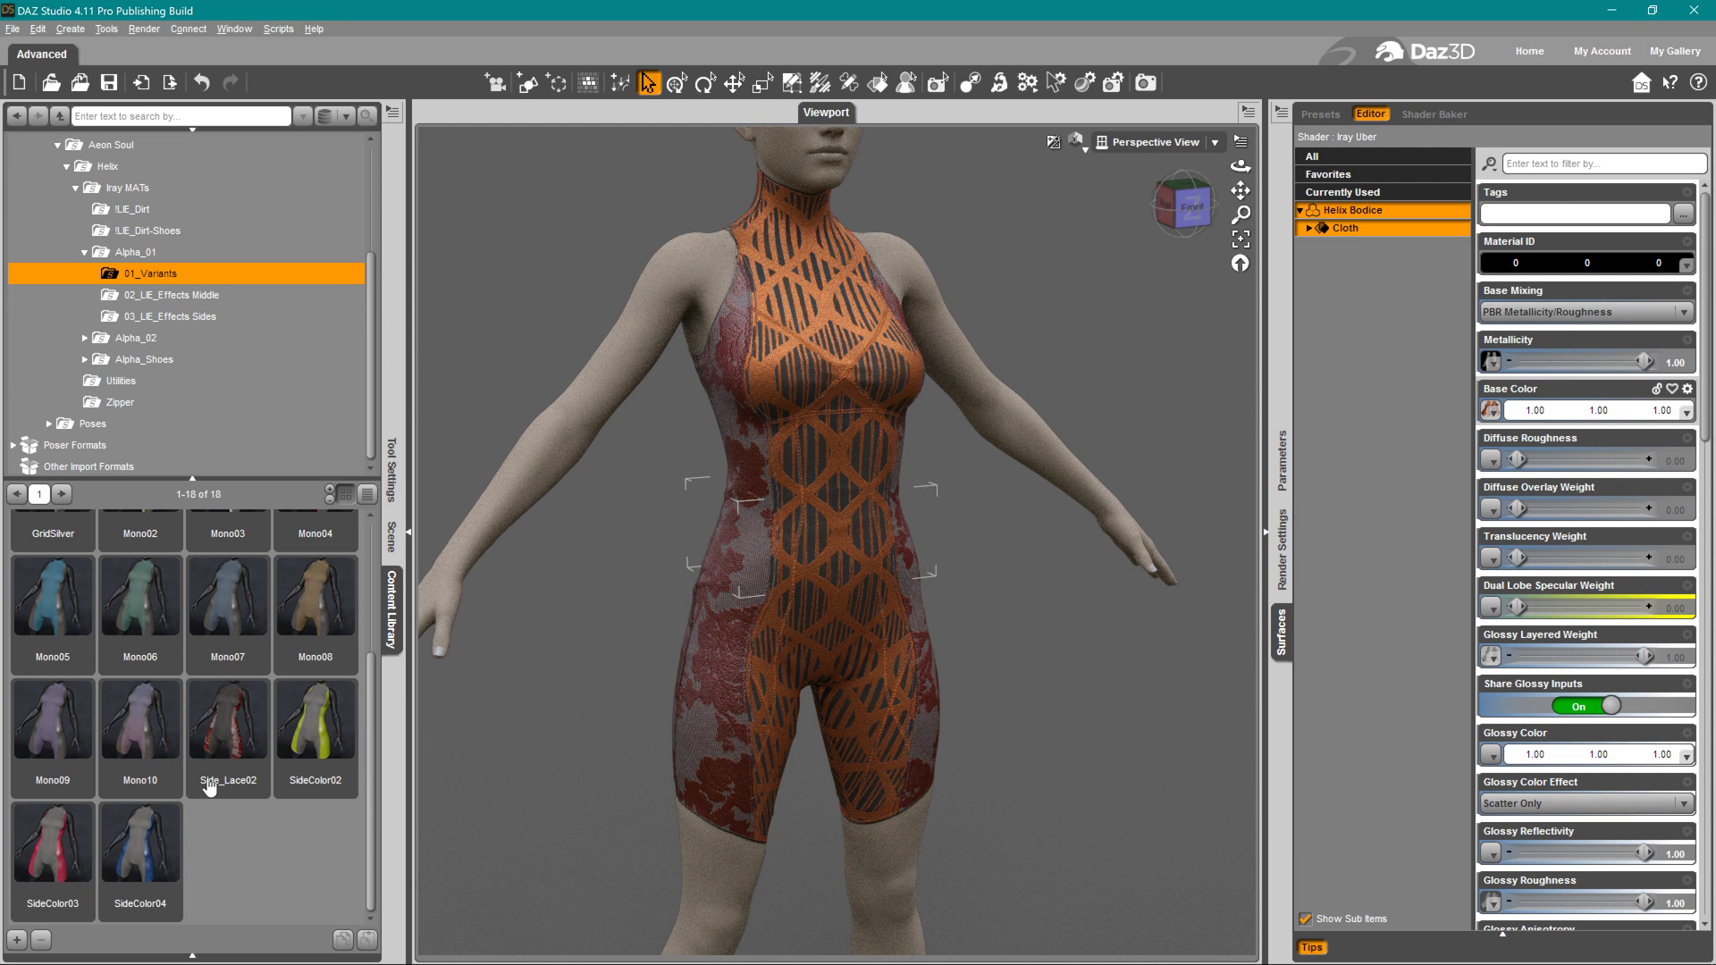
pyautogui.doubleClick(50, 847)
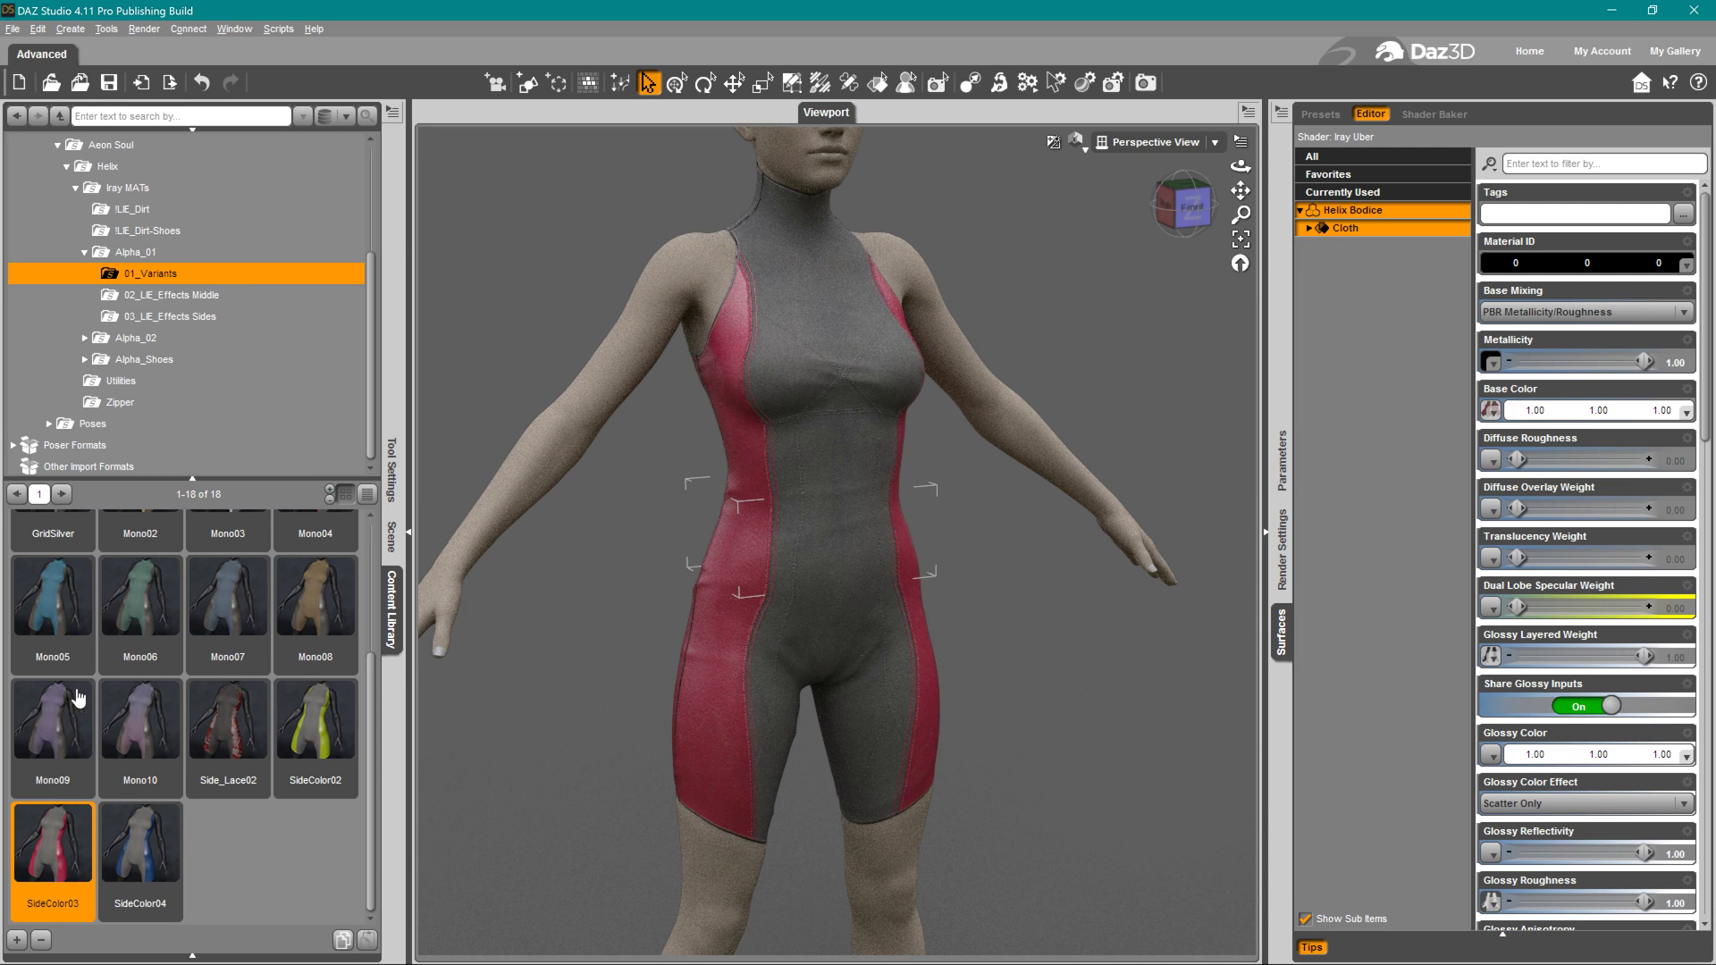
pyautogui.doubleClick(300, 611)
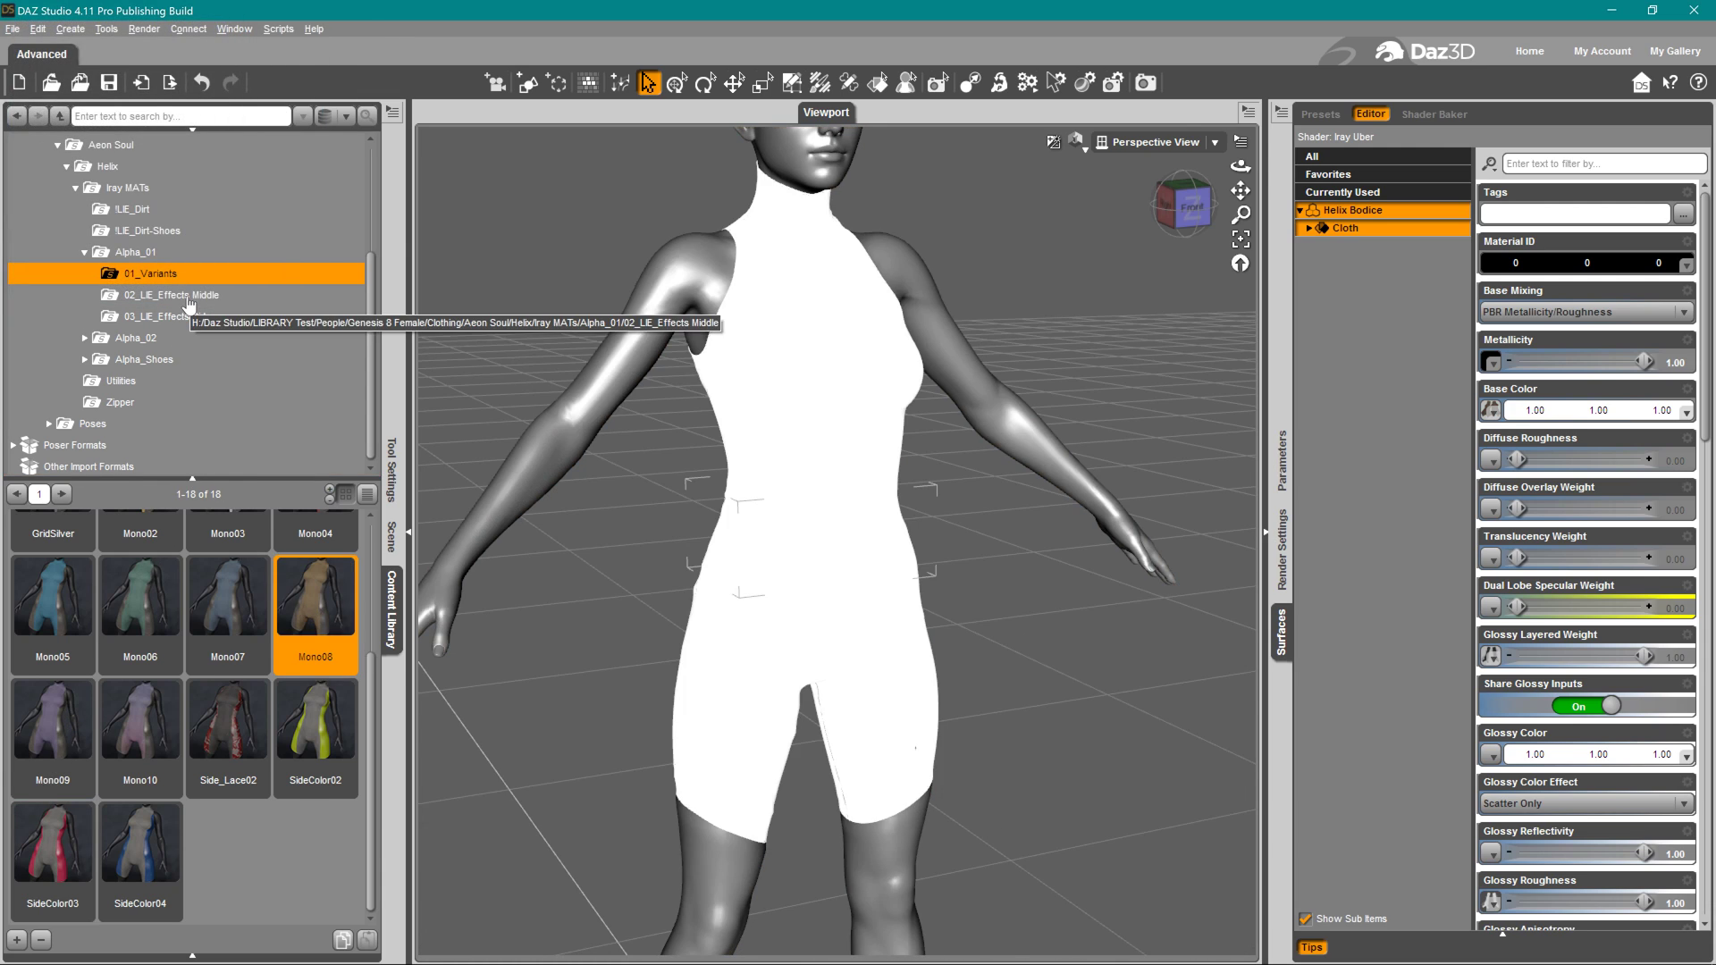
# Layer the Metallic_Effect and z-StripesA-Pick effects over the bodice's middle part
pyautogui.click(190, 297)
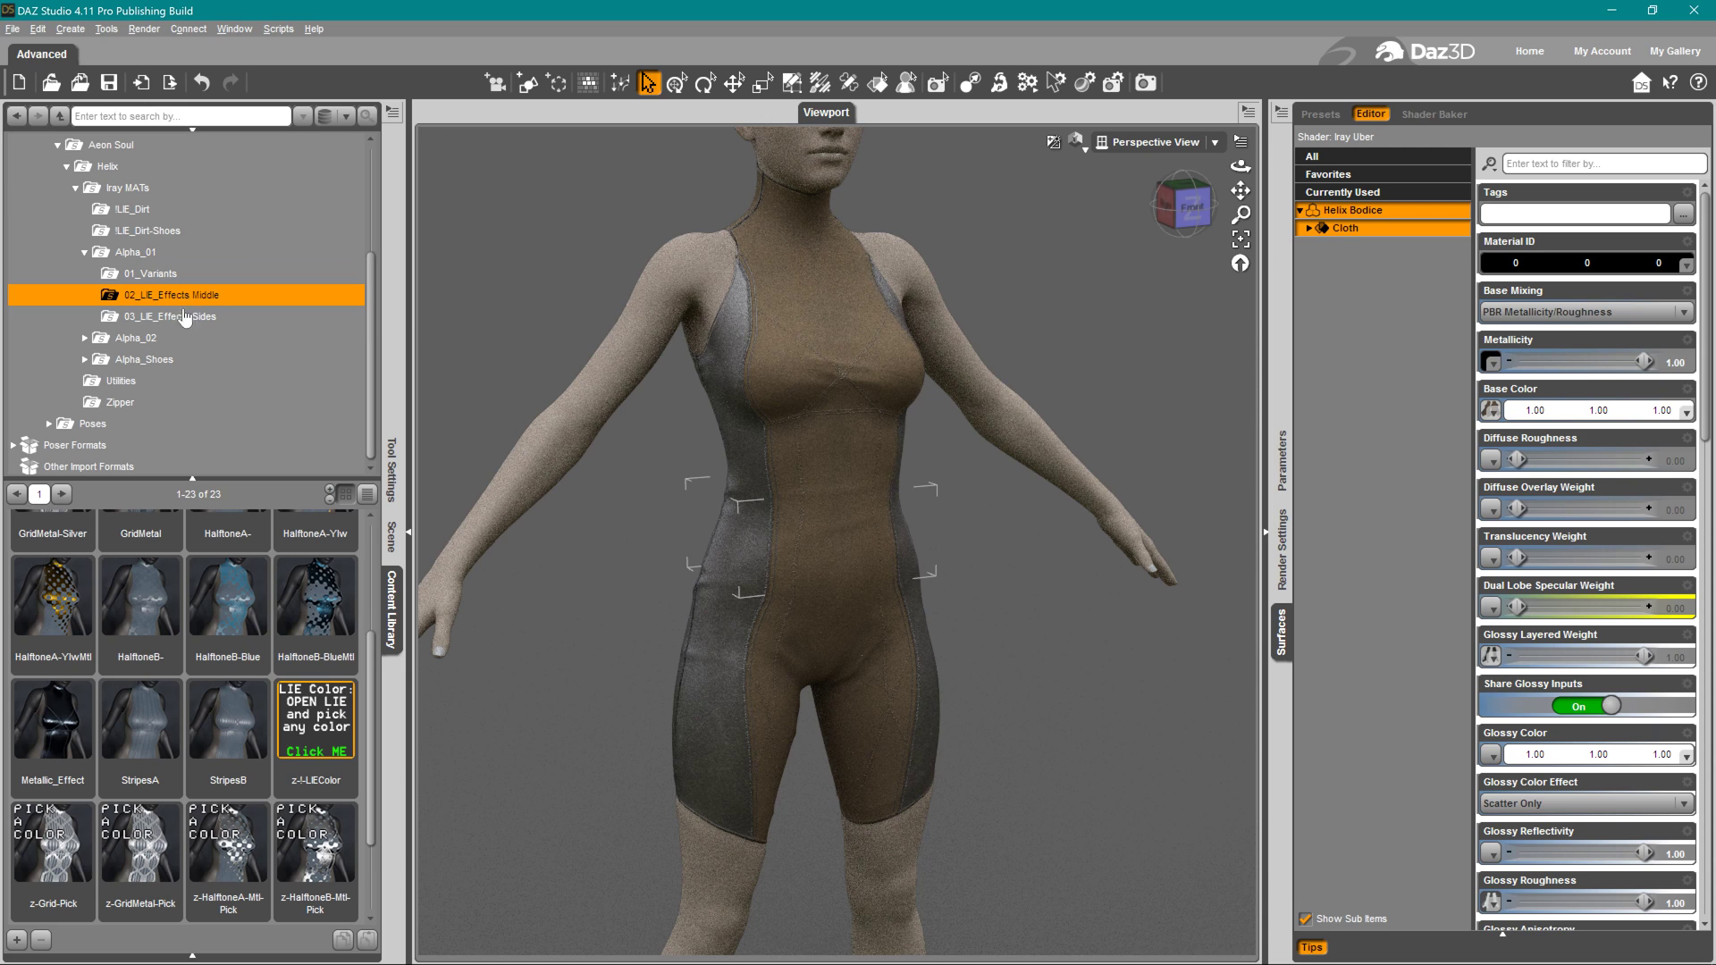
pyautogui.doubleClick(65, 733)
pyautogui.moveTo(371, 687); pyautogui.dragTo(377, 735)
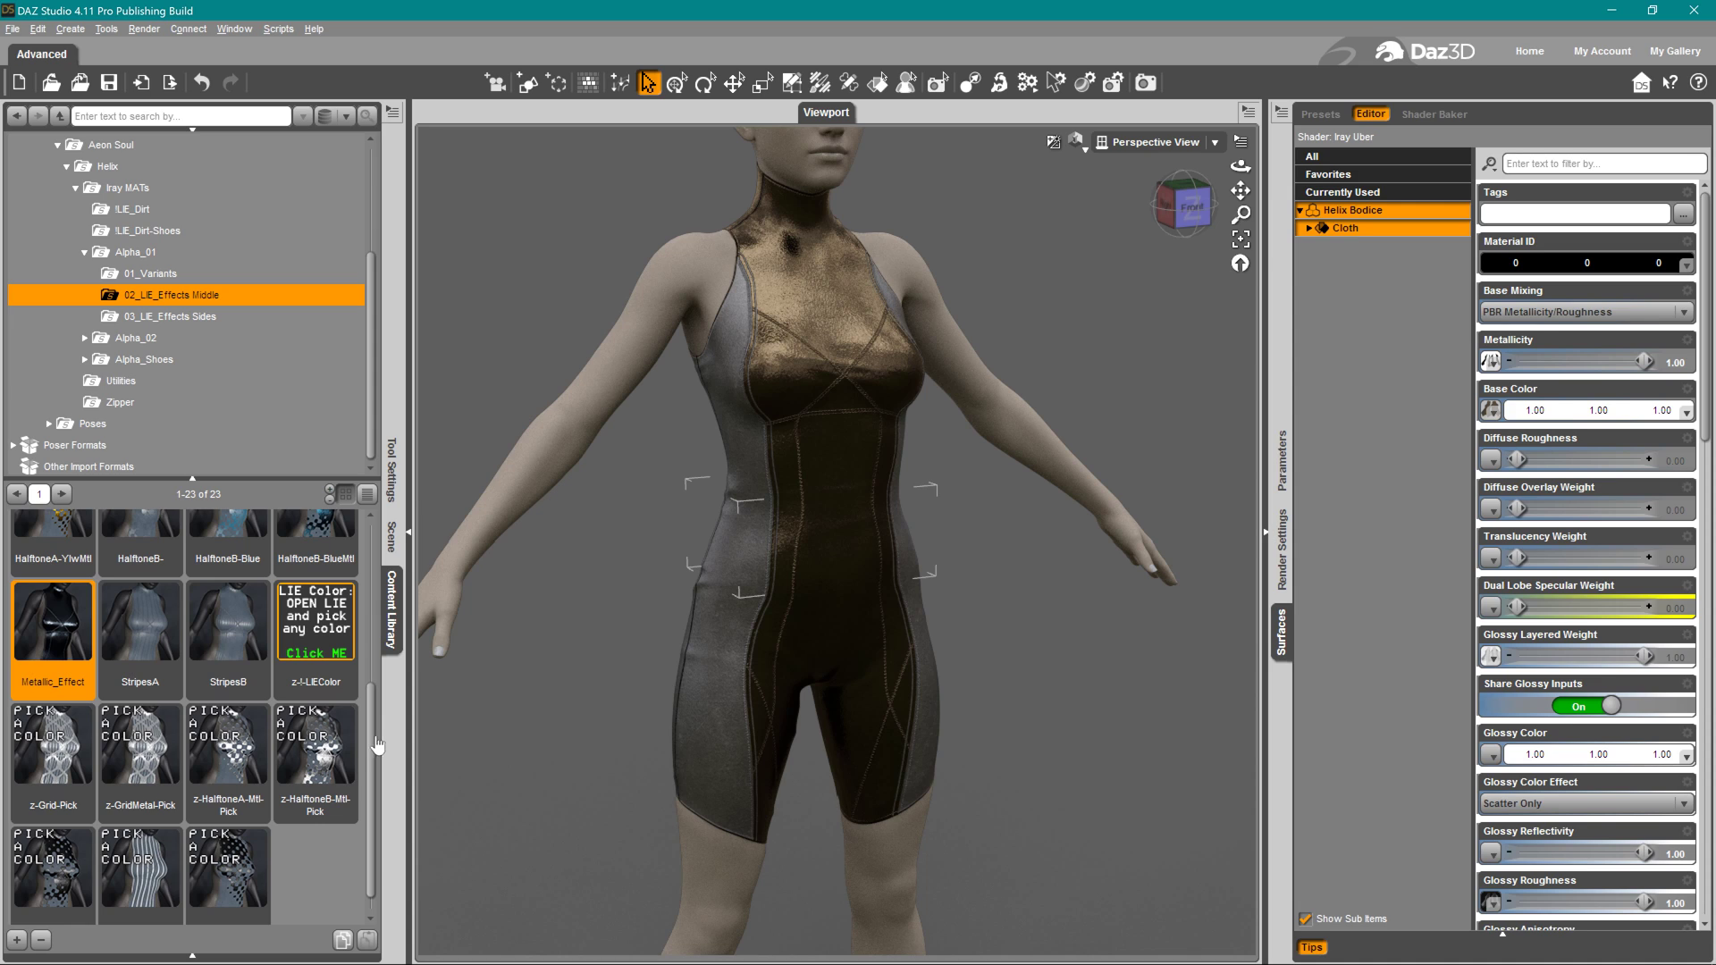
pyautogui.doubleClick(152, 873)
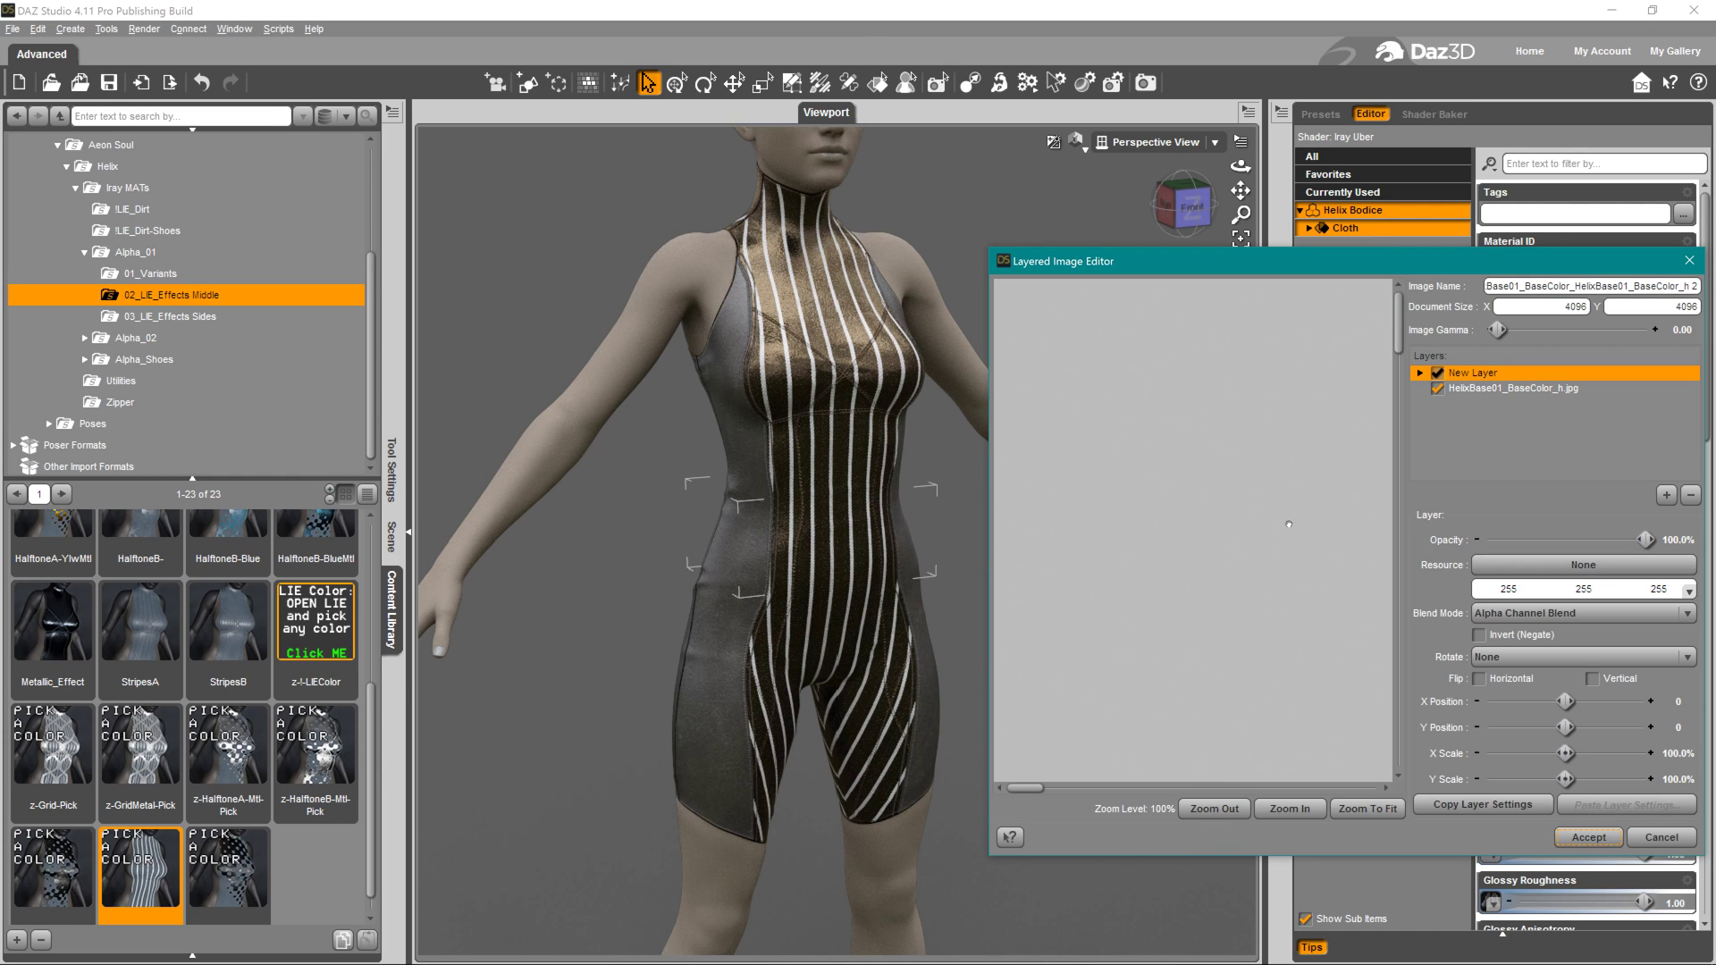
# Recolour the middle stripes' New Layer dark magenta (128, 0, 64) in the bodice's Base Color map
pyautogui.click(1551, 595)
pyautogui.click(1293, 494)
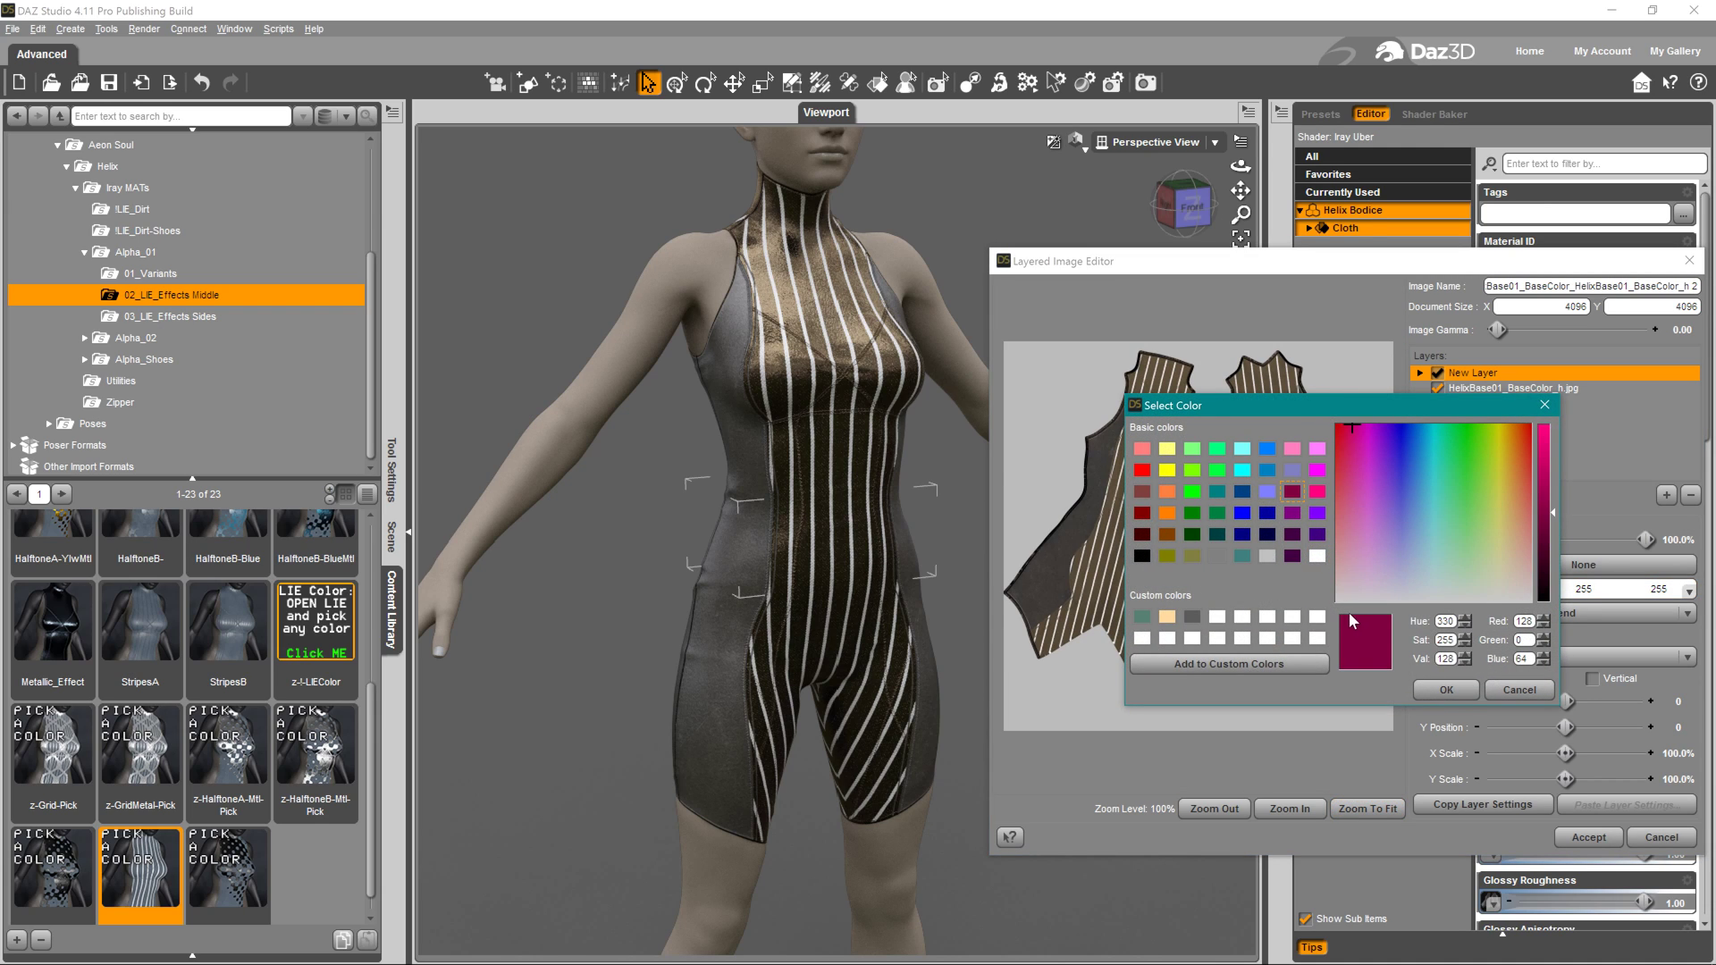
pyautogui.click(1446, 690)
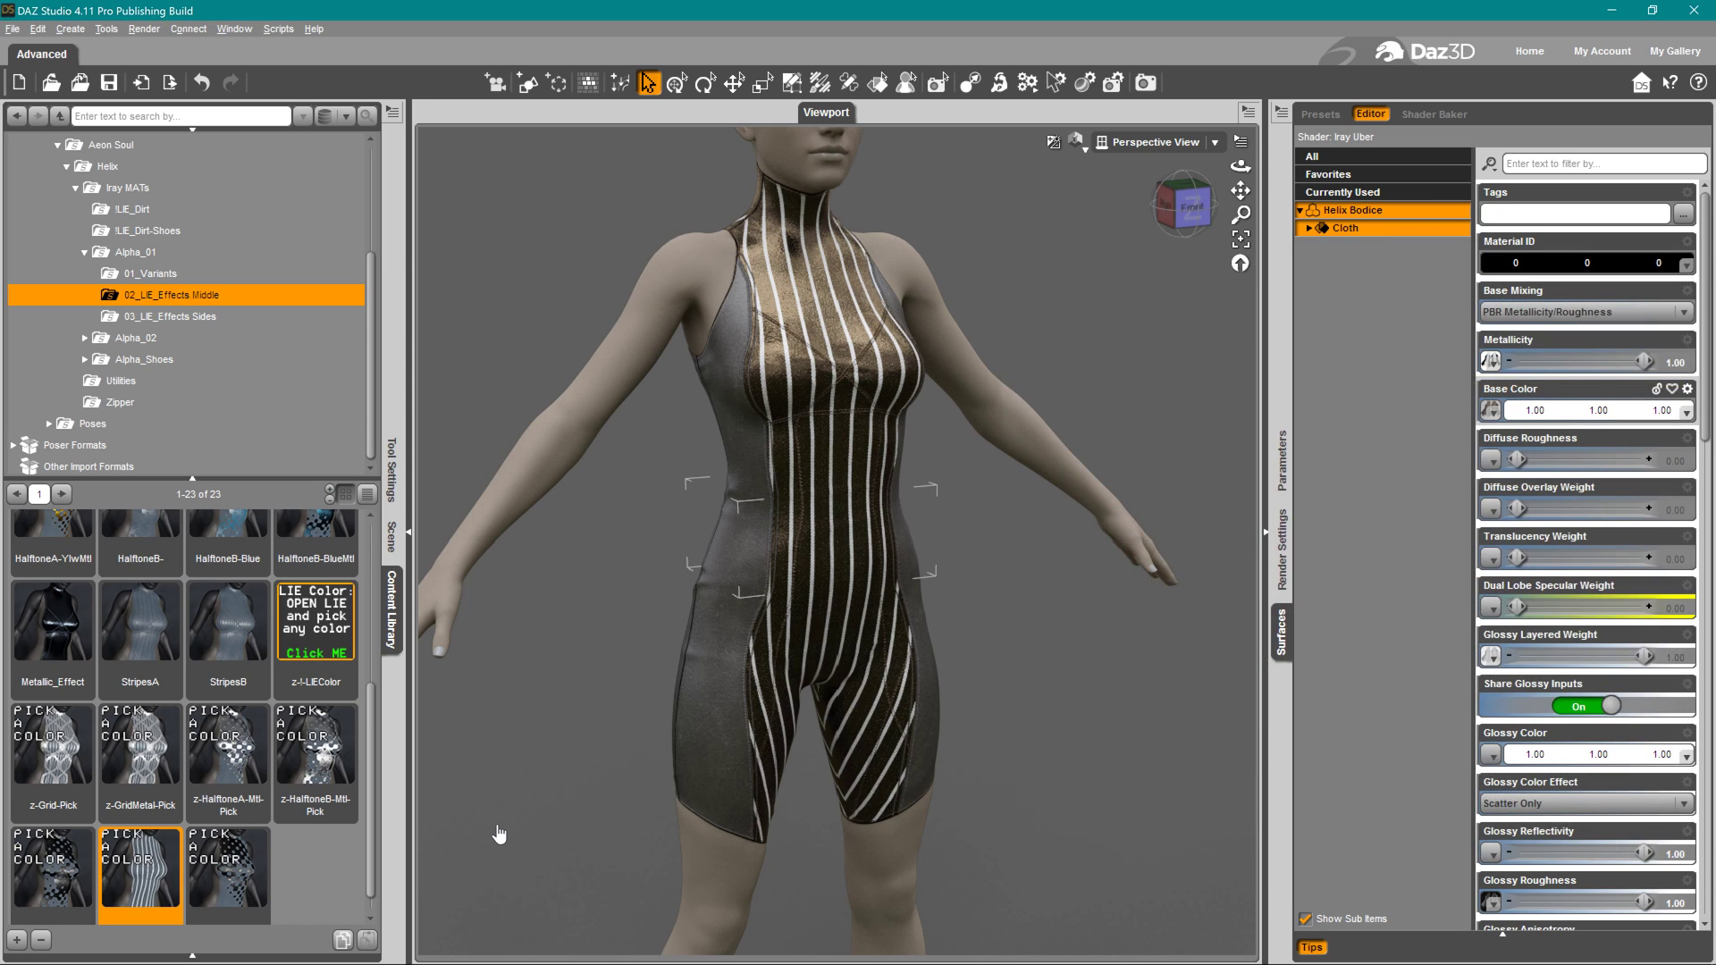
# Layer the 02_Side-Pink, SideMetal and SideInsulated effects over the bodice's side panels
pyautogui.click(204, 318)
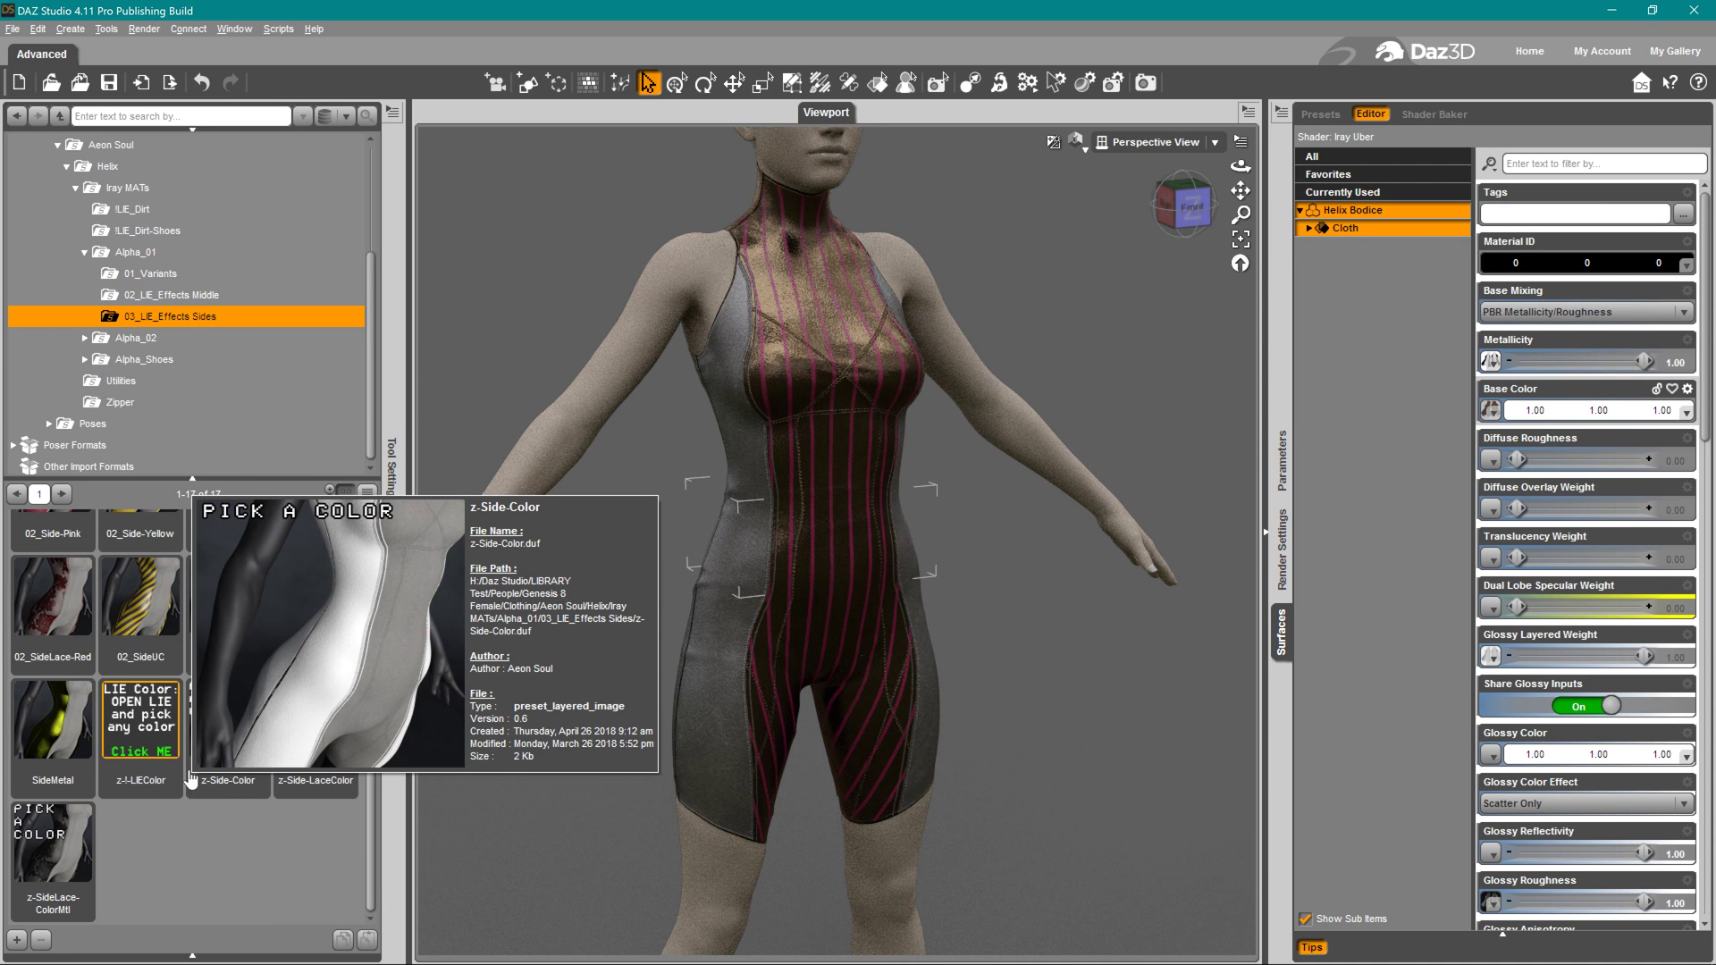
pyautogui.click(87, 747)
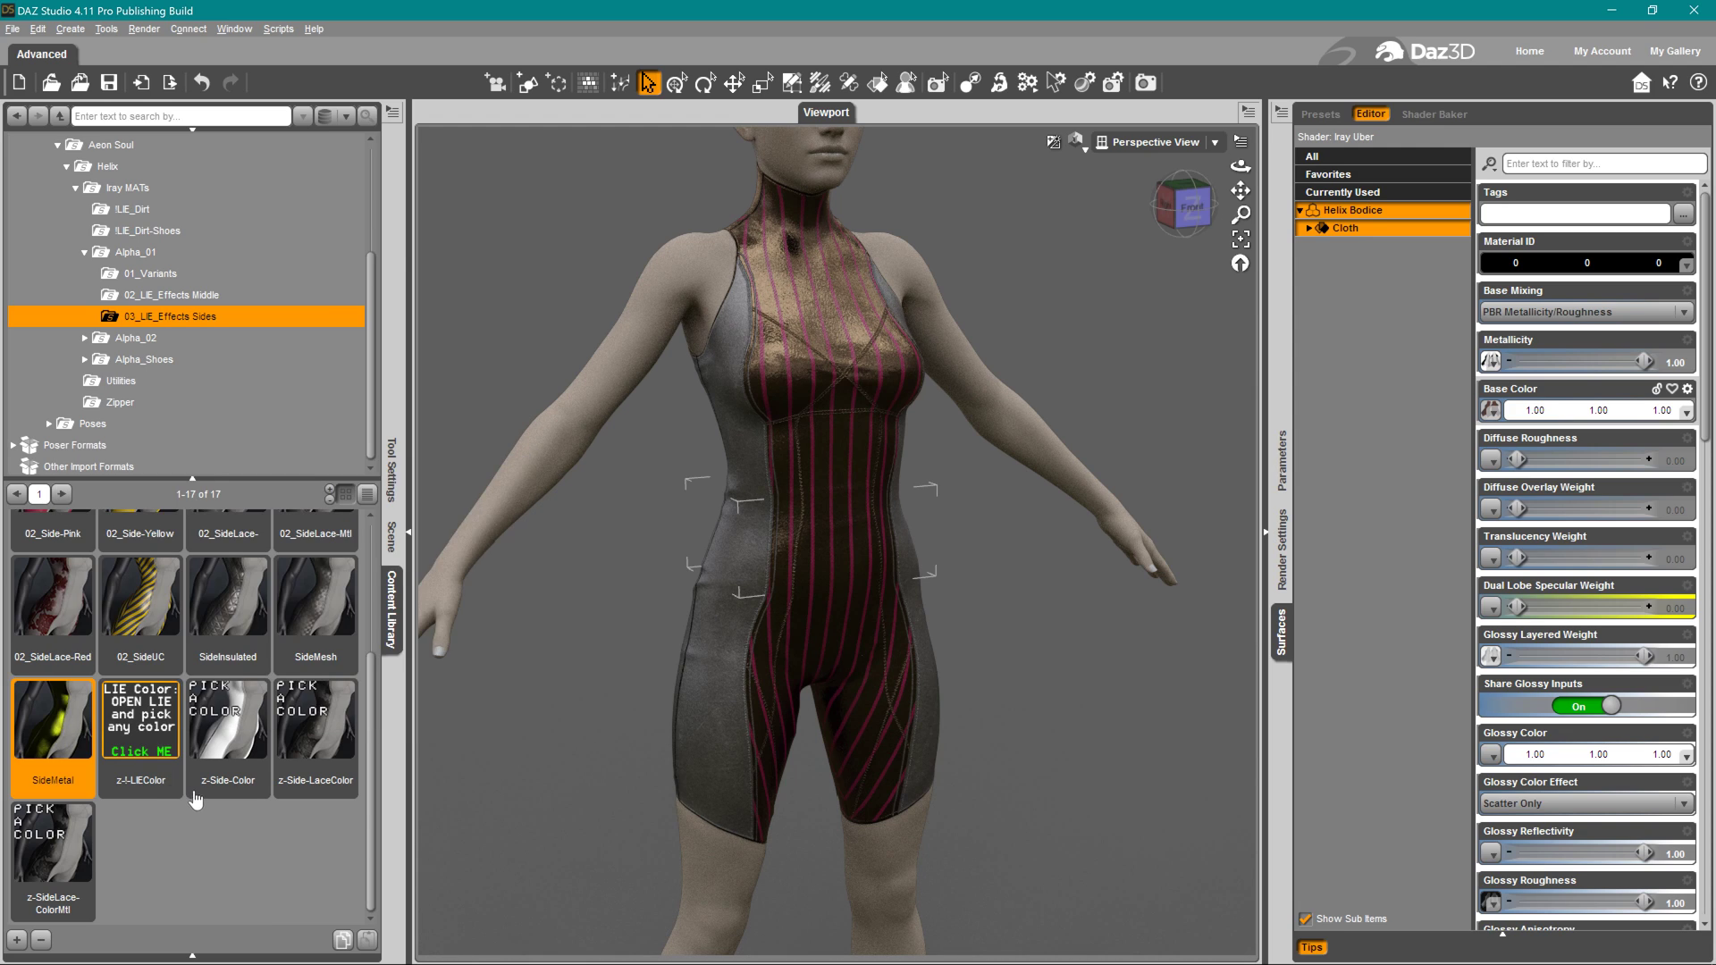
pyautogui.moveTo(370, 735); pyautogui.dragTo(391, 638)
pyautogui.click(70, 630)
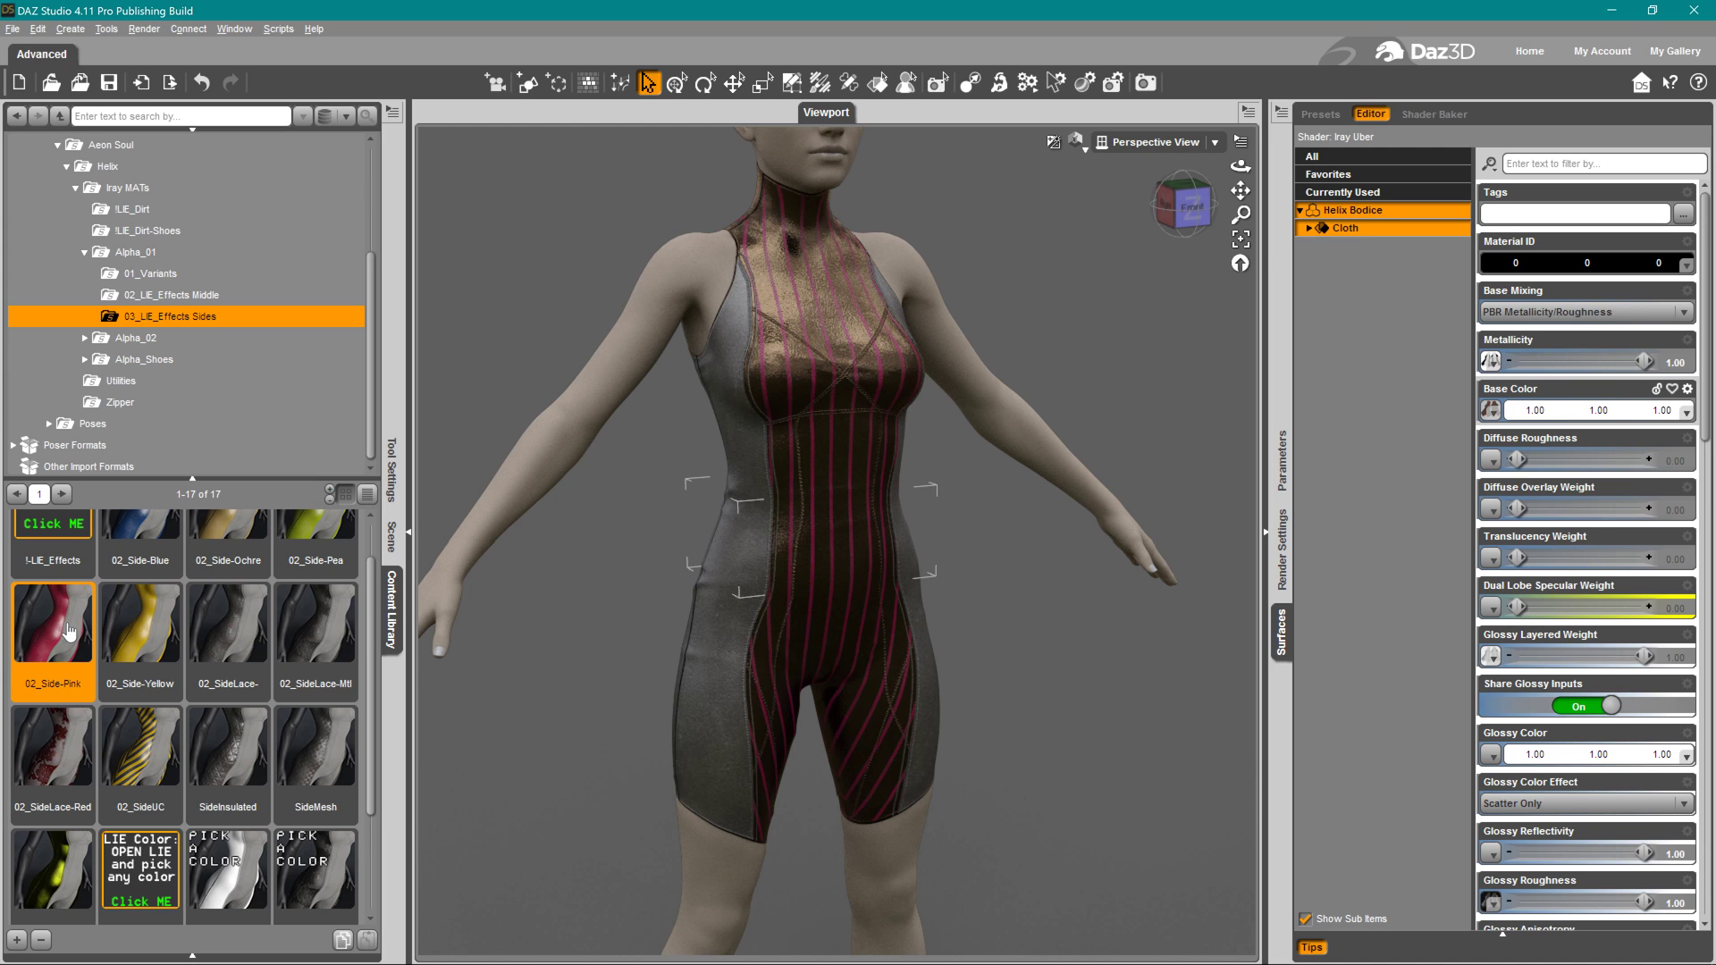
pyautogui.scroll(-1, 280, 859)
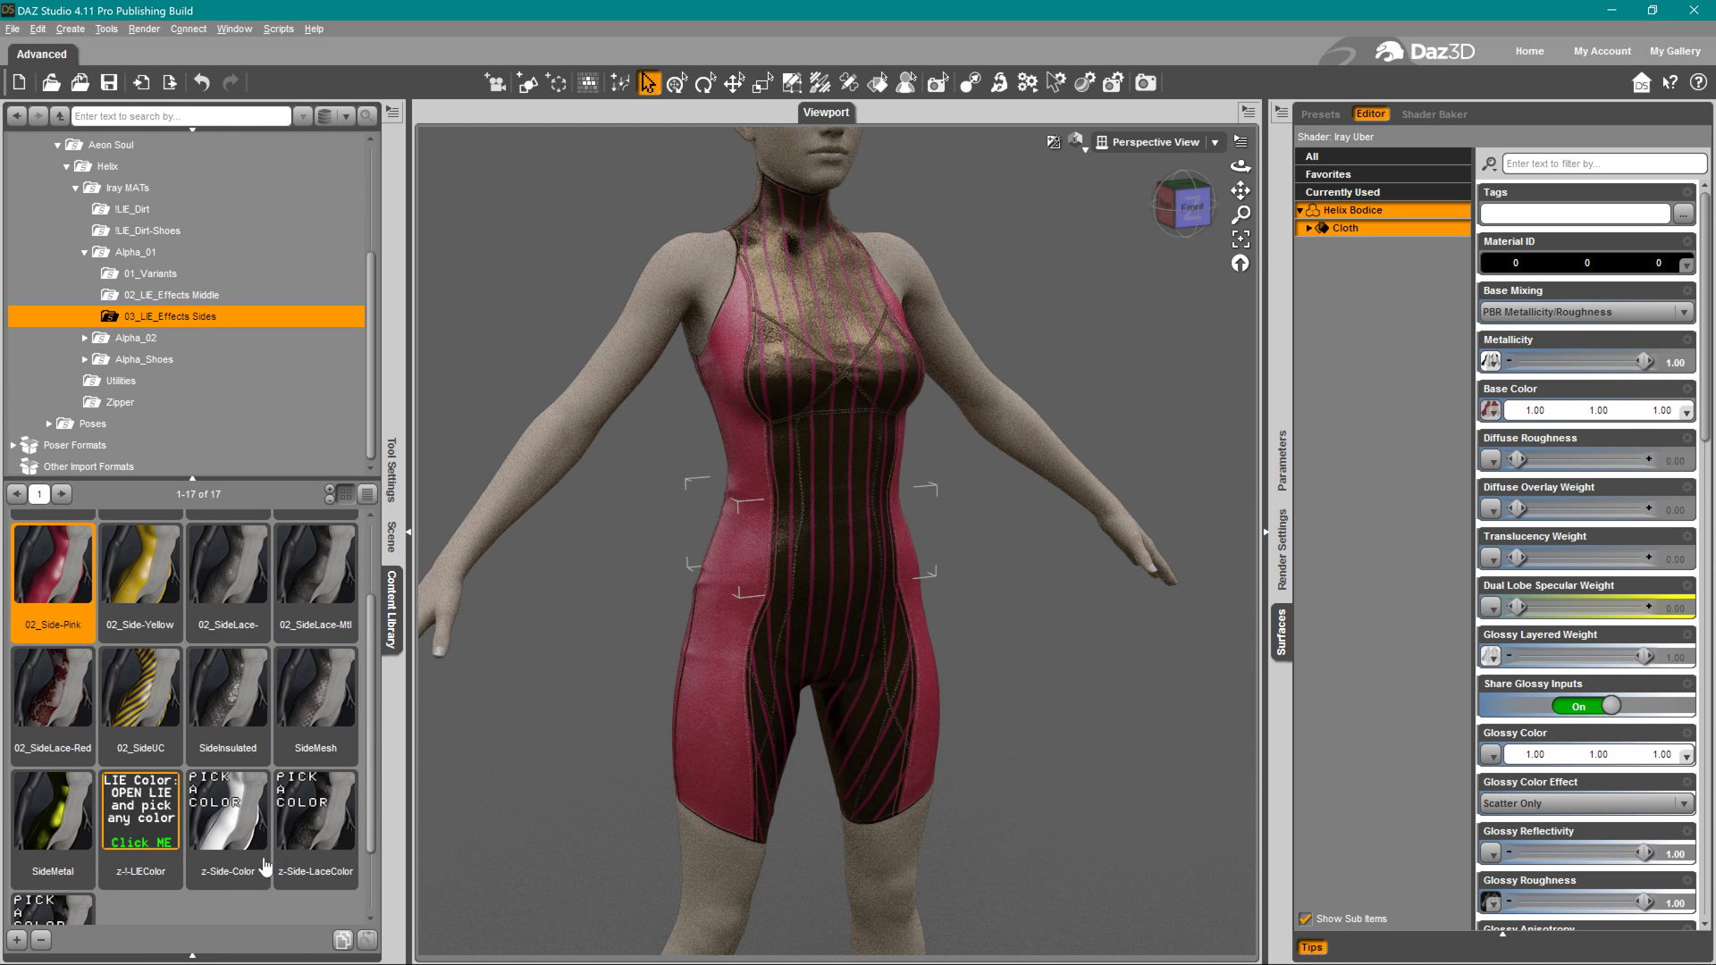
pyautogui.doubleClick(49, 854)
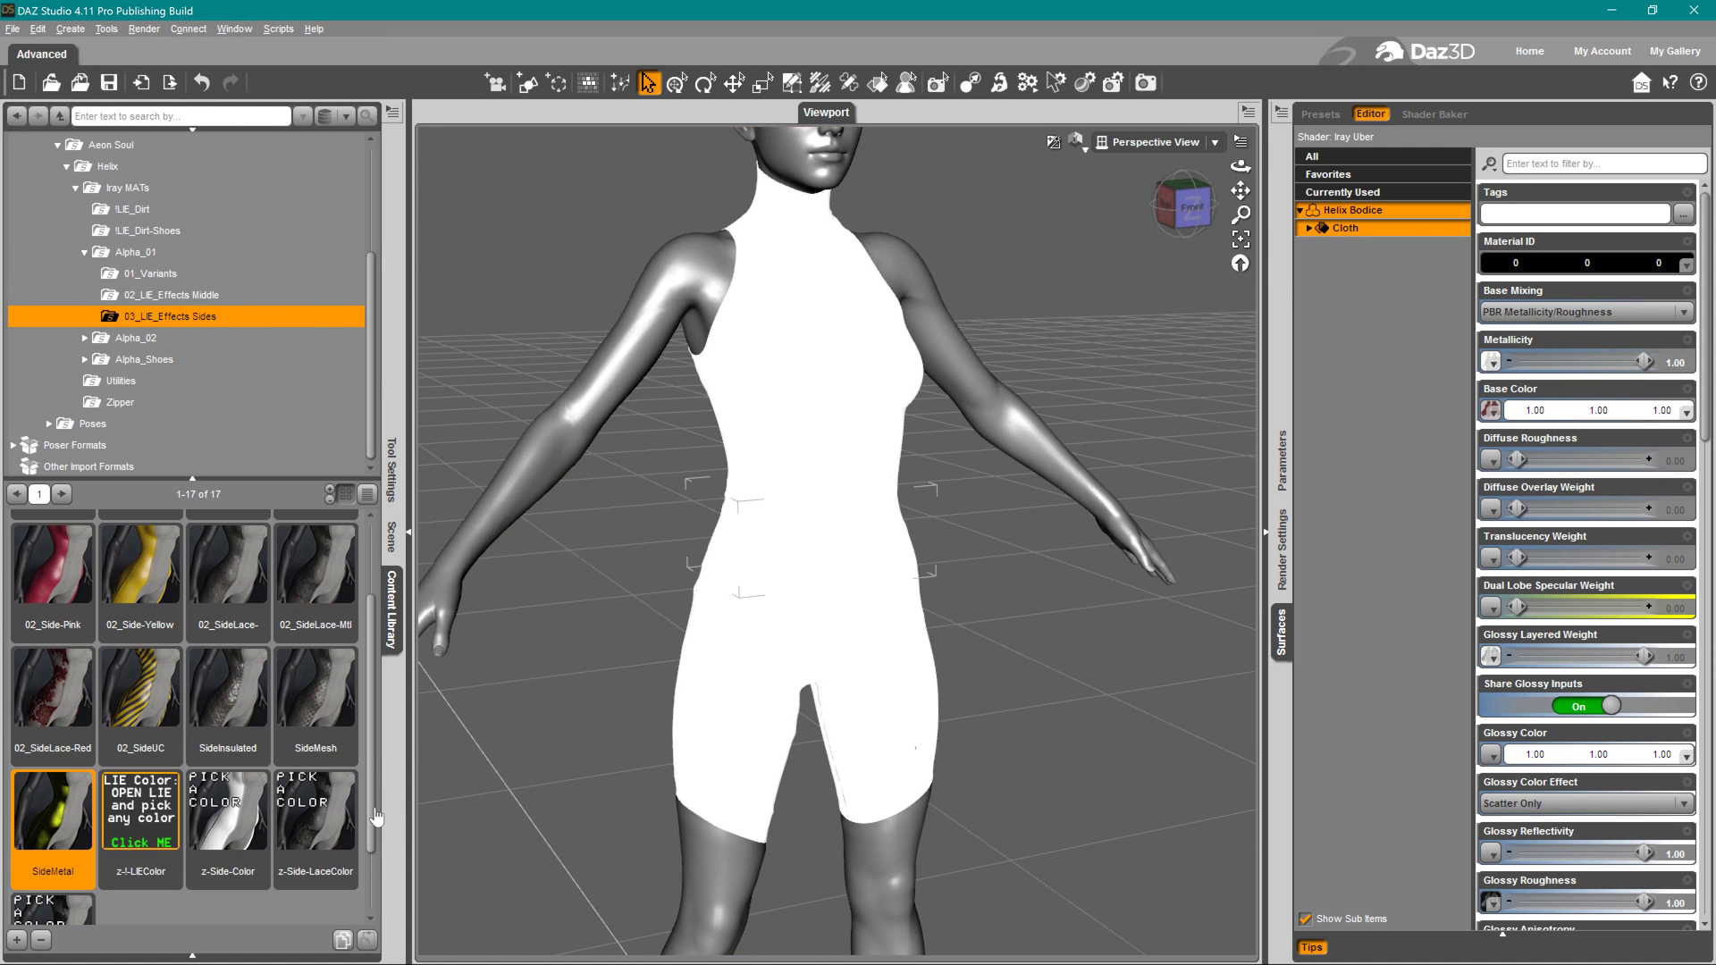
pyautogui.doubleClick(247, 724)
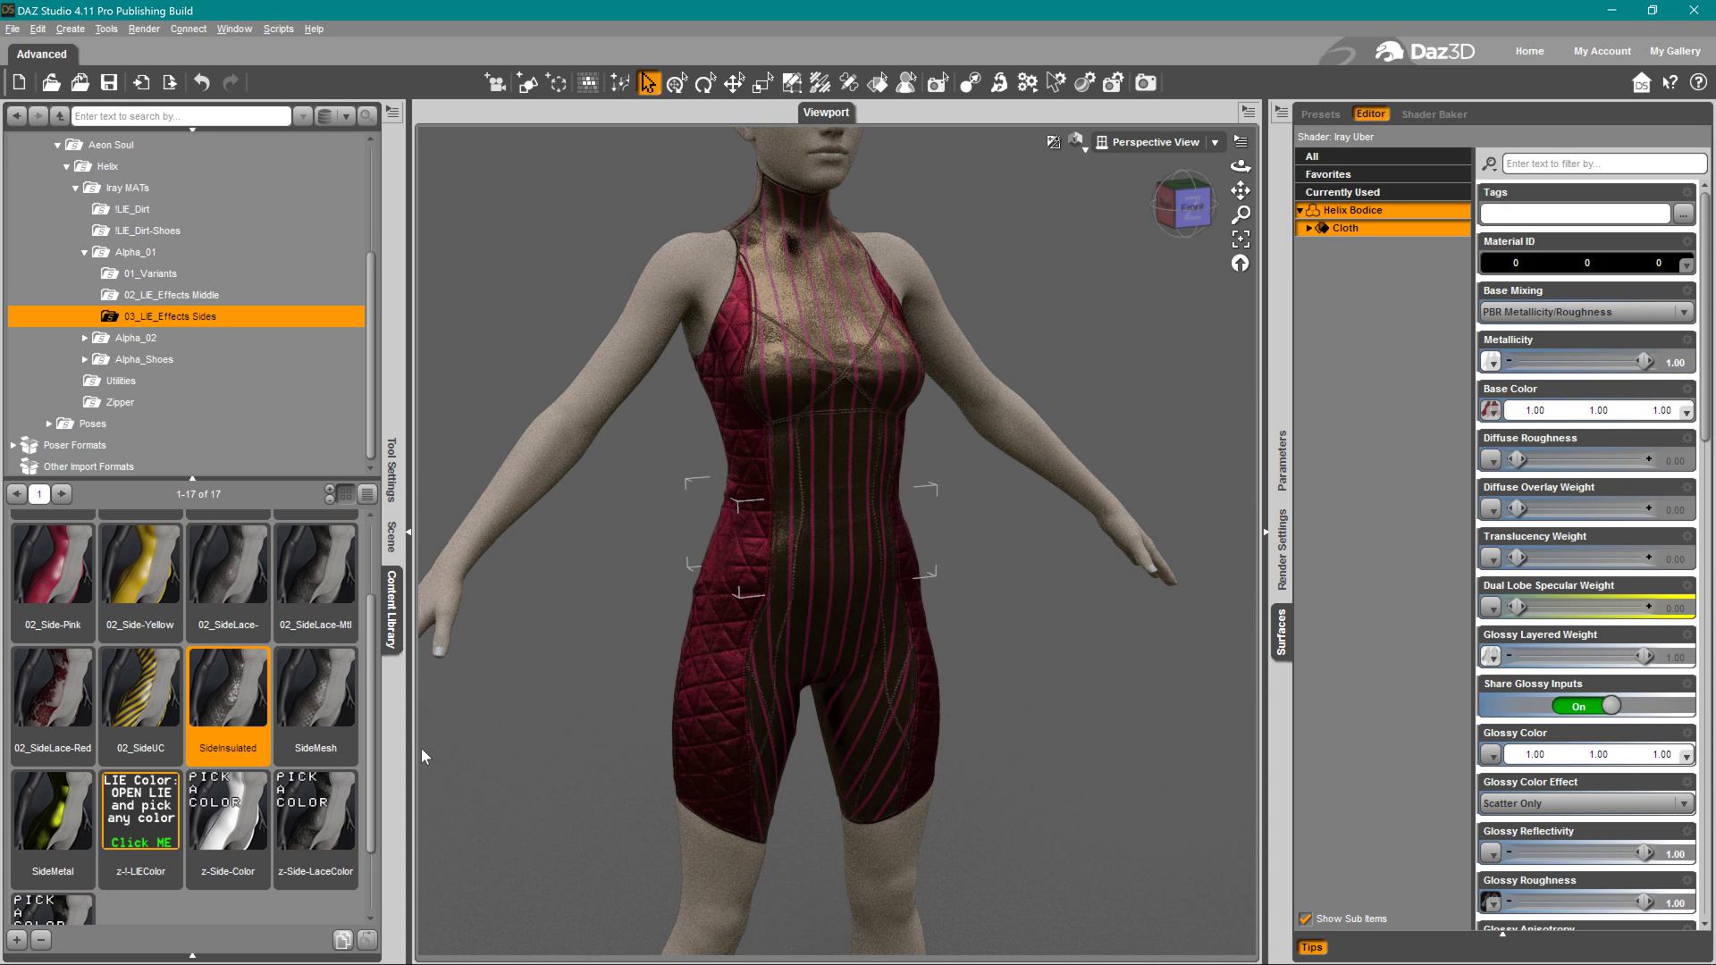
# Apply the Mono03 variant to the bodice and layer the StripesB effect over its middle part
pyautogui.click(168, 277)
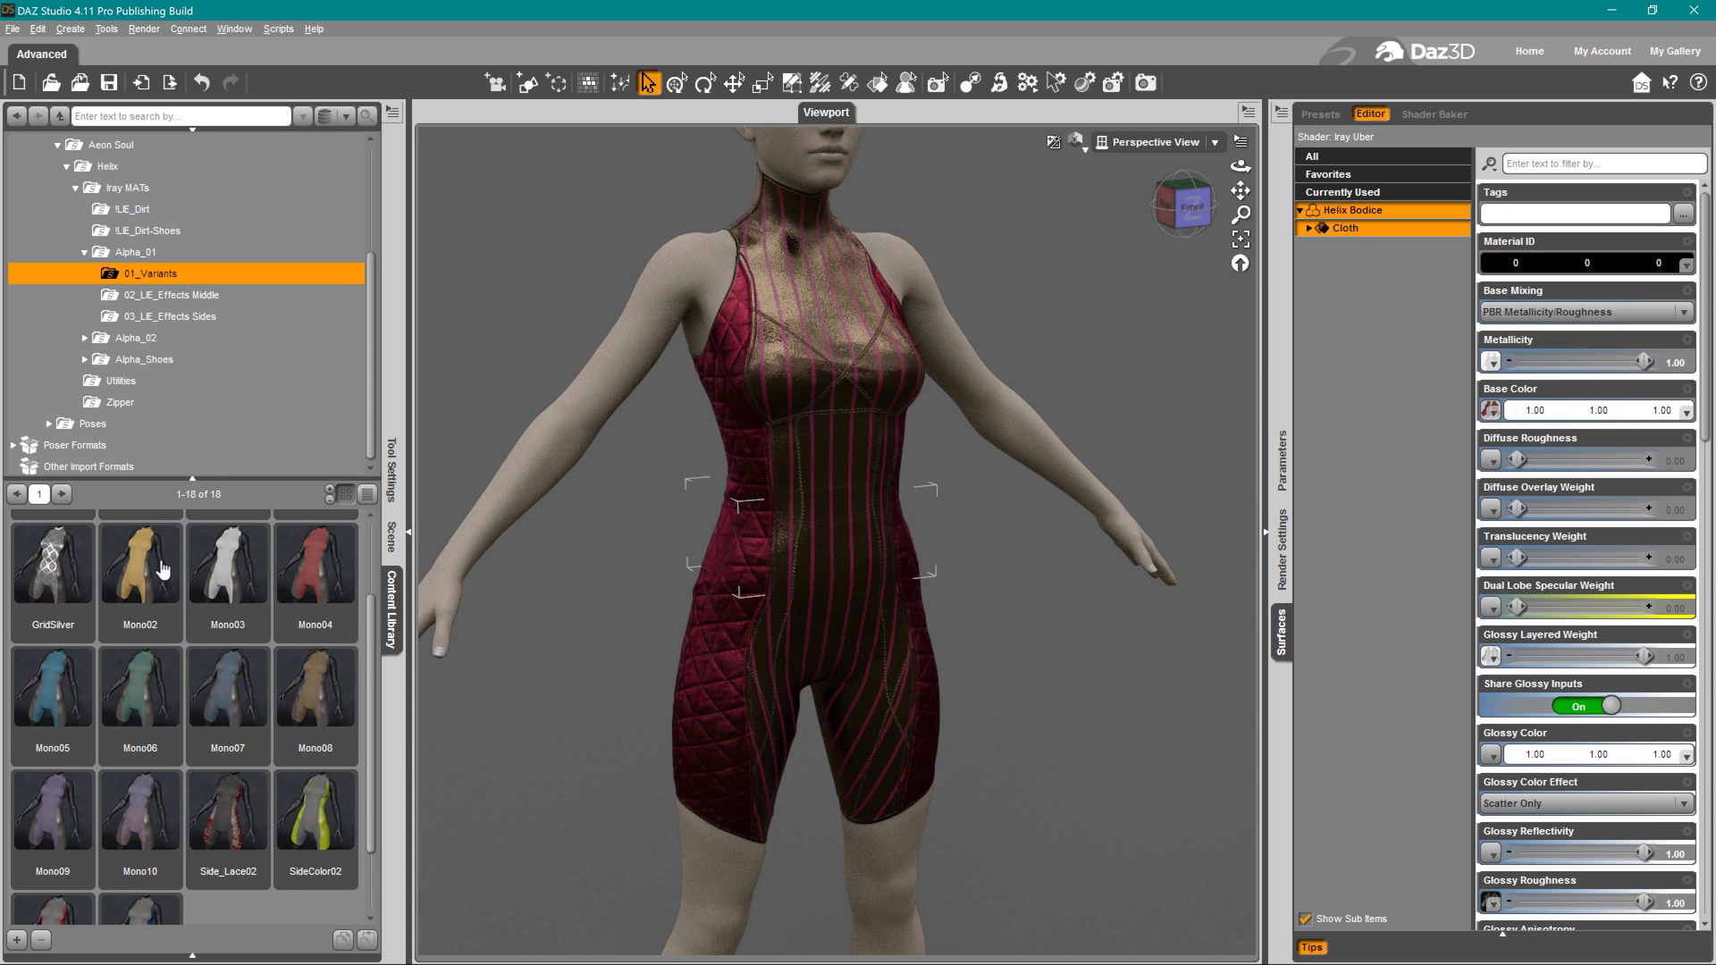
pyautogui.doubleClick(230, 570)
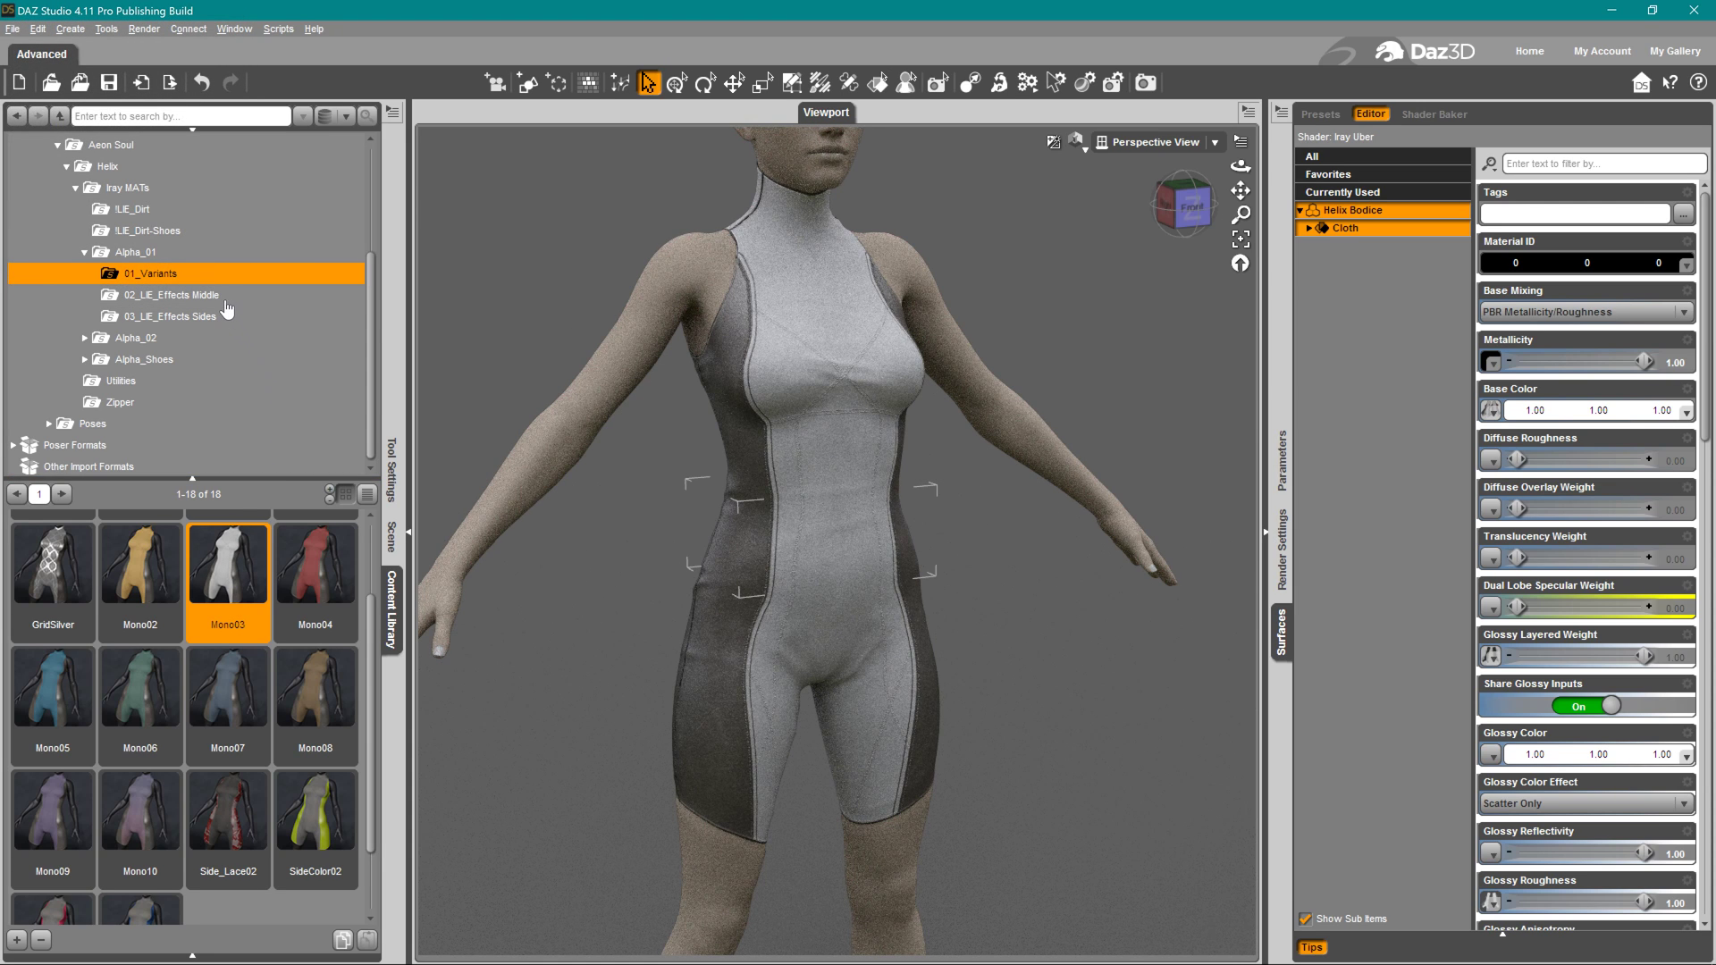
pyautogui.click(224, 302)
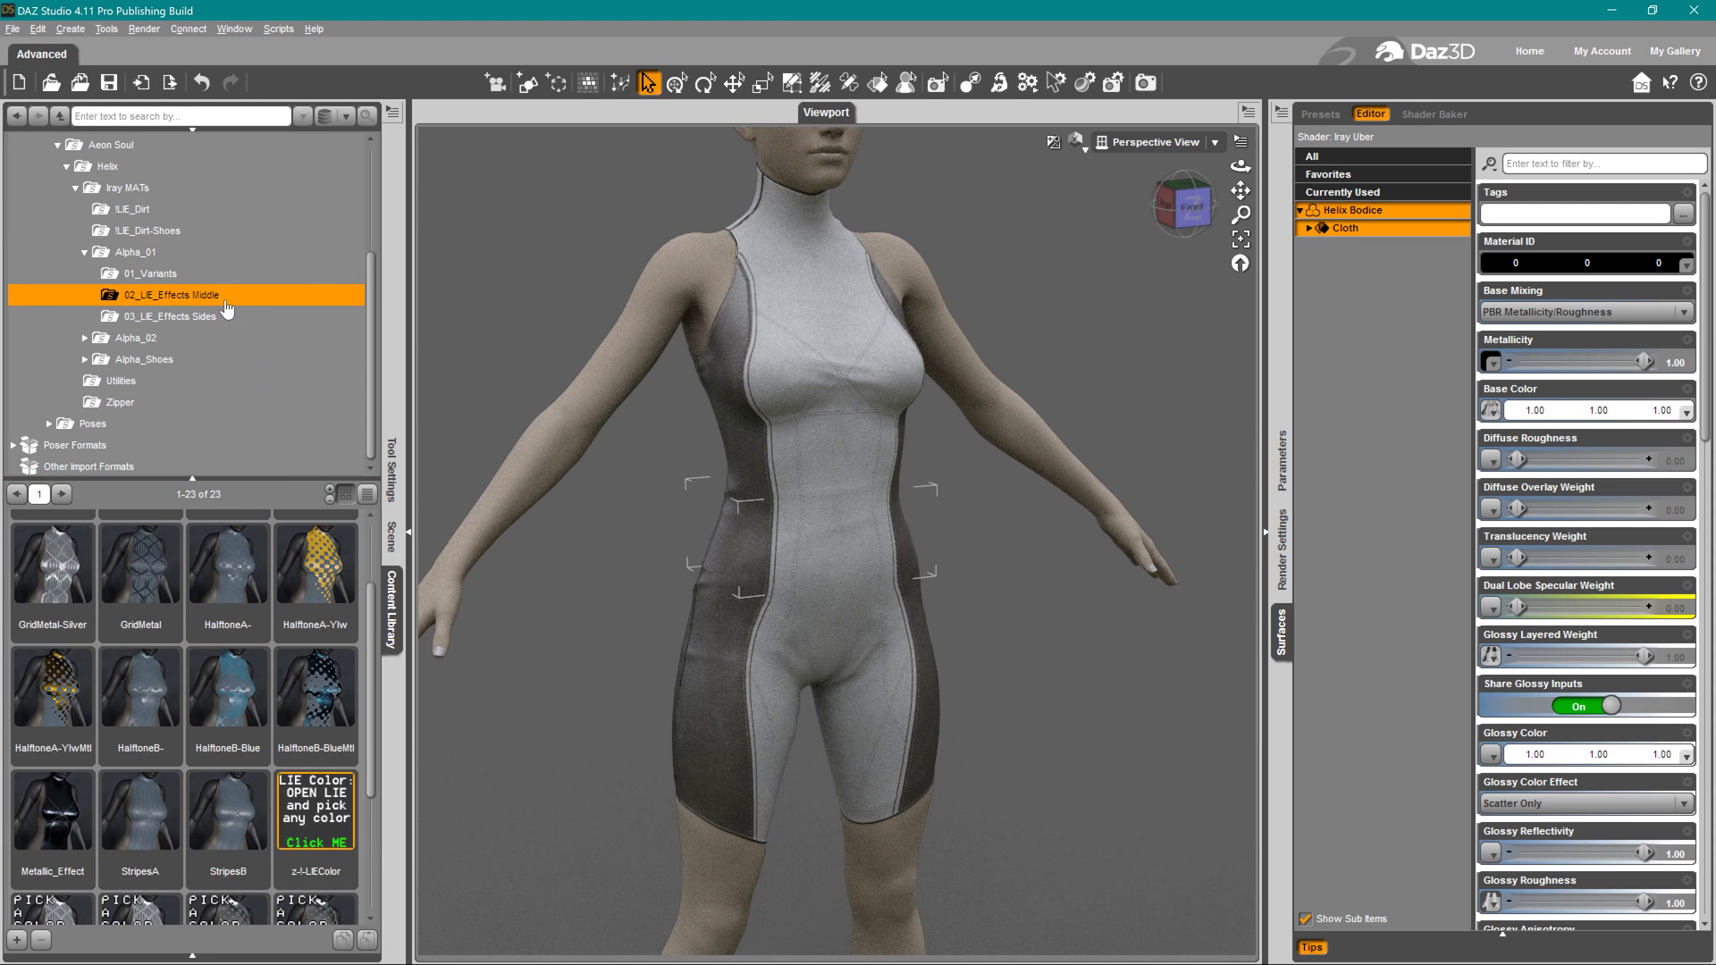
pyautogui.doubleClick(228, 802)
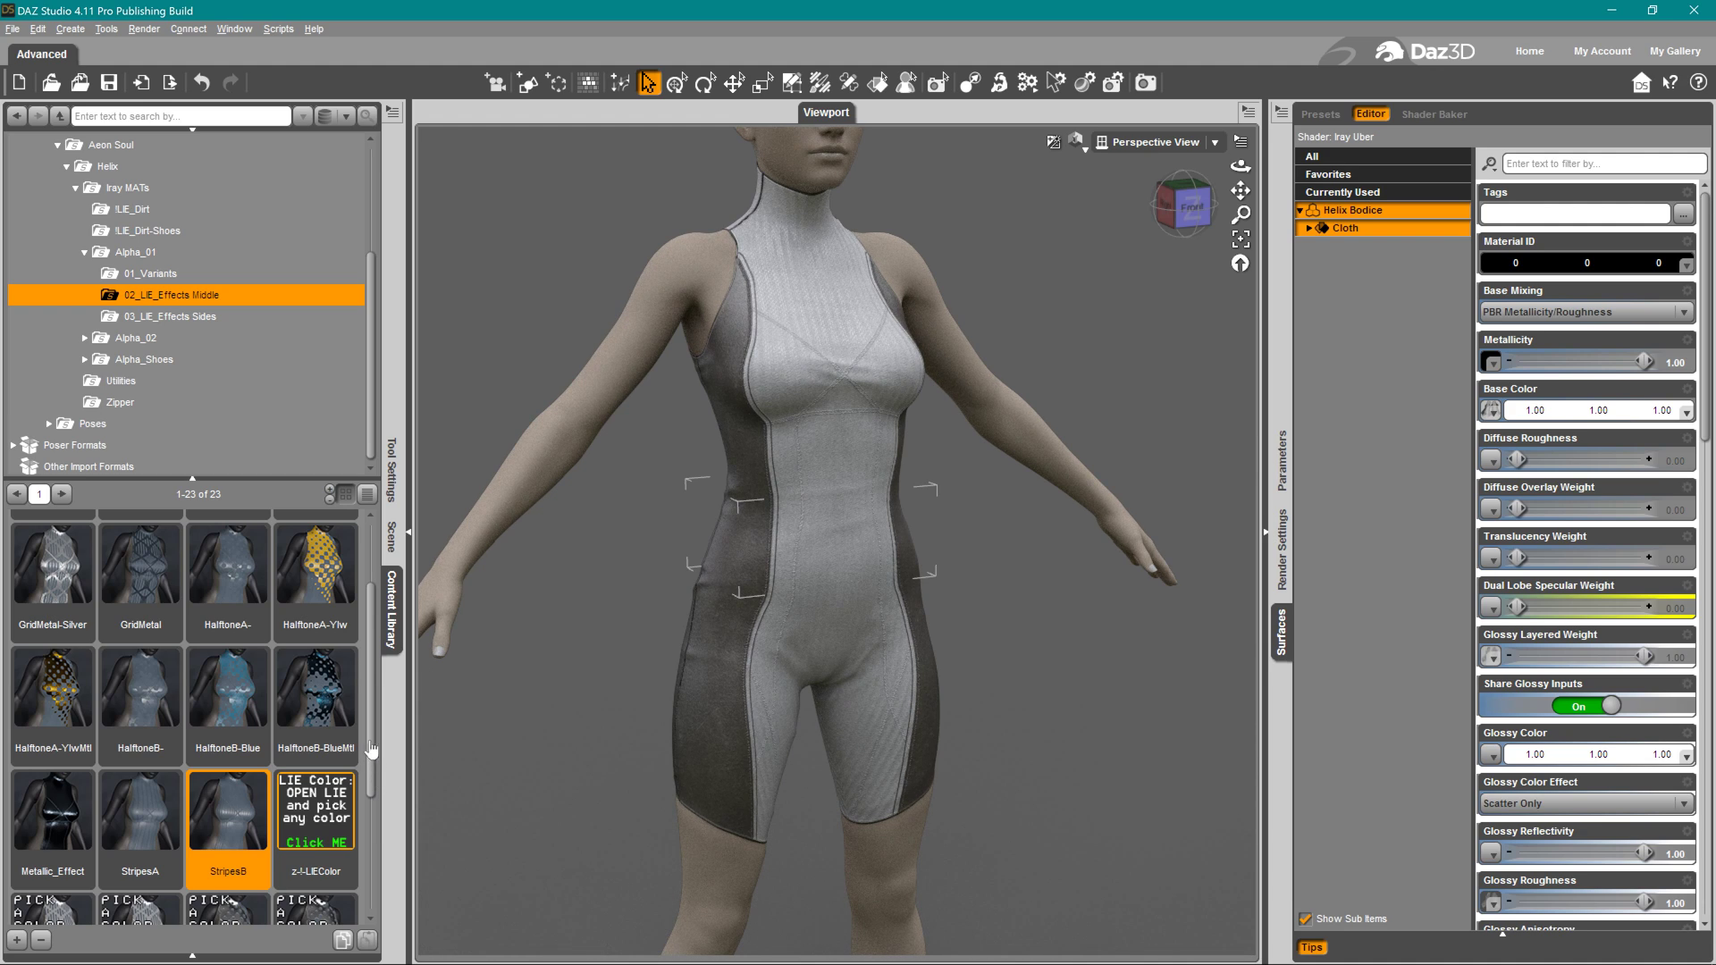
# Layer the SideMesh and z-Side-Color effects over the bodice's side panels
pyautogui.click(196, 318)
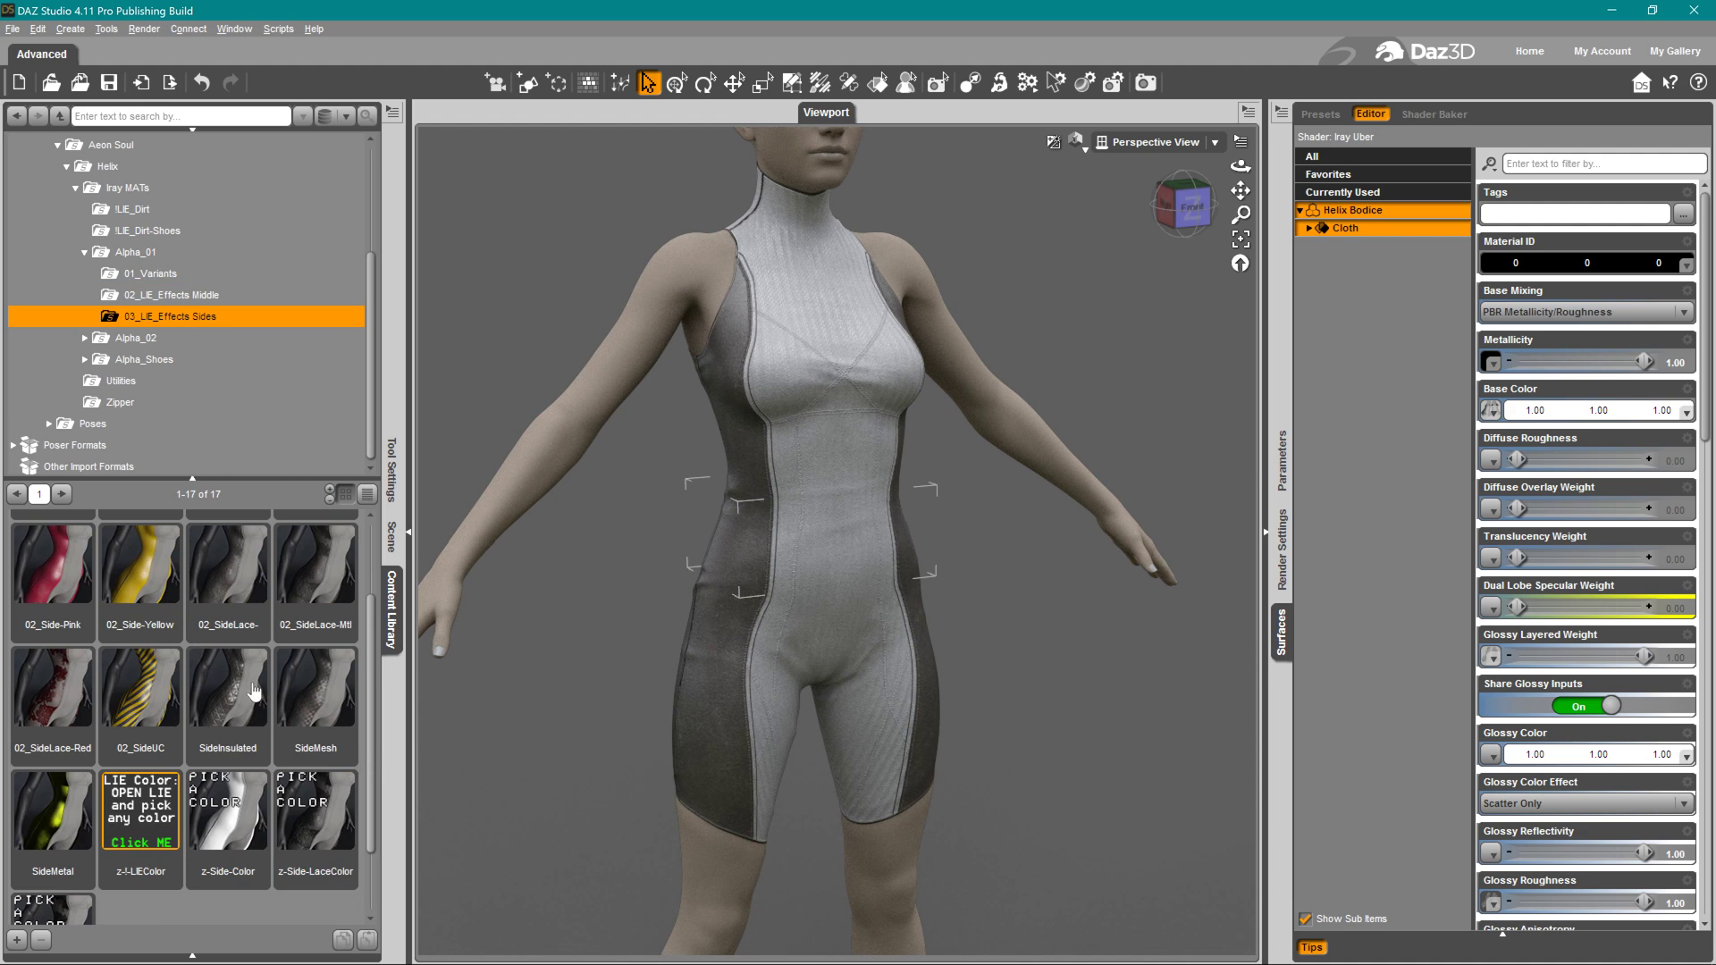
pyautogui.doubleClick(295, 693)
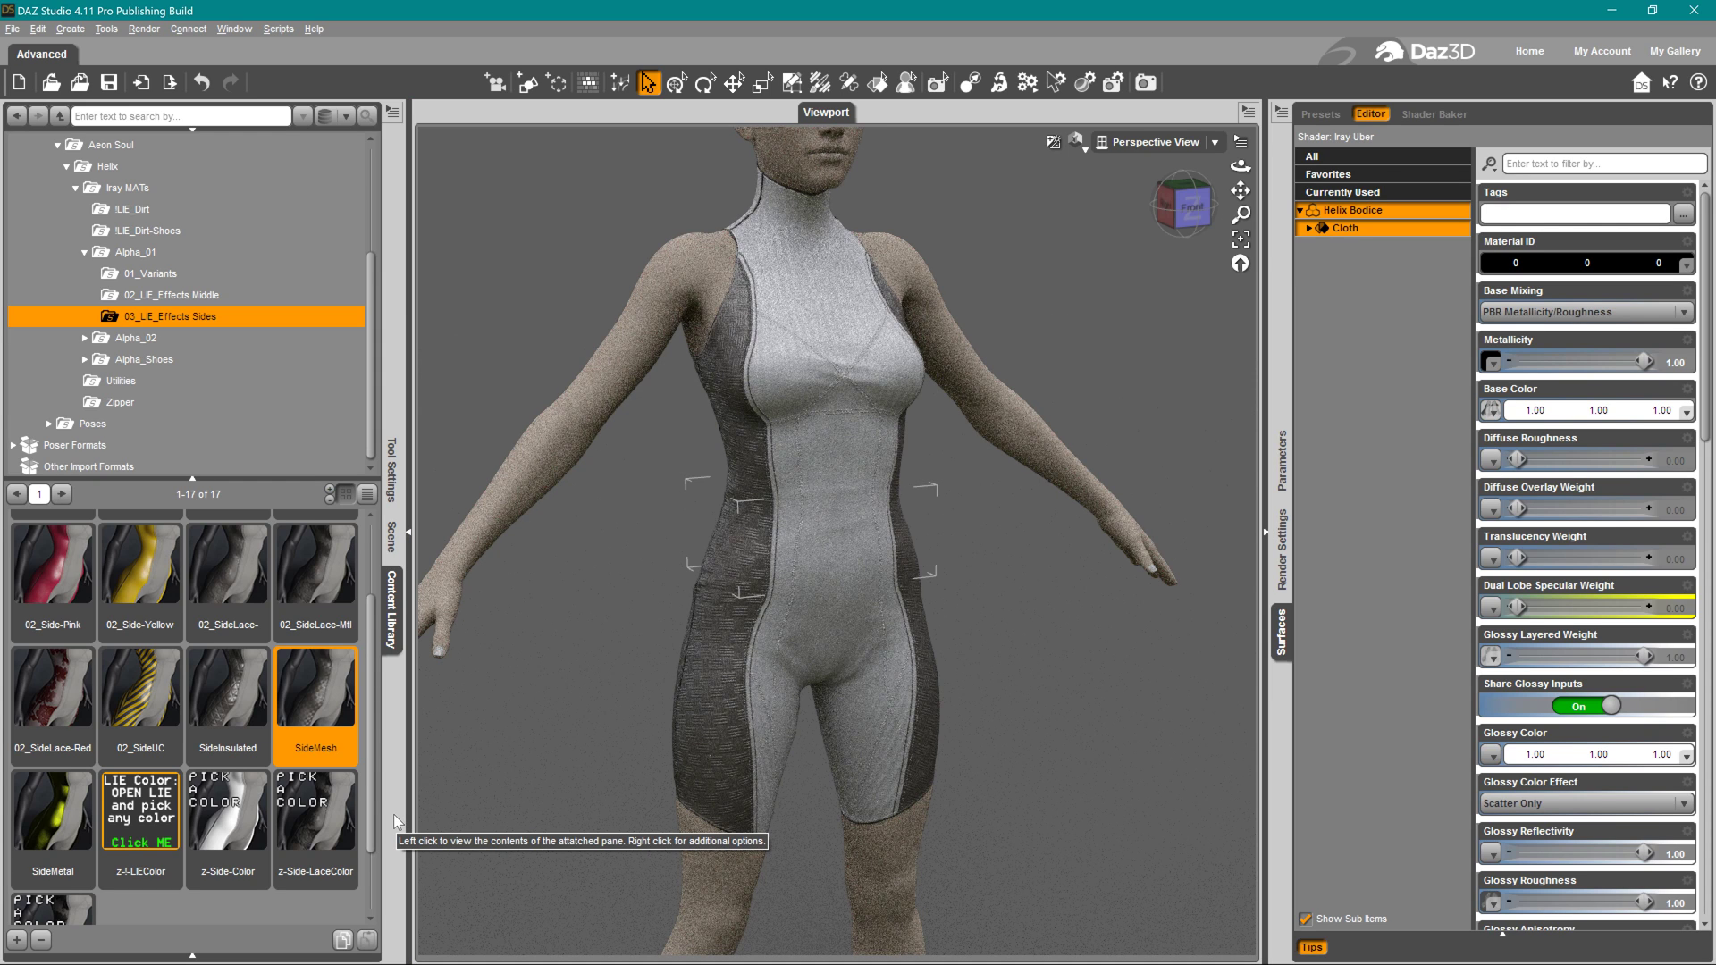
pyautogui.doubleClick(242, 806)
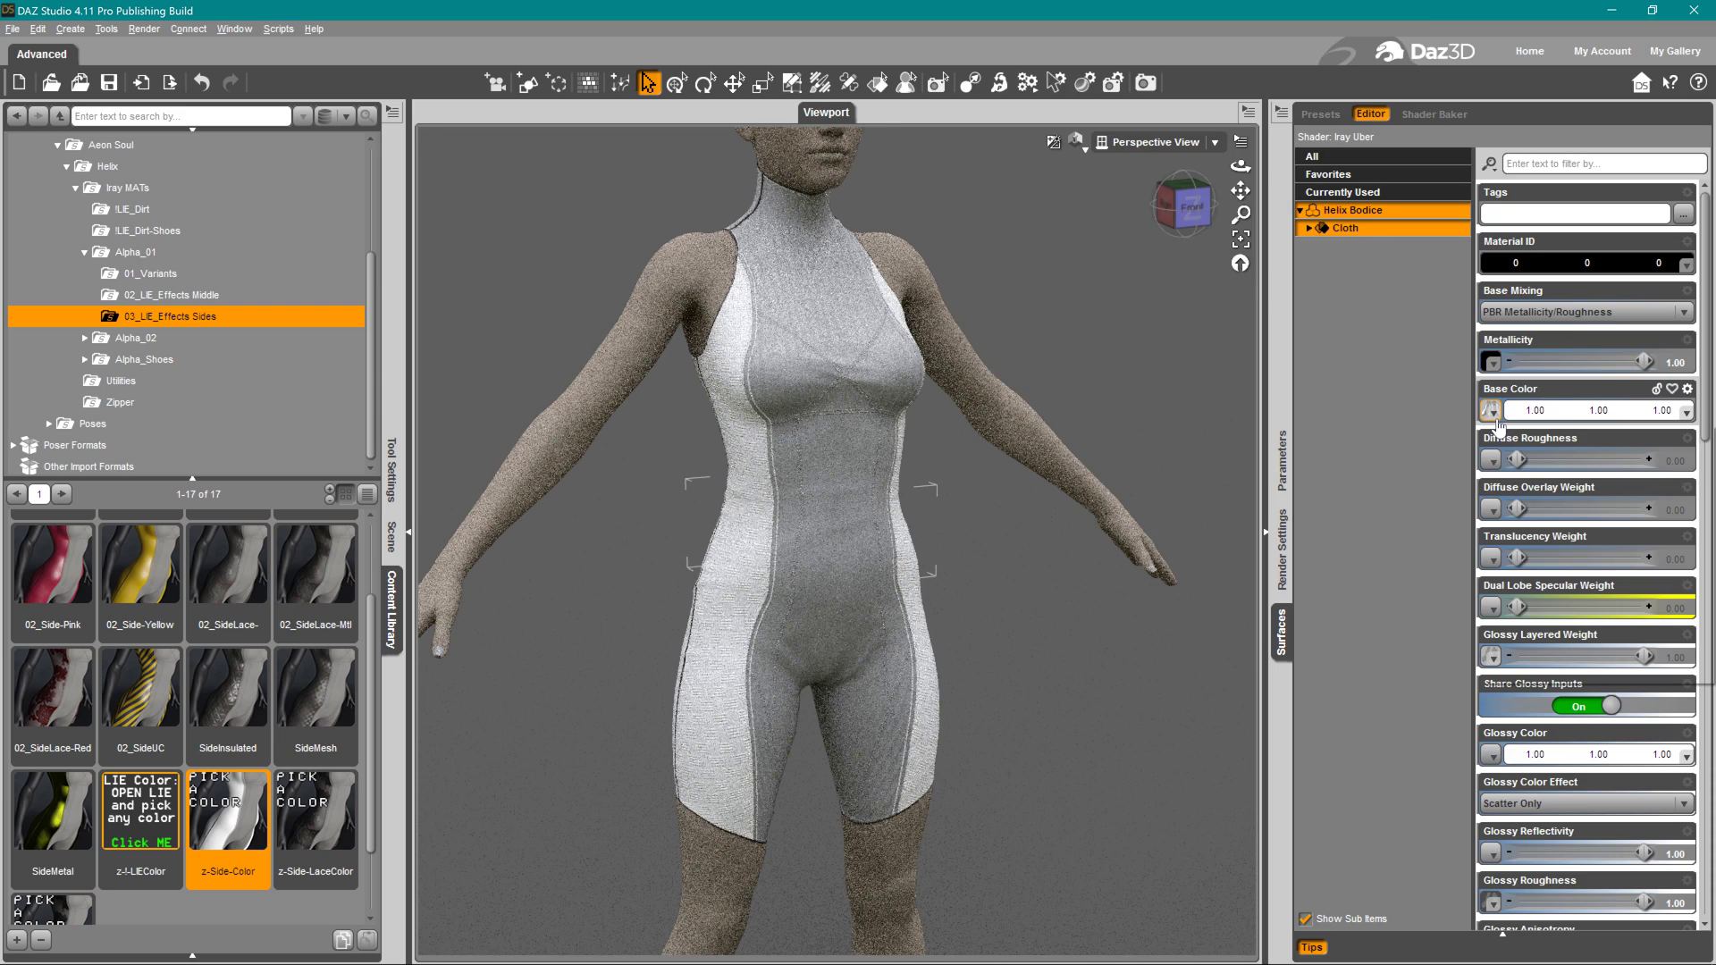
# Recolour the side panels' New Layer pale cyan in the bodice's Base Color map
pyautogui.click(1498, 423)
pyautogui.click(1084, 70)
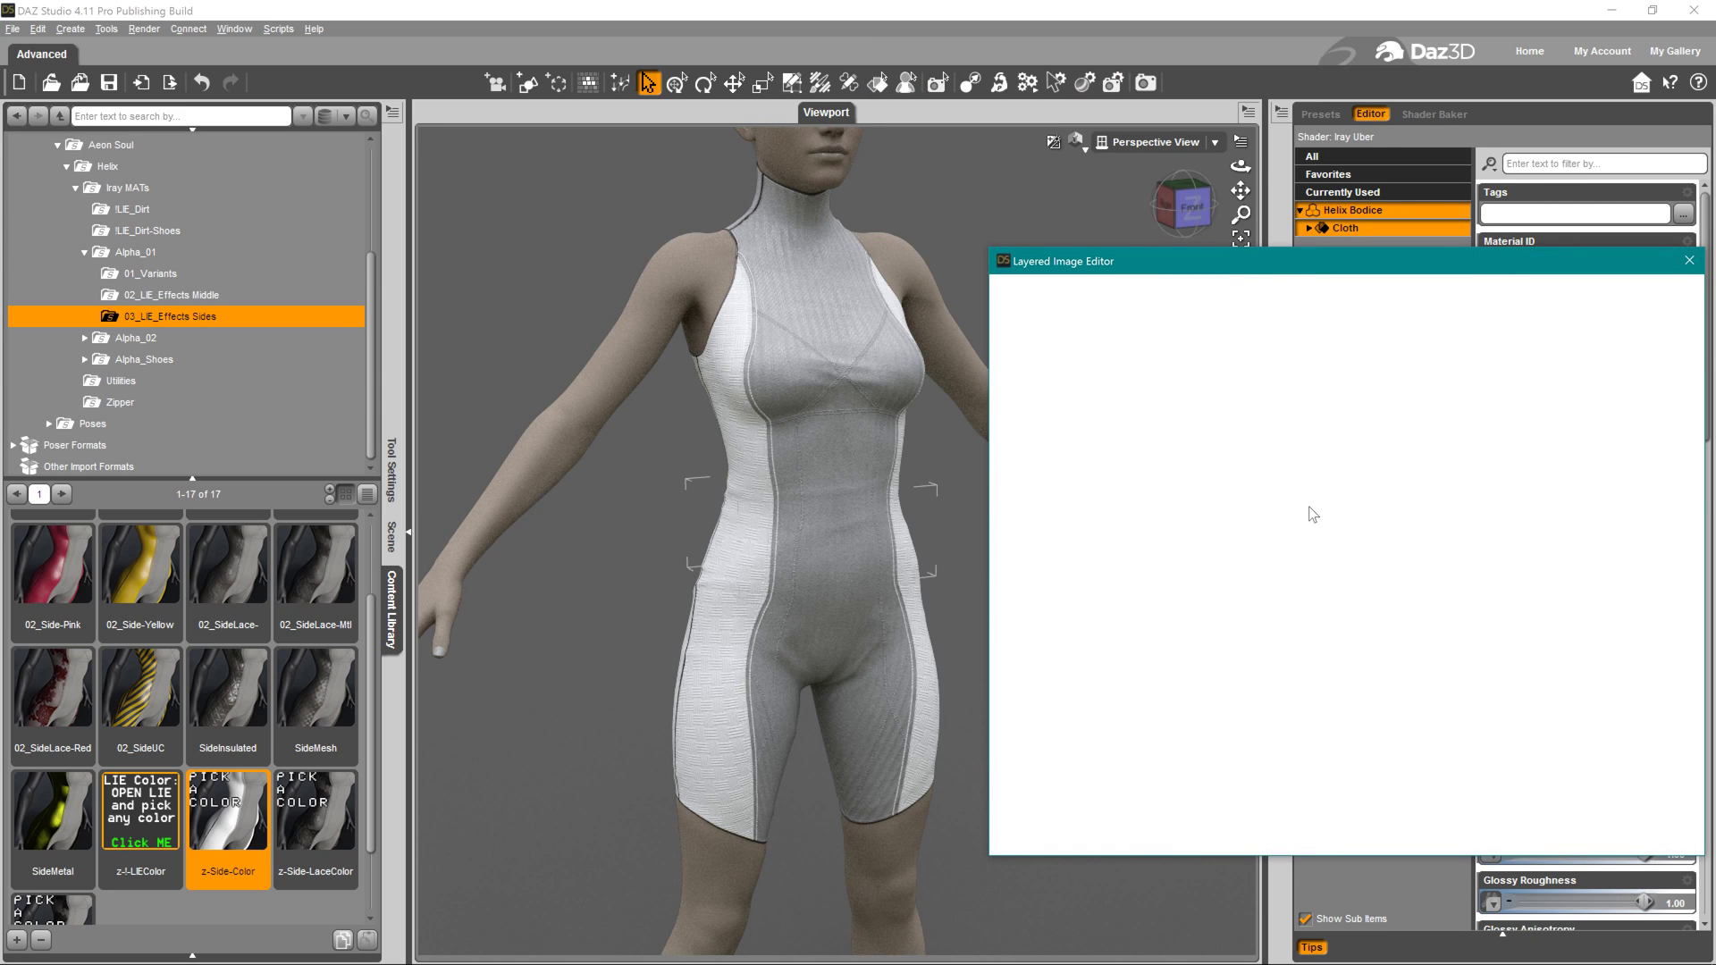
pyautogui.click(1370, 809)
pyautogui.click(1549, 597)
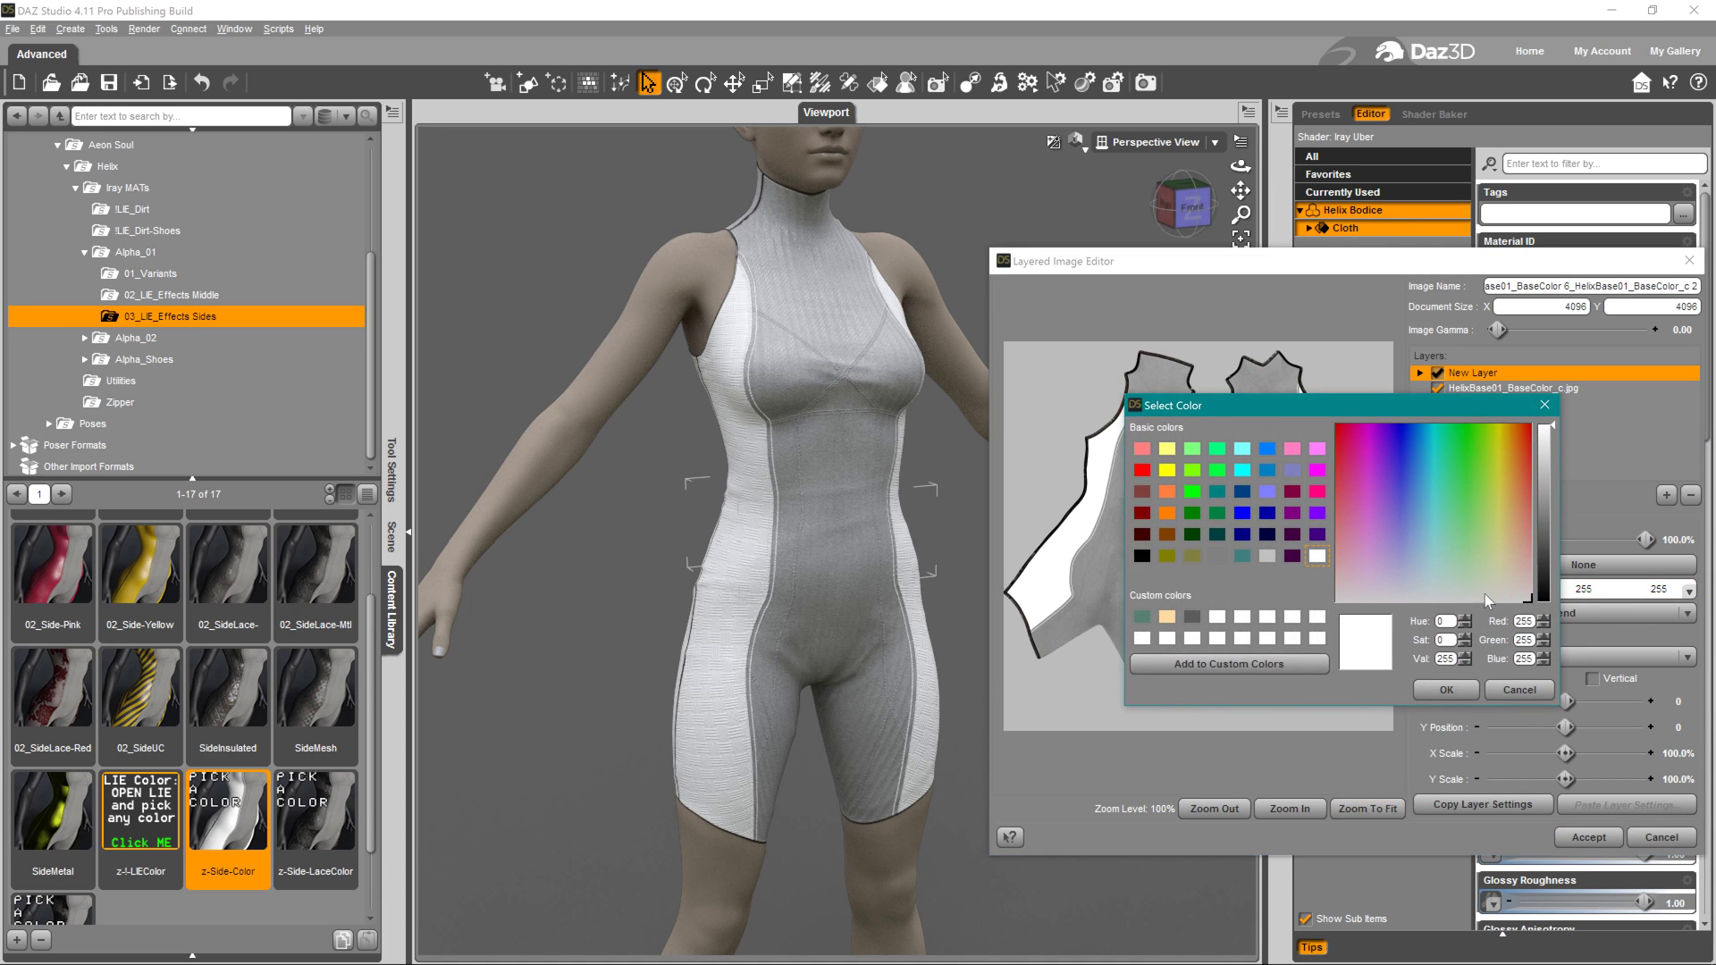
pyautogui.click(1433, 546)
pyautogui.click(1439, 559)
pyautogui.click(1446, 690)
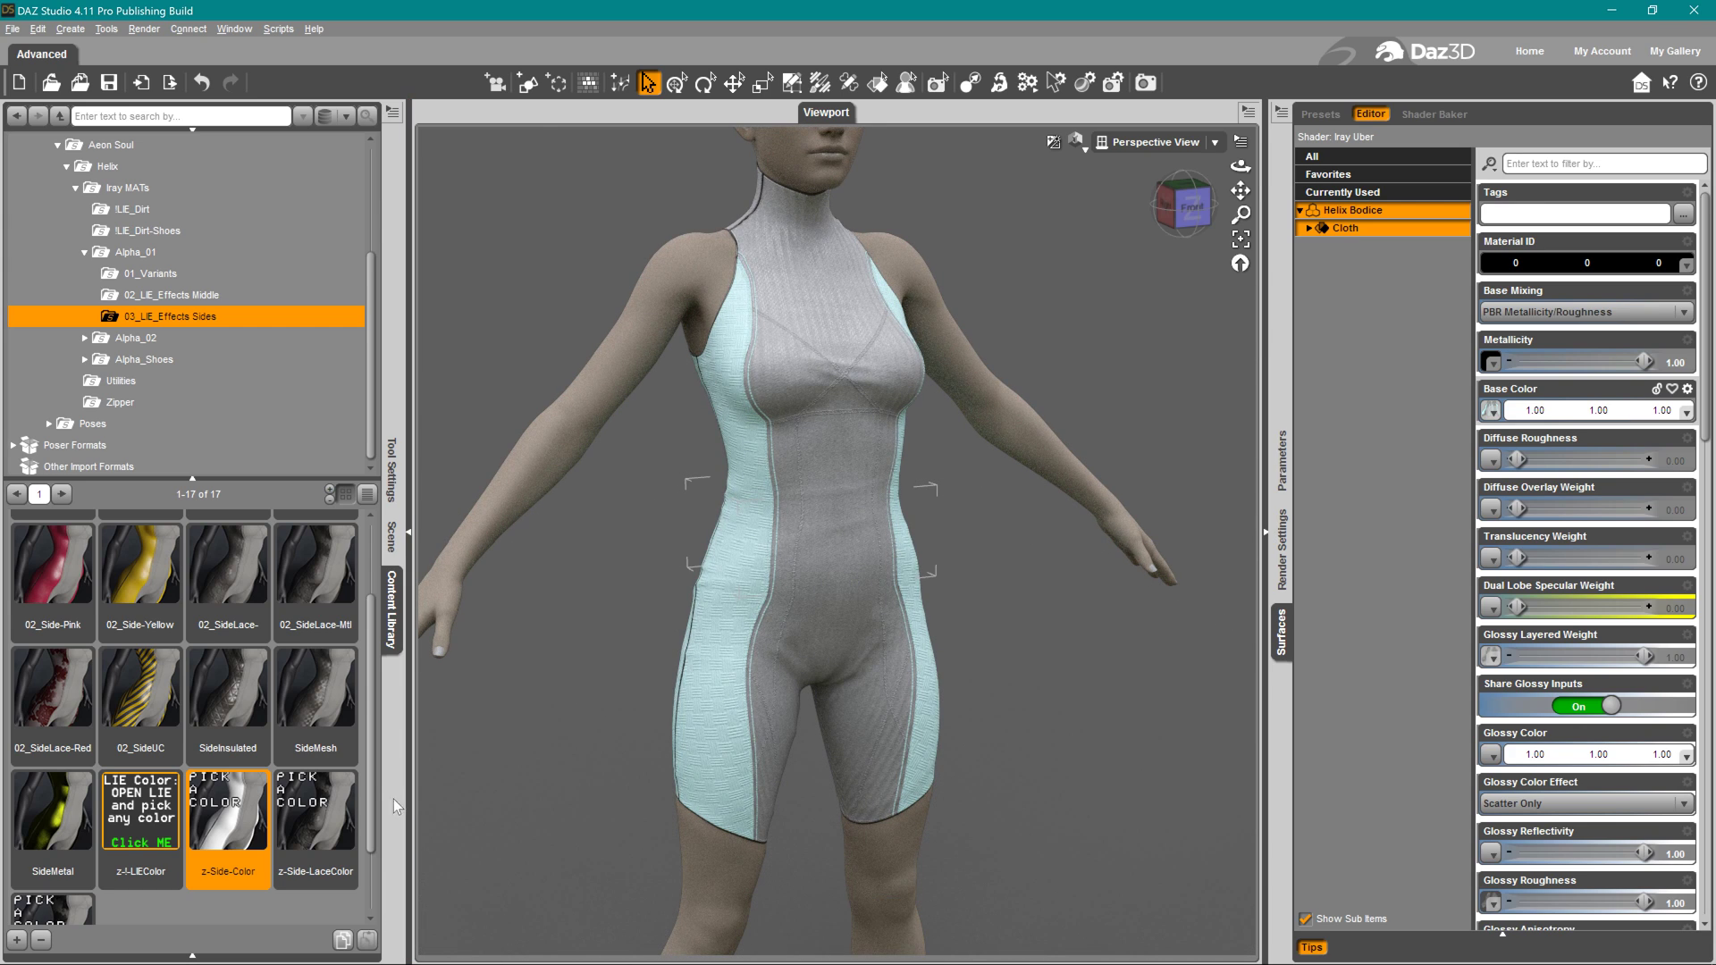
# Apply the Alpha_01 Camo02 variant to the bodice and layer the SideInsulated effect over its side panels
pyautogui.click(153, 273)
pyautogui.scroll(-2, 149, 726)
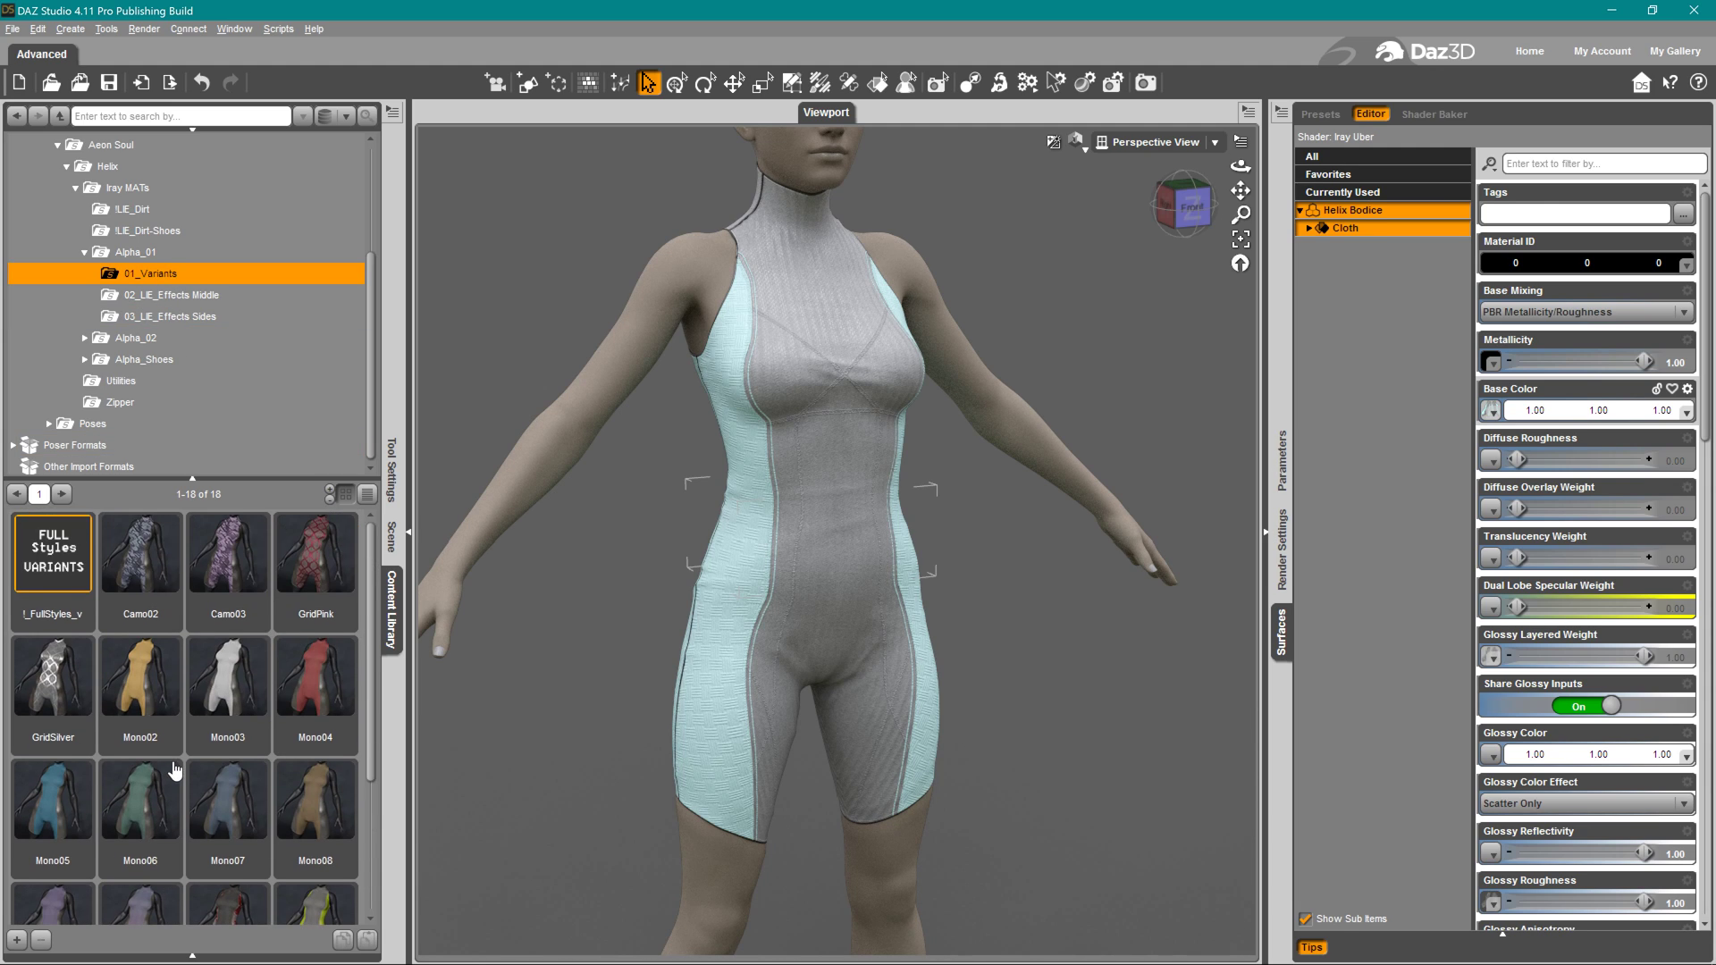
pyautogui.scroll(2, 173, 794)
pyautogui.doubleClick(134, 593)
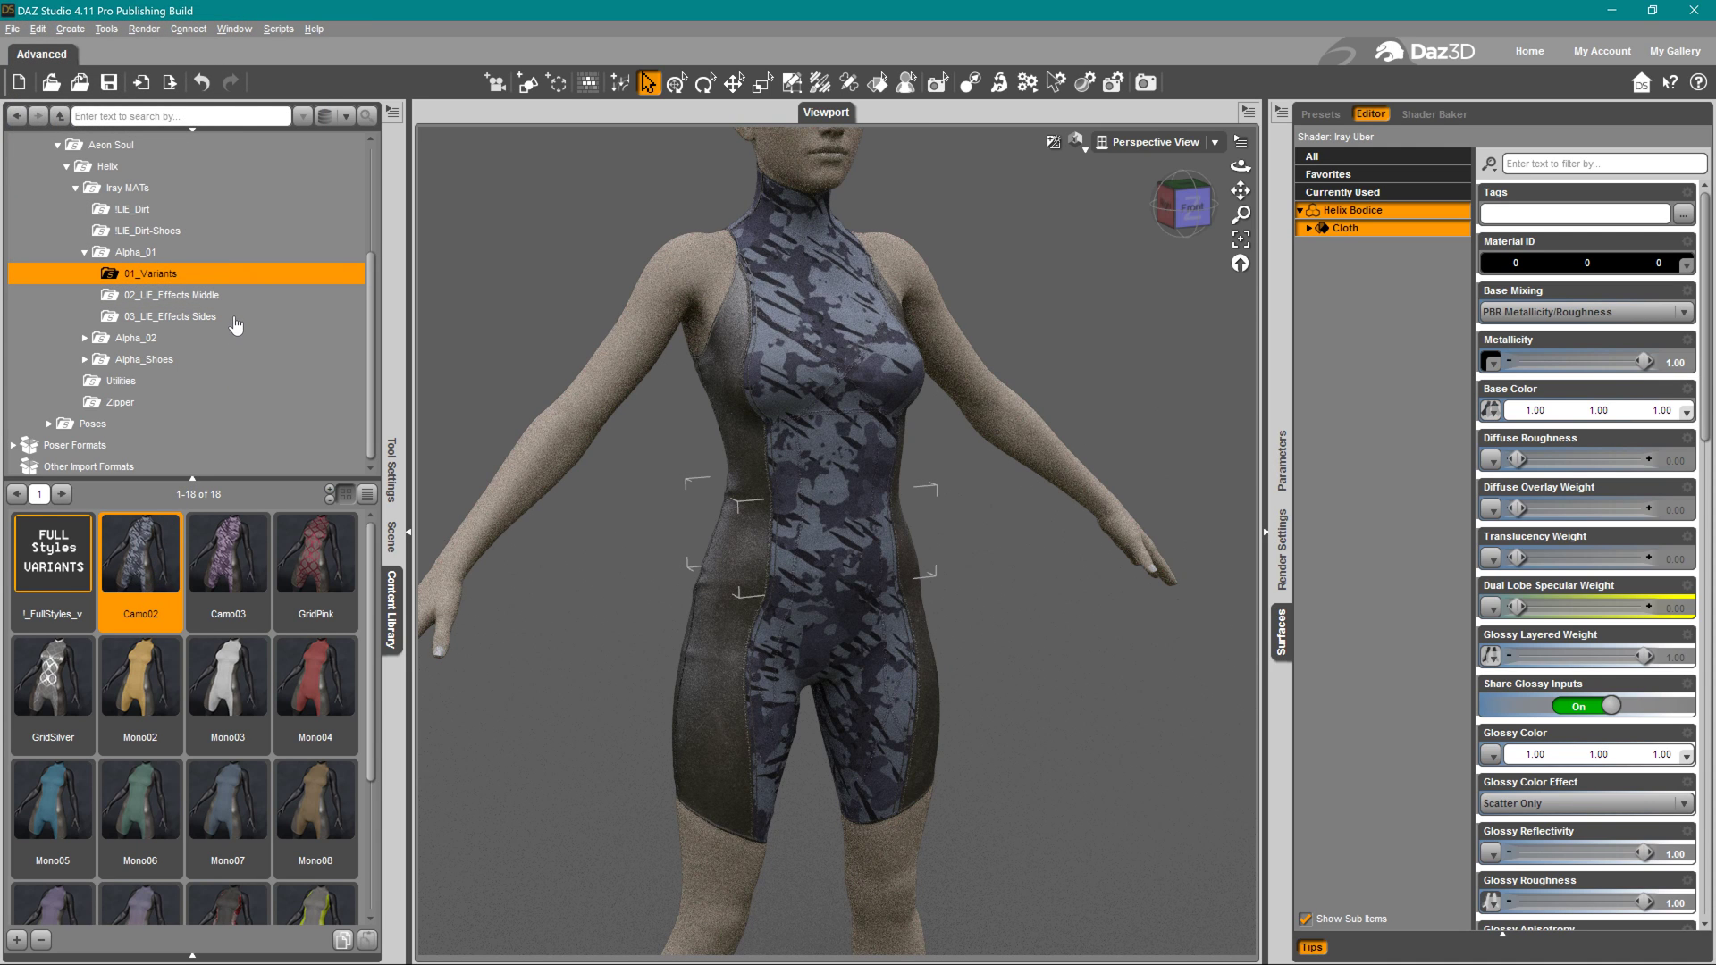
pyautogui.click(230, 318)
pyautogui.doubleClick(235, 786)
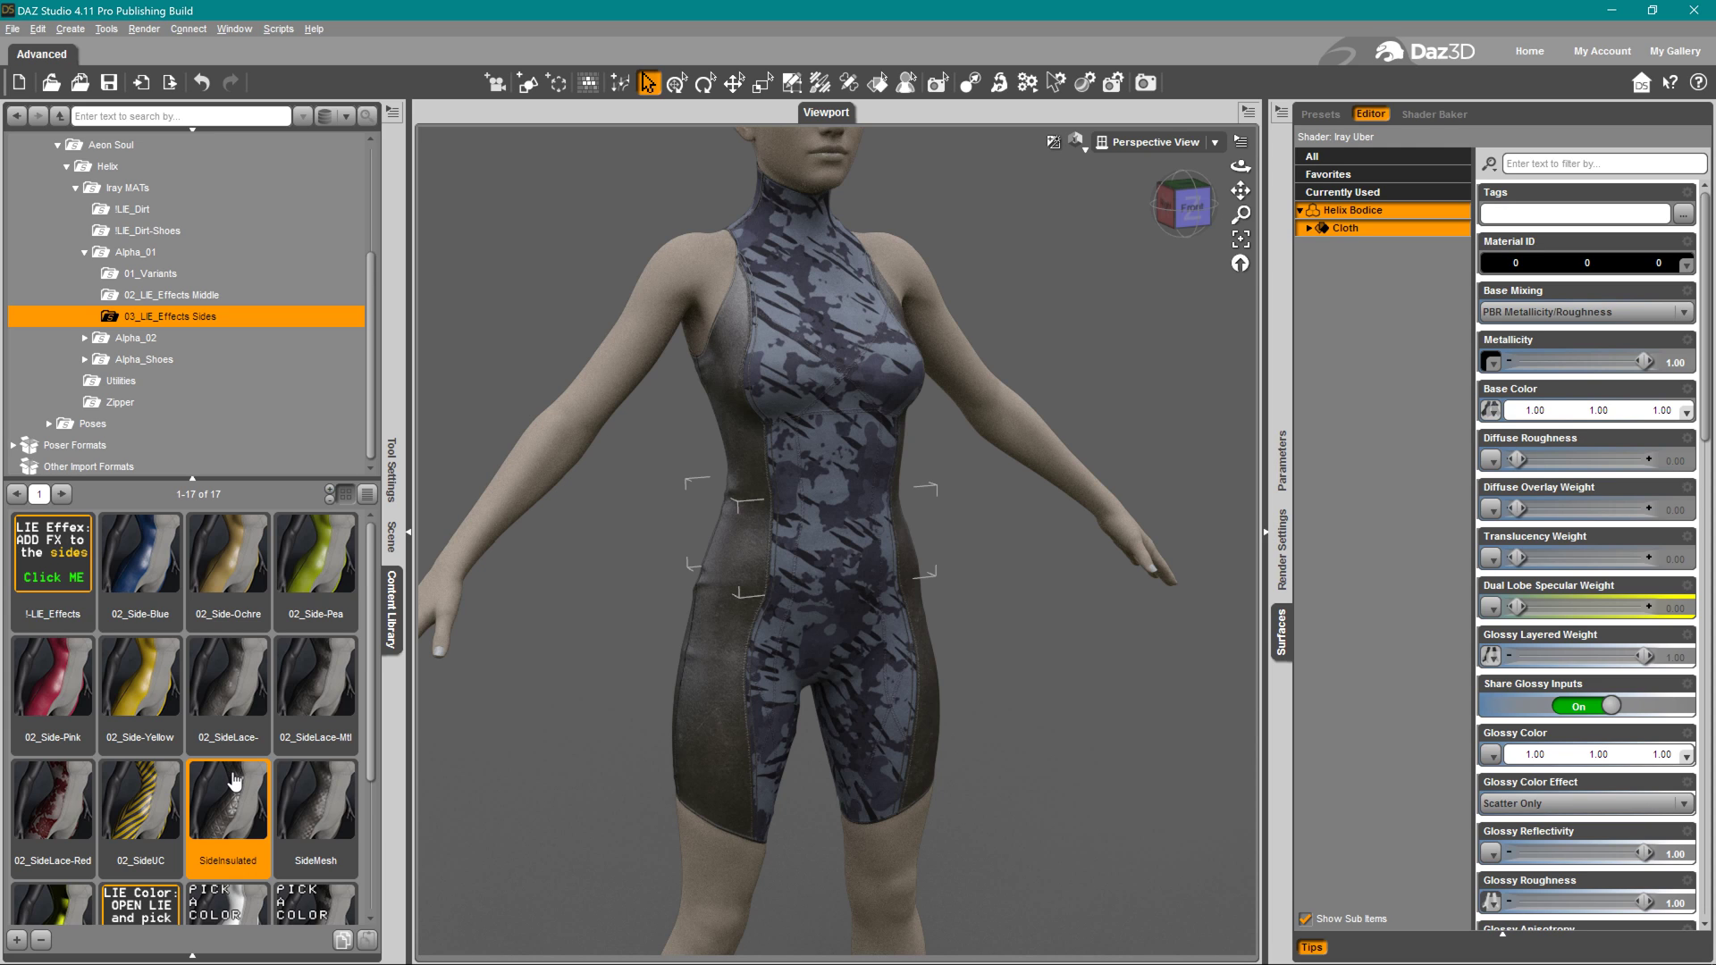
pyautogui.doubleClick(228, 783)
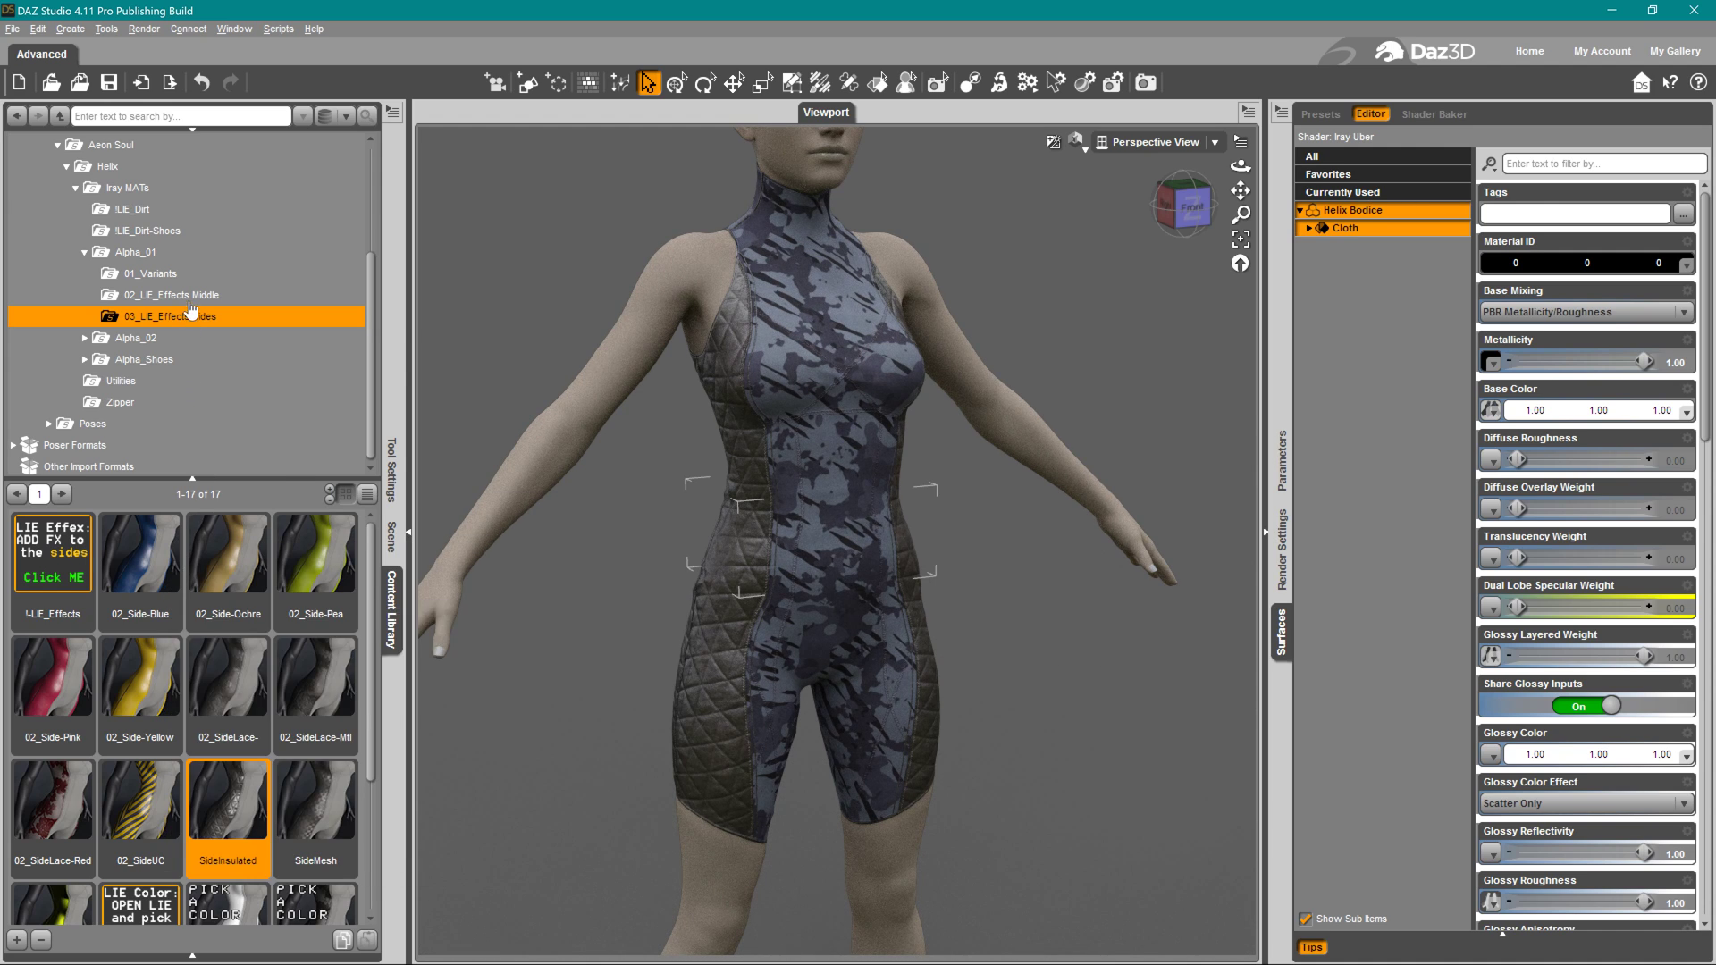
# Apply the Alpha_01 Dots style to the bodice and layer the z-SideLace-ColorMtl effect over its side panels
pyautogui.click(172, 273)
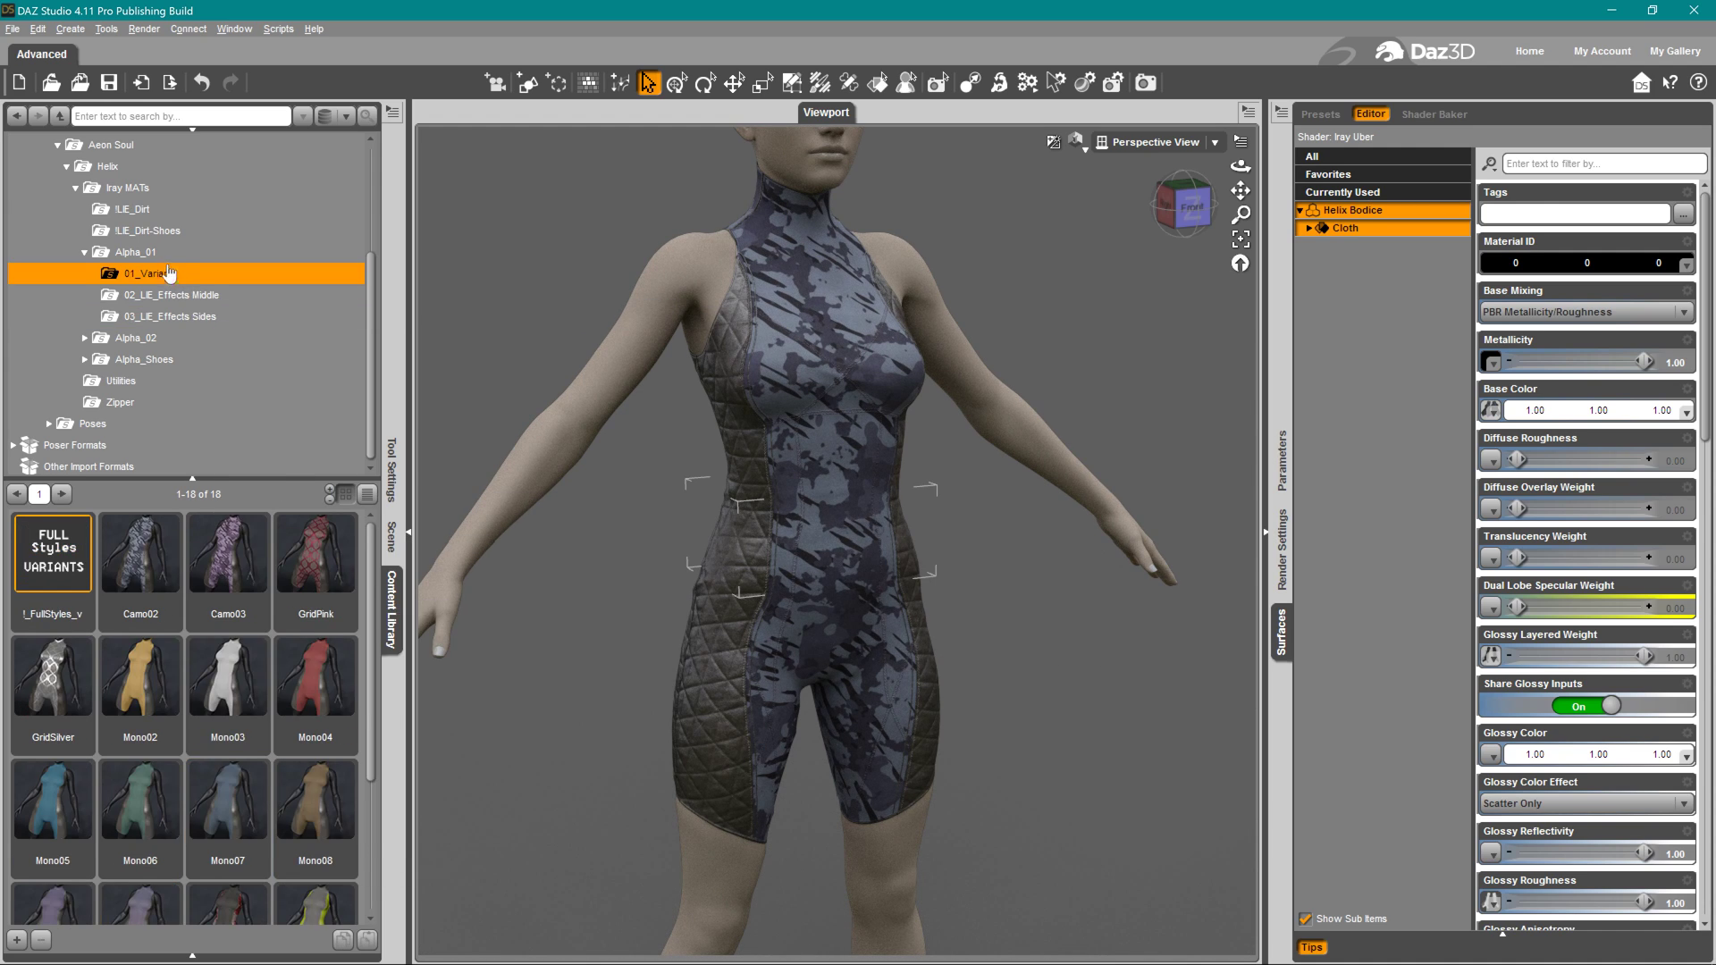
pyautogui.click(166, 259)
pyautogui.doubleClick(311, 572)
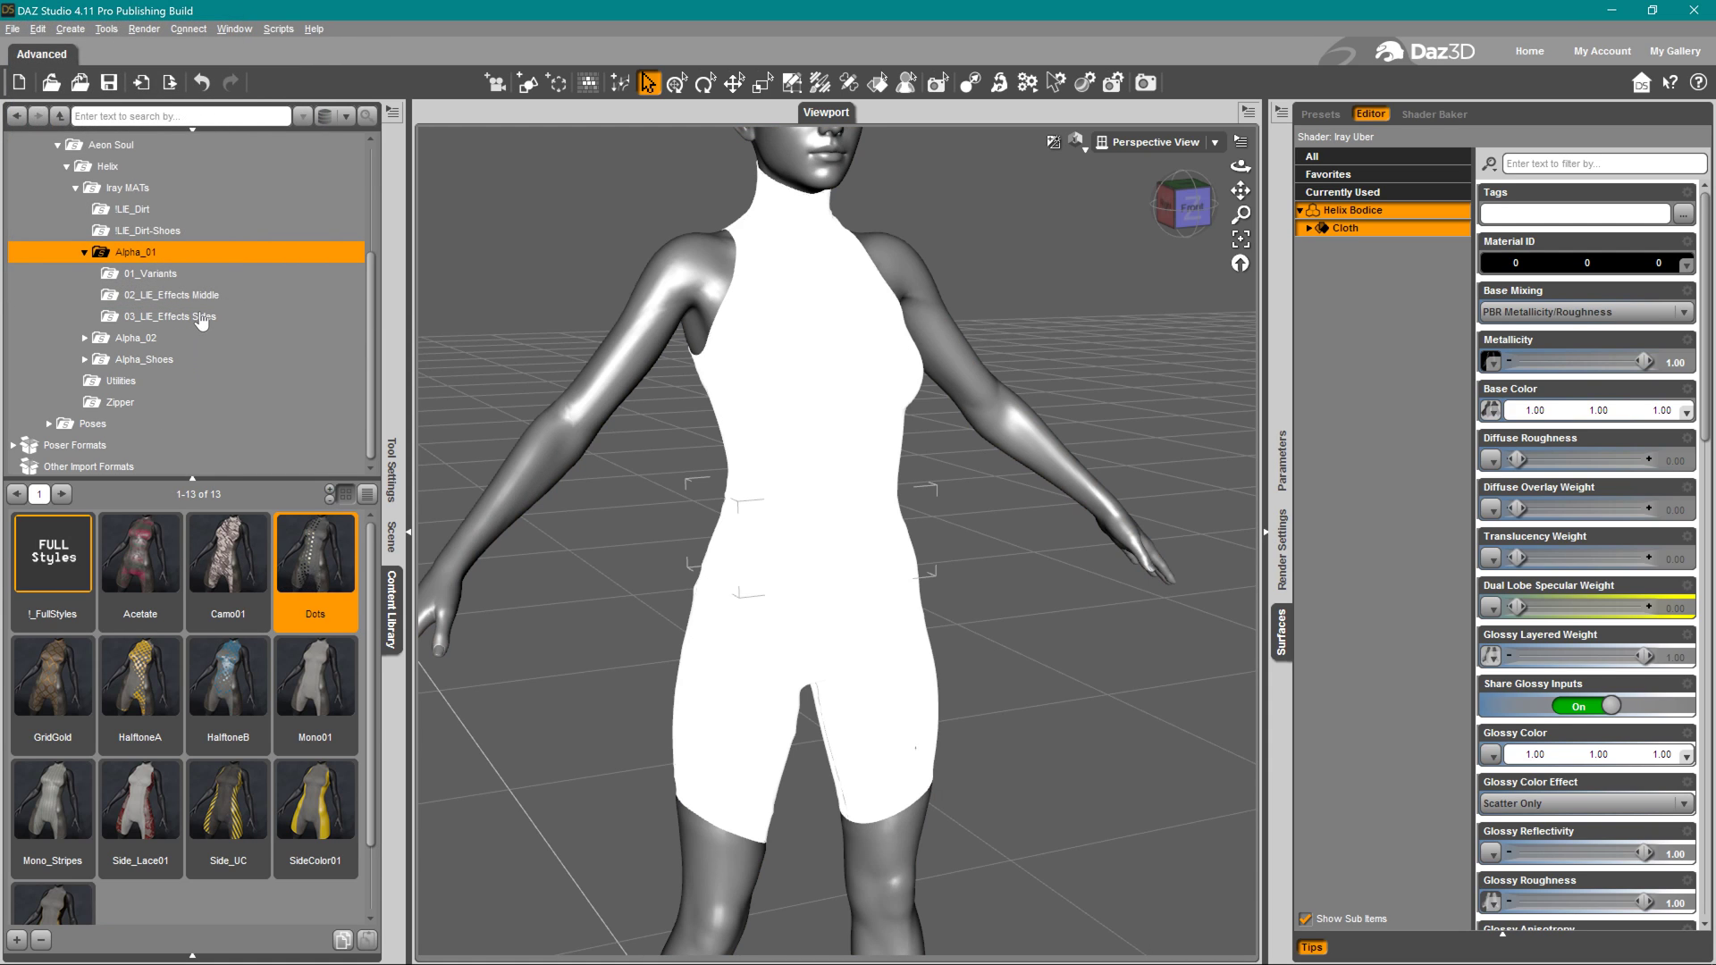
pyautogui.click(202, 320)
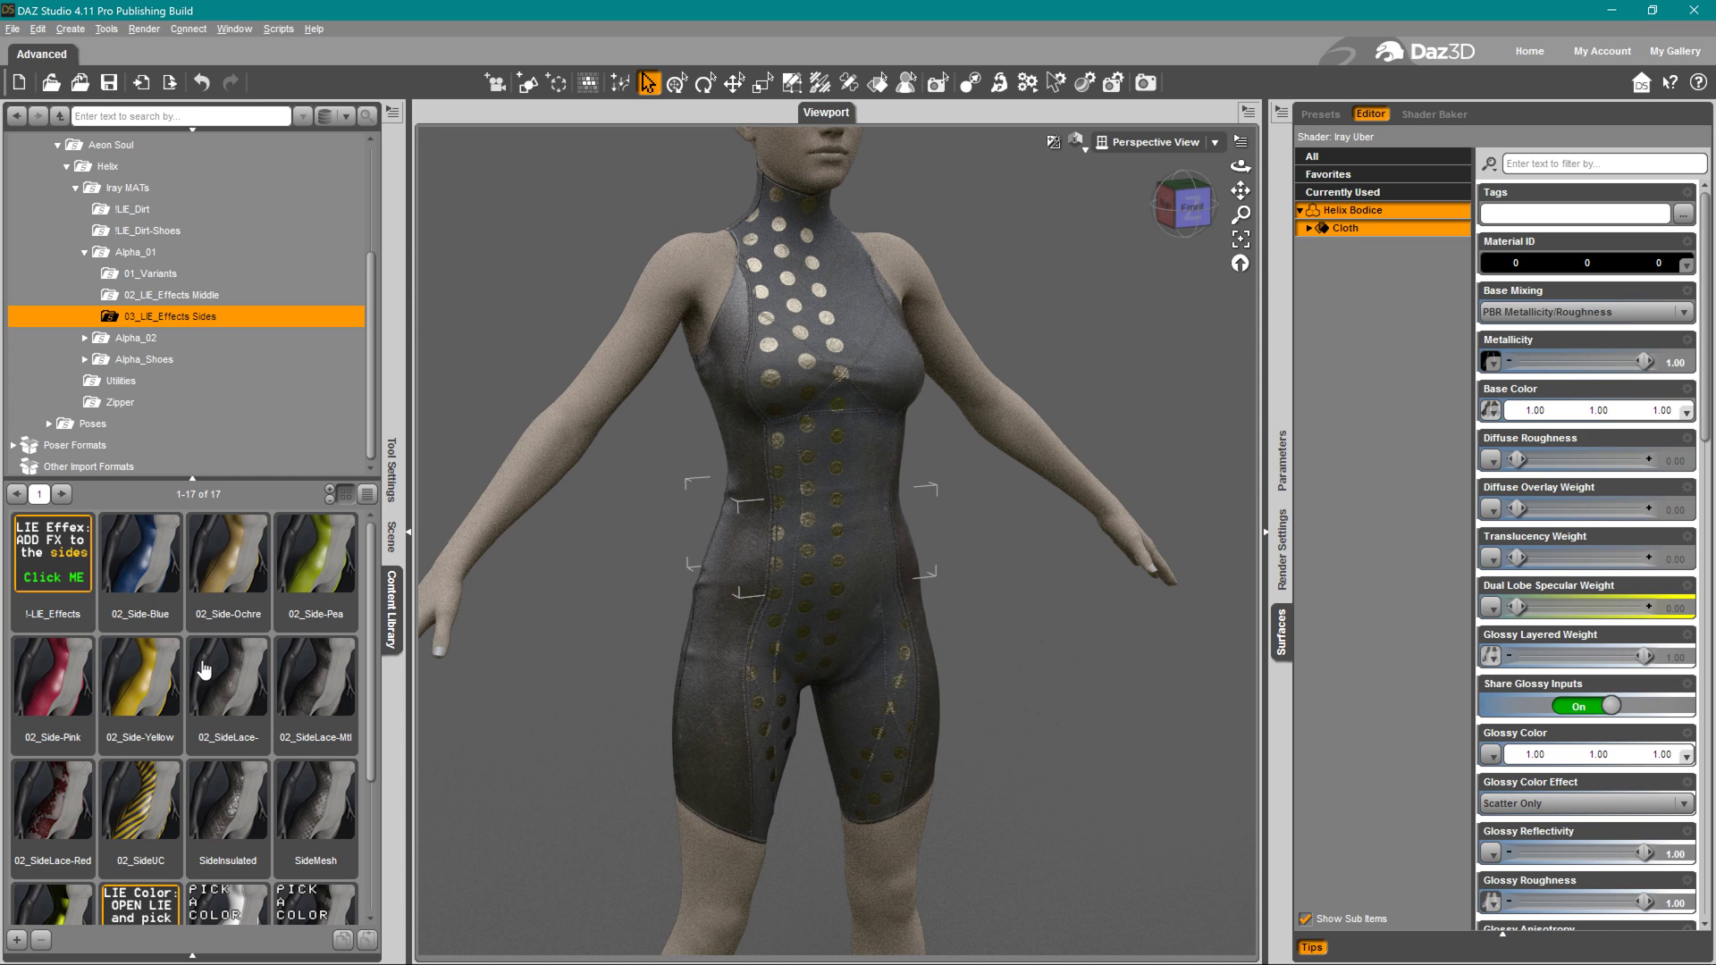
pyautogui.click(49, 807)
pyautogui.scroll(-2, 49, 807)
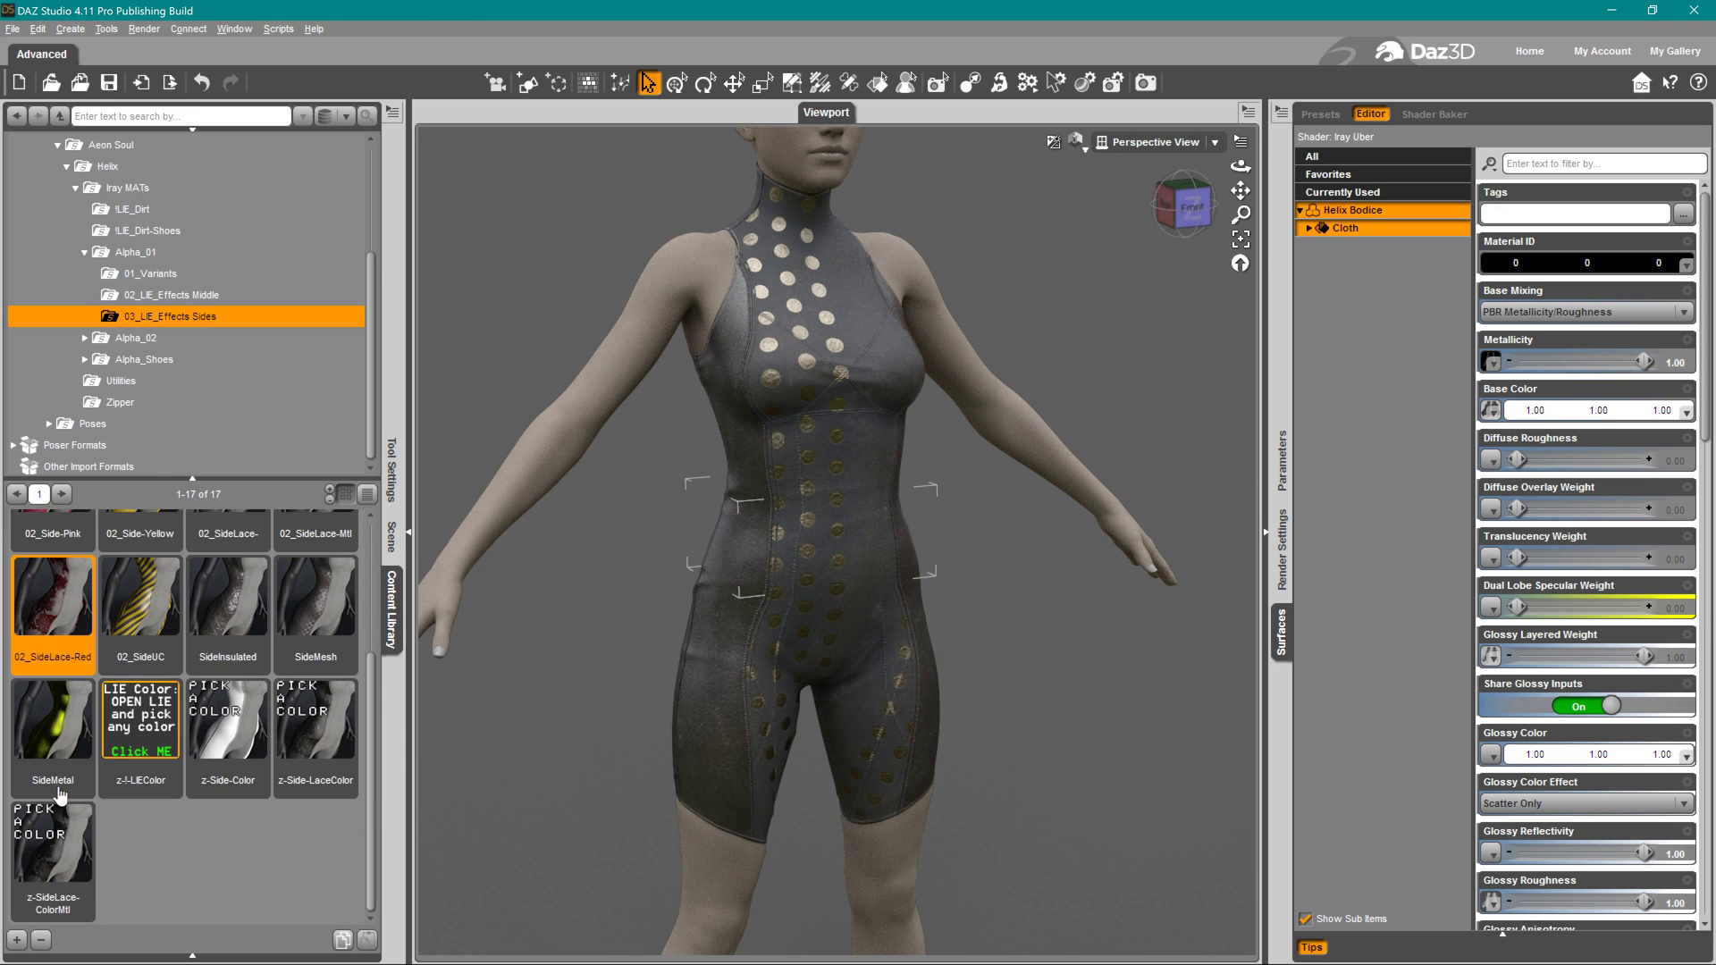
pyautogui.click(46, 851)
pyautogui.doubleClick(46, 851)
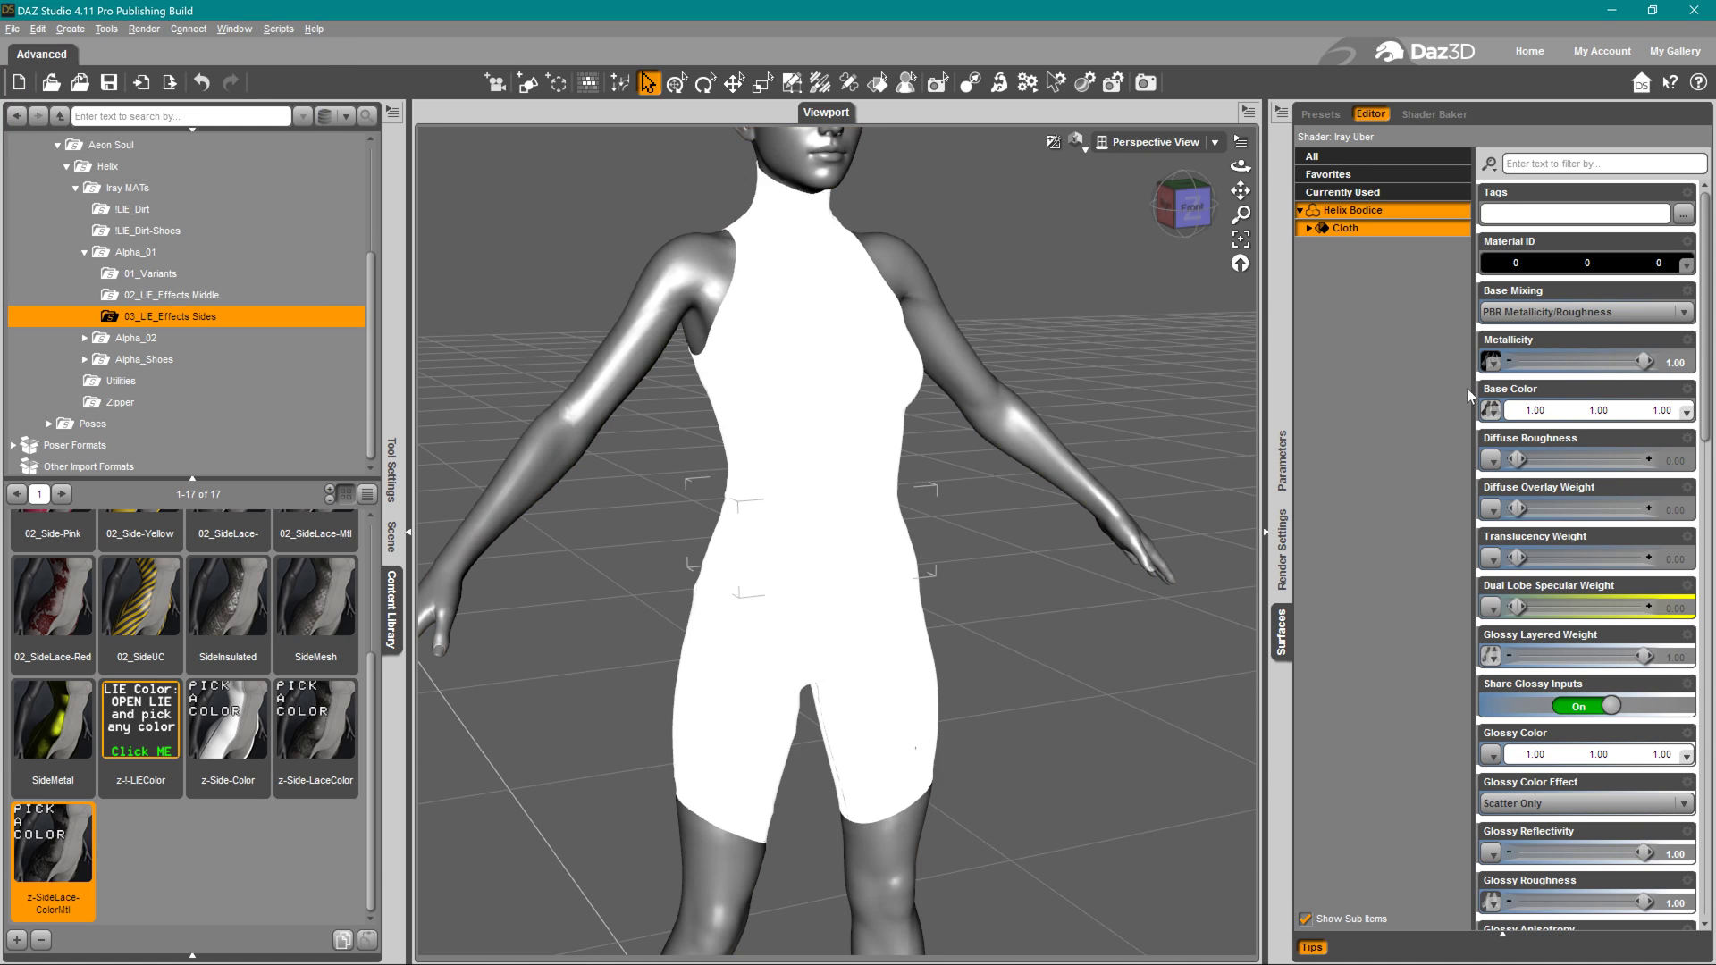
# Recolour the side lace's New Layer tan gold (182, 150, 98) in the bodice's Base Color map
pyautogui.click(1491, 412)
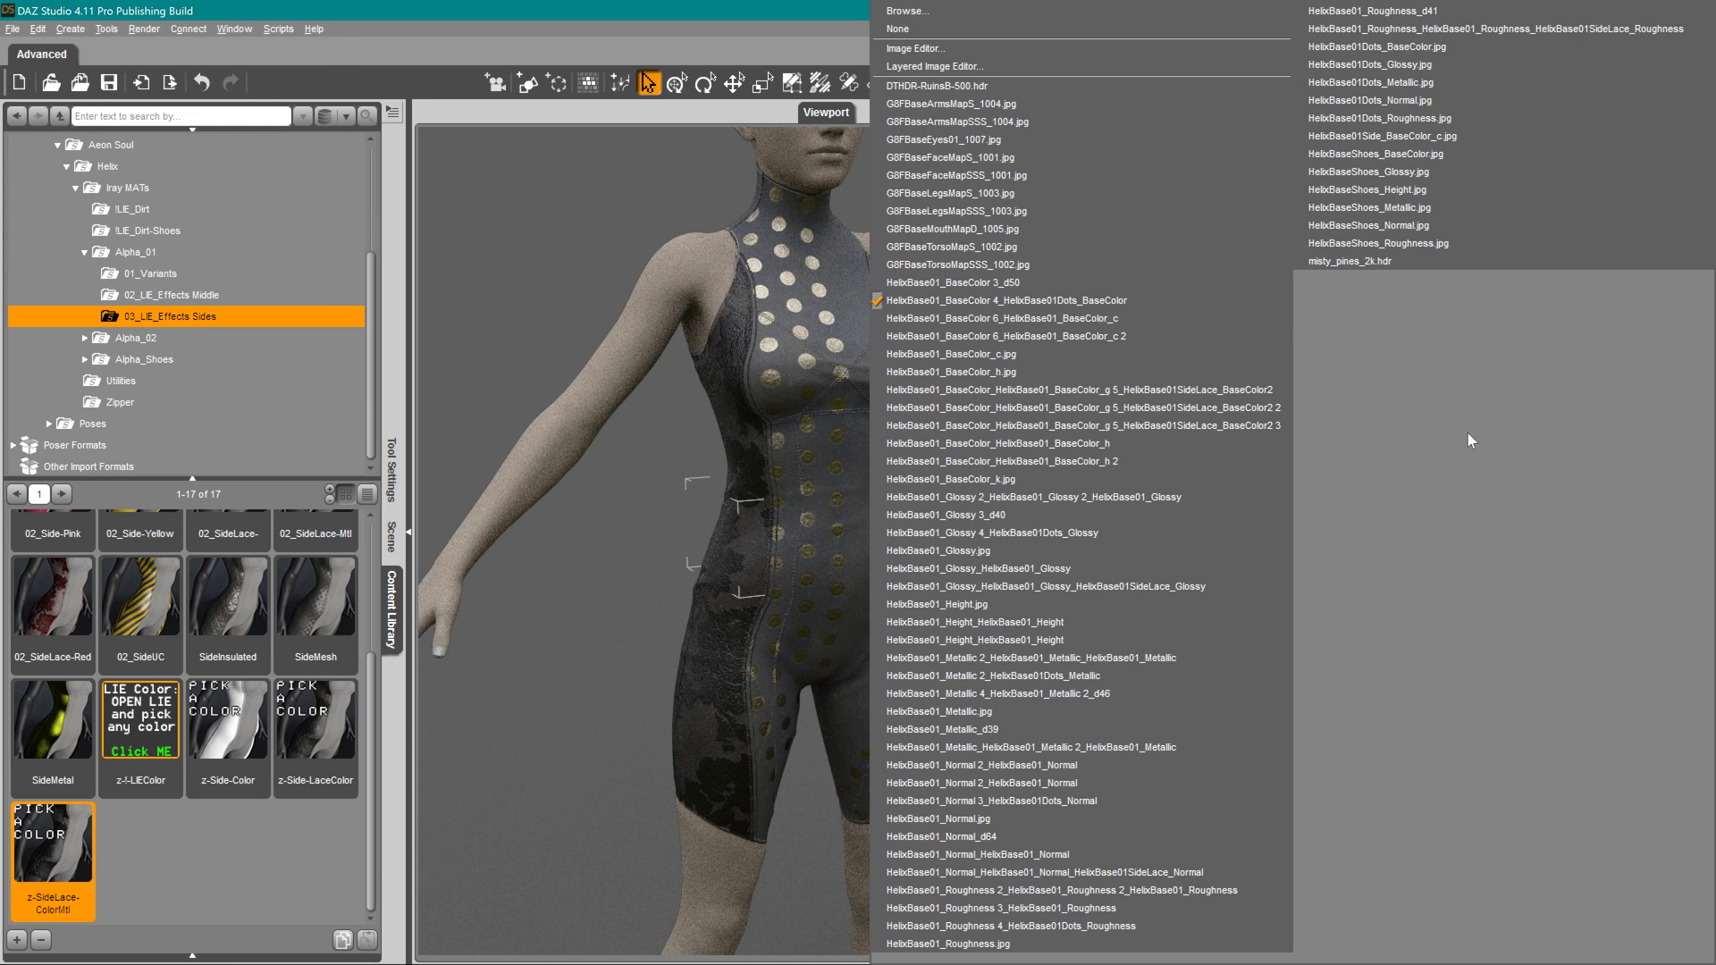
pyautogui.click(1033, 71)
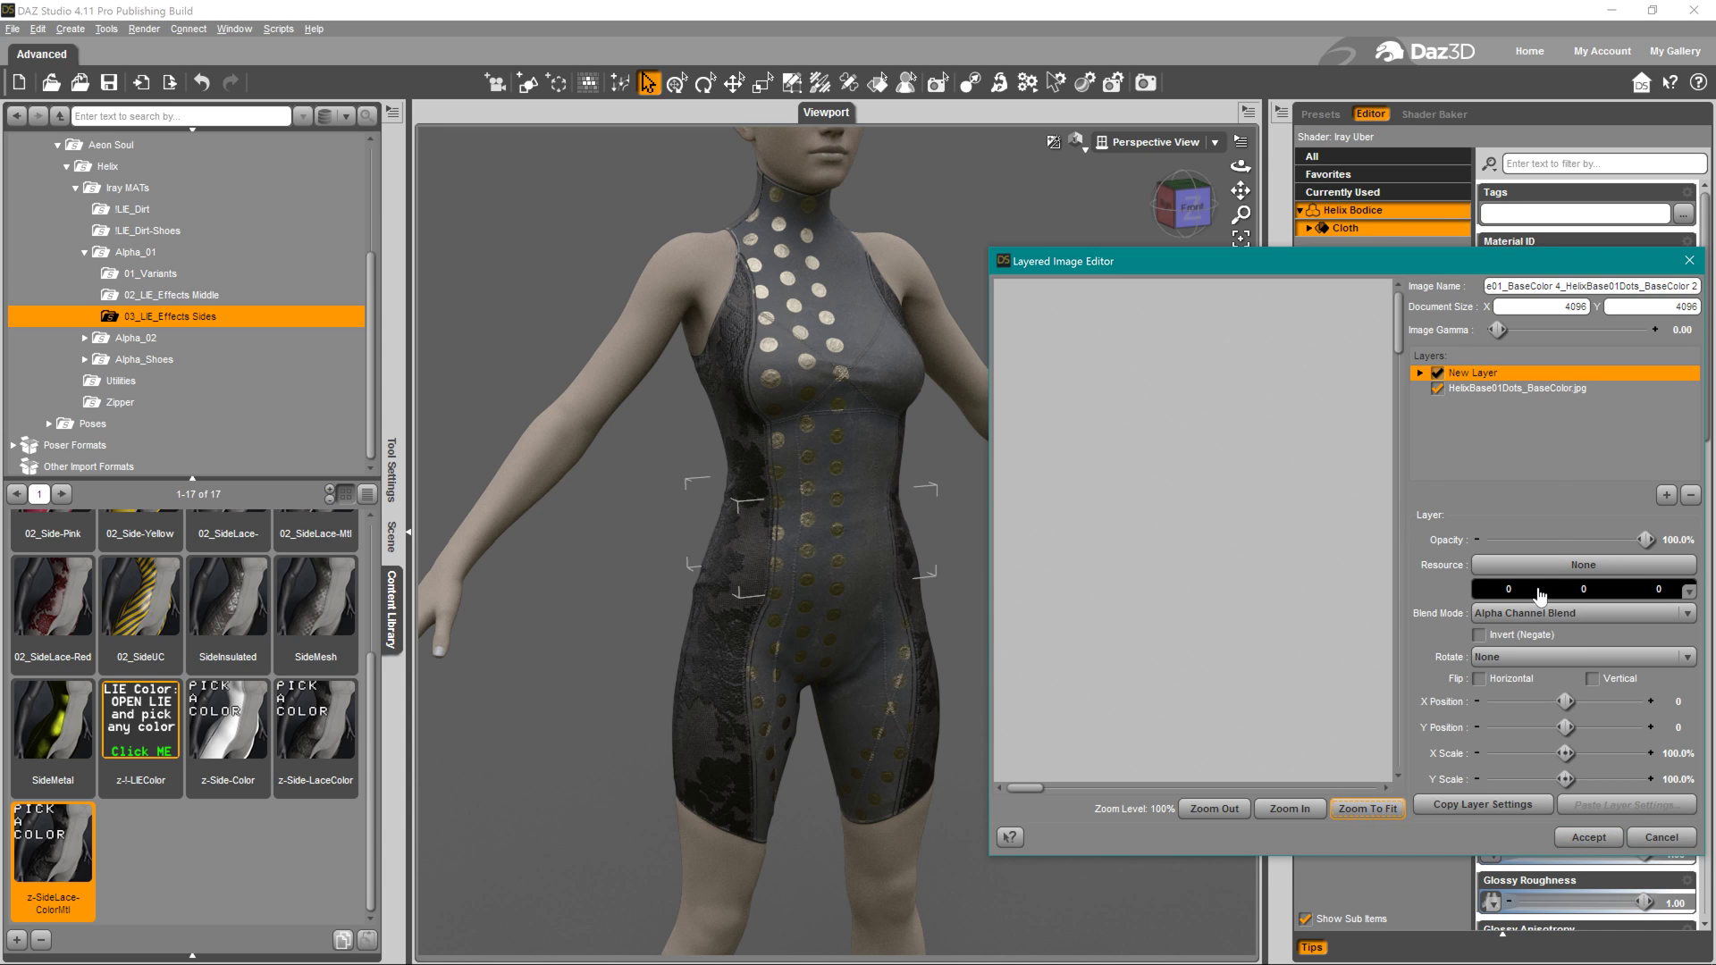
pyautogui.click(1537, 588)
pyautogui.click(1515, 564)
pyautogui.click(1544, 508)
pyautogui.moveTo(1519, 555); pyautogui.dragTo(1515, 517)
pyautogui.click(1551, 482)
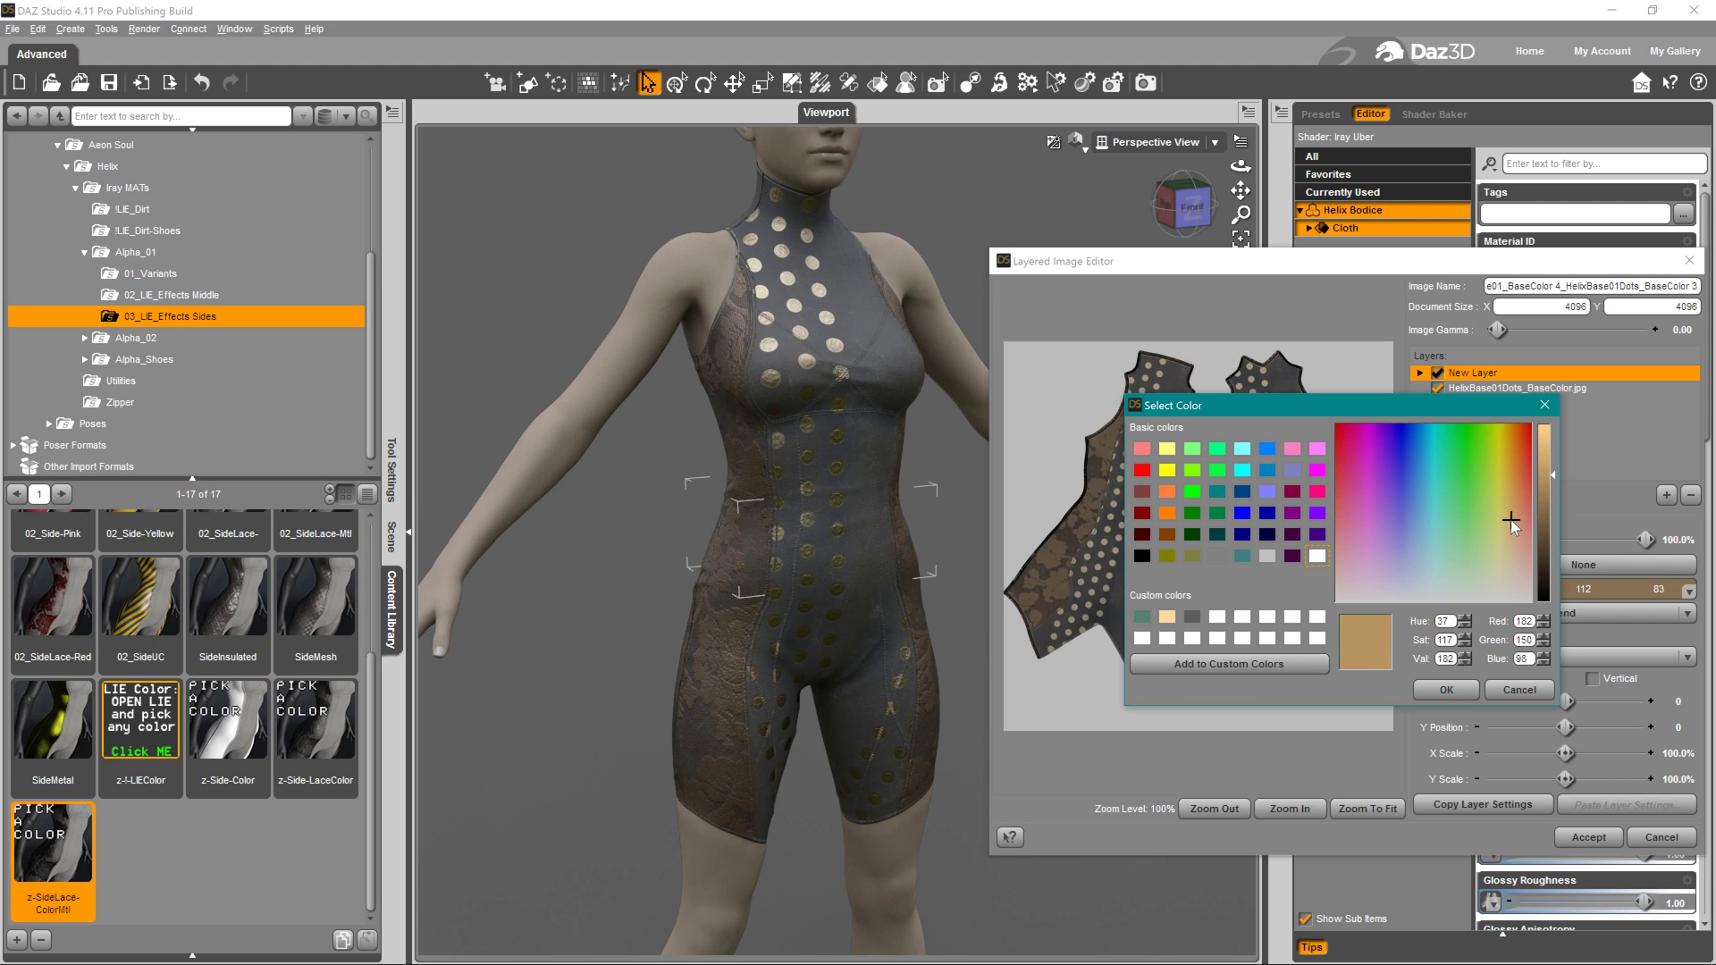
pyautogui.click(1446, 690)
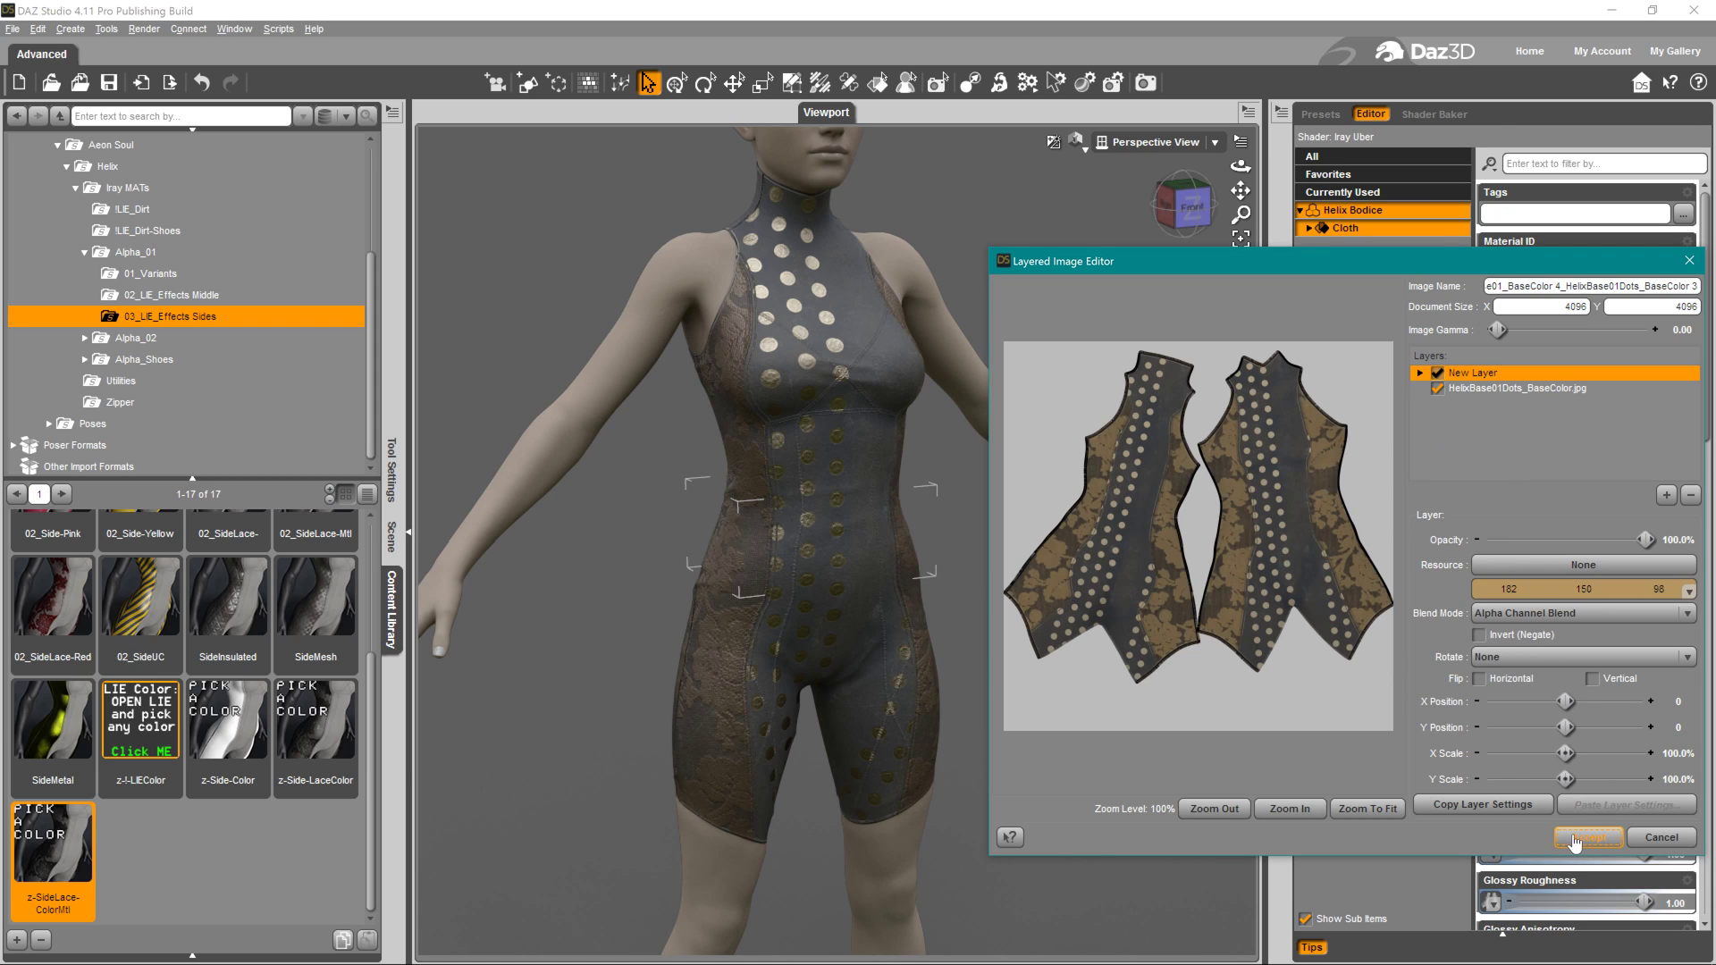
# Apply the Alpha_02 full styles Acetate and Camo01 to the bodice in turn
pyautogui.click(85, 254)
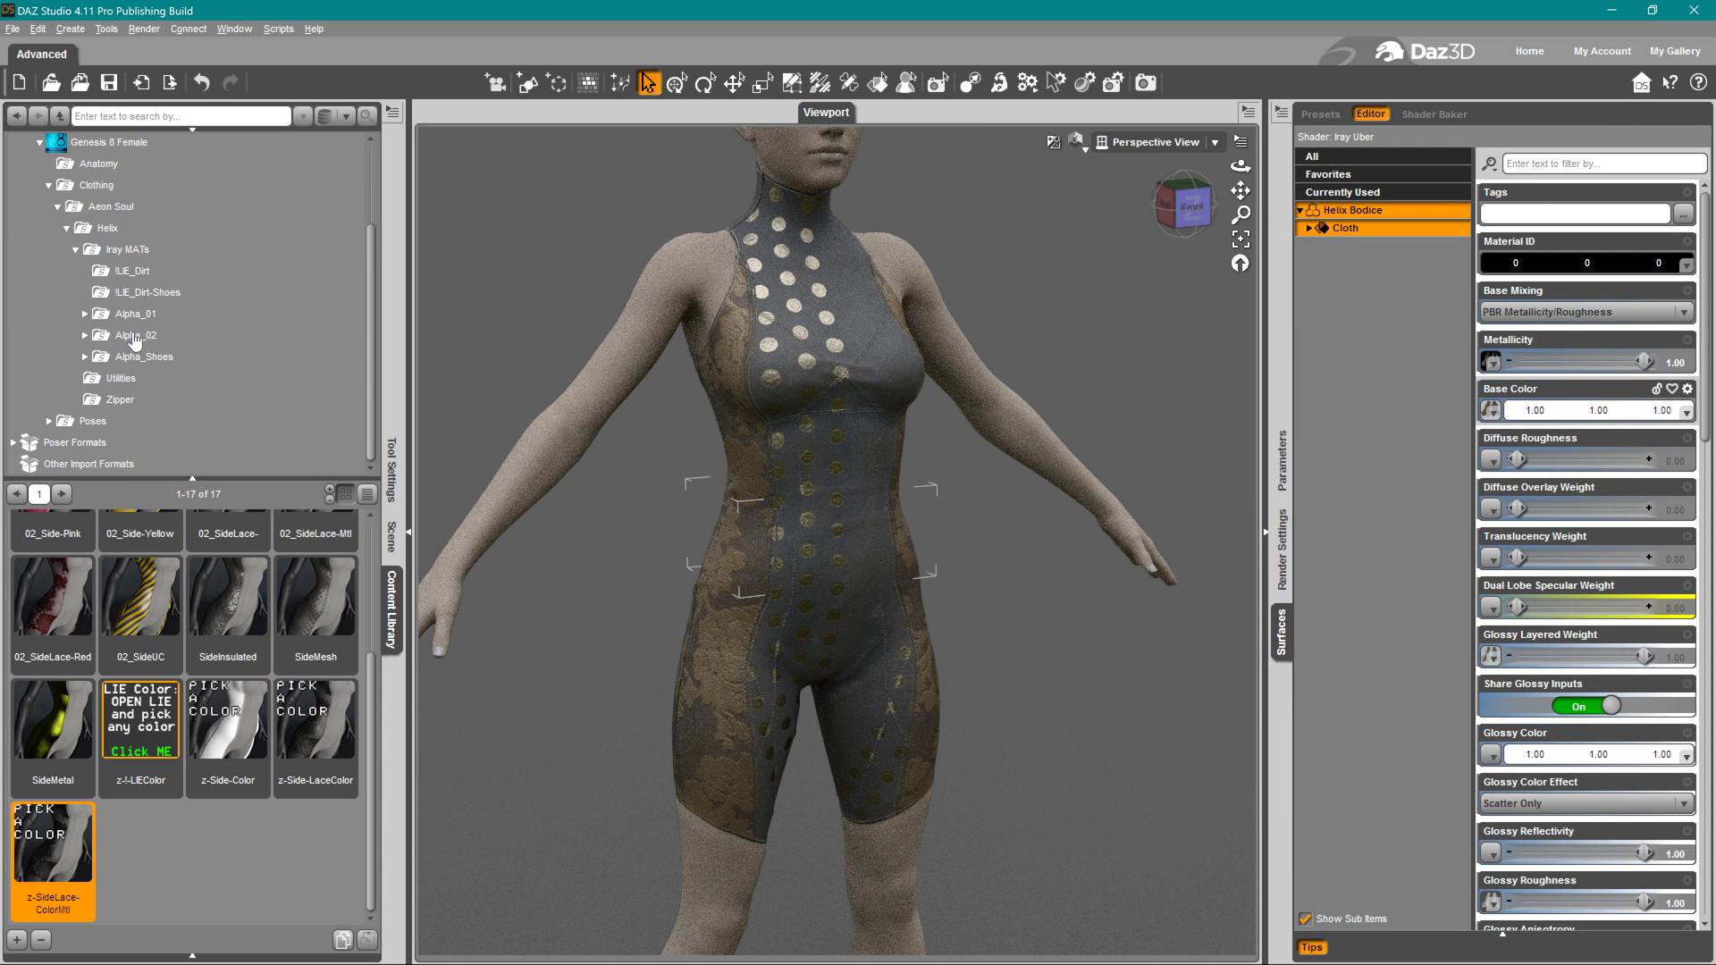
pyautogui.click(134, 338)
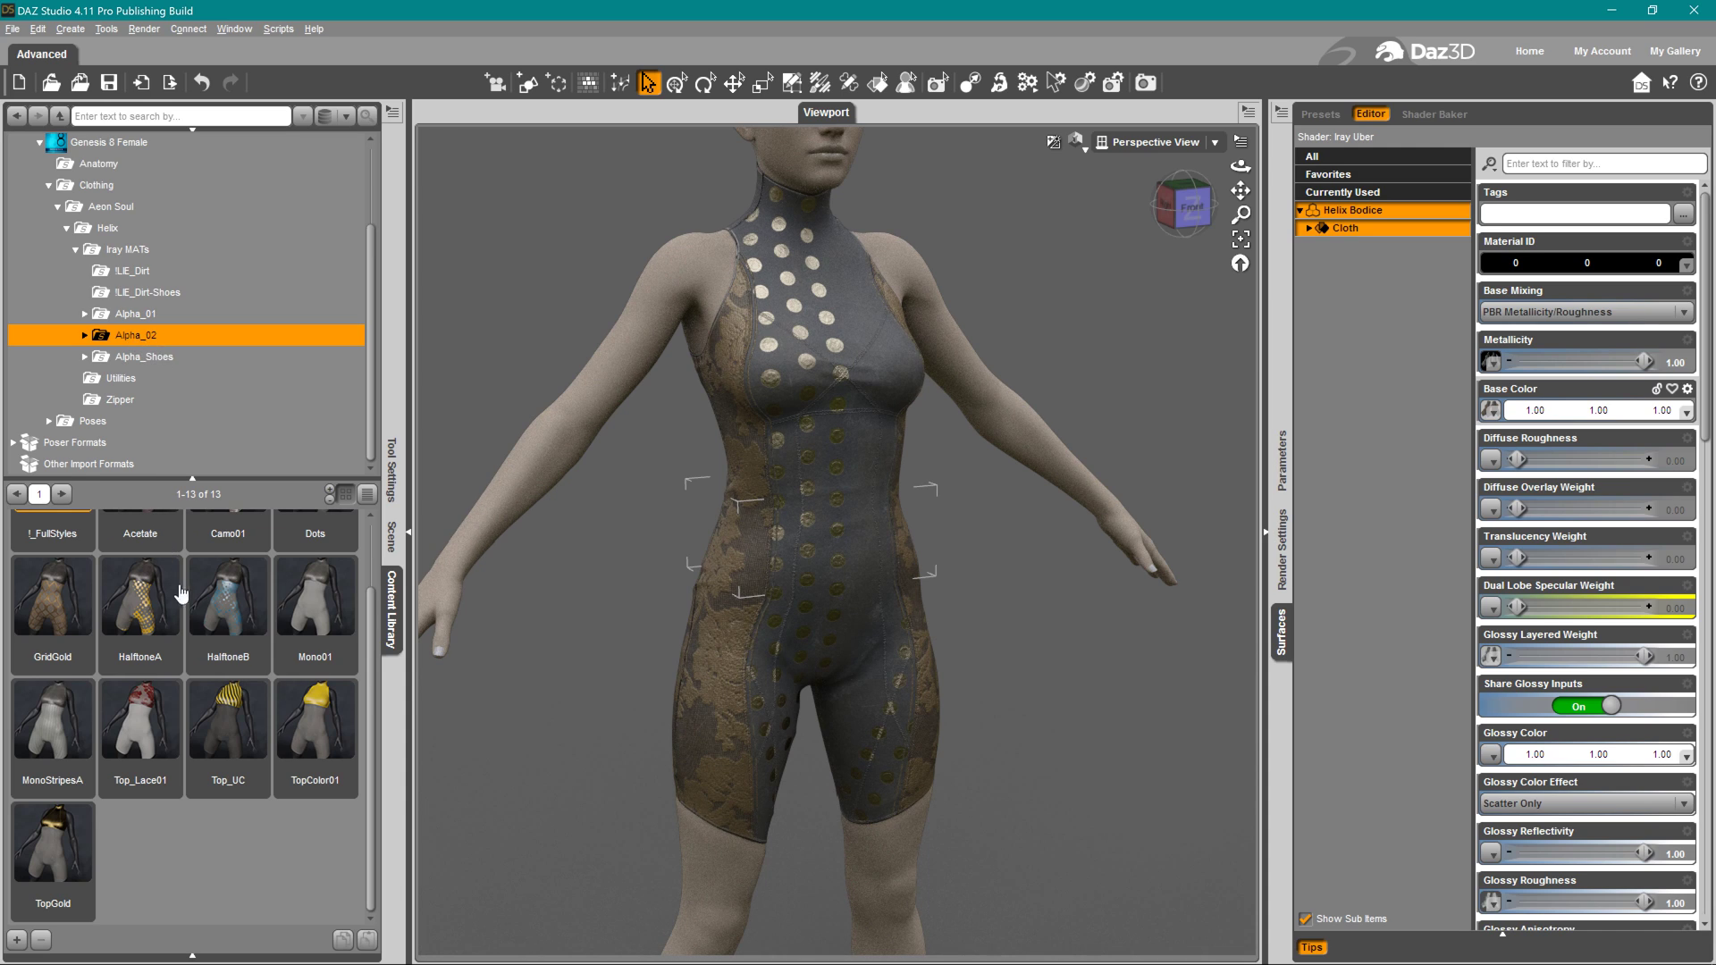
pyautogui.scroll(2, 201, 695)
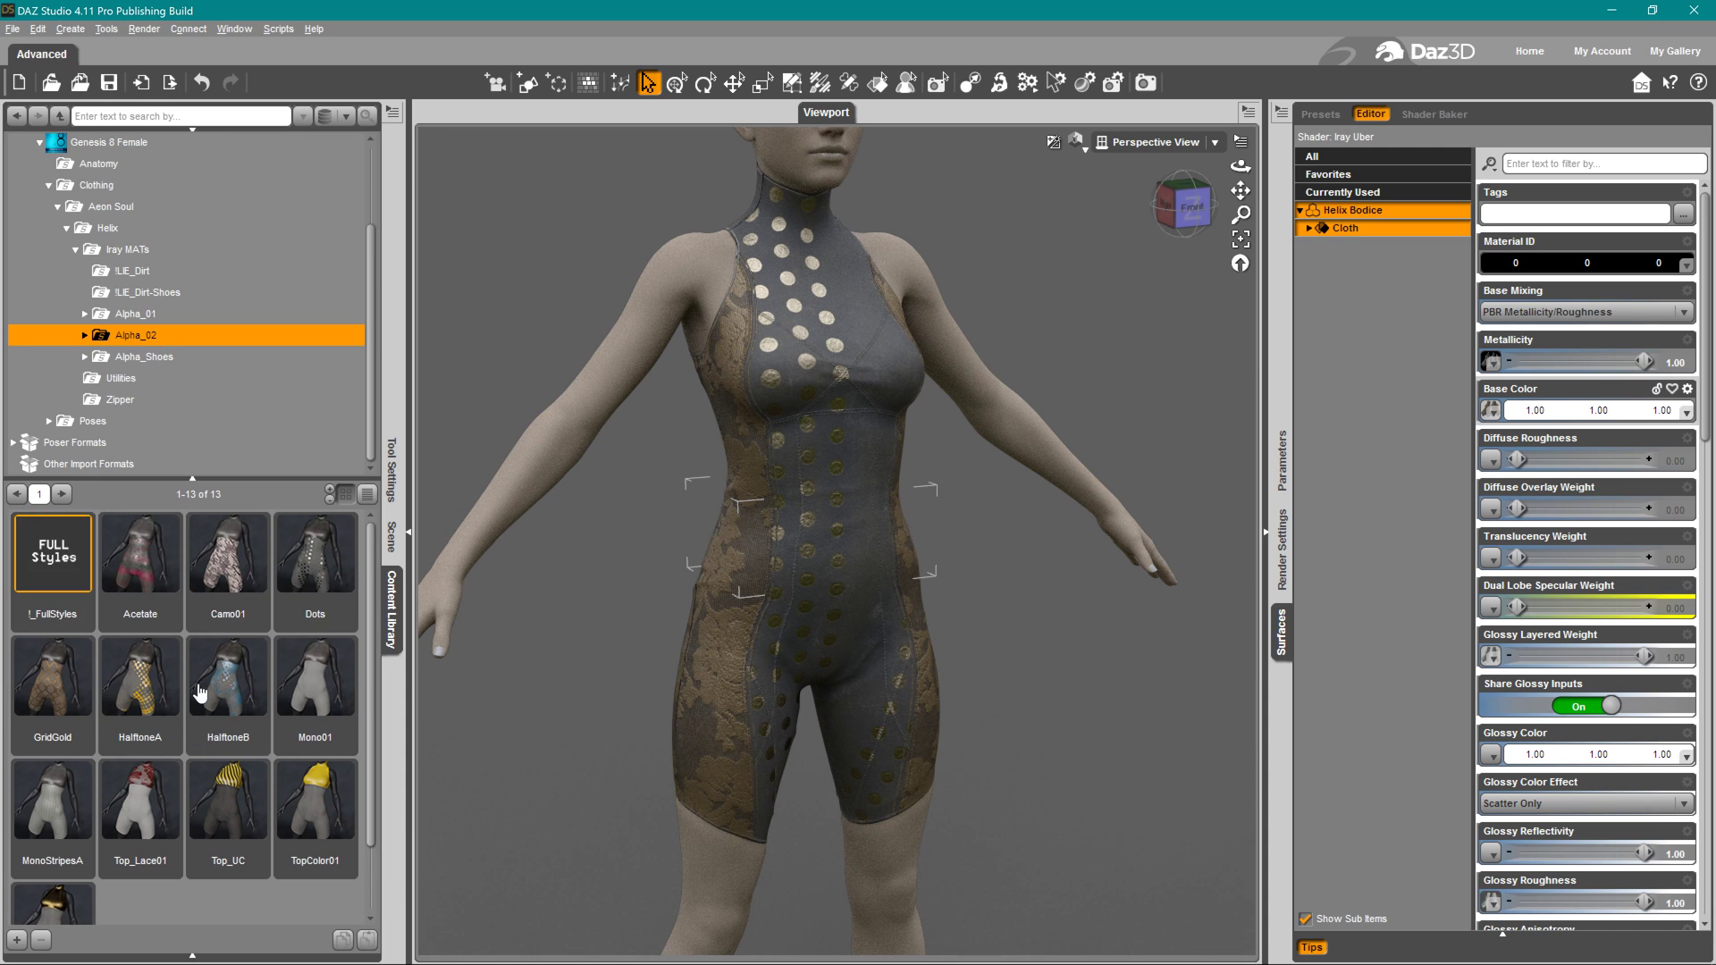
pyautogui.doubleClick(152, 561)
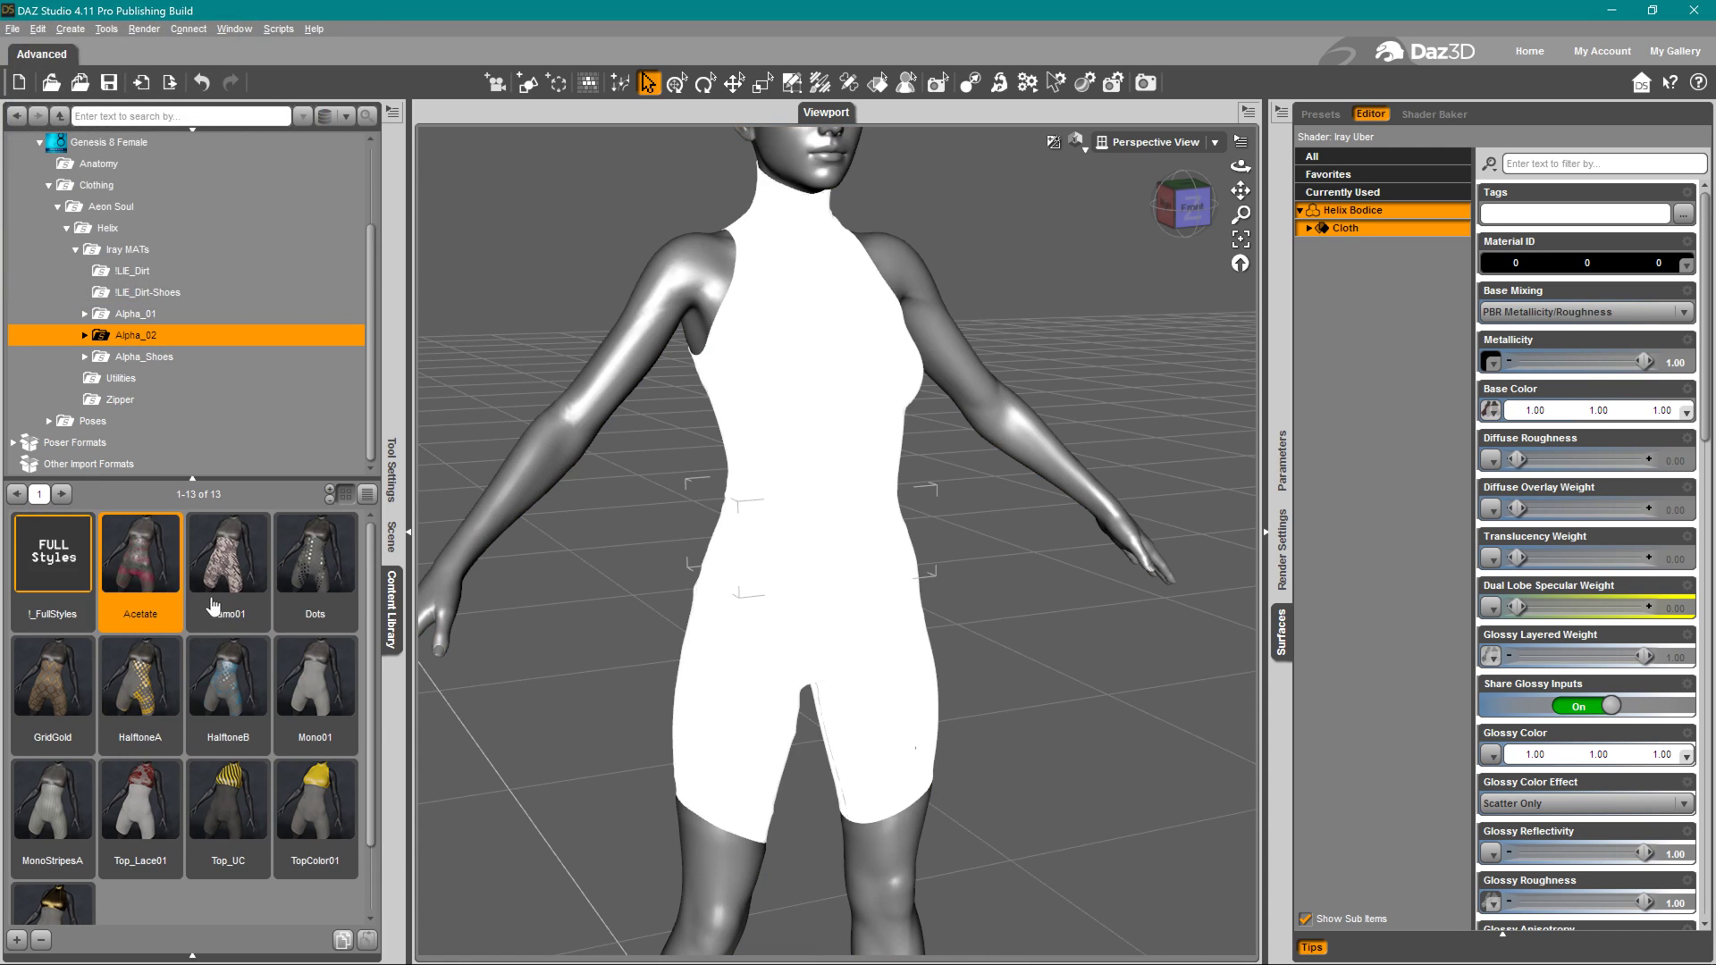
pyautogui.moveTo(231, 582)
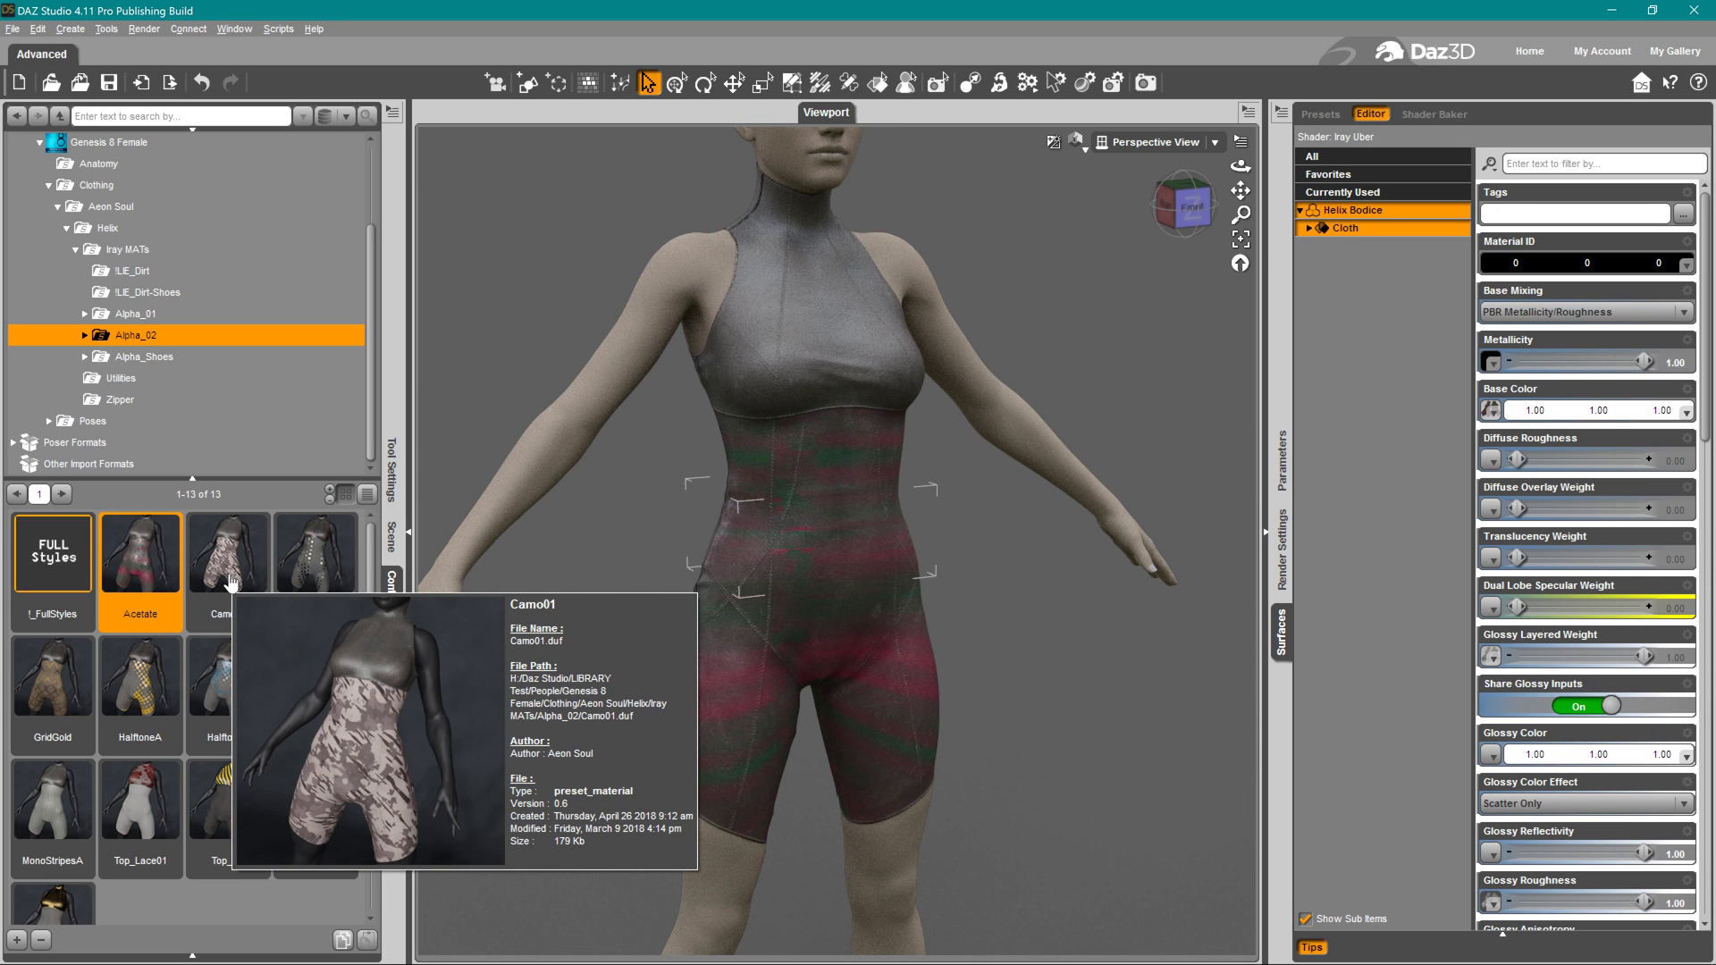
pyautogui.doubleClick(231, 582)
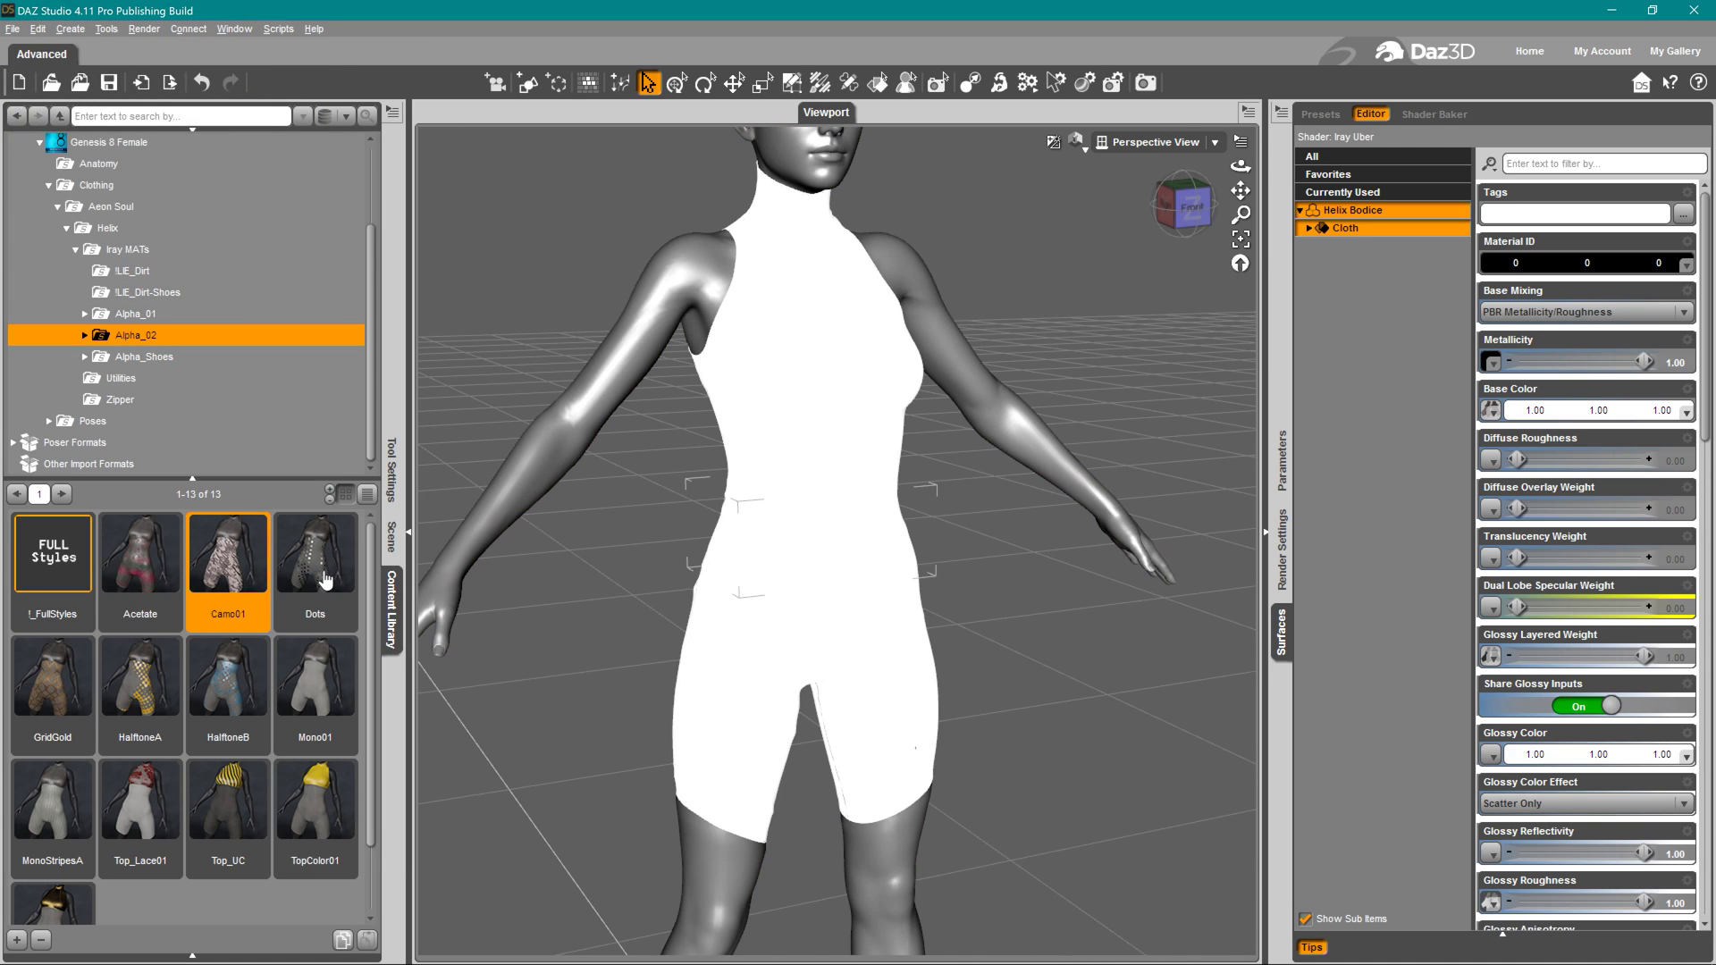
# Apply the Alpha_02 full styles Dots and GridGold to the bodice in turn
pyautogui.moveTo(325, 581)
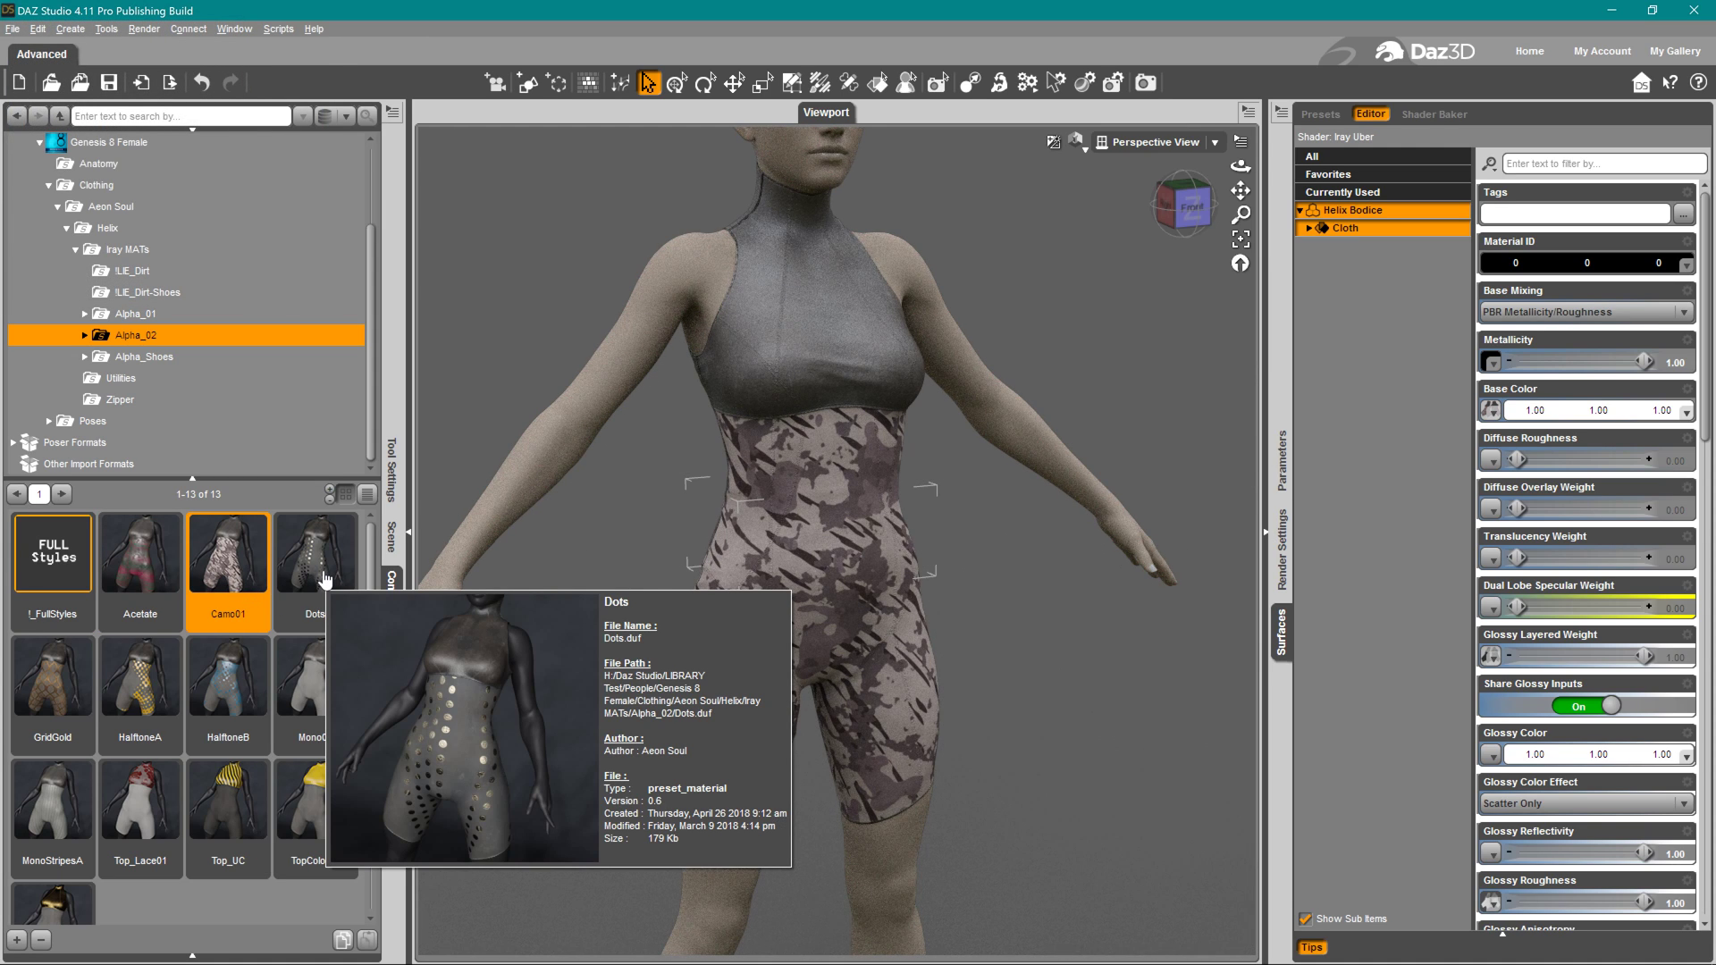
pyautogui.doubleClick(324, 579)
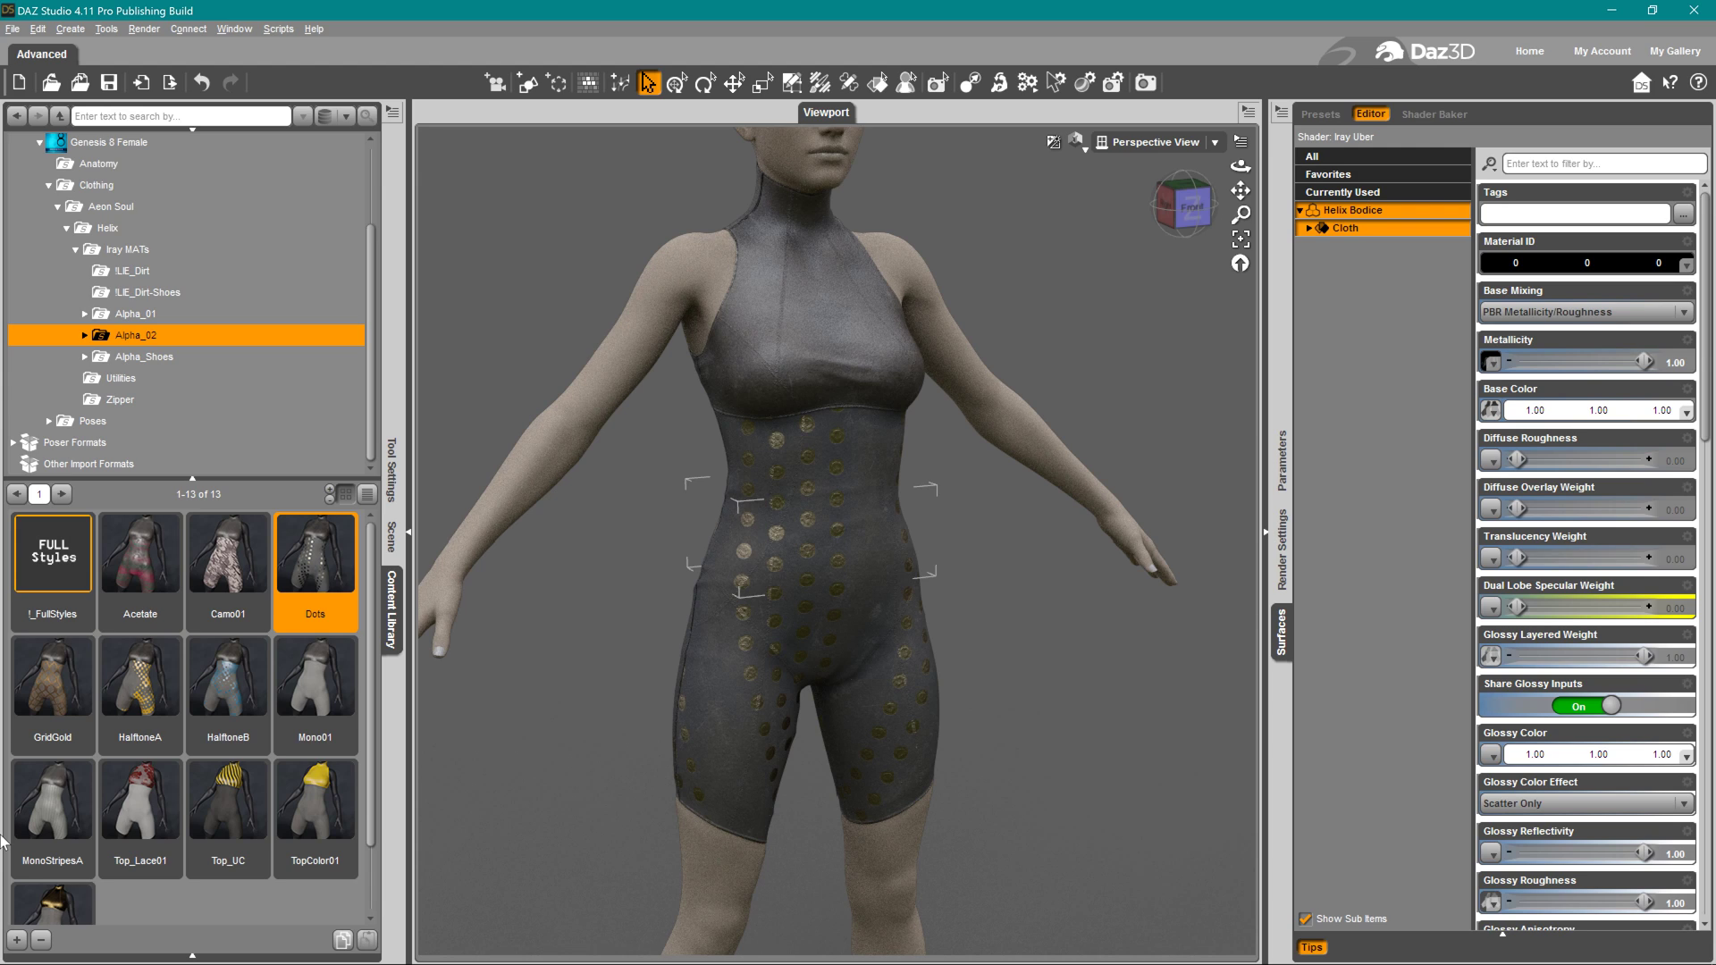
pyautogui.doubleClick(47, 675)
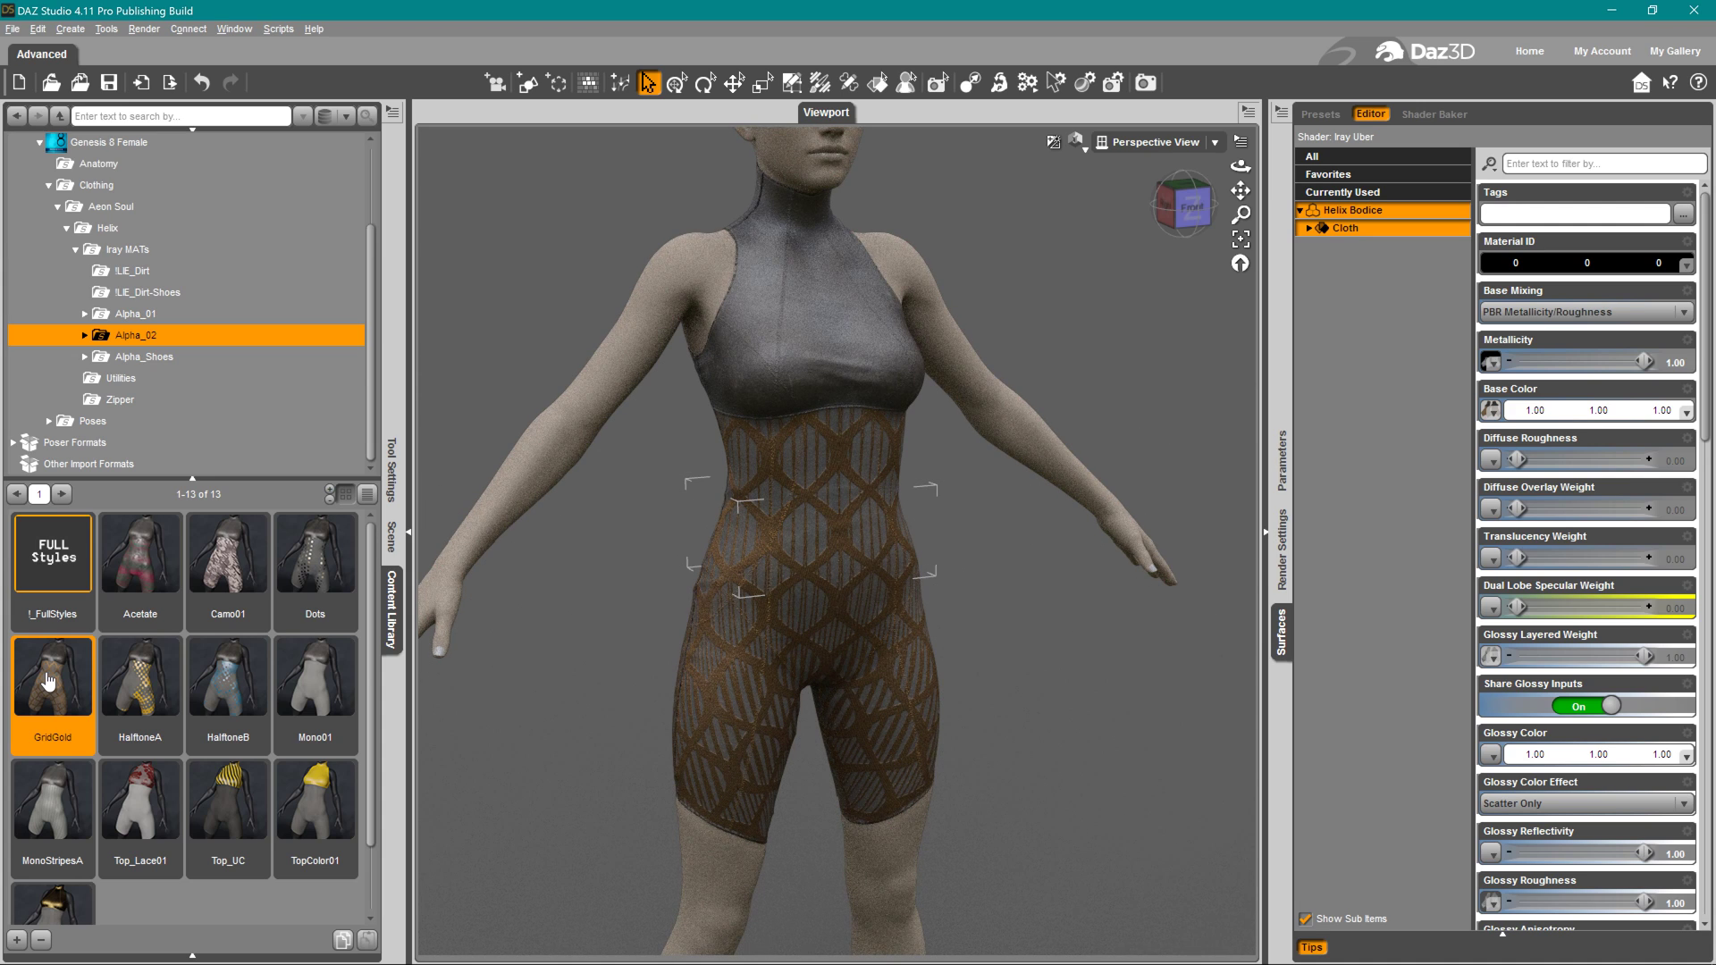
# Apply the Alpha_02 full styles HalftoneA, Top_Lace01 and TopGold to the bodice in turn
pyautogui.click(150, 686)
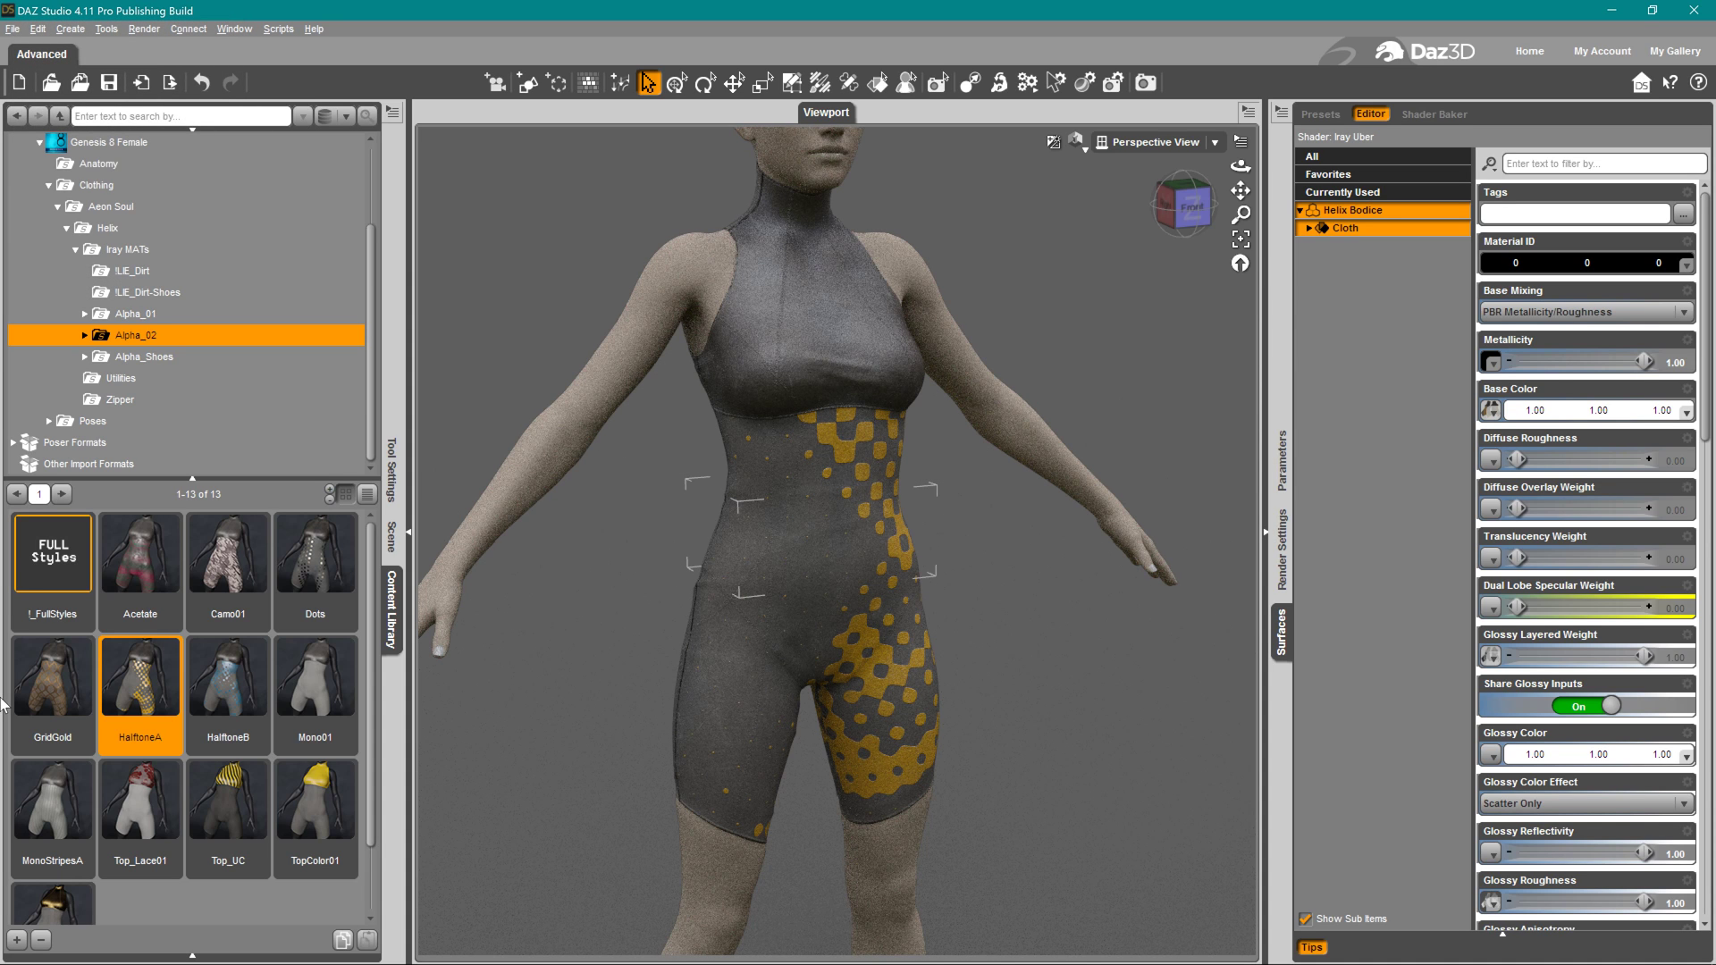
pyautogui.click(147, 804)
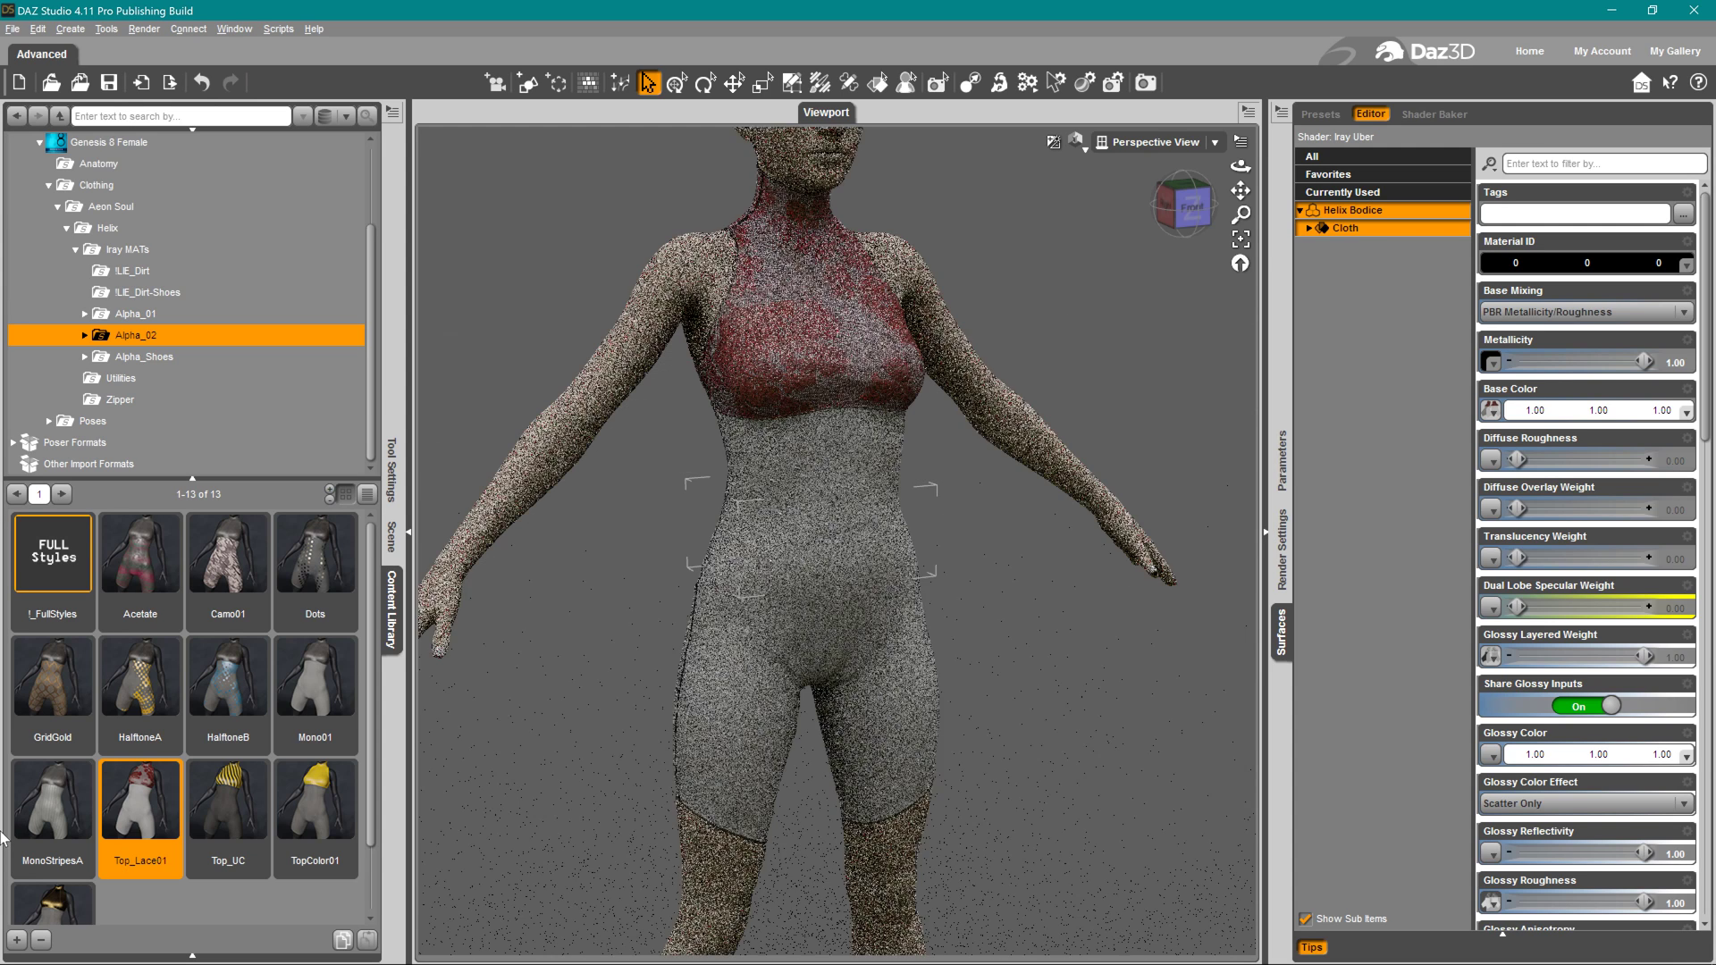
pyautogui.click(51, 904)
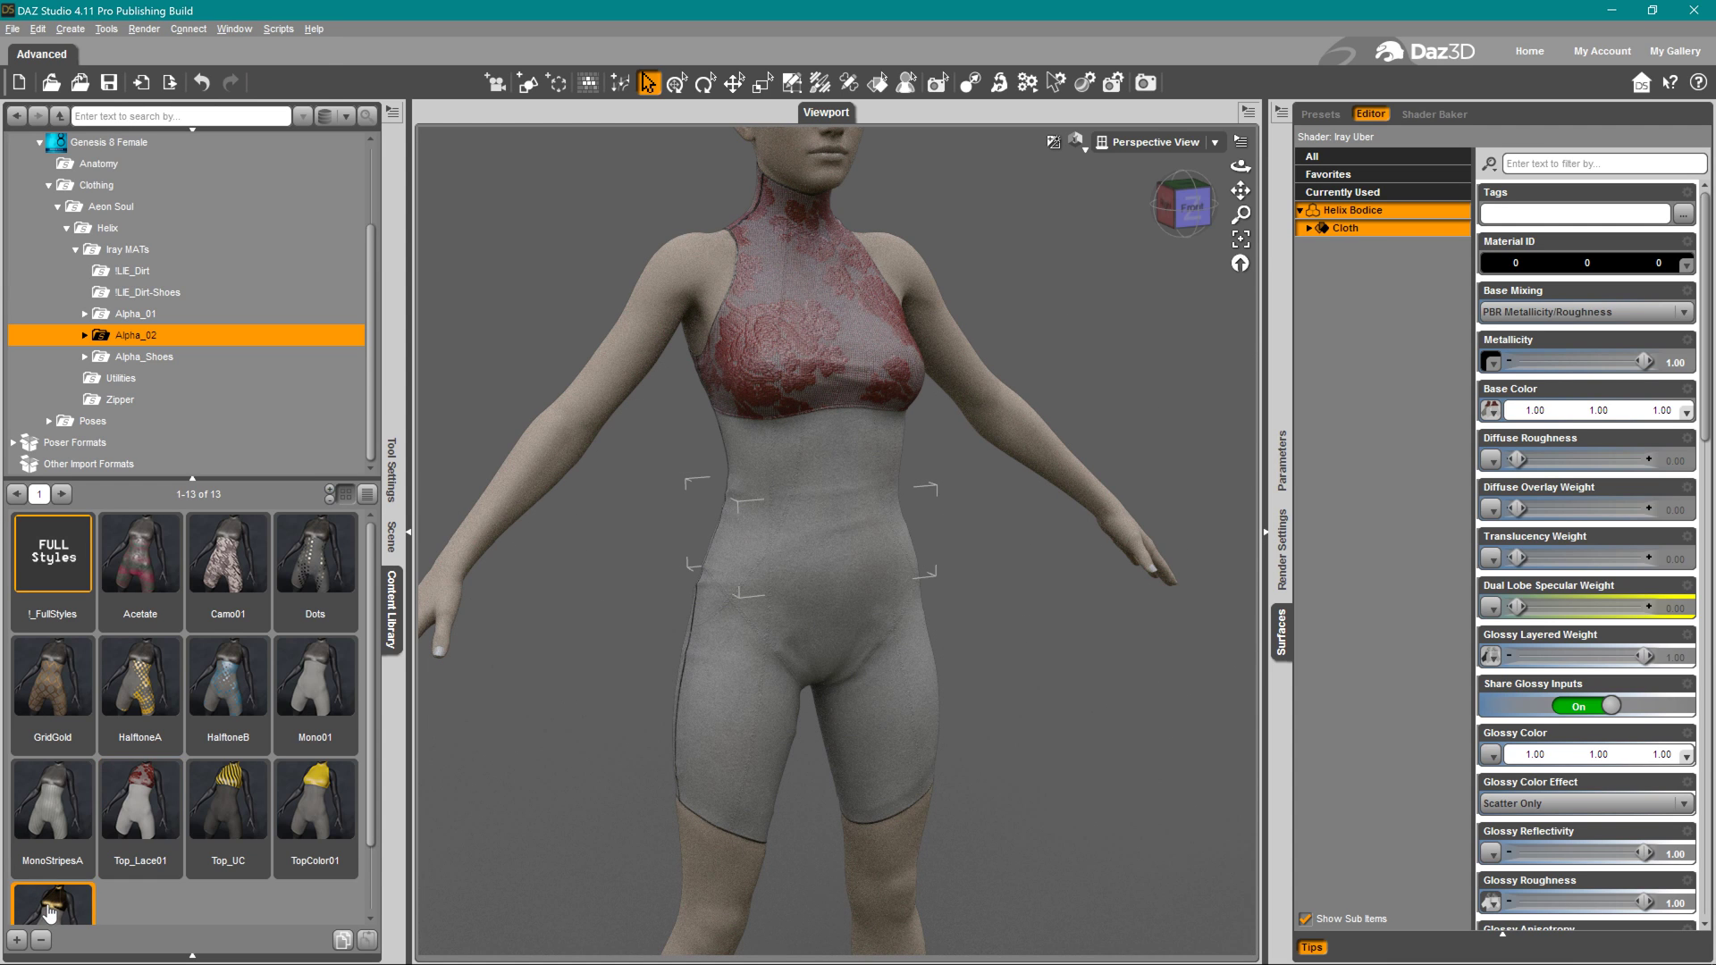
# Apply the Alpha_02 variants Mono10 and GridPink to the bodice in turn
pyautogui.doubleClick(159, 337)
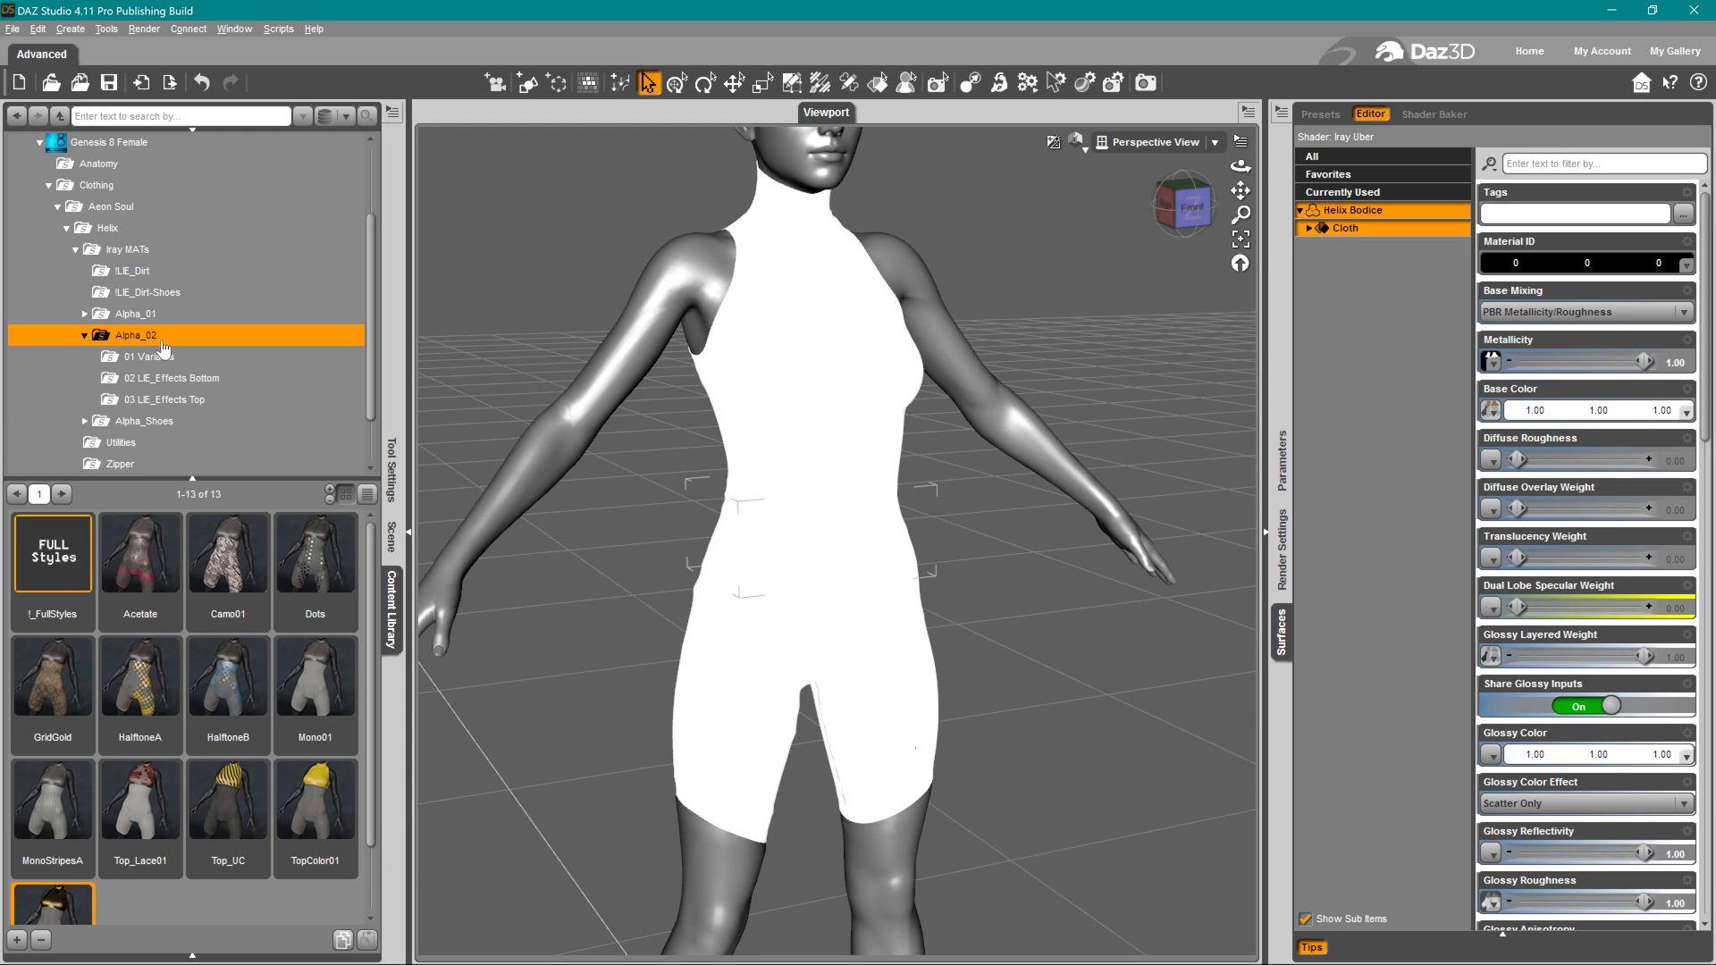
pyautogui.click(159, 358)
pyautogui.scroll(-3, 190, 751)
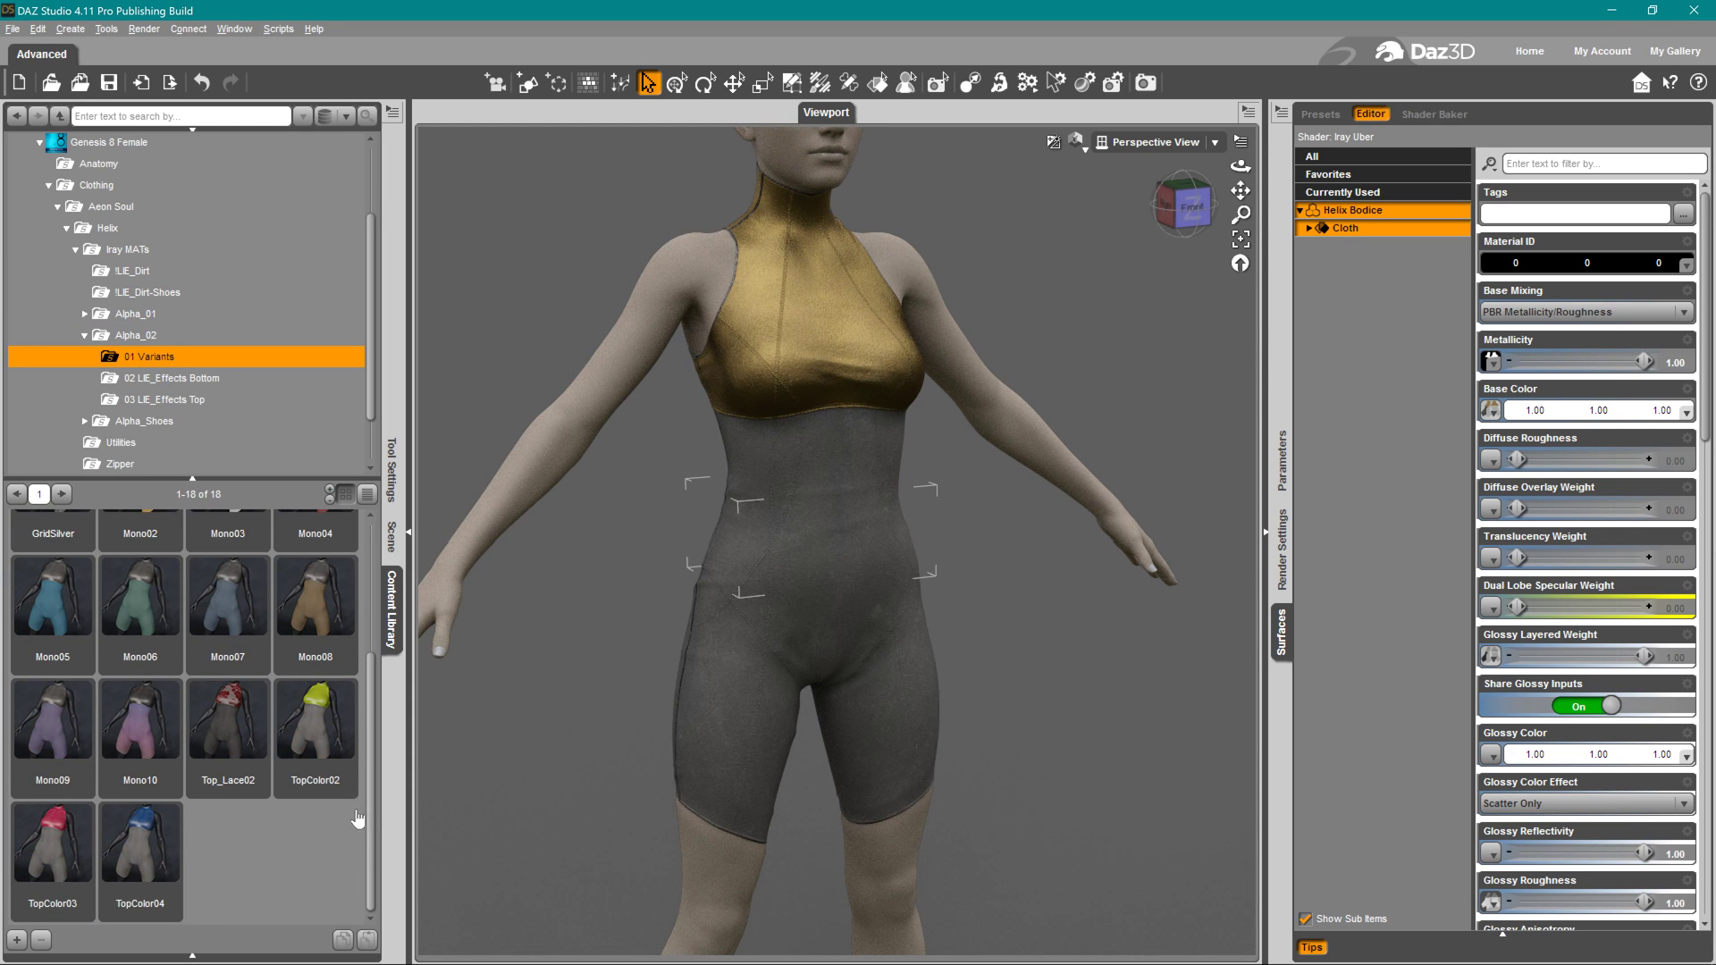
pyautogui.doubleClick(158, 738)
pyautogui.moveTo(370, 856); pyautogui.dragTo(370, 706)
pyautogui.doubleClick(308, 563)
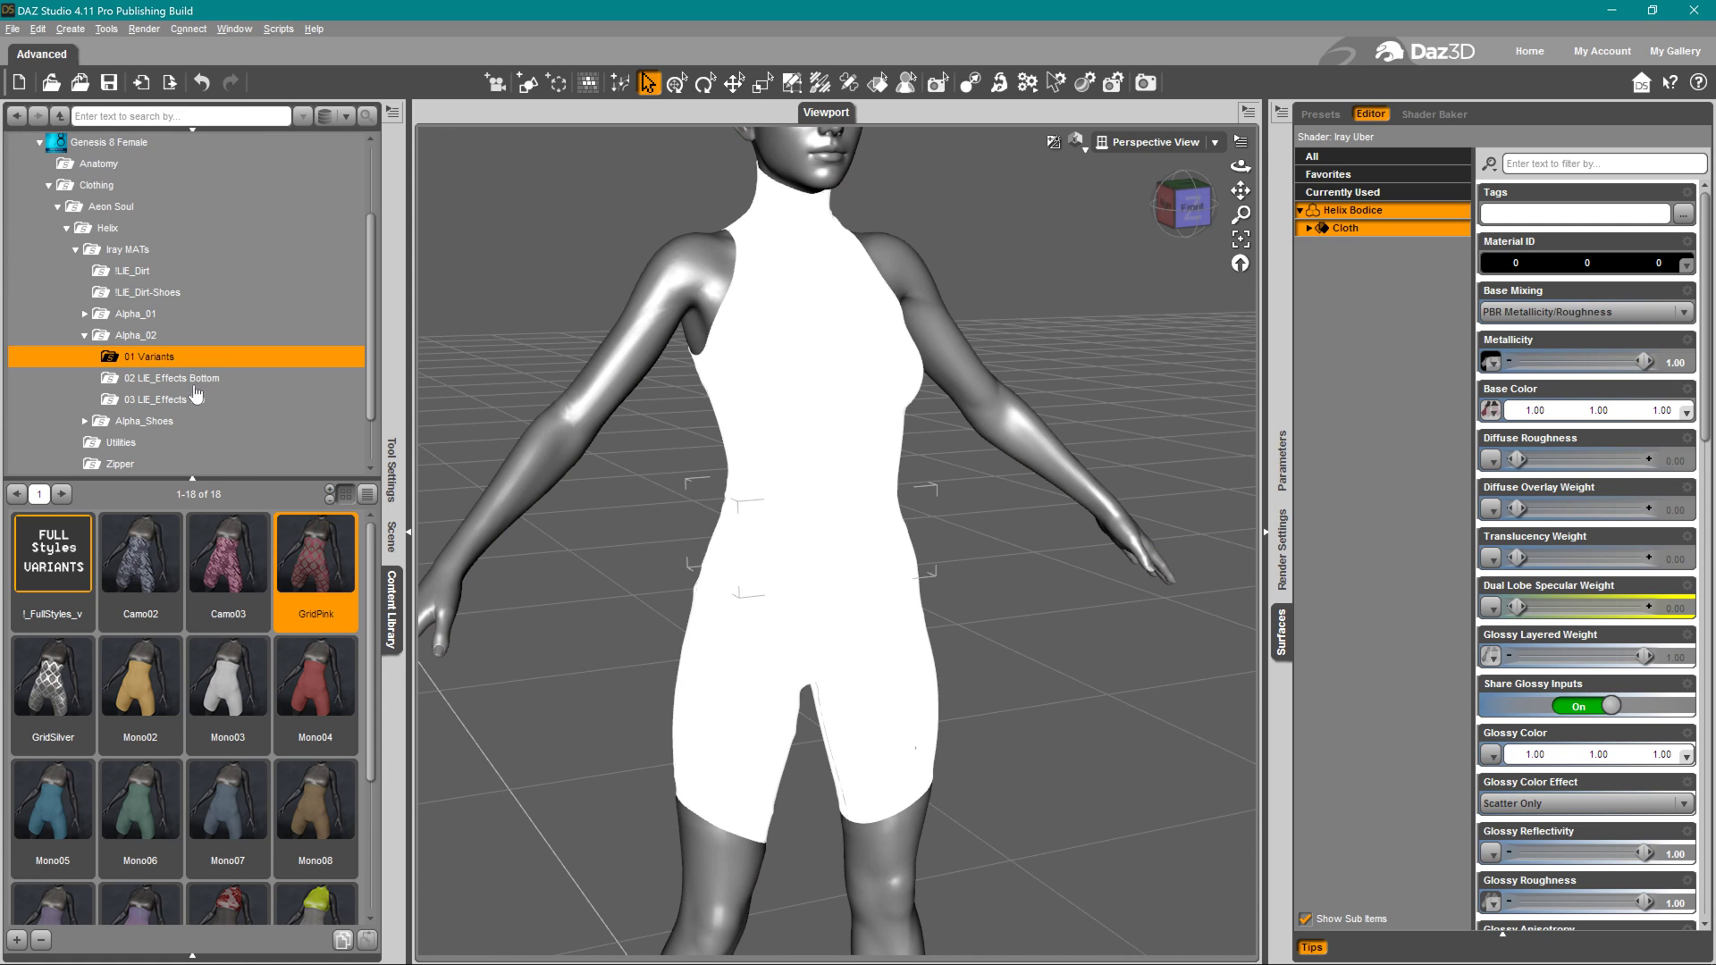
# Layer the TopLace-Red effect over the bodice's top part
pyautogui.click(193, 383)
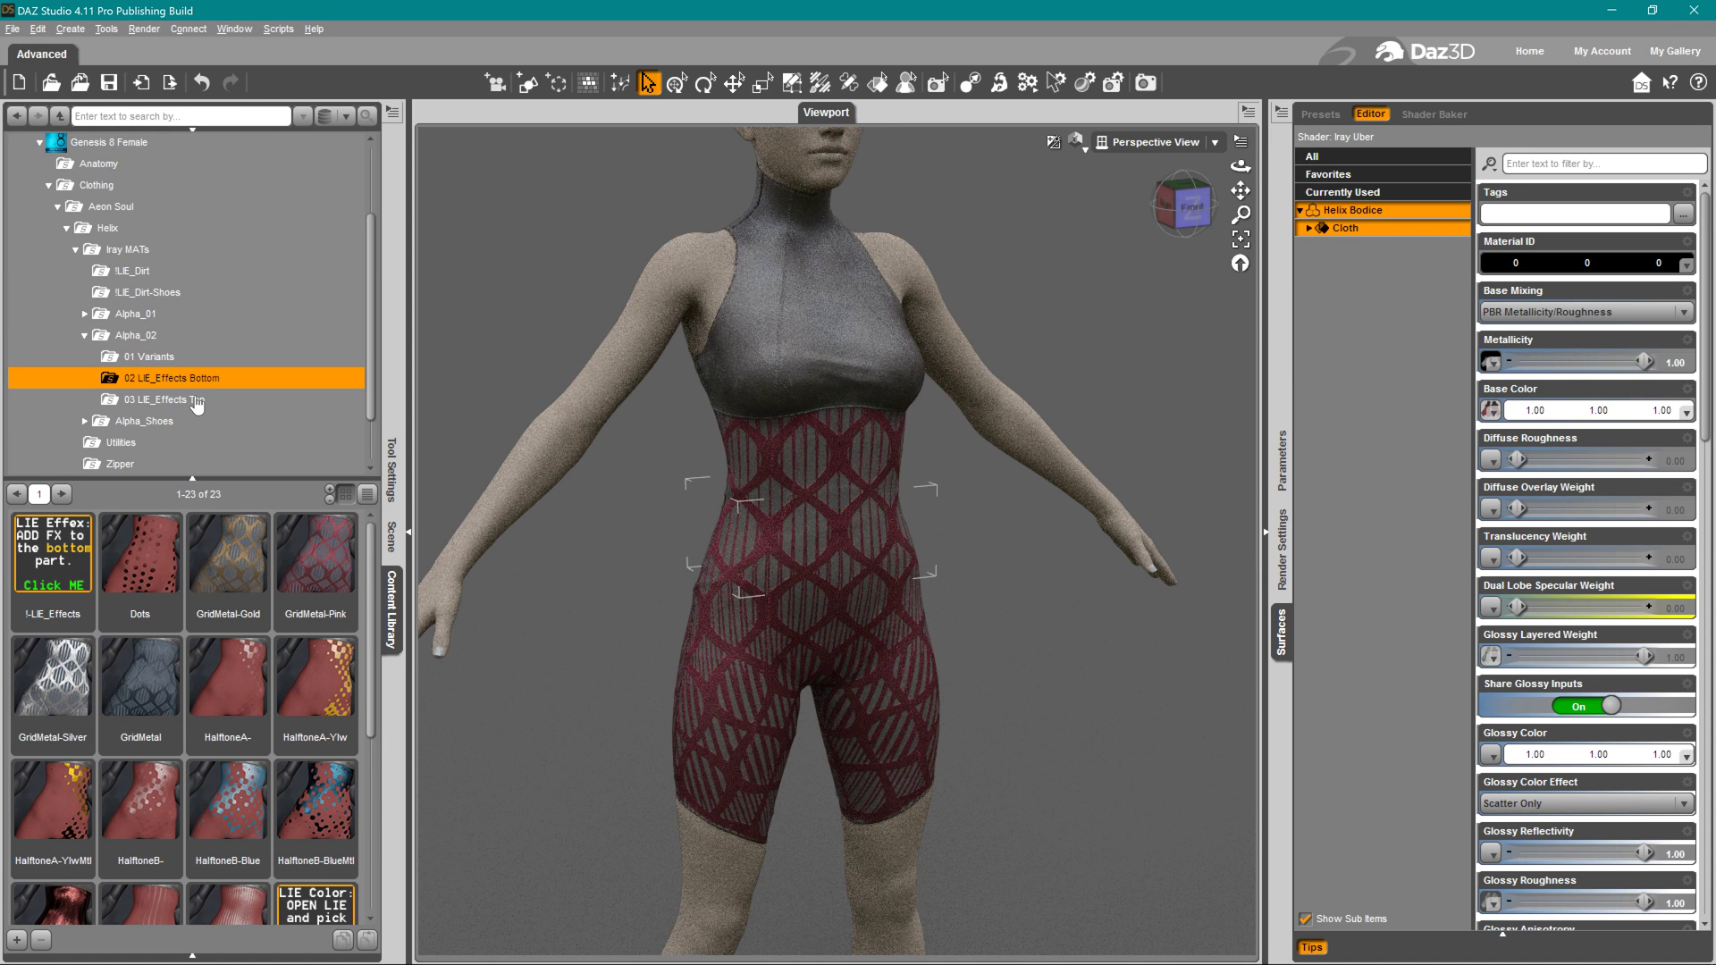
pyautogui.click(196, 400)
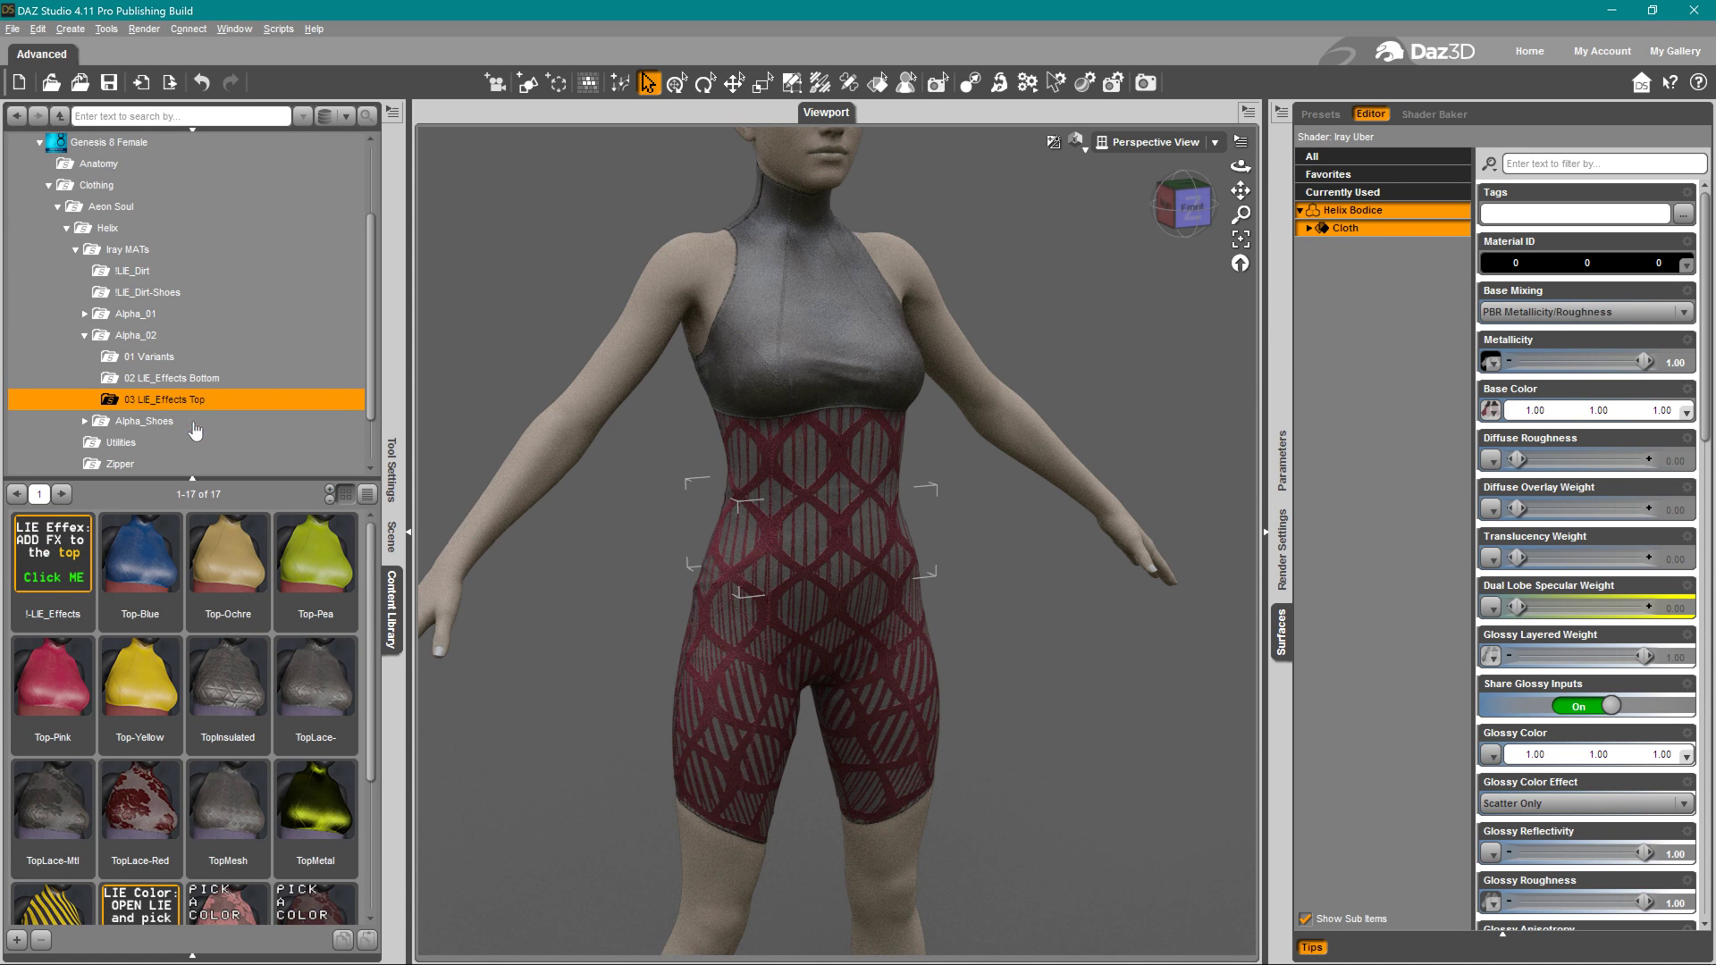
pyautogui.doubleClick(158, 808)
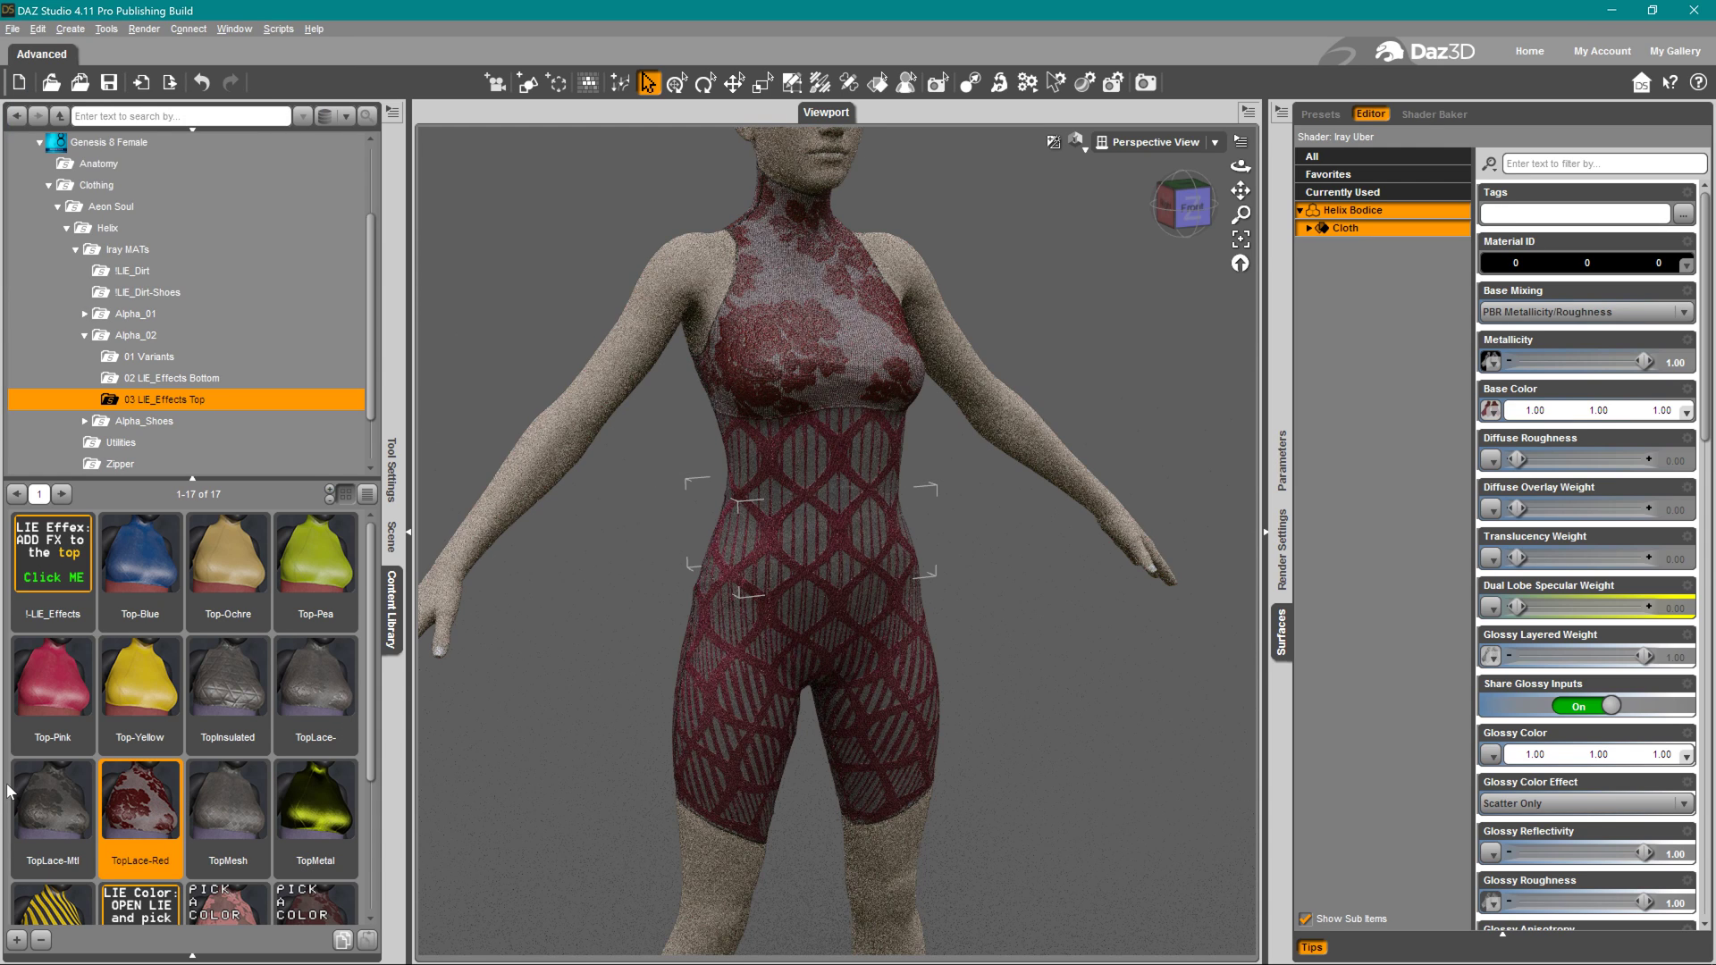
# Apply the Alpha_02 variant Mono05 to the bodice and layer the HalftoneB-BlueMtl and HalftoneA-YlwMtl effects over its bottom part
pyautogui.click(156, 358)
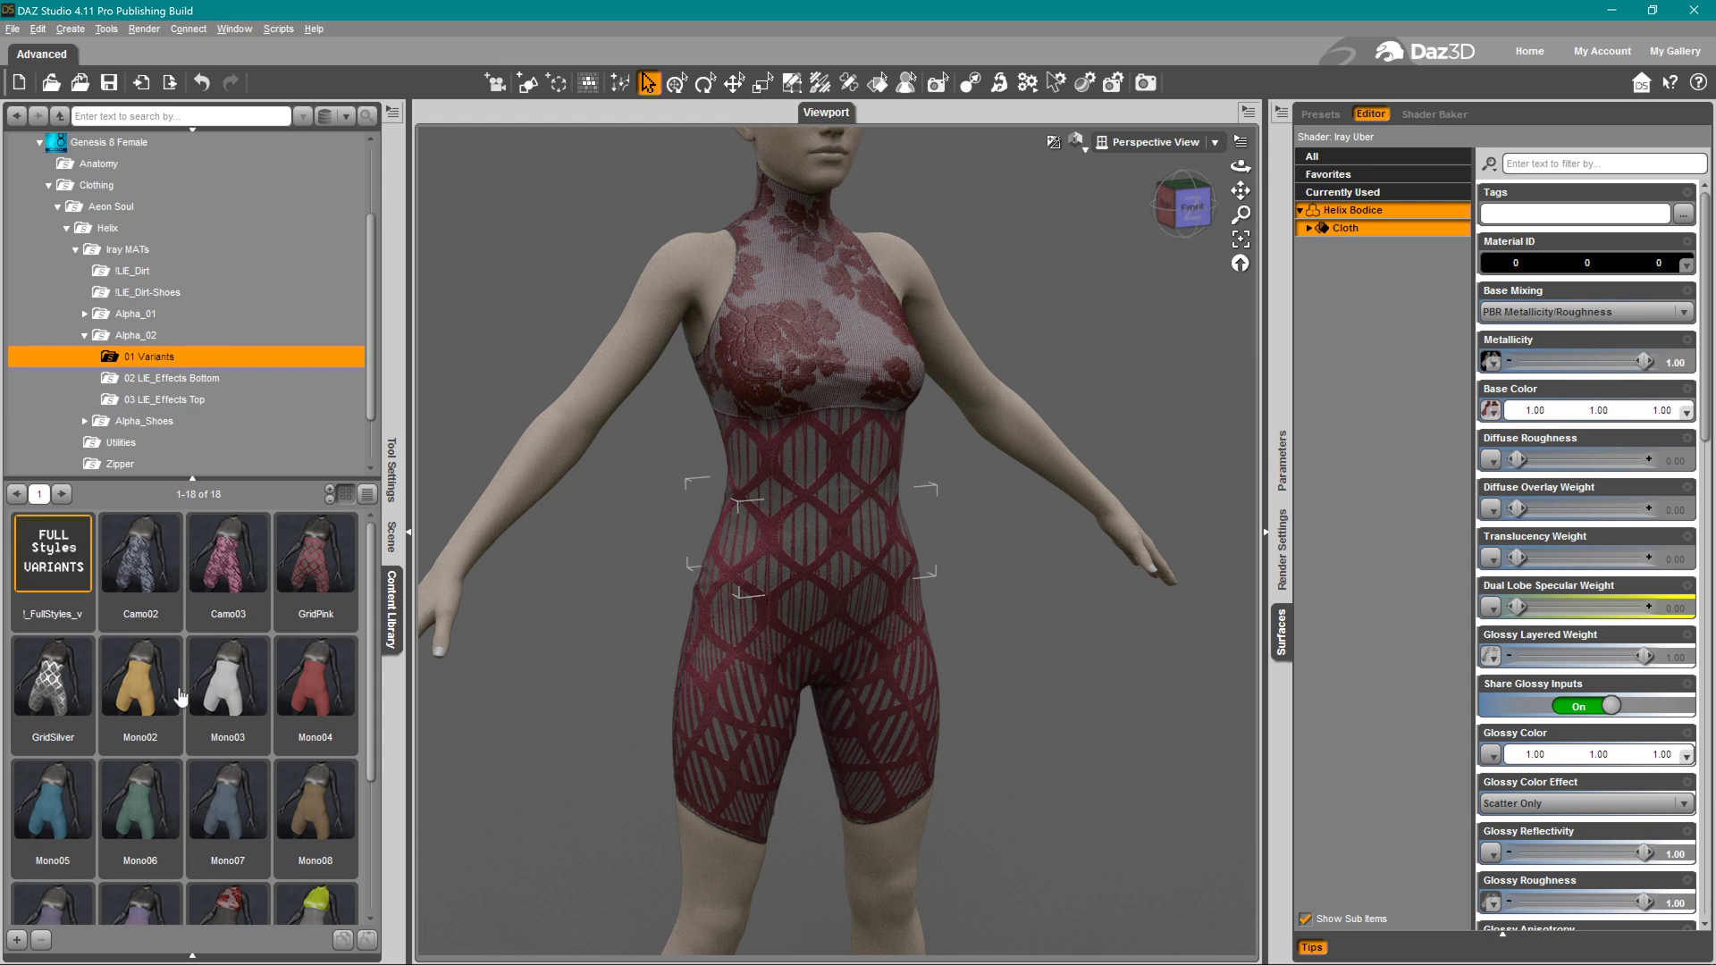
pyautogui.click(54, 809)
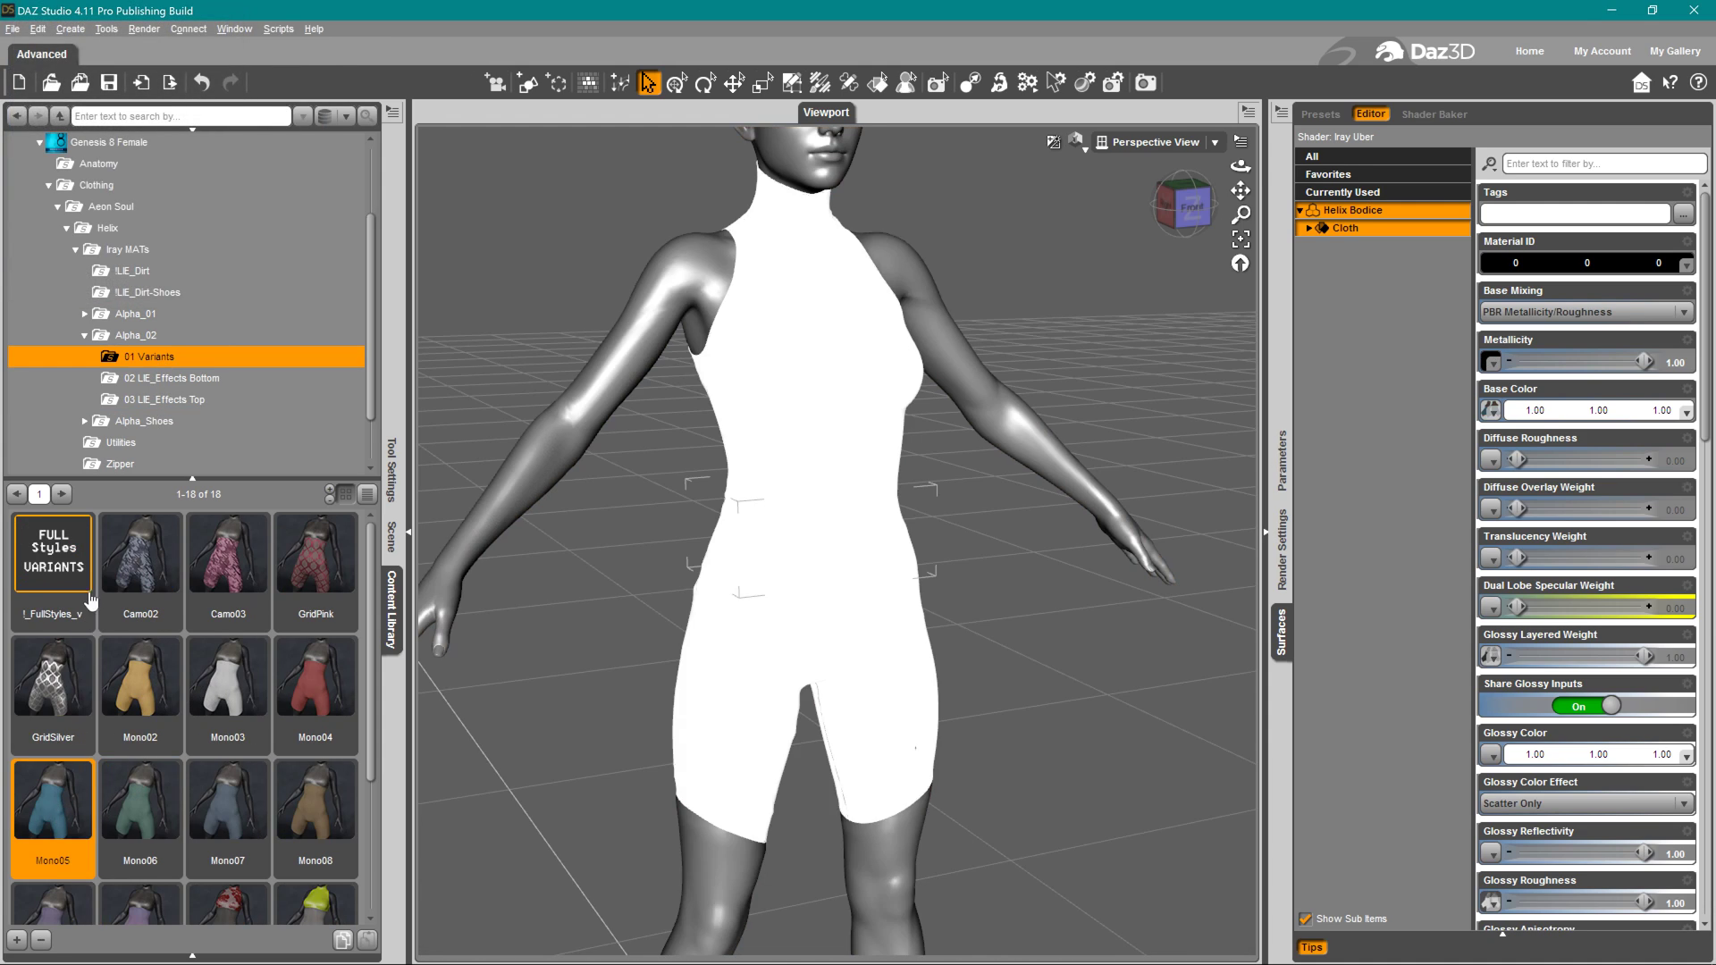
pyautogui.click(185, 380)
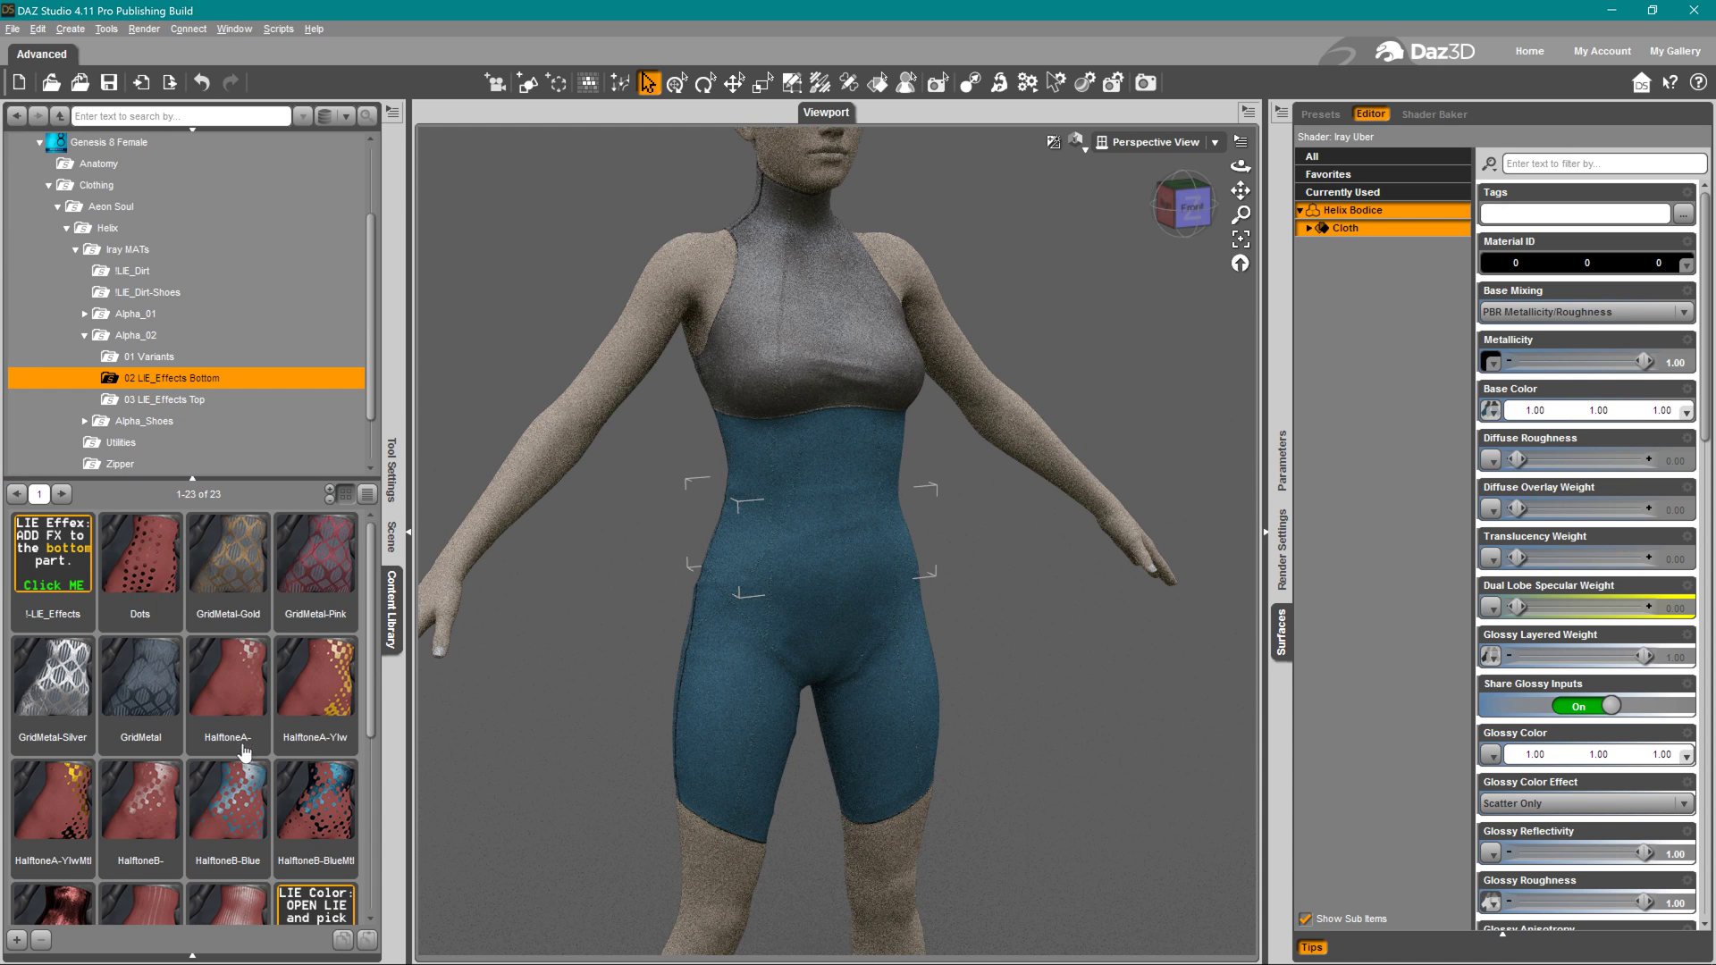
pyautogui.scroll(-3, 375, 700)
pyautogui.doubleClick(337, 731)
pyautogui.scroll(-2, 375, 770)
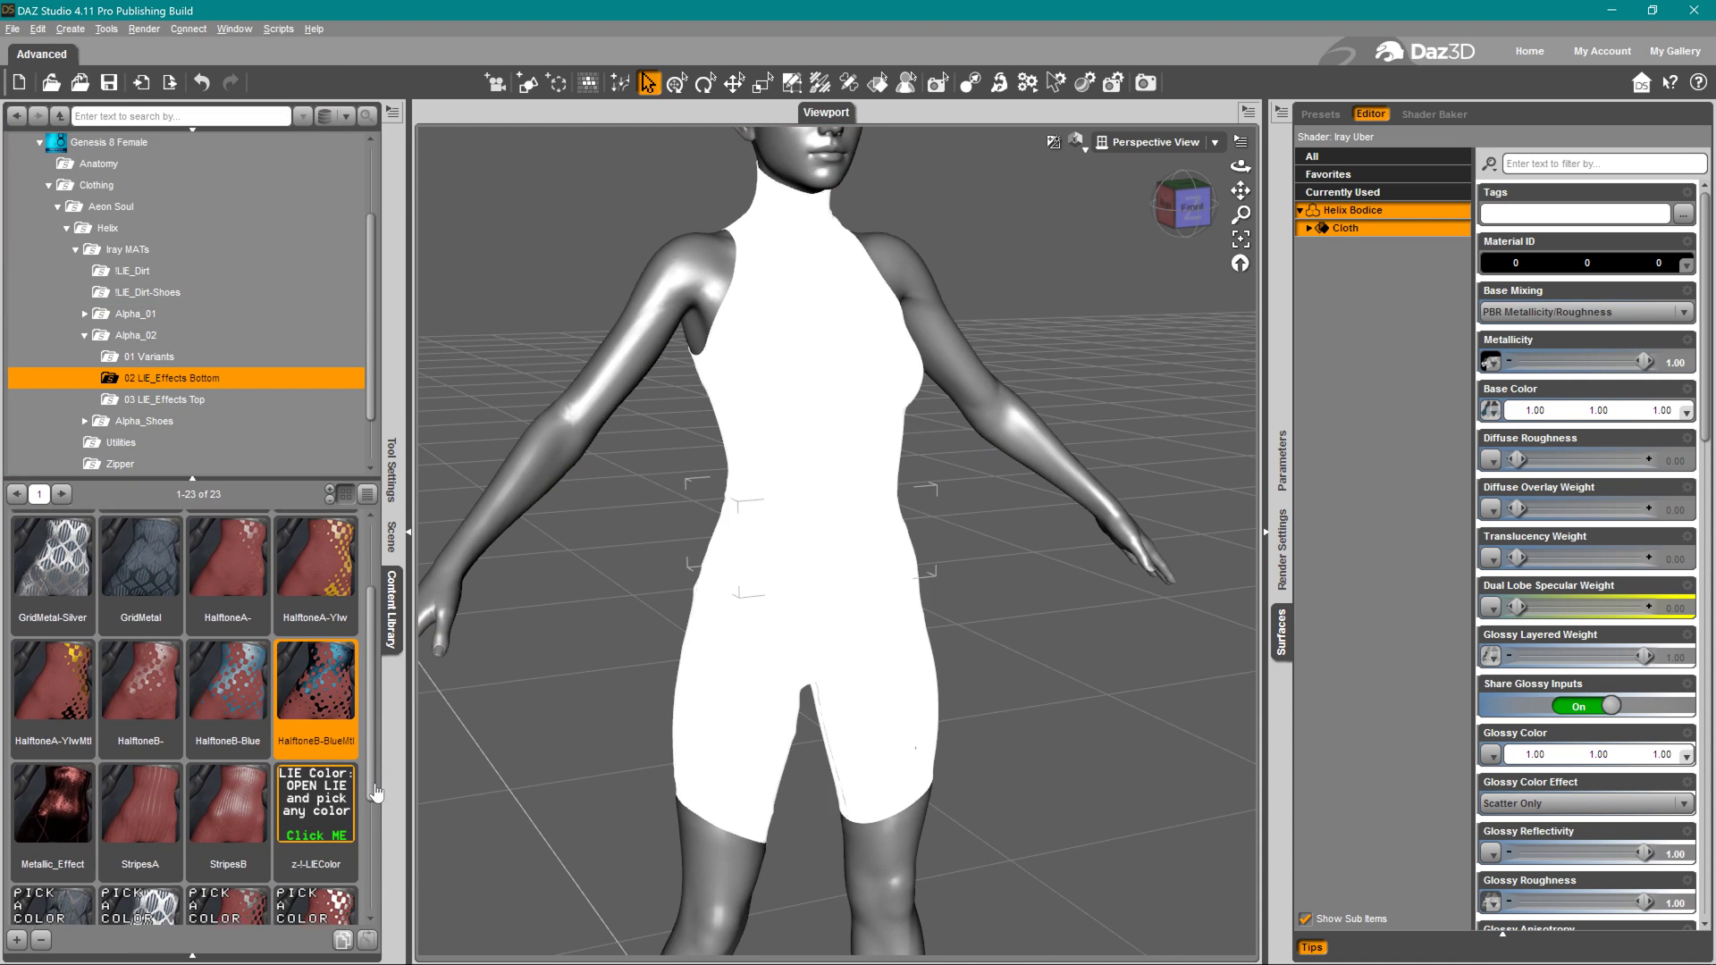
pyautogui.scroll(-1, 376, 799)
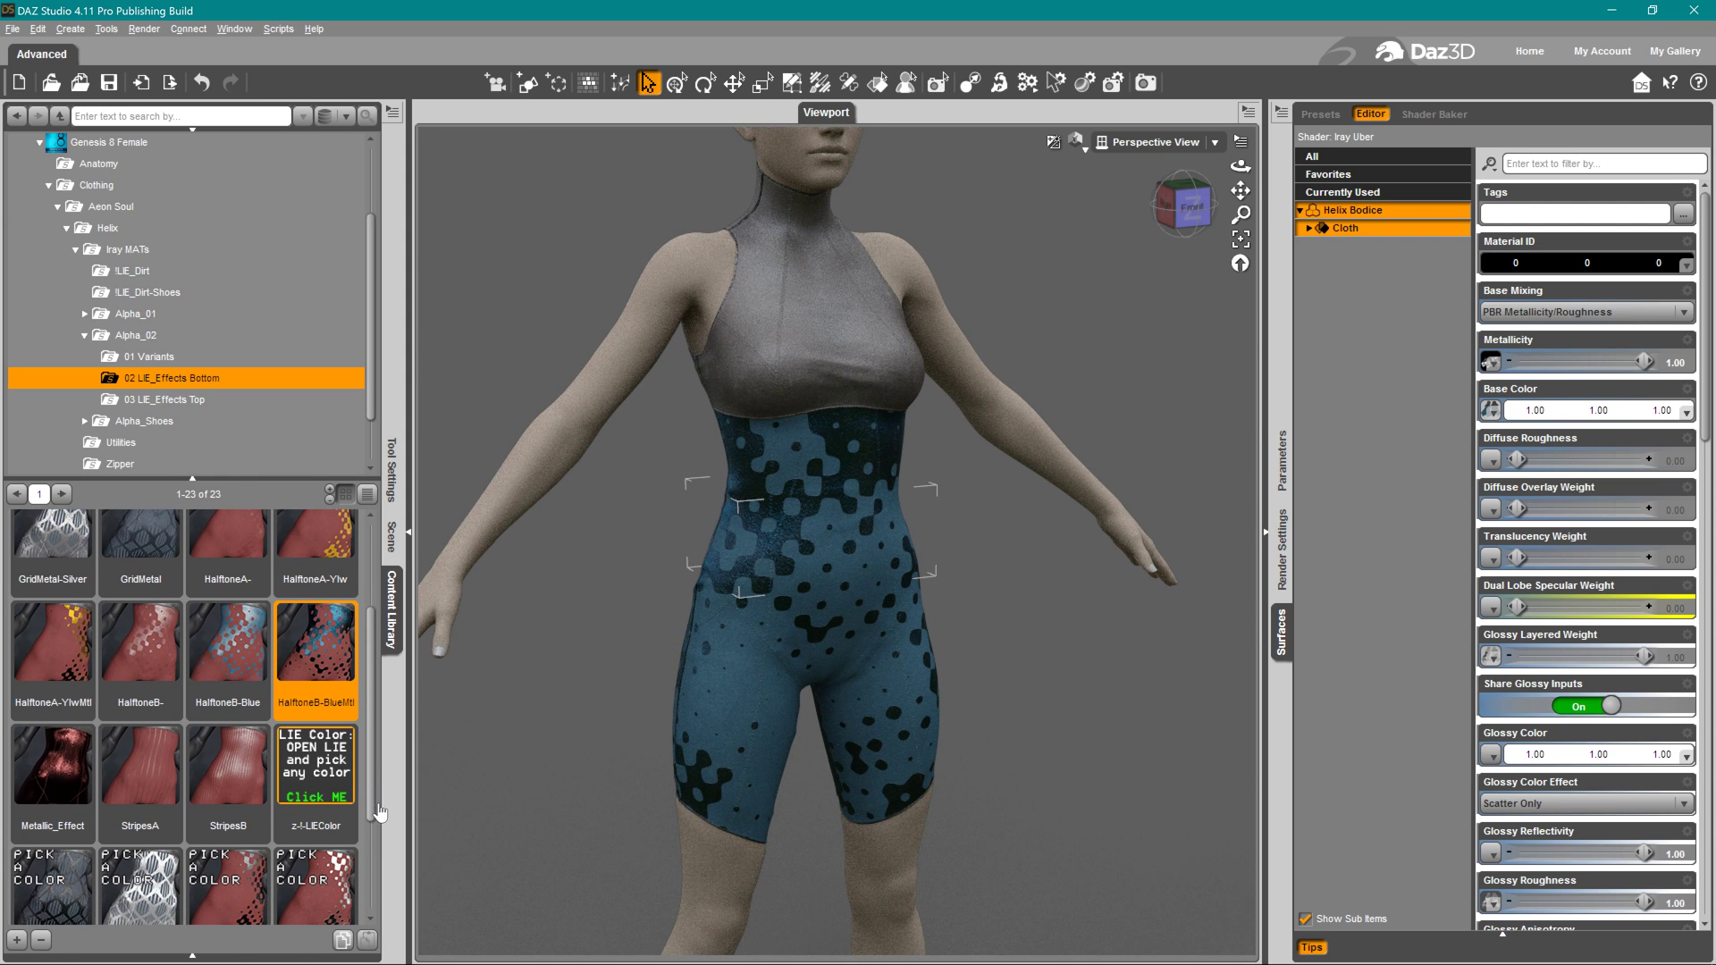
pyautogui.doubleClick(49, 665)
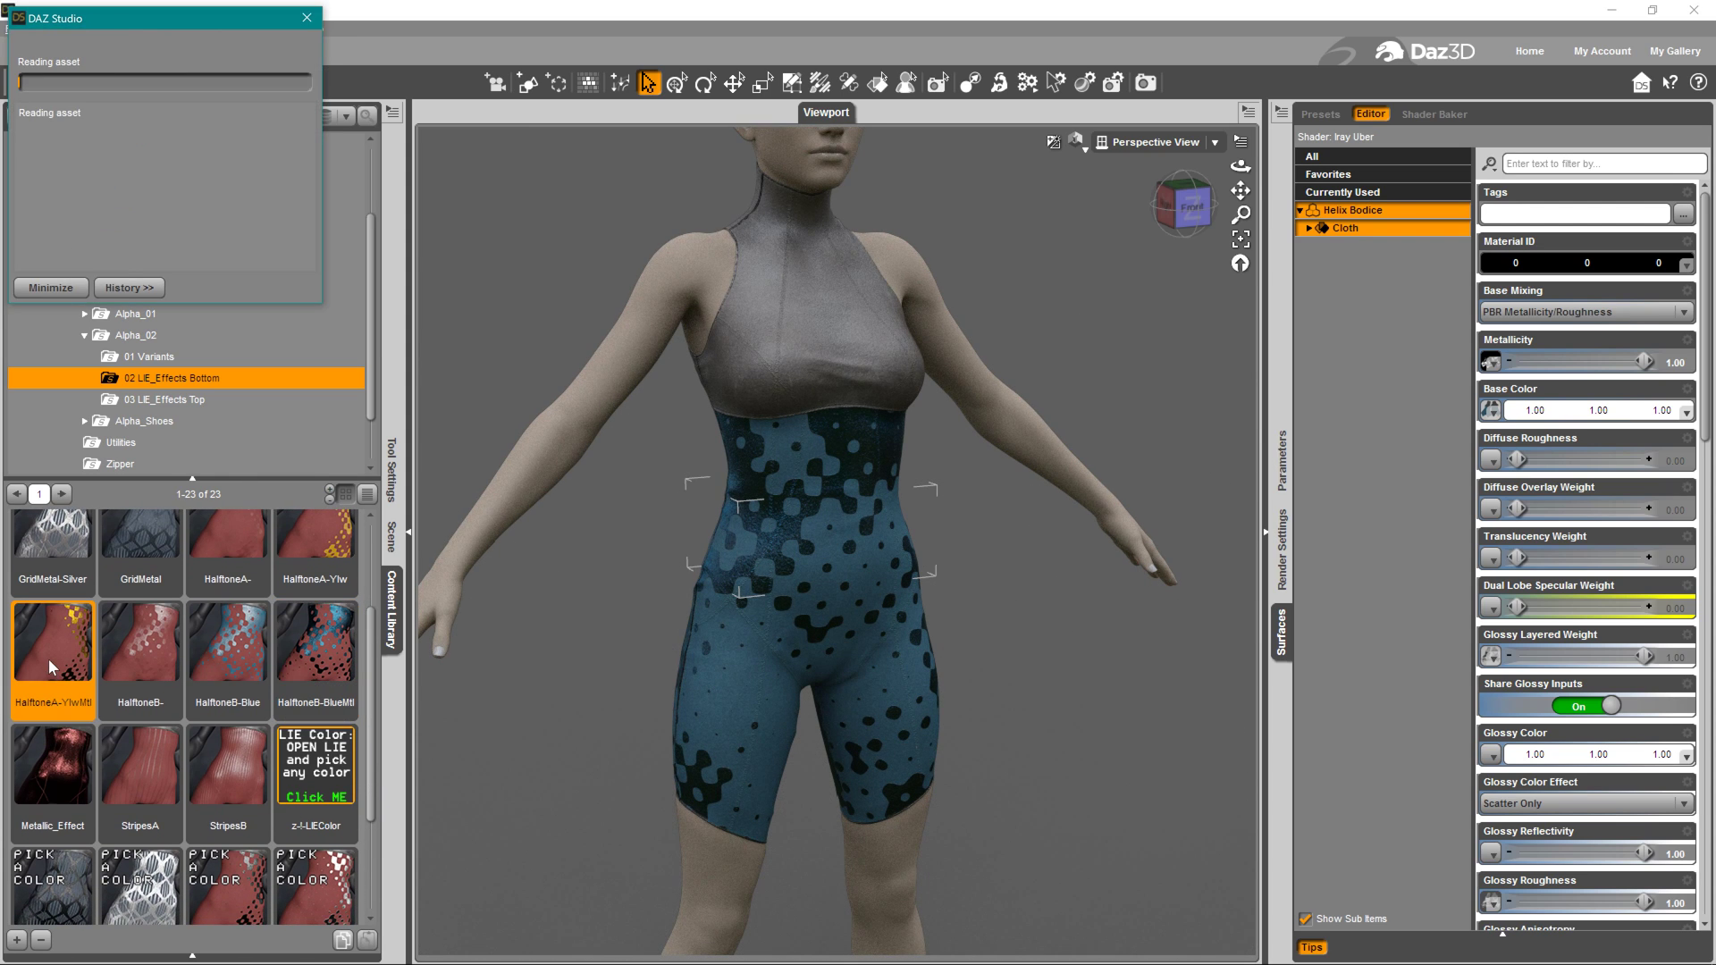
# Layer the TopMesh and TopMetal effects over the bodice's top part
pyautogui.click(187, 404)
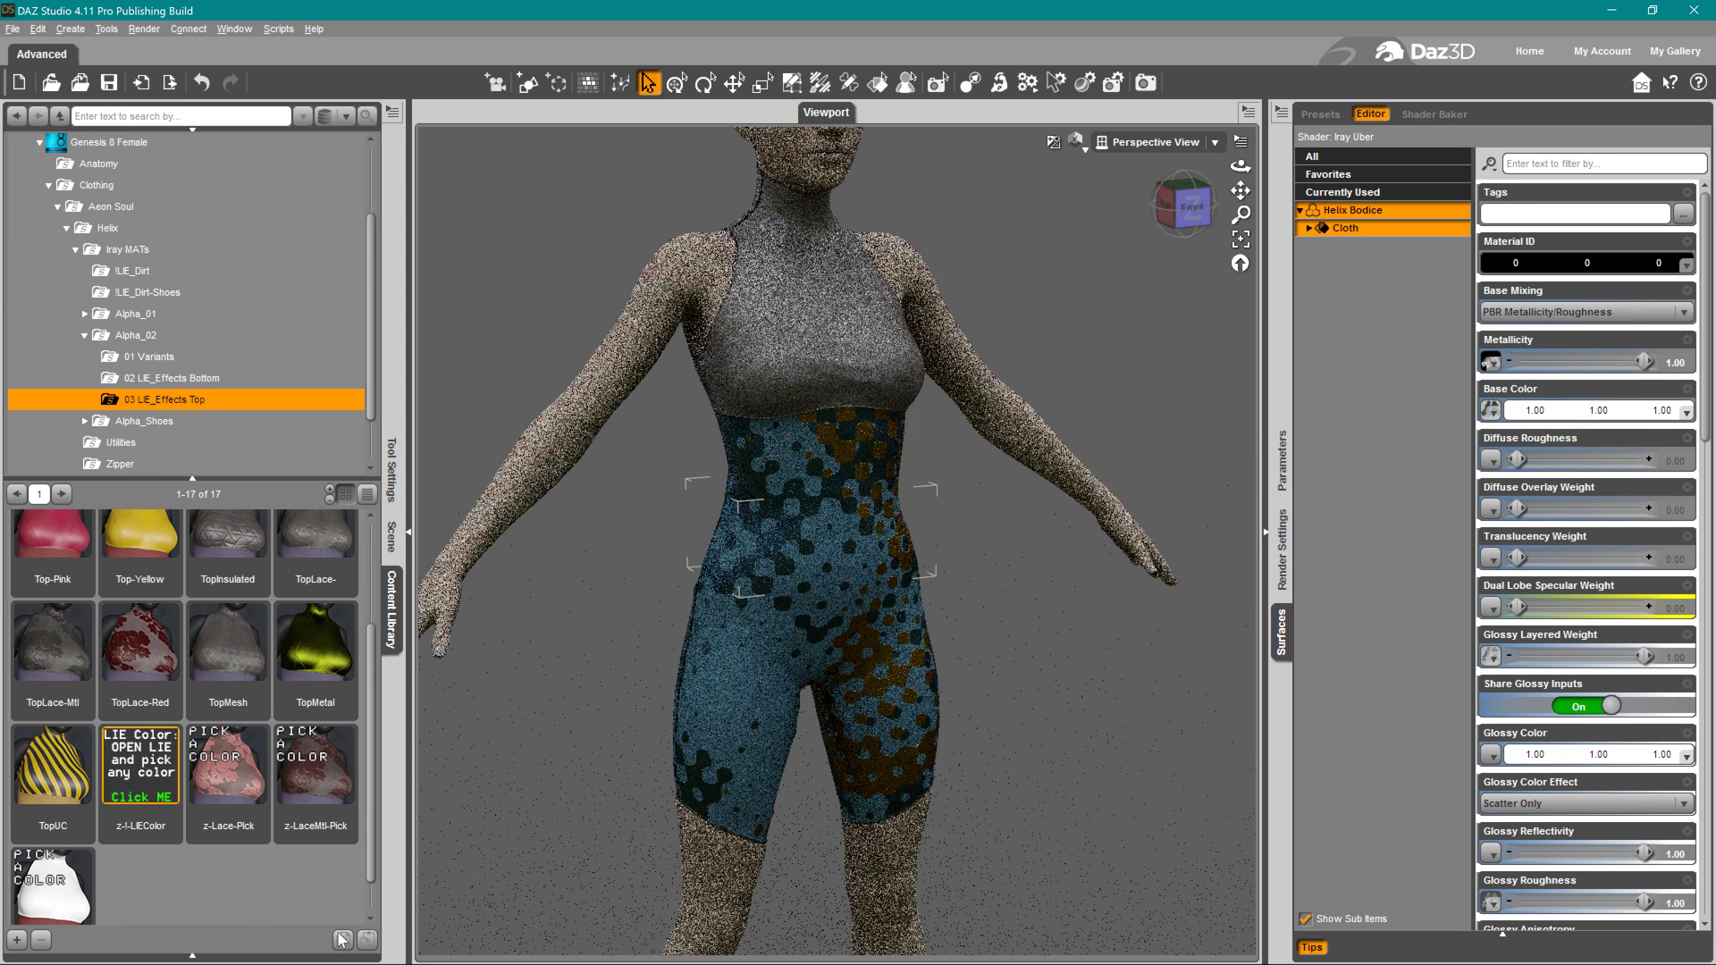
pyautogui.scroll(4, 378, 802)
pyautogui.scroll(2, 377, 801)
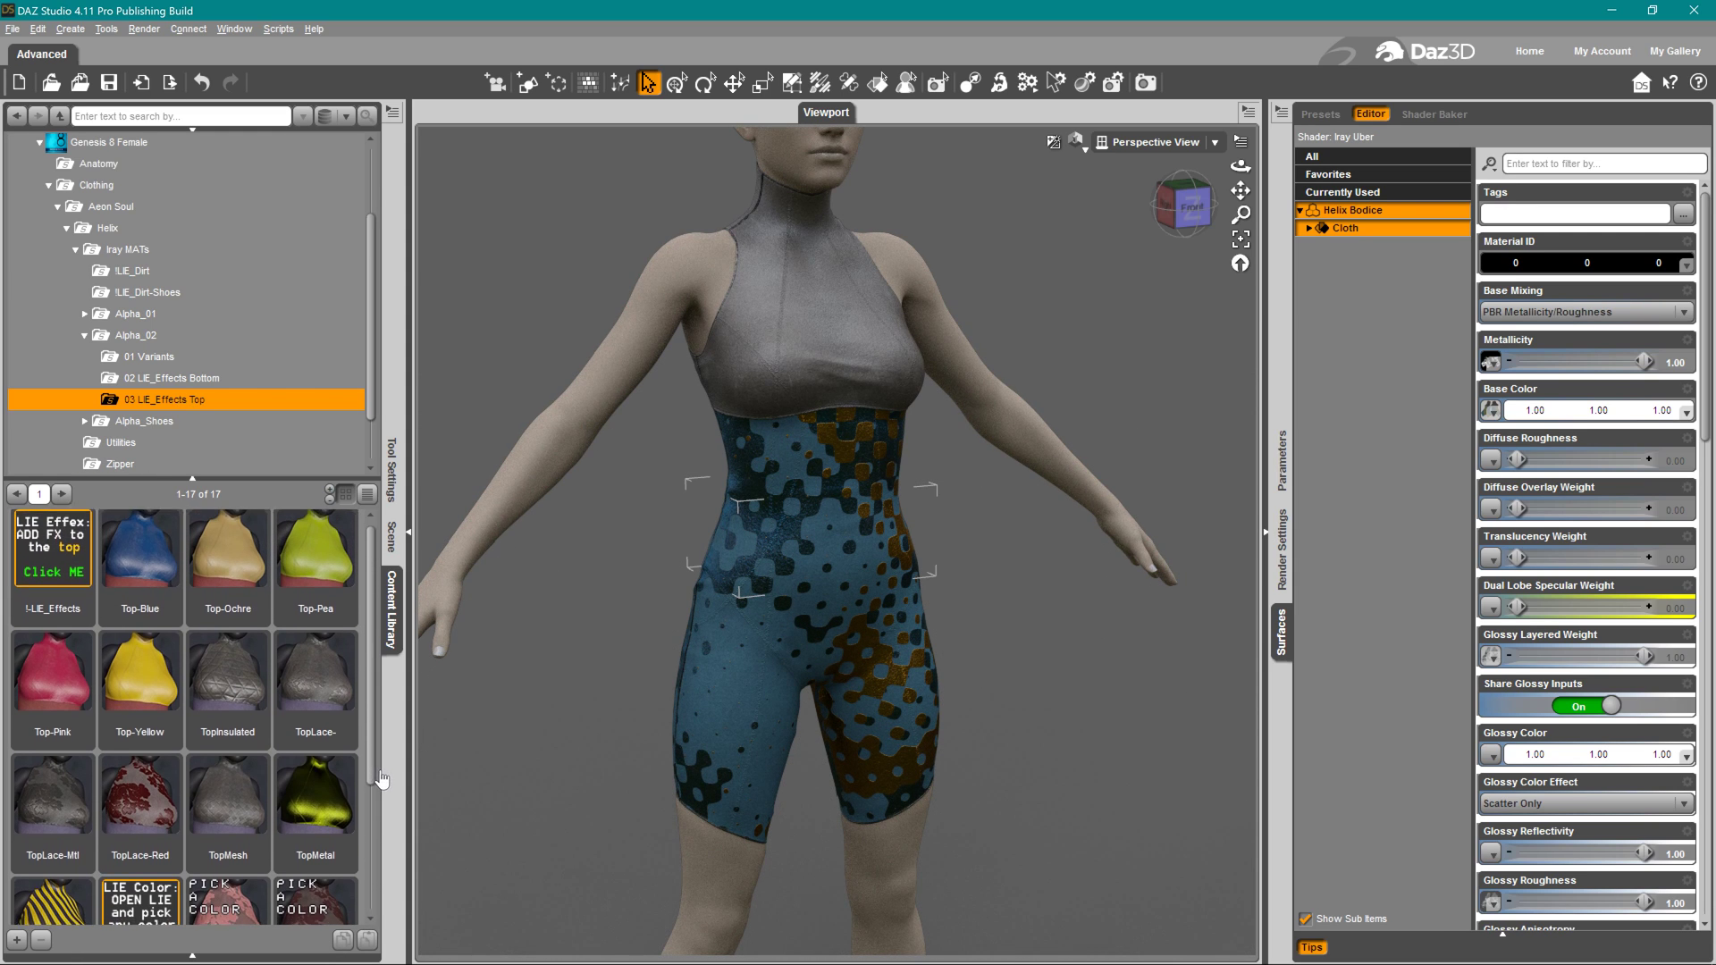
pyautogui.scroll(-2, 383, 802)
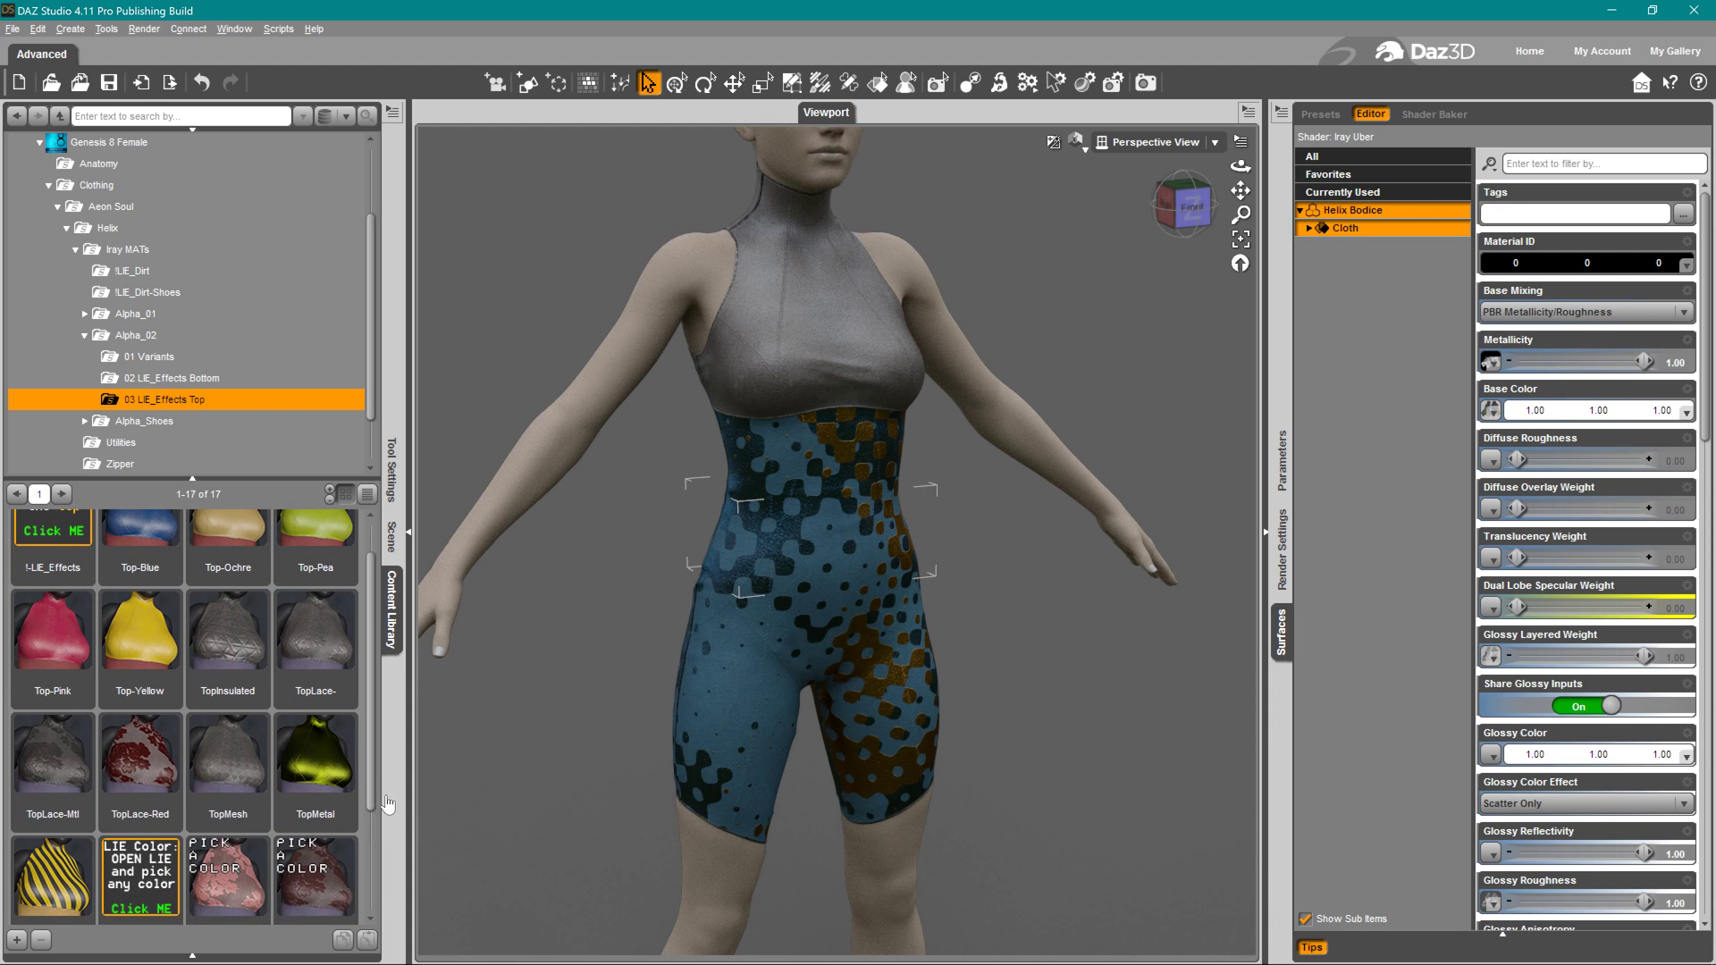
pyautogui.click(235, 767)
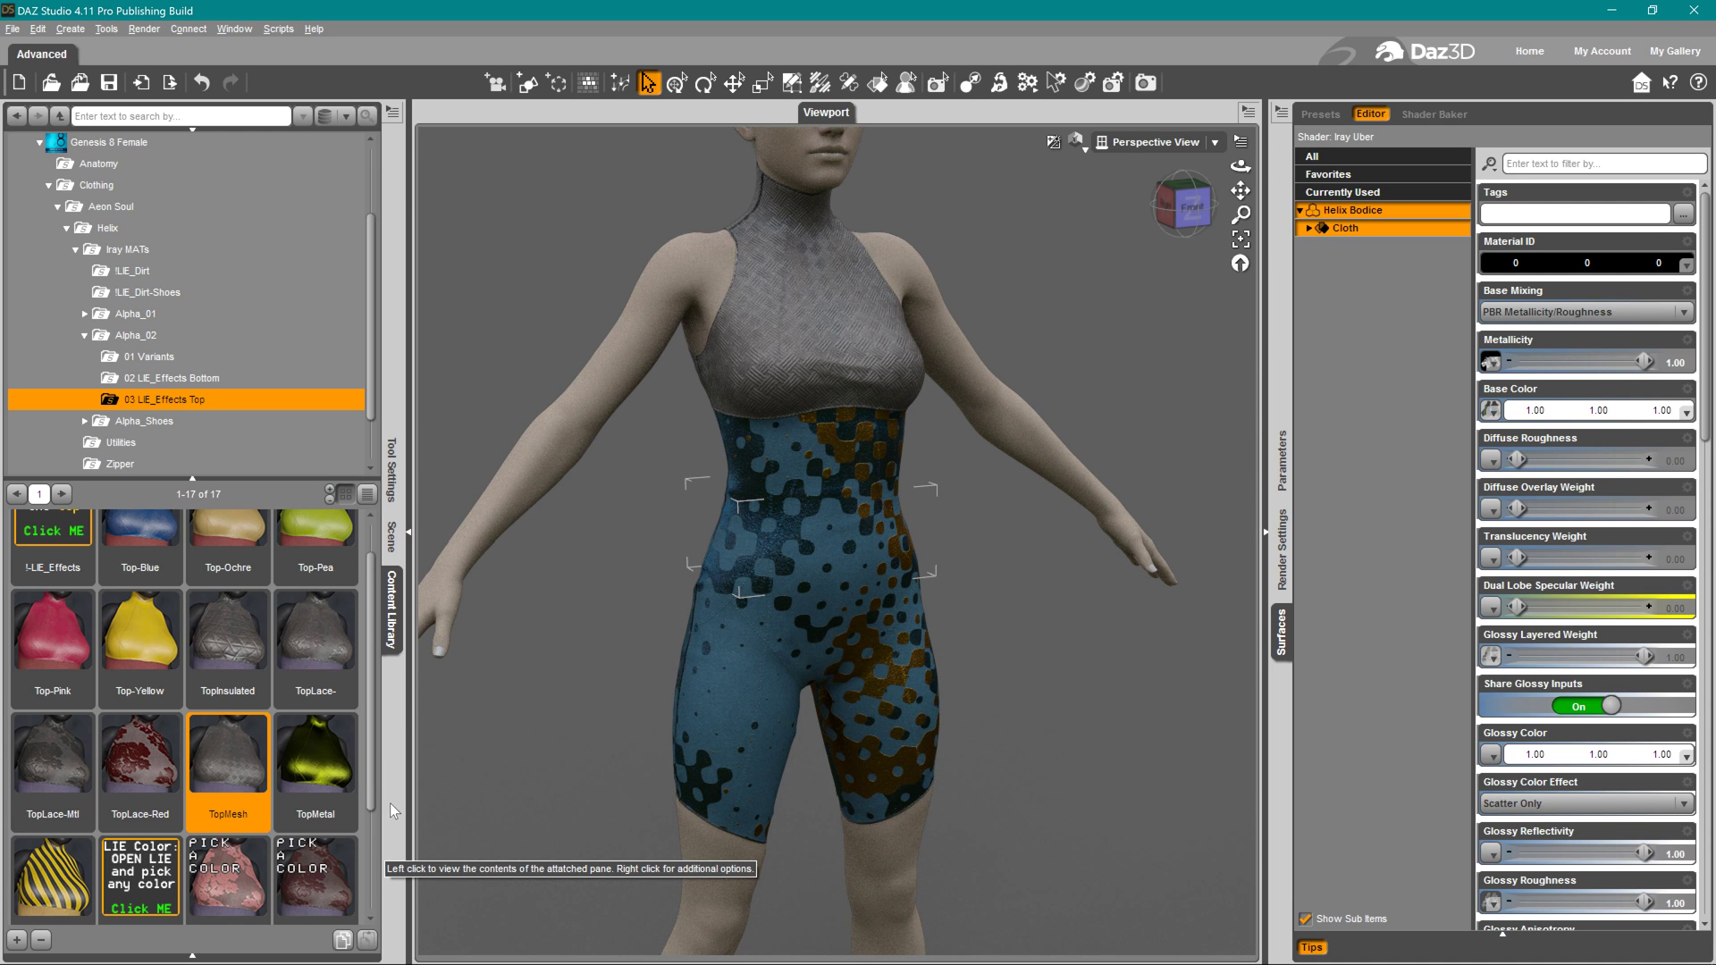
pyautogui.doubleClick(340, 767)
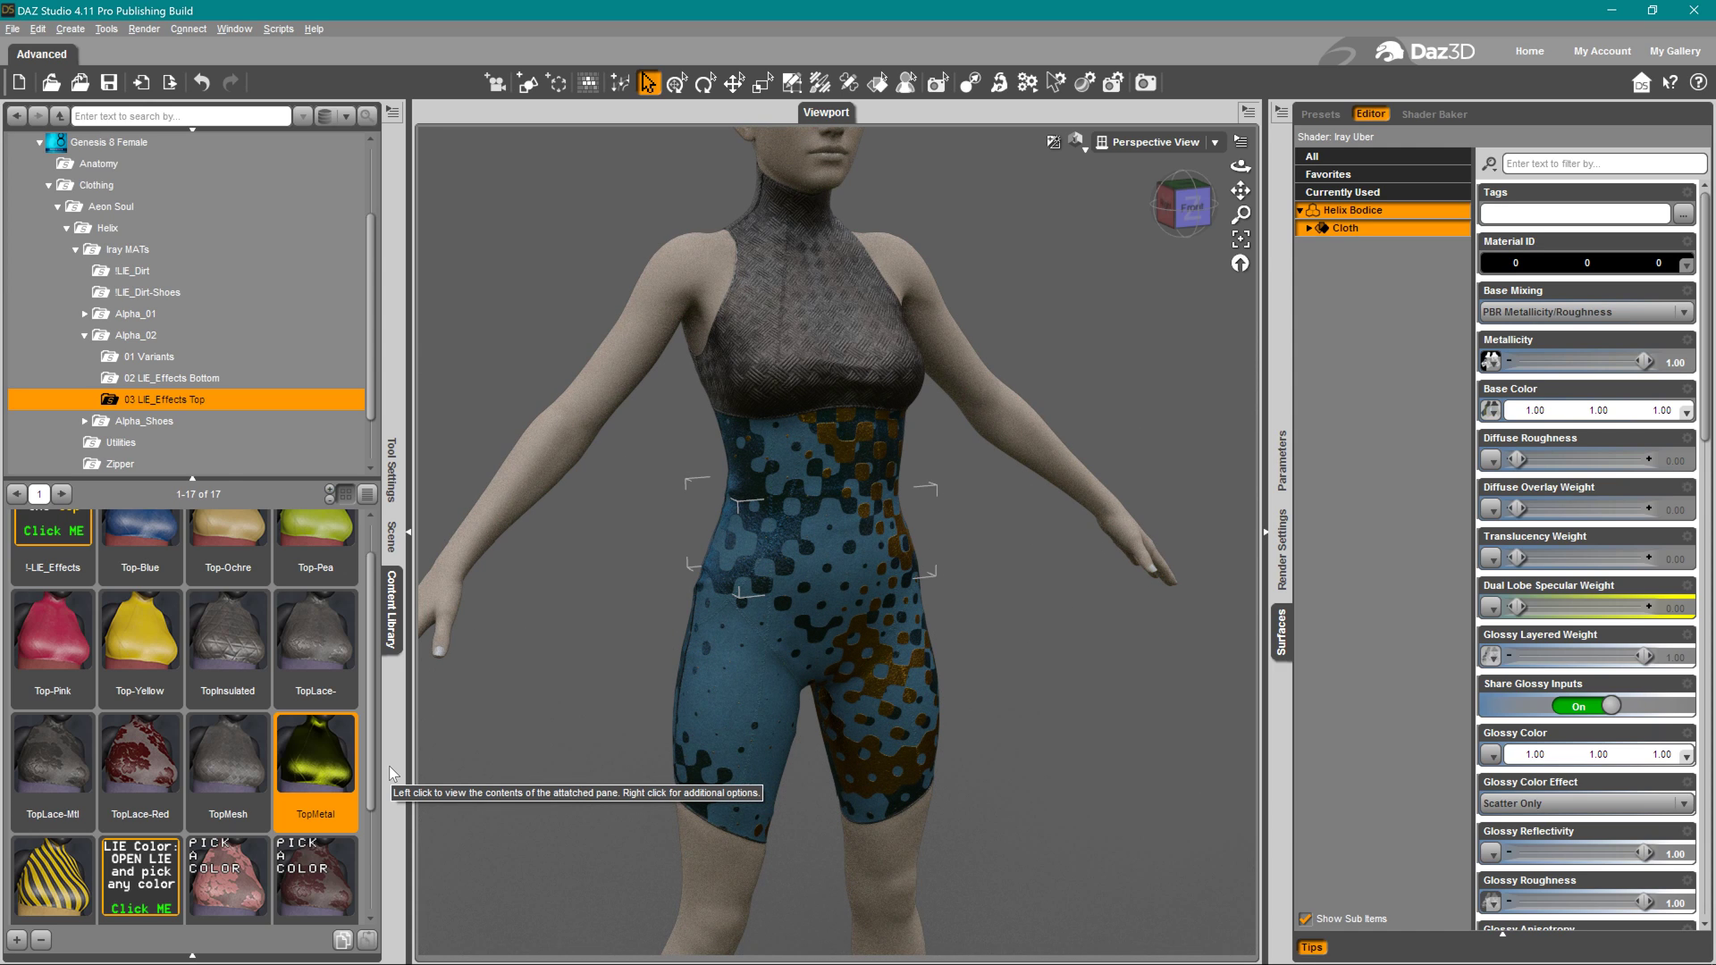
# Apply the Alpha_02 full style Top_Lace01 to the bodice and layer the StripesB effect over its bottom part
pyautogui.click(163, 344)
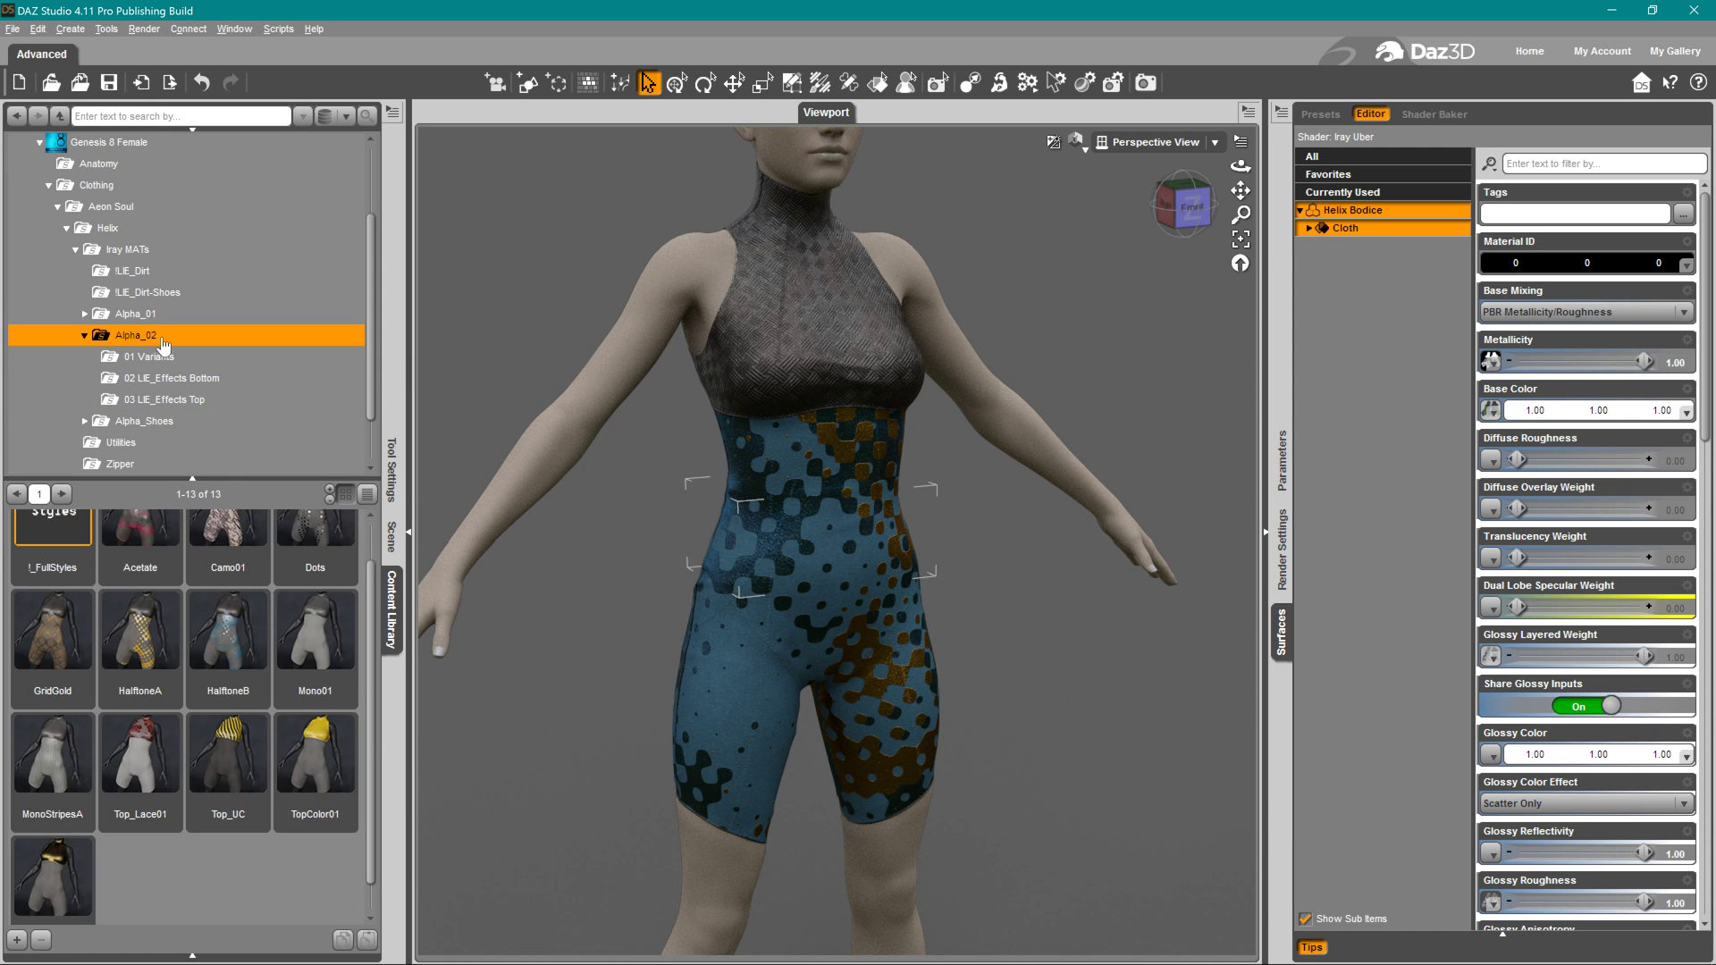
pyautogui.doubleClick(152, 734)
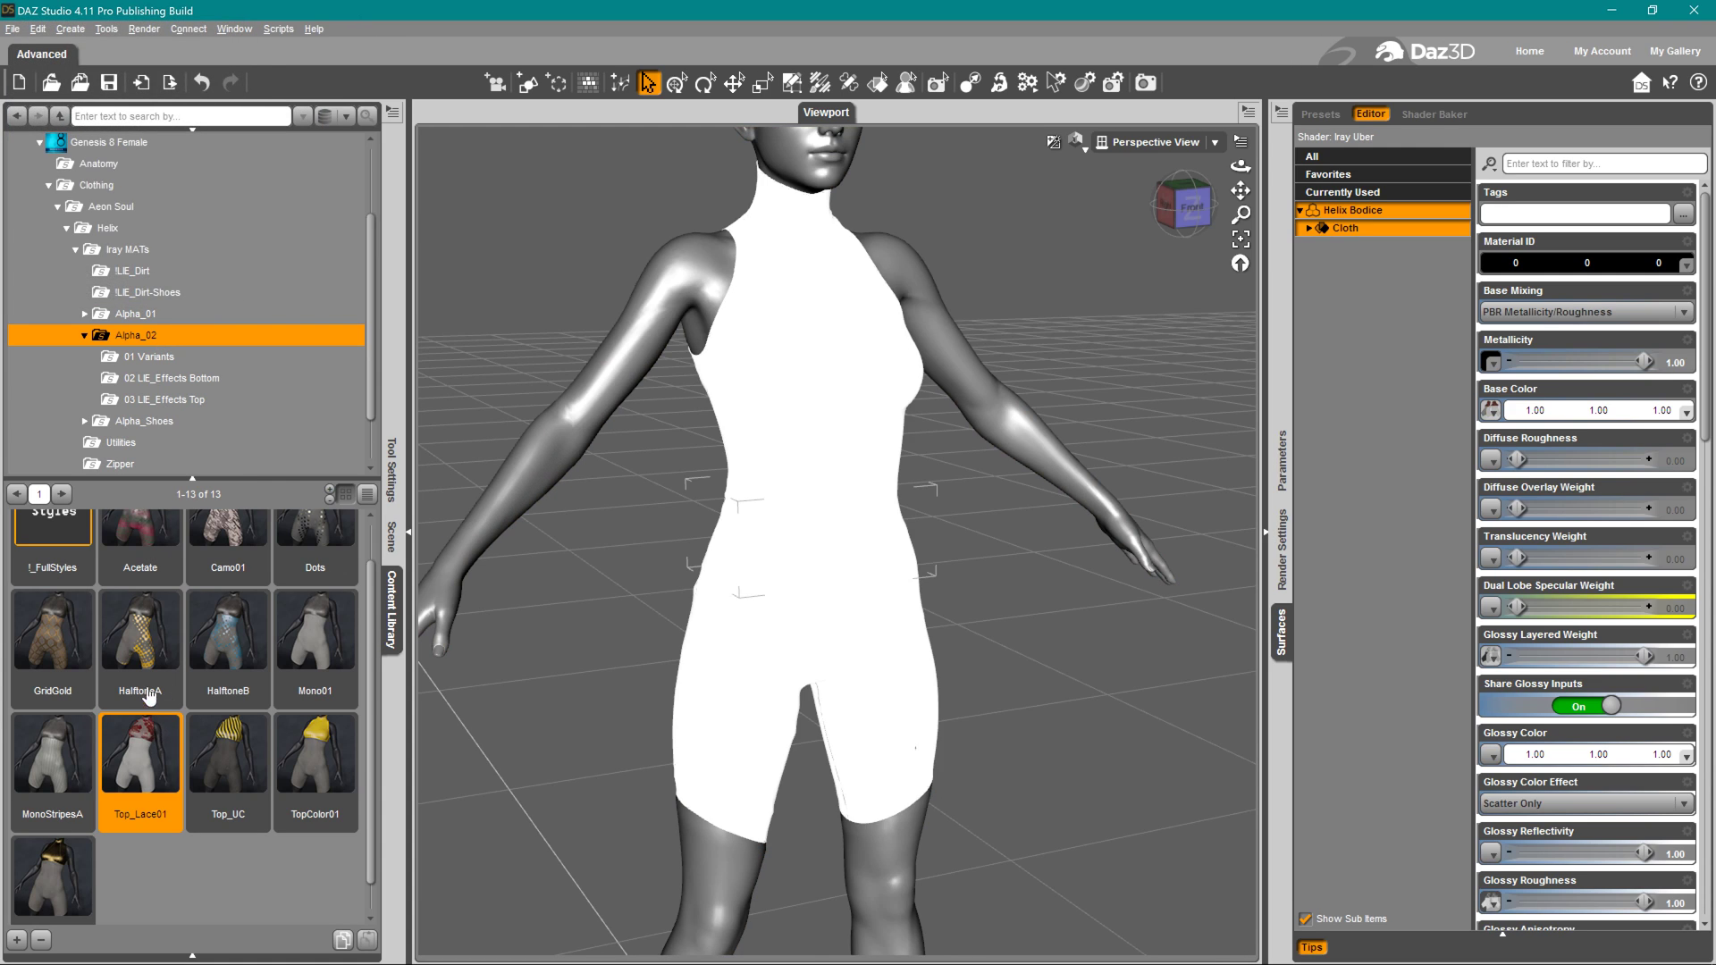
pyautogui.click(213, 382)
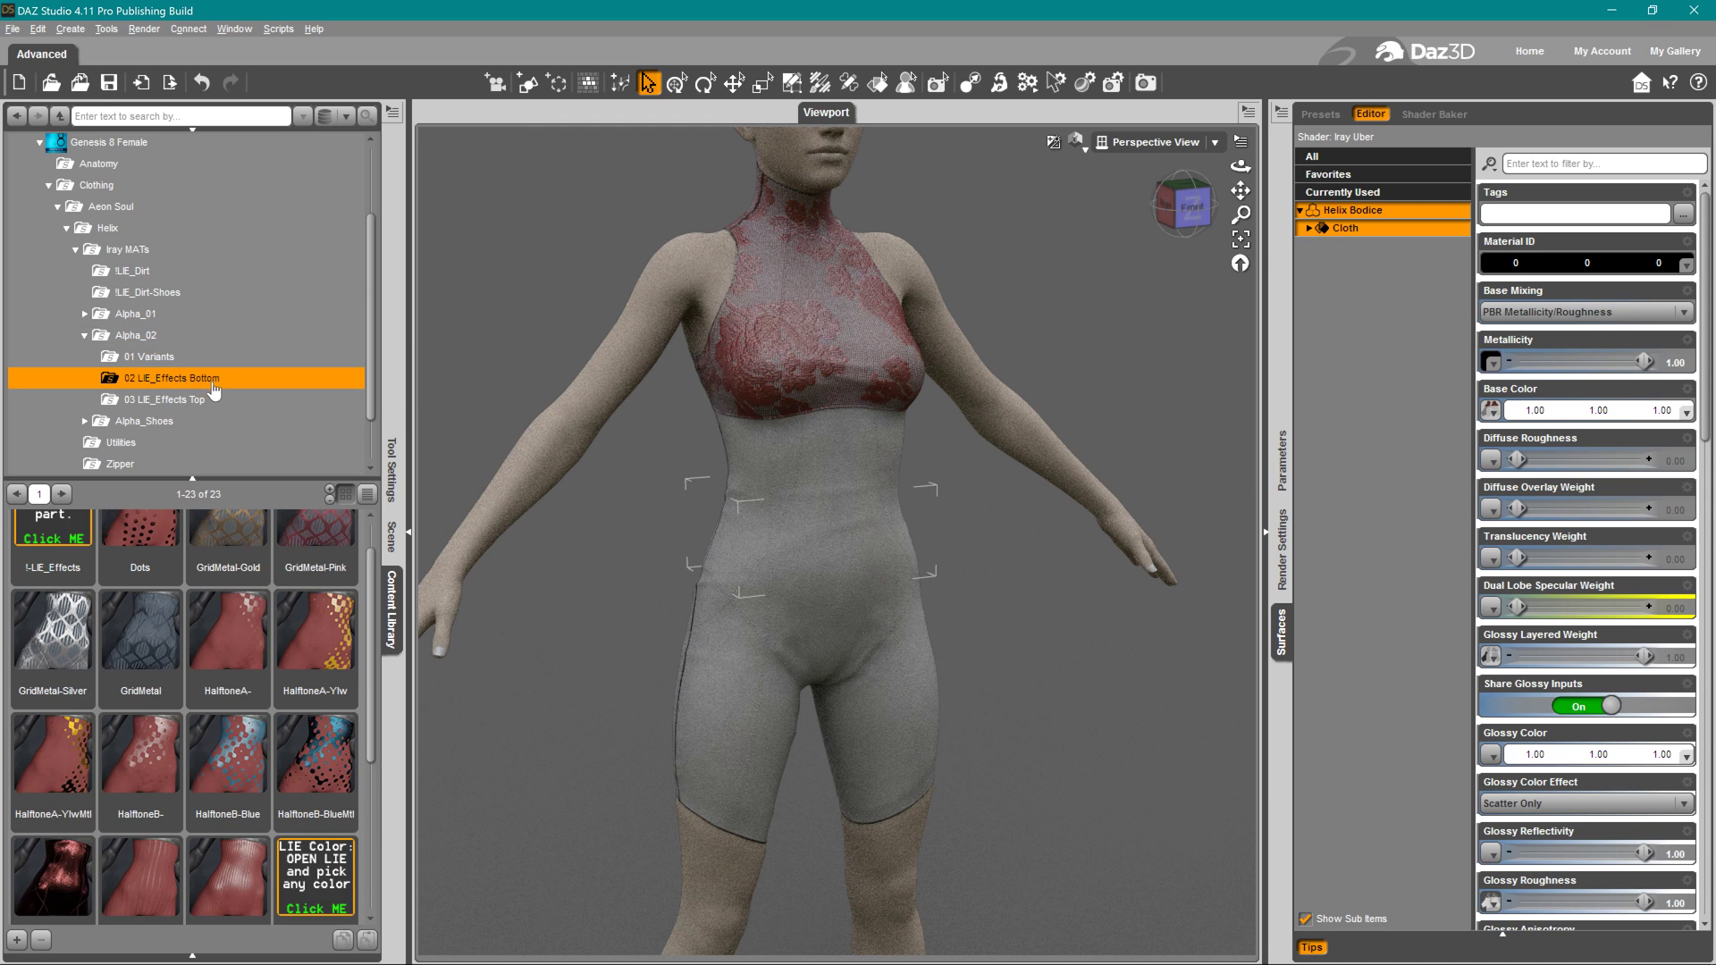
pyautogui.scroll(-2, 372, 753)
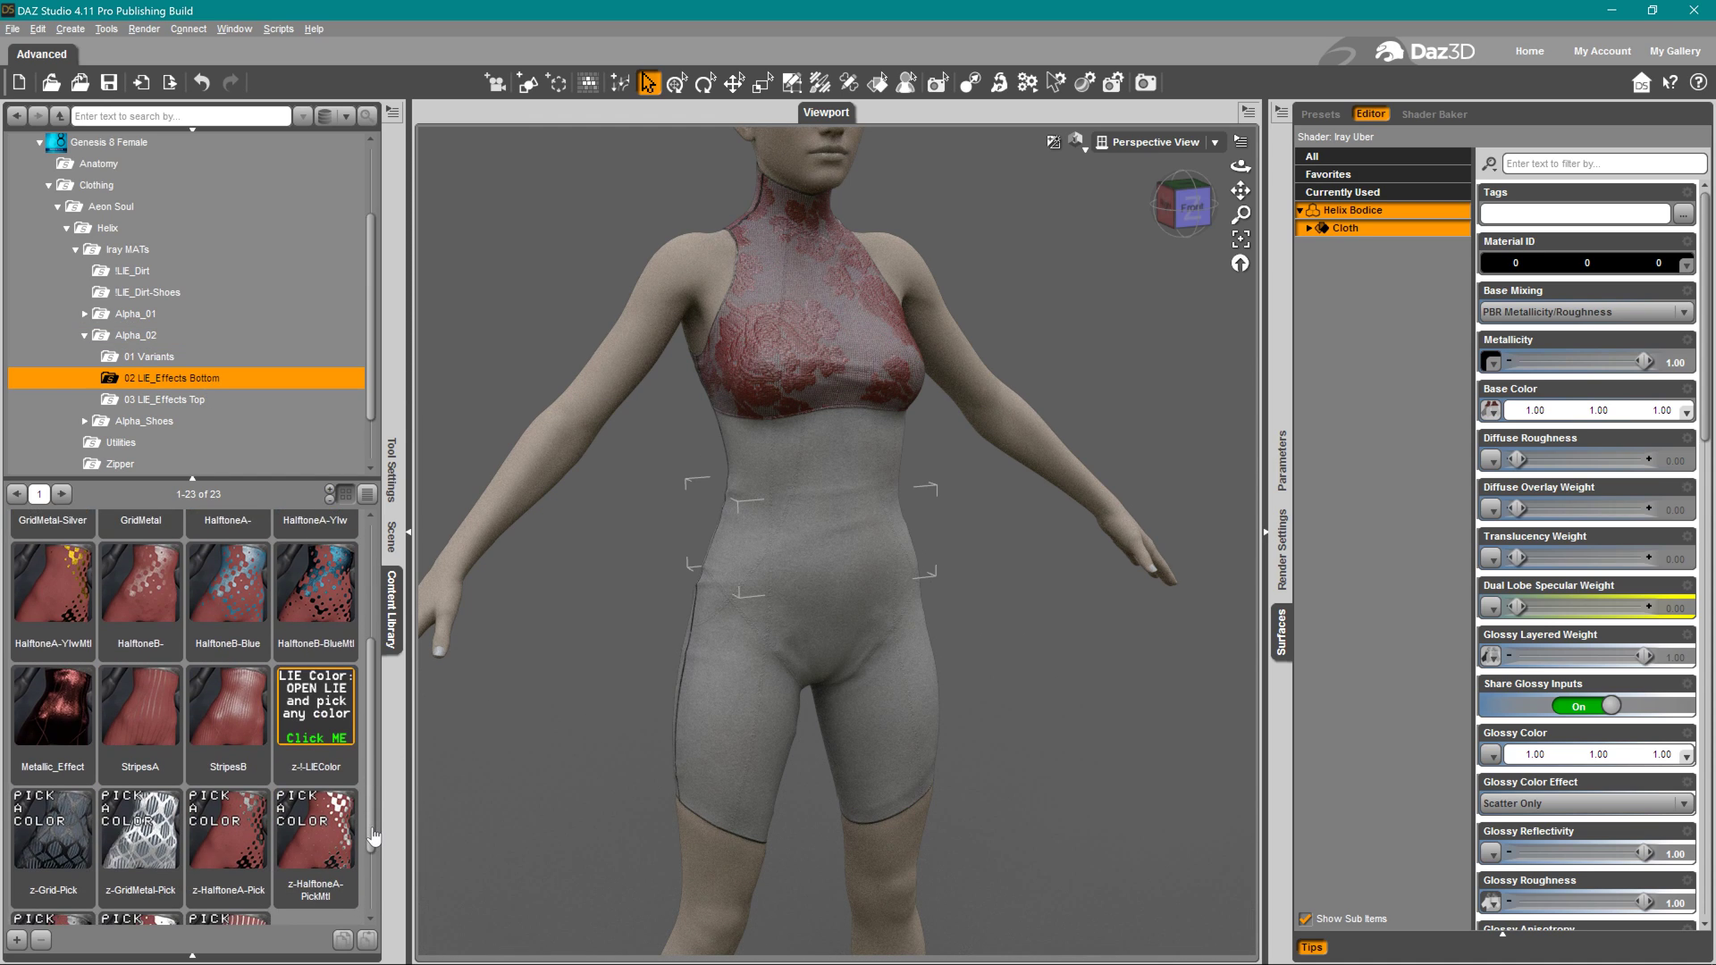
pyautogui.doubleClick(243, 717)
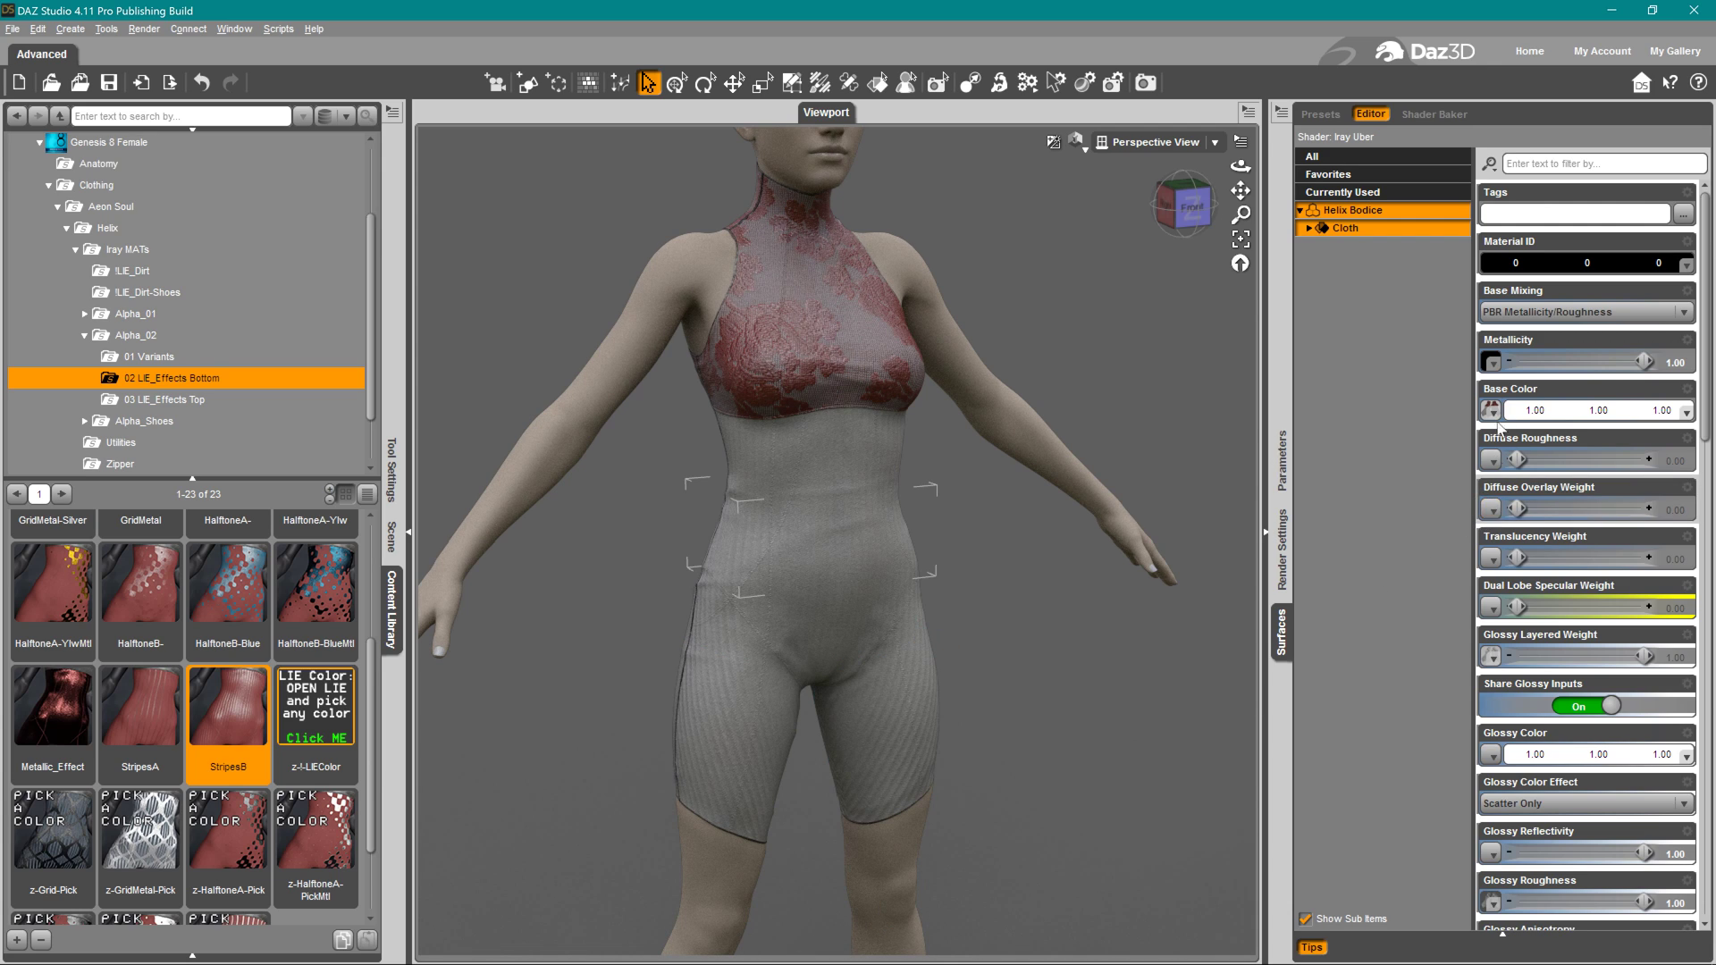
# Try two base color tints on the bodice: cream (1.00, 0.88, 0.54) and light green (0.67, 1.00, 0.45)
pyautogui.click(1580, 417)
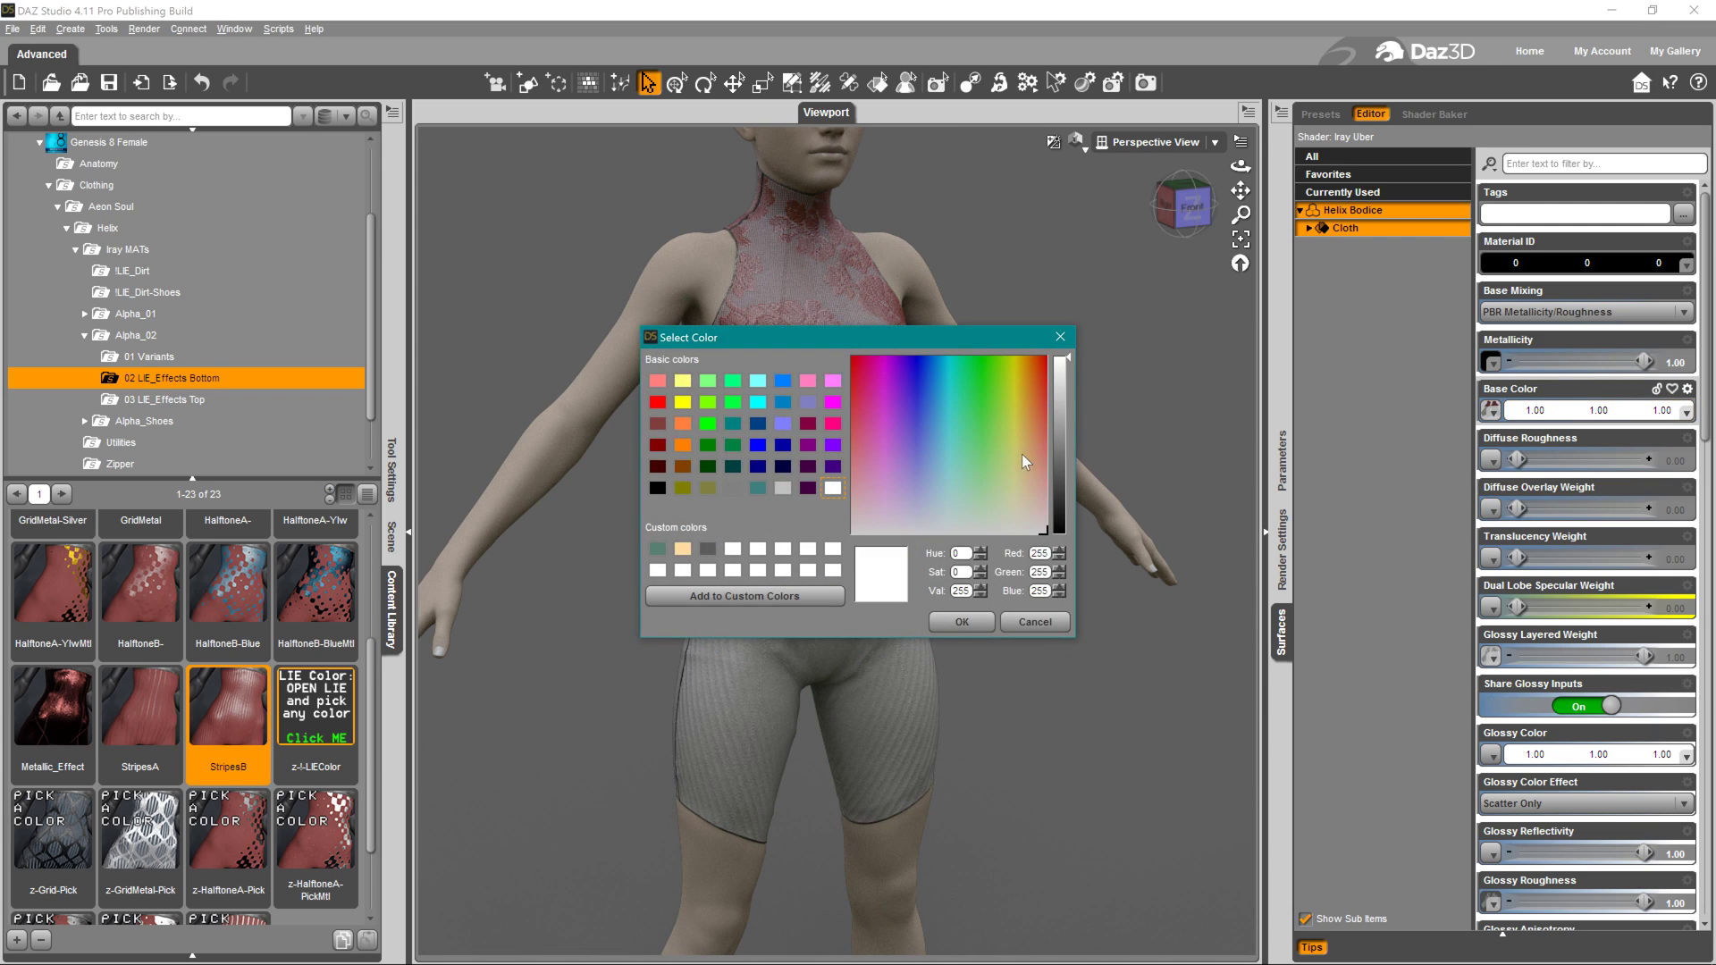
pyautogui.click(1022, 490)
pyautogui.click(962, 622)
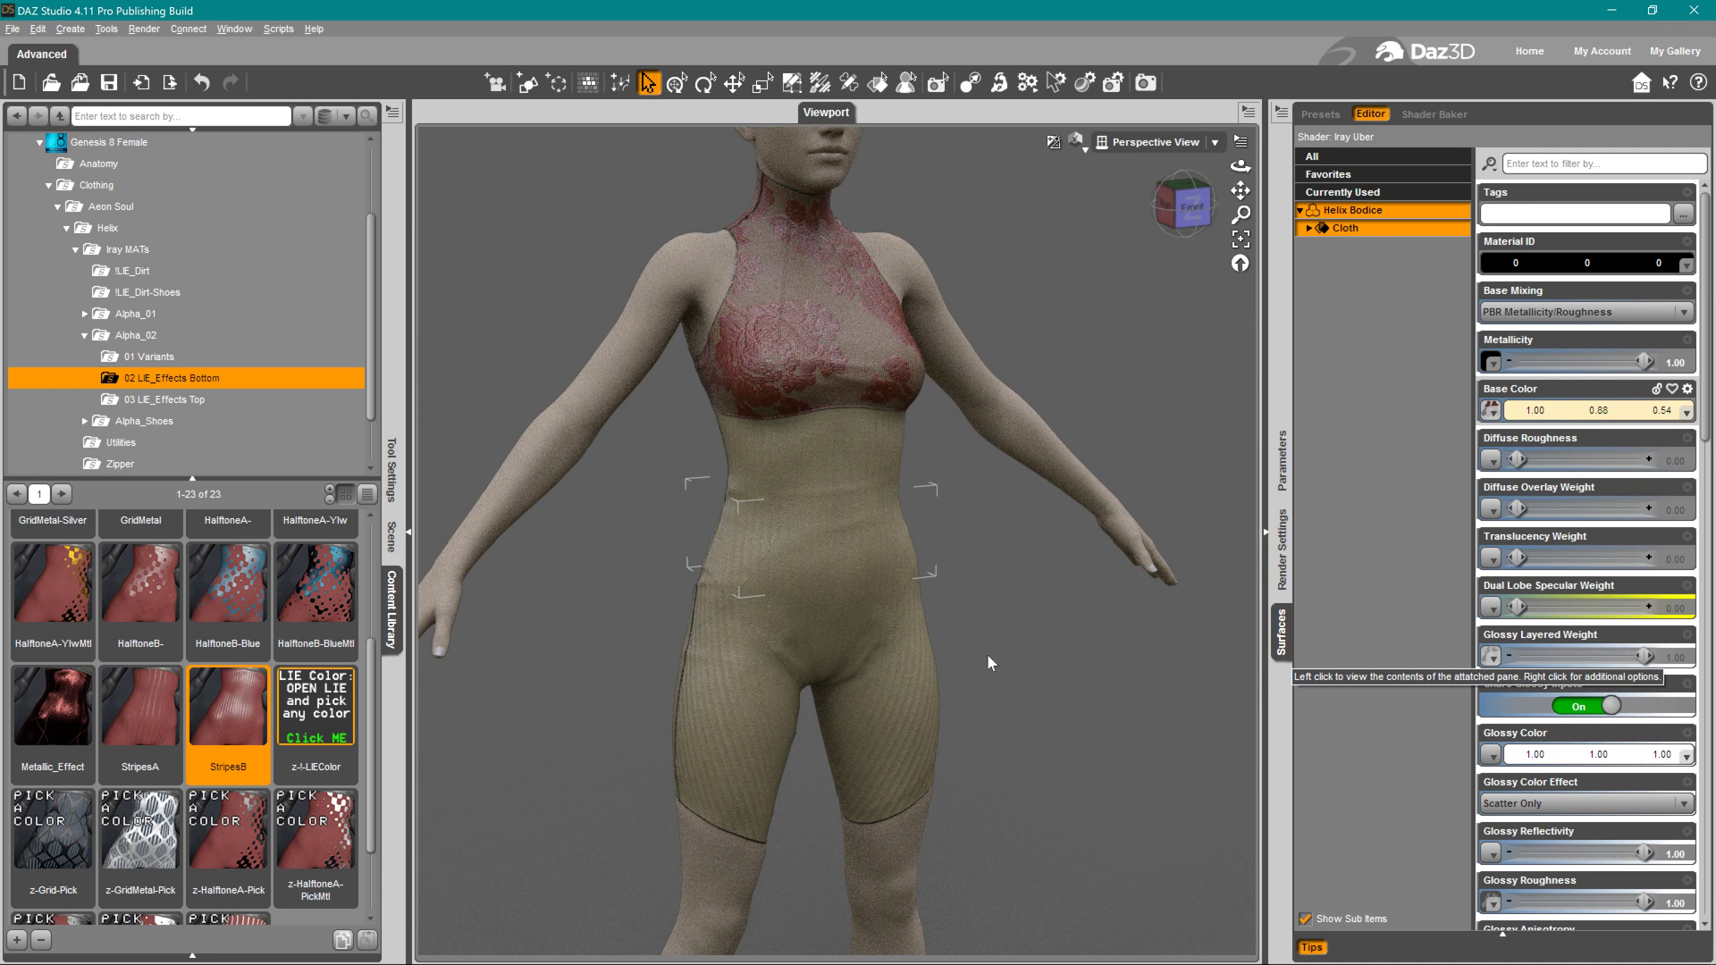
pyautogui.click(1573, 410)
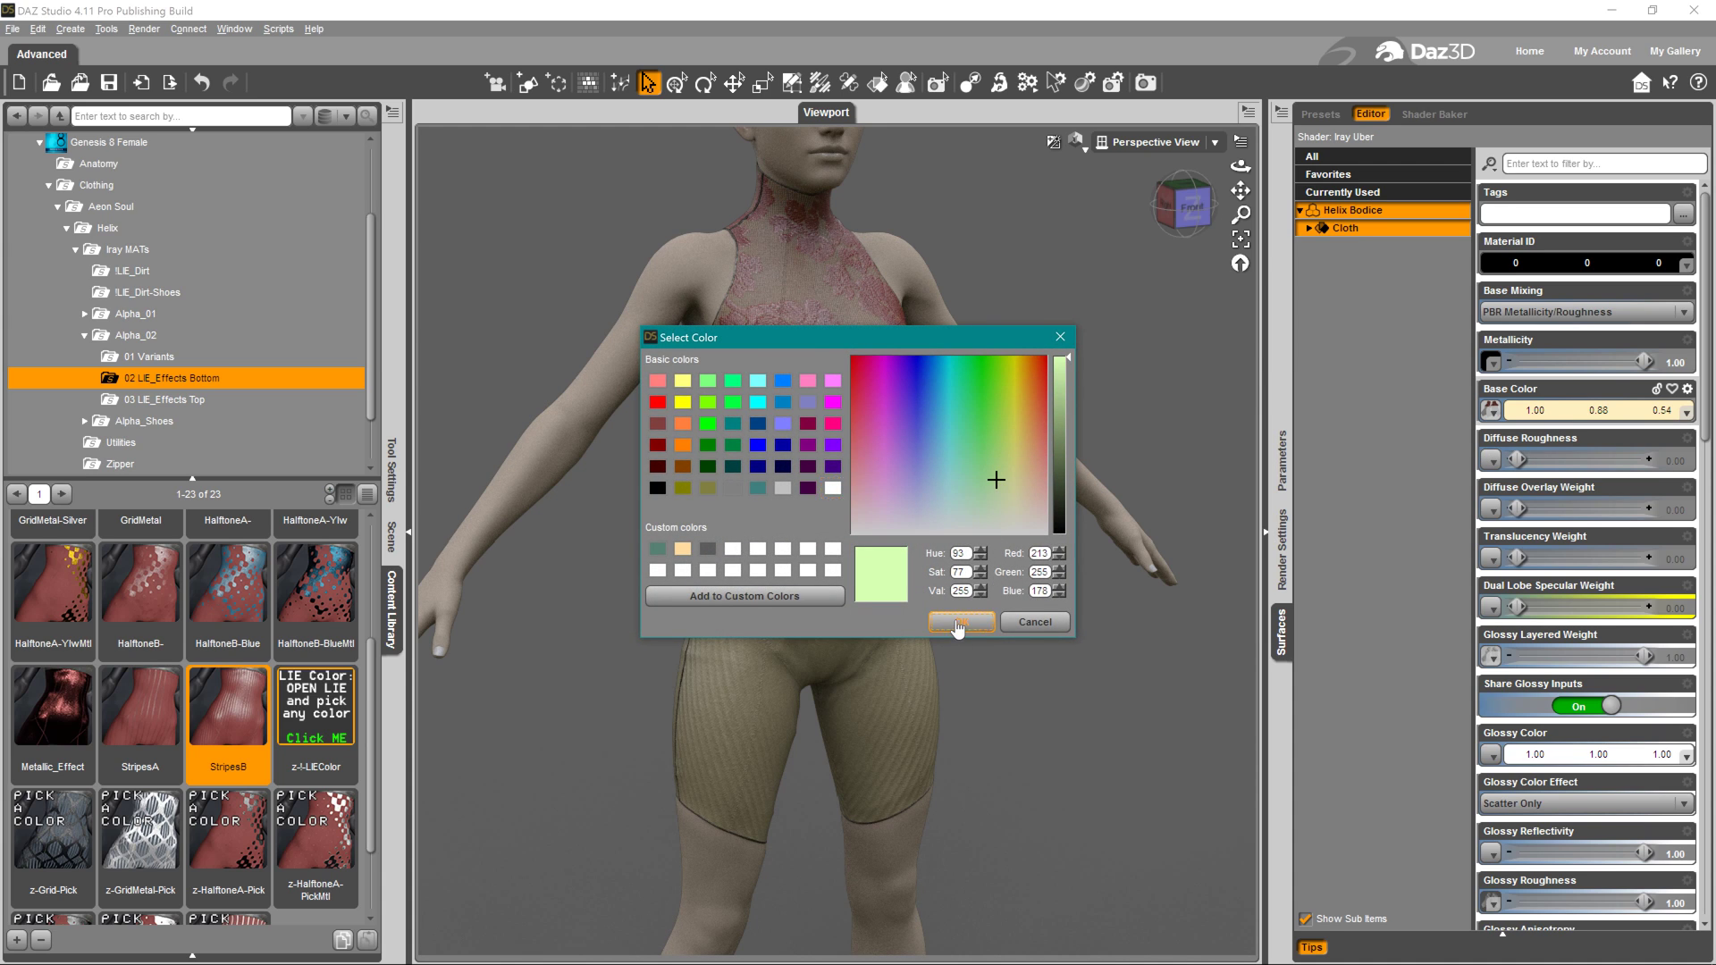
pyautogui.click(962, 622)
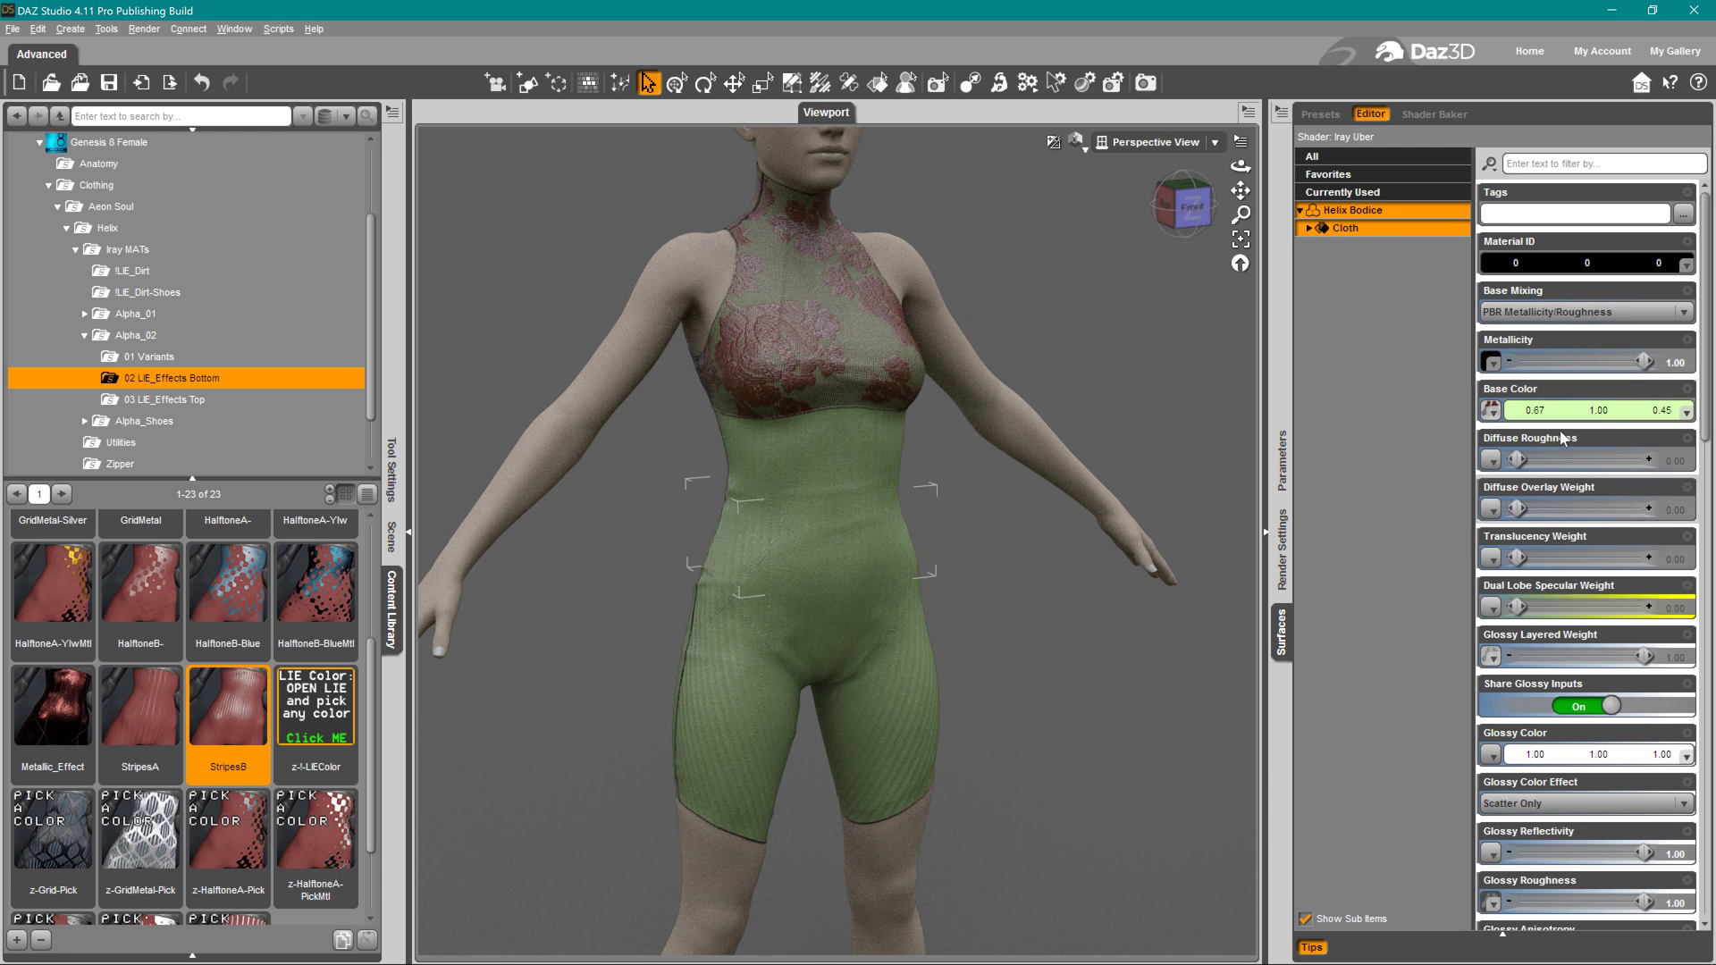
# Set the bodice's base color to pale lavender (0.88, 0.79, 1.00)
pyautogui.click(1565, 416)
pyautogui.click(901, 516)
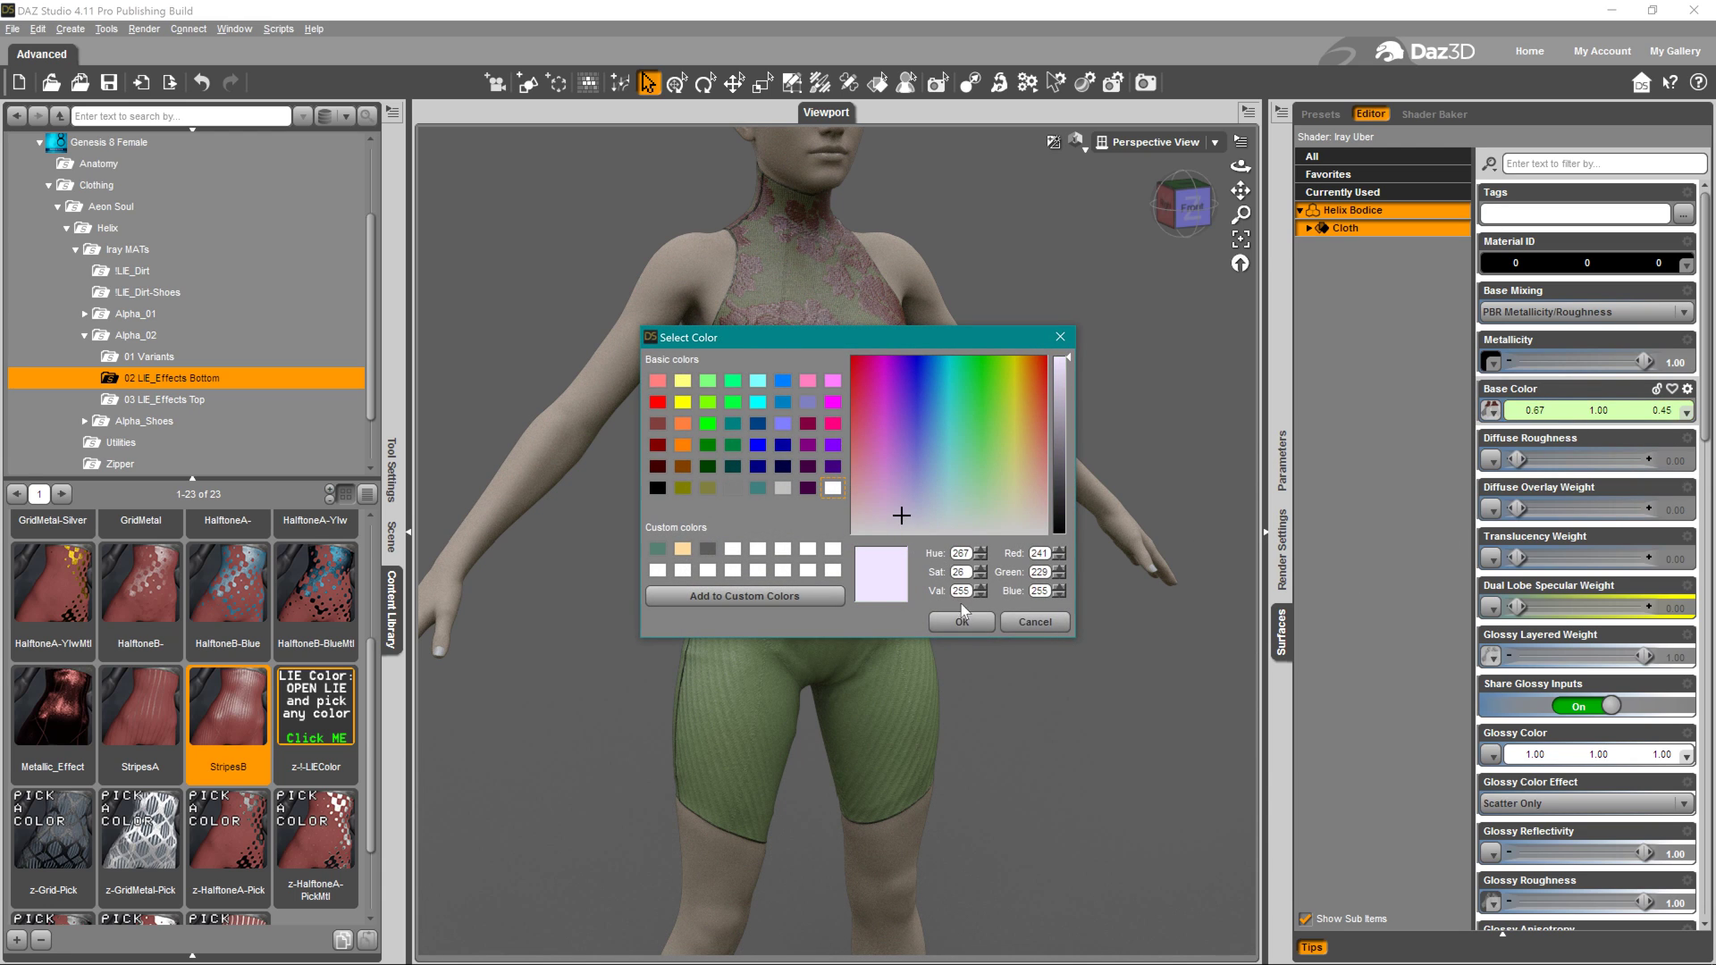
pyautogui.click(962, 622)
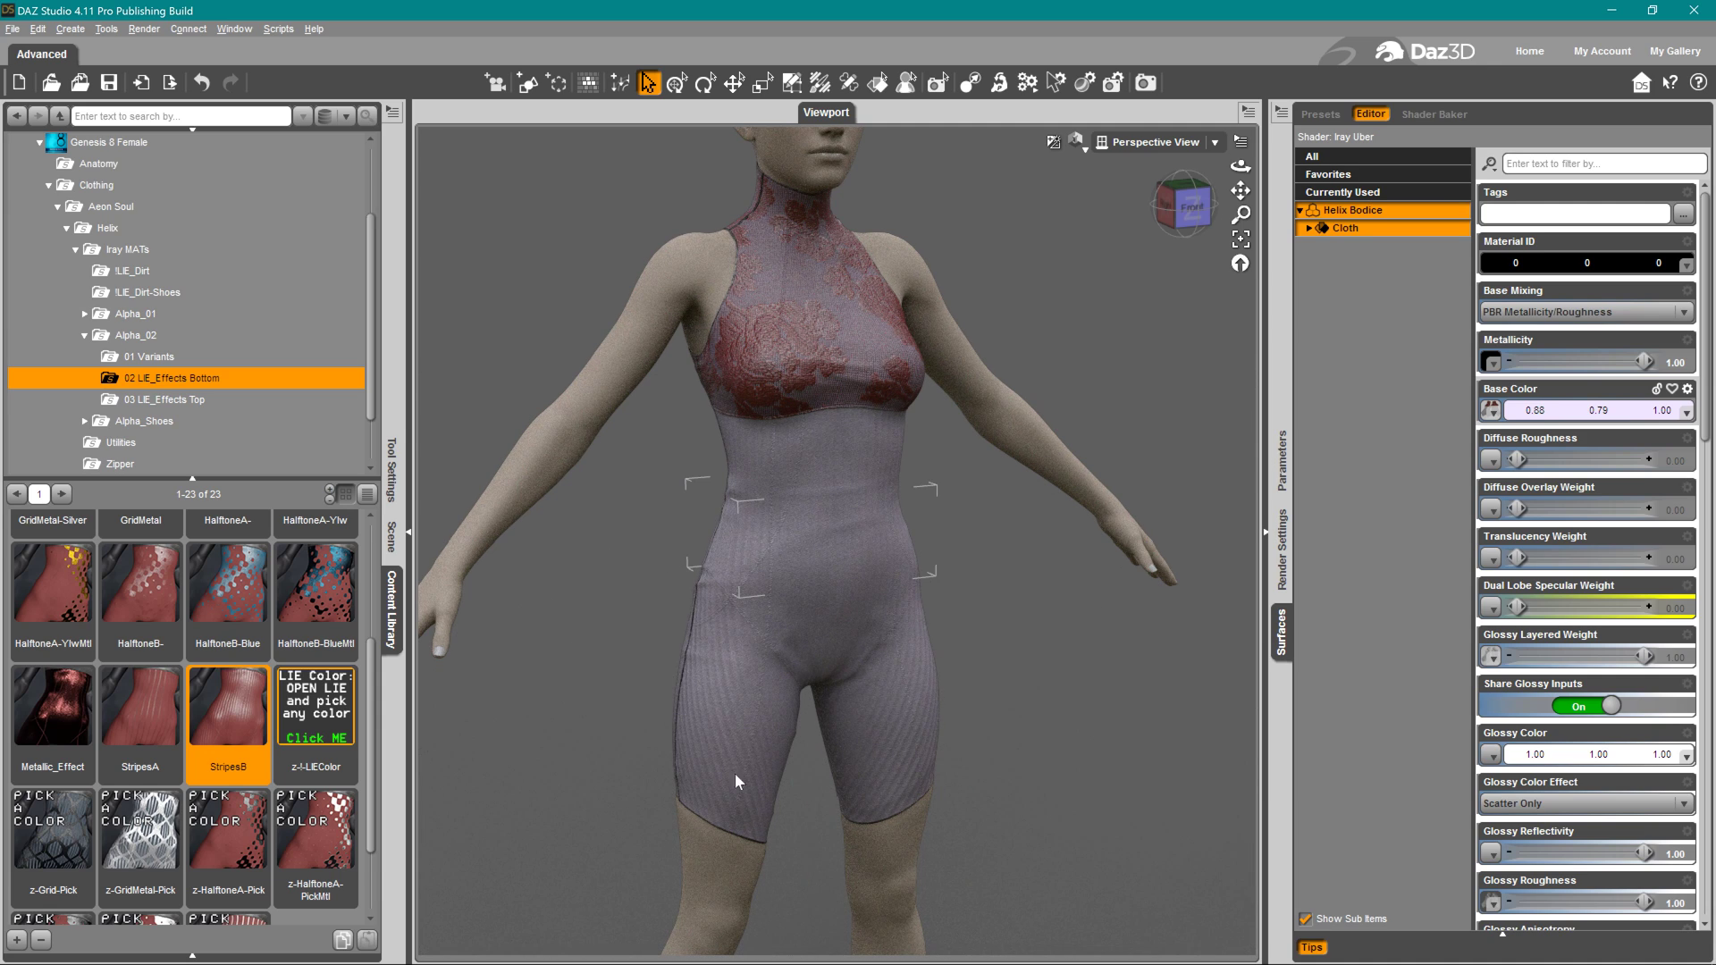
# Select both shoes, HA-Shoe LFT and HA-Shoe RGT, open the Alpha_Shoes materials and frame the shoes in the viewport
pyautogui.click(393, 536)
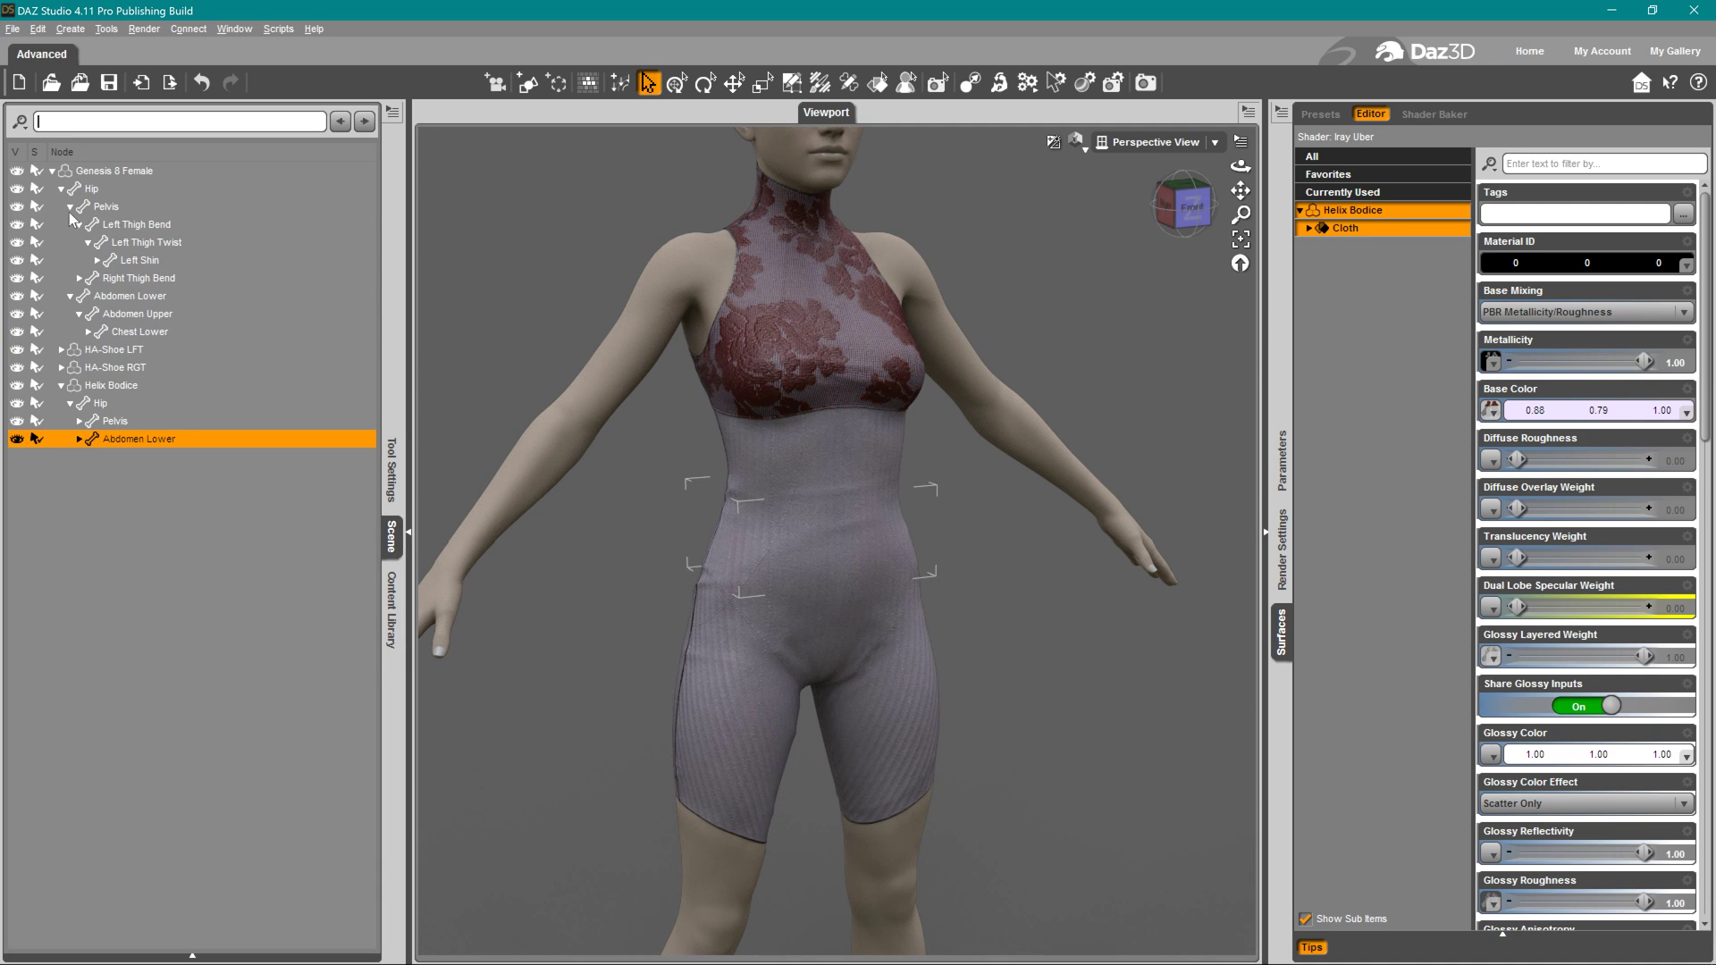
pyautogui.click(62, 188)
pyautogui.click(116, 206)
pyautogui.keyDown('ctrl'); pyautogui.click(126, 224); pyautogui.keyUp('ctrl')
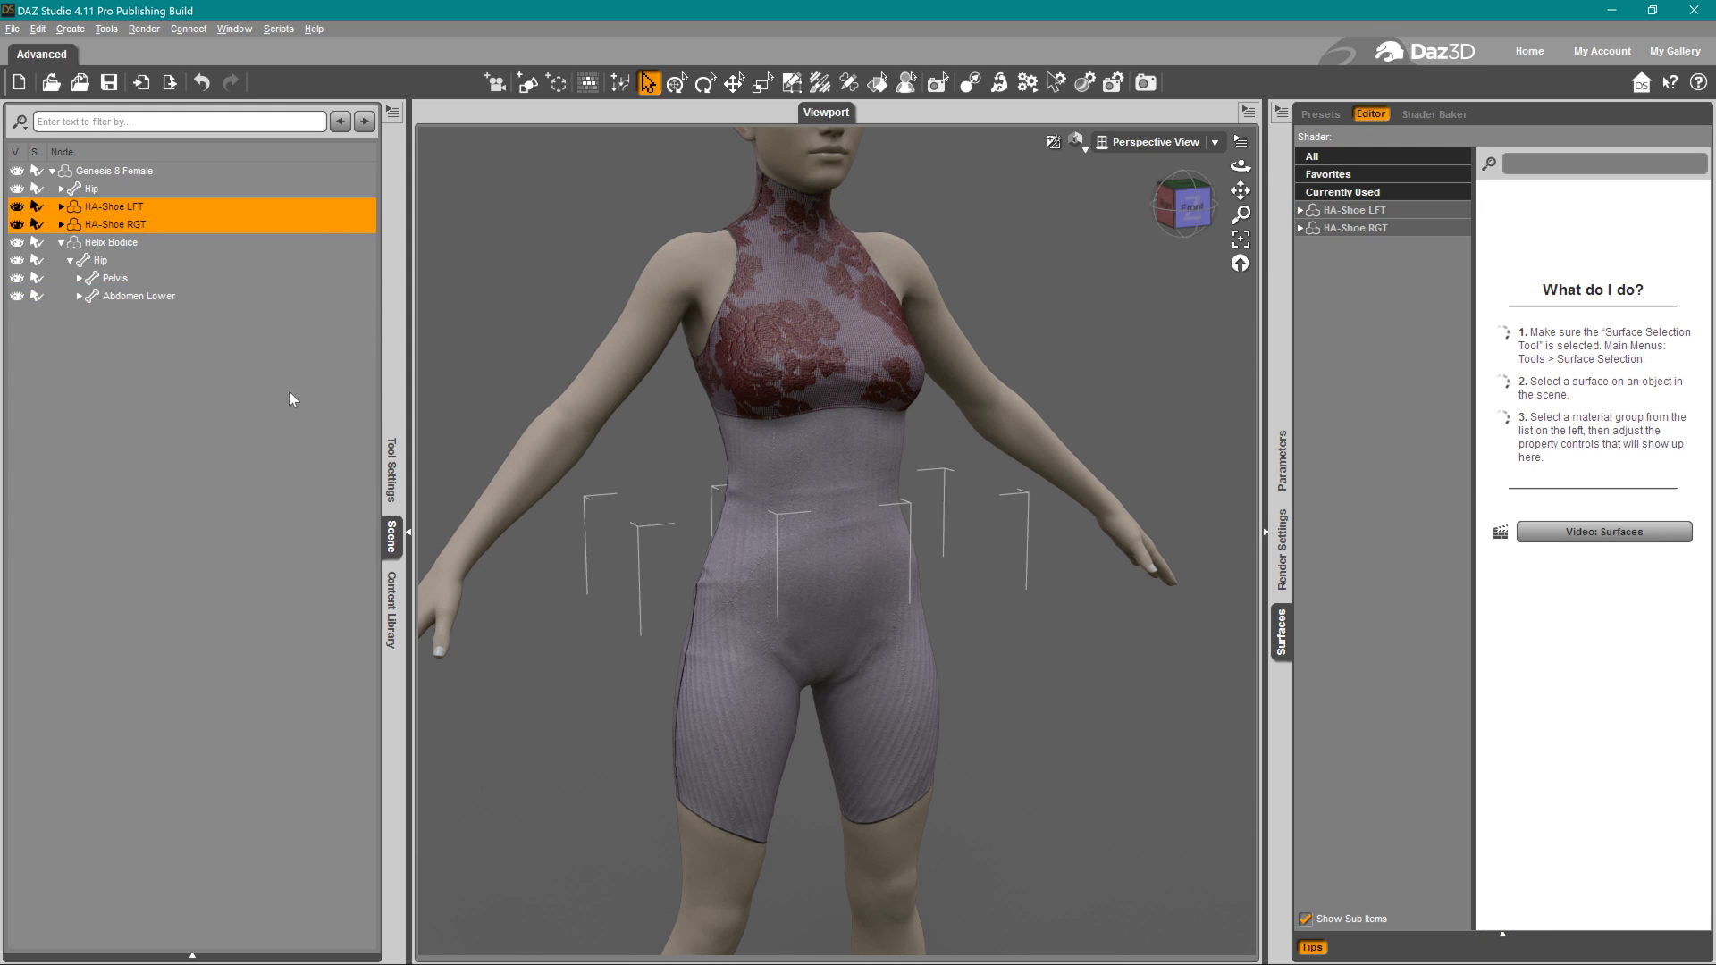
pyautogui.click(391, 608)
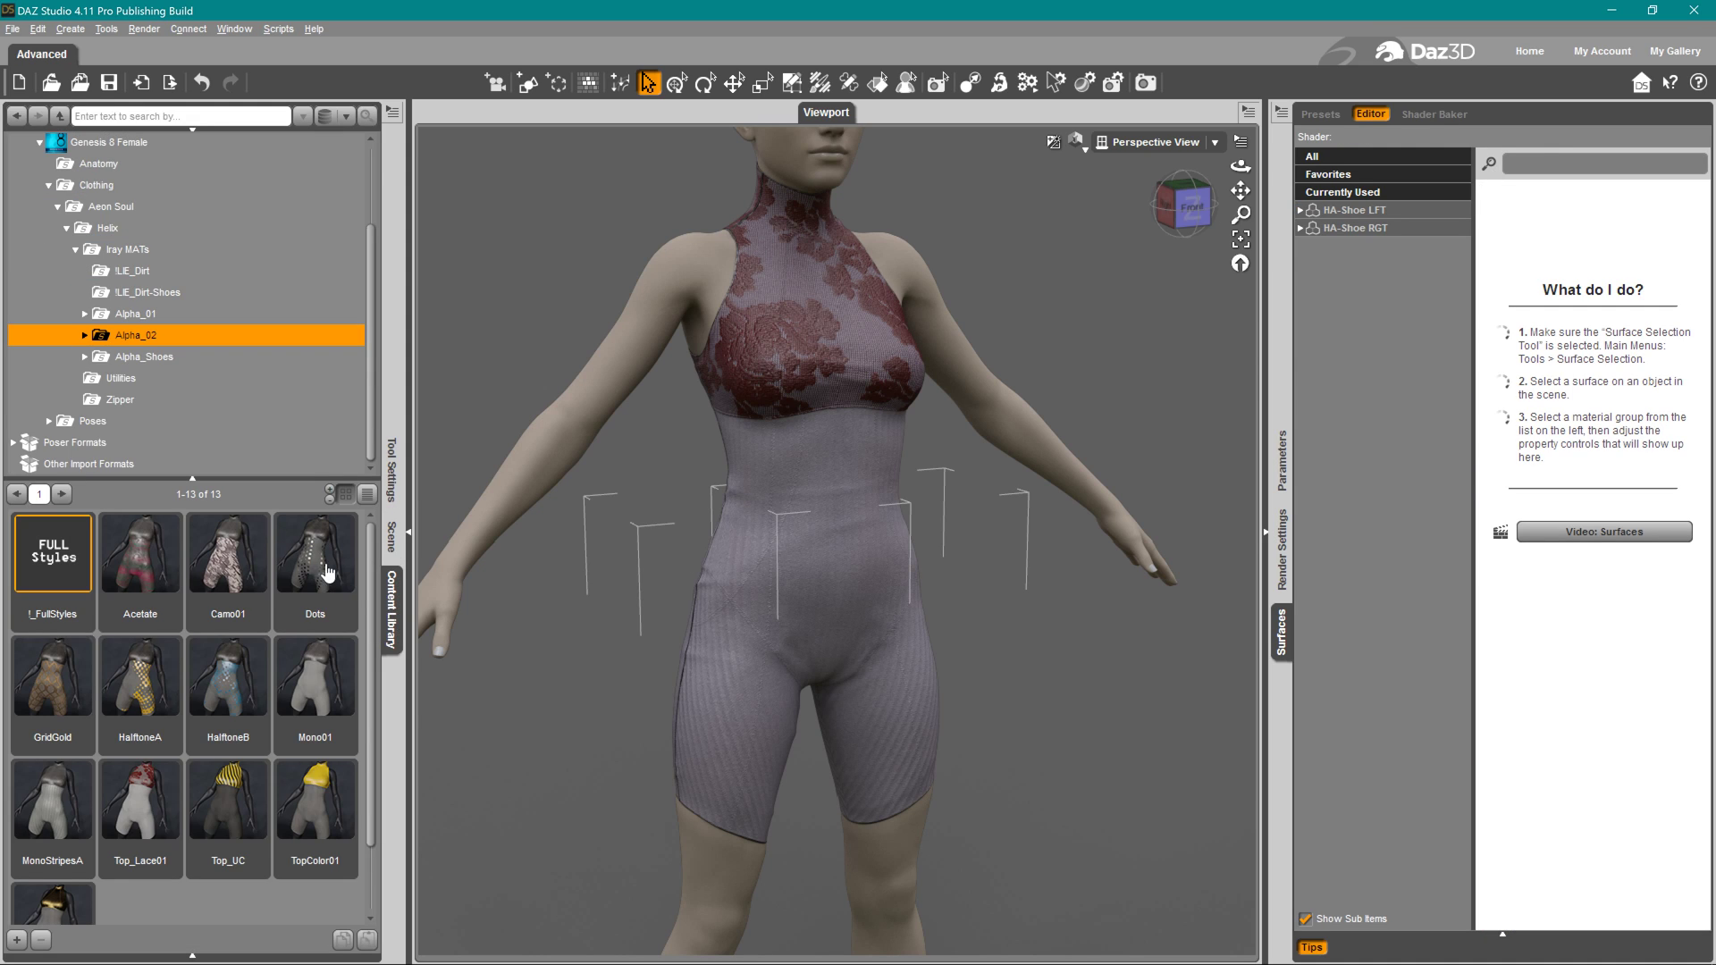
pyautogui.click(173, 358)
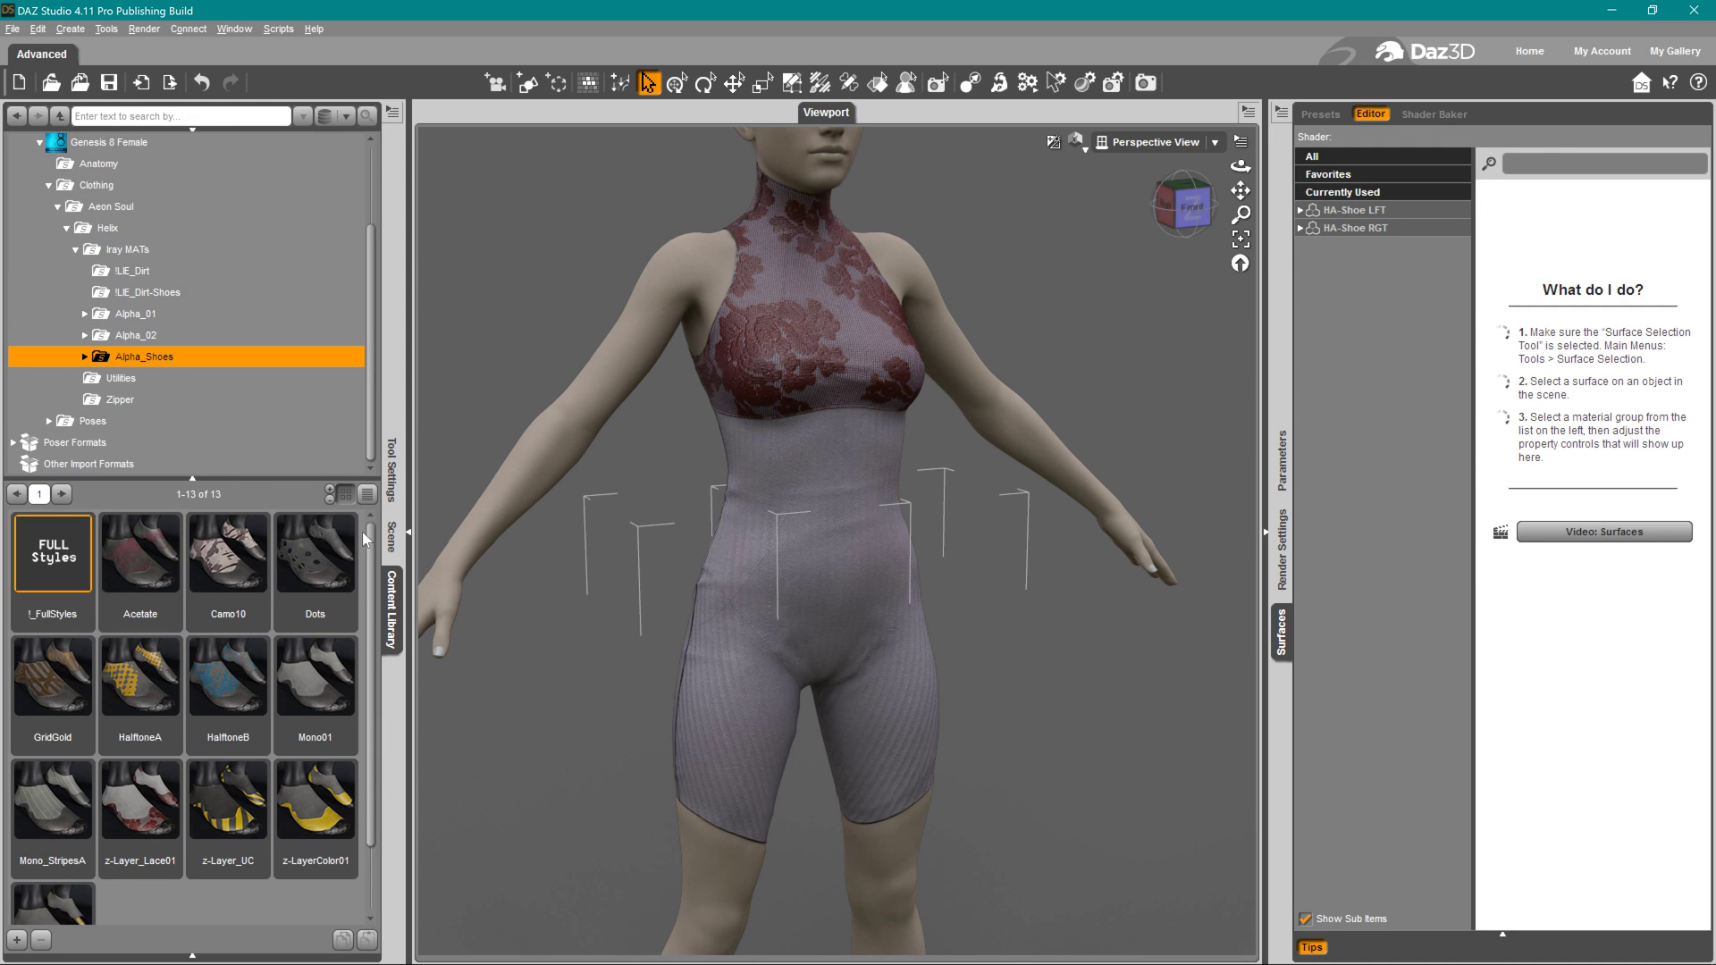
pyautogui.click(1240, 239)
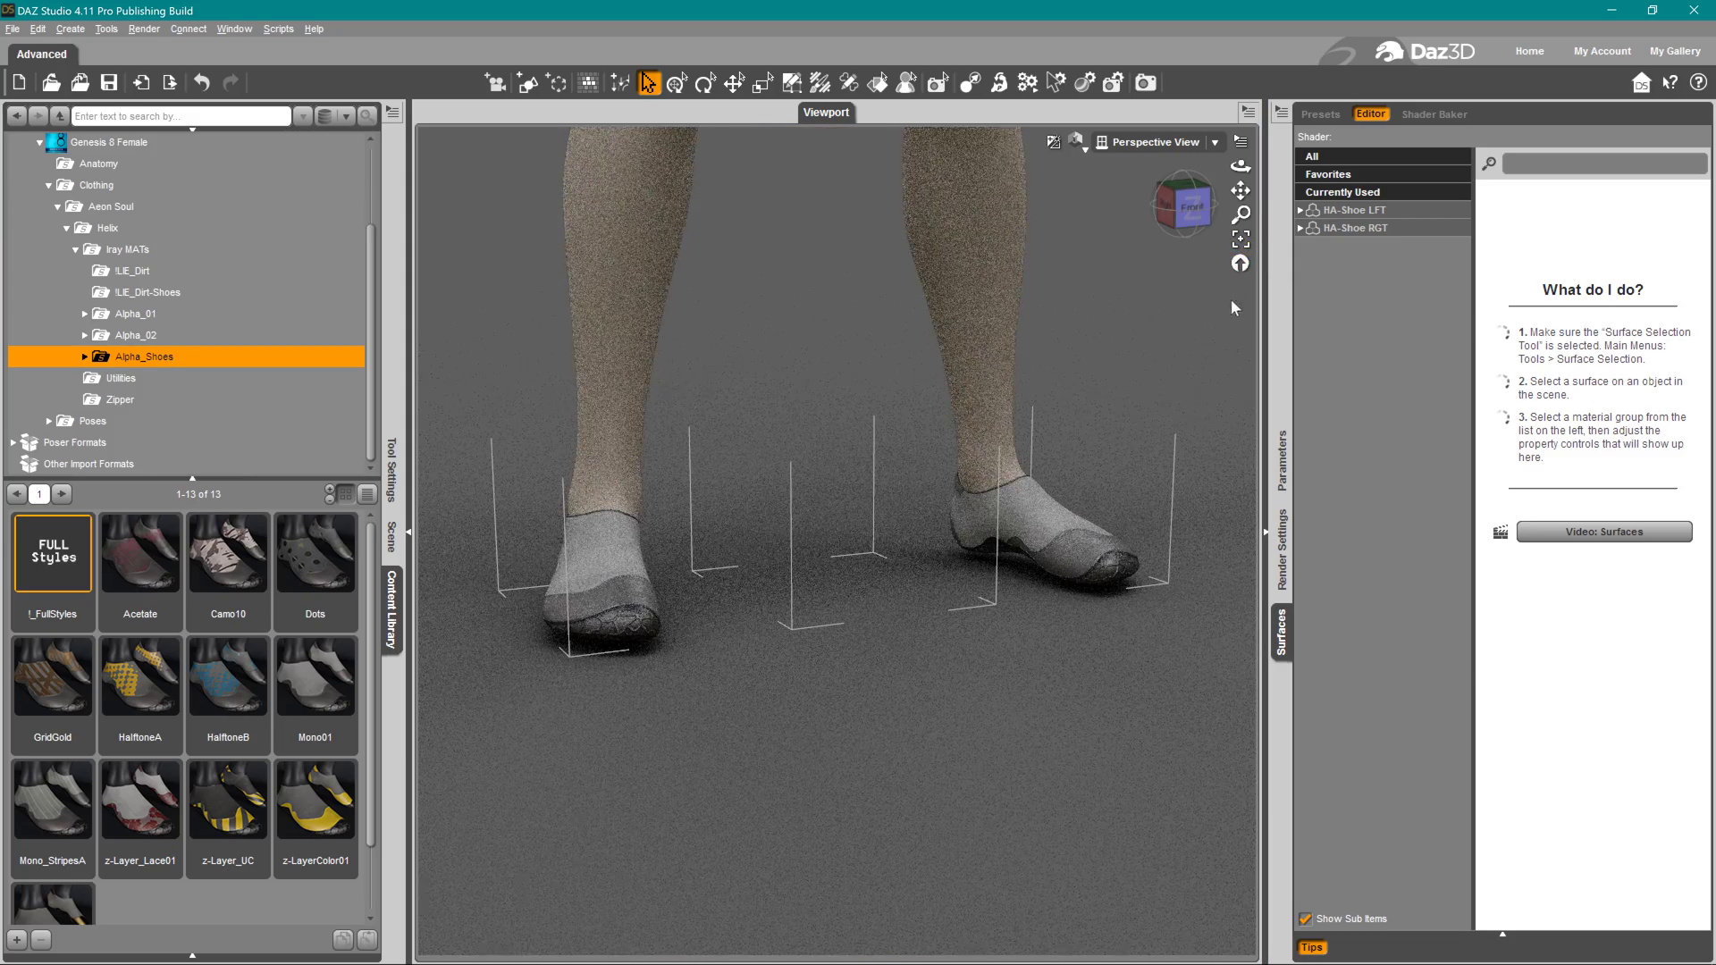
pyautogui.moveTo(823, 794); pyautogui.dragTo(948, 796, button='middle')
# Apply the Alpha_Shoes full styles Camo10, HalftoneB, z-Layer_Lace01 and z-Layer_UC to the shoes in turn
pyautogui.doubleClick(237, 564)
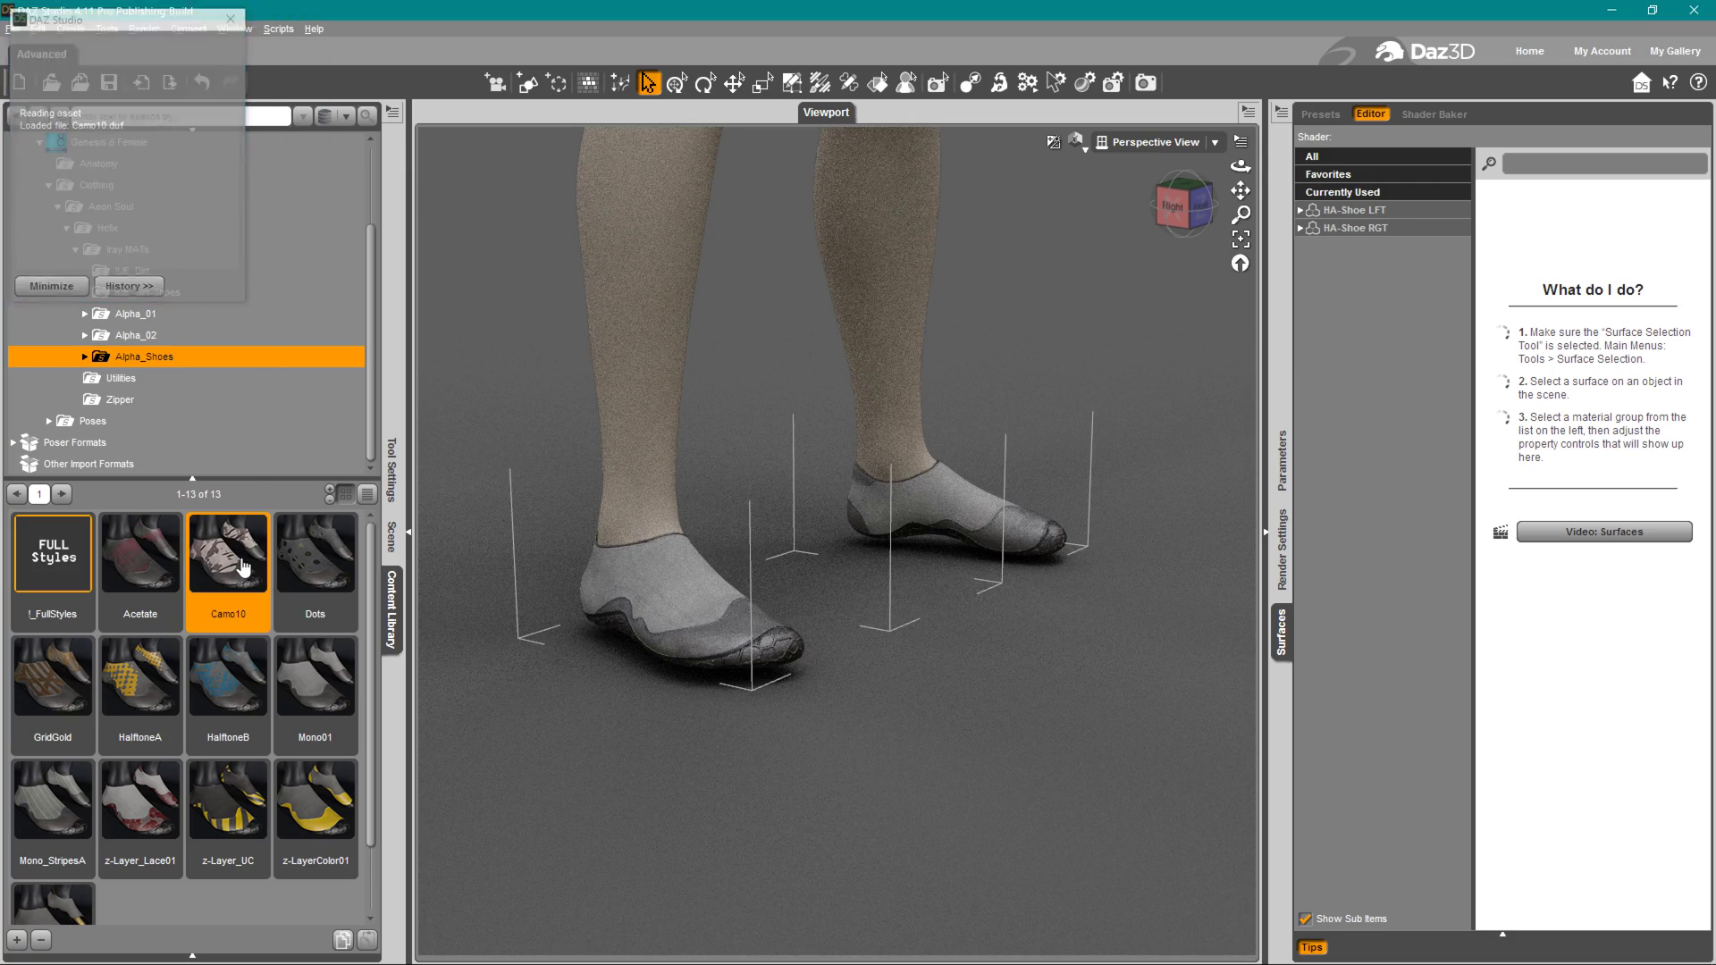
pyautogui.doubleClick(239, 679)
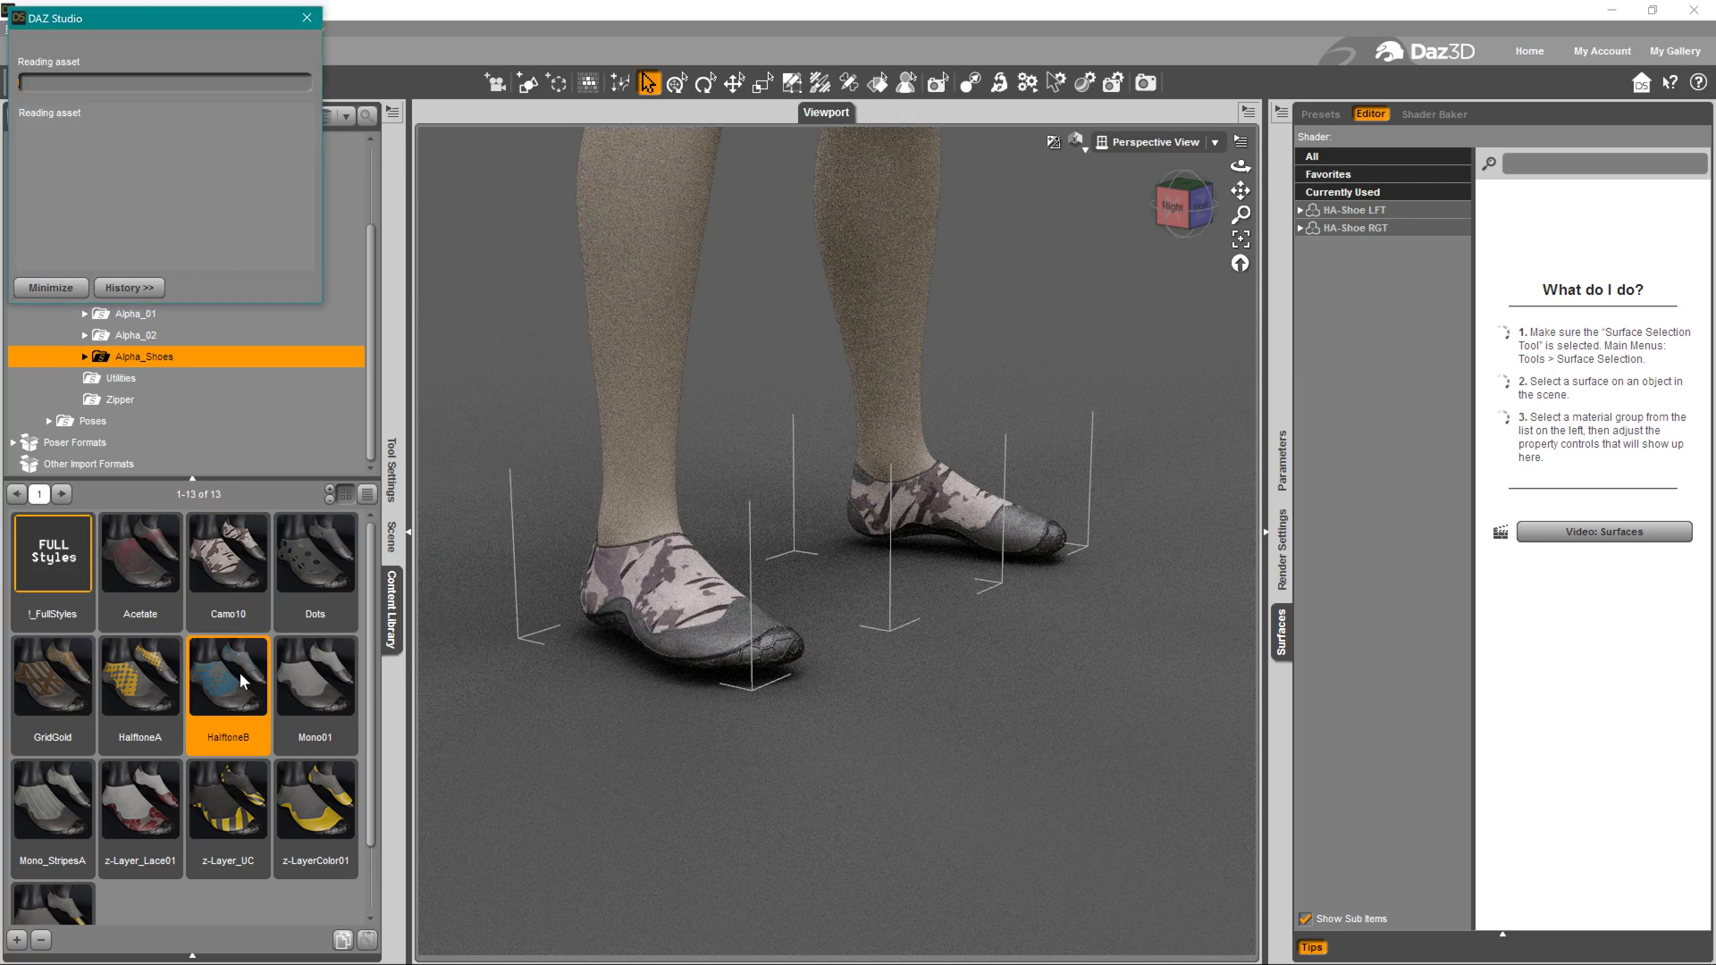
pyautogui.doubleClick(141, 818)
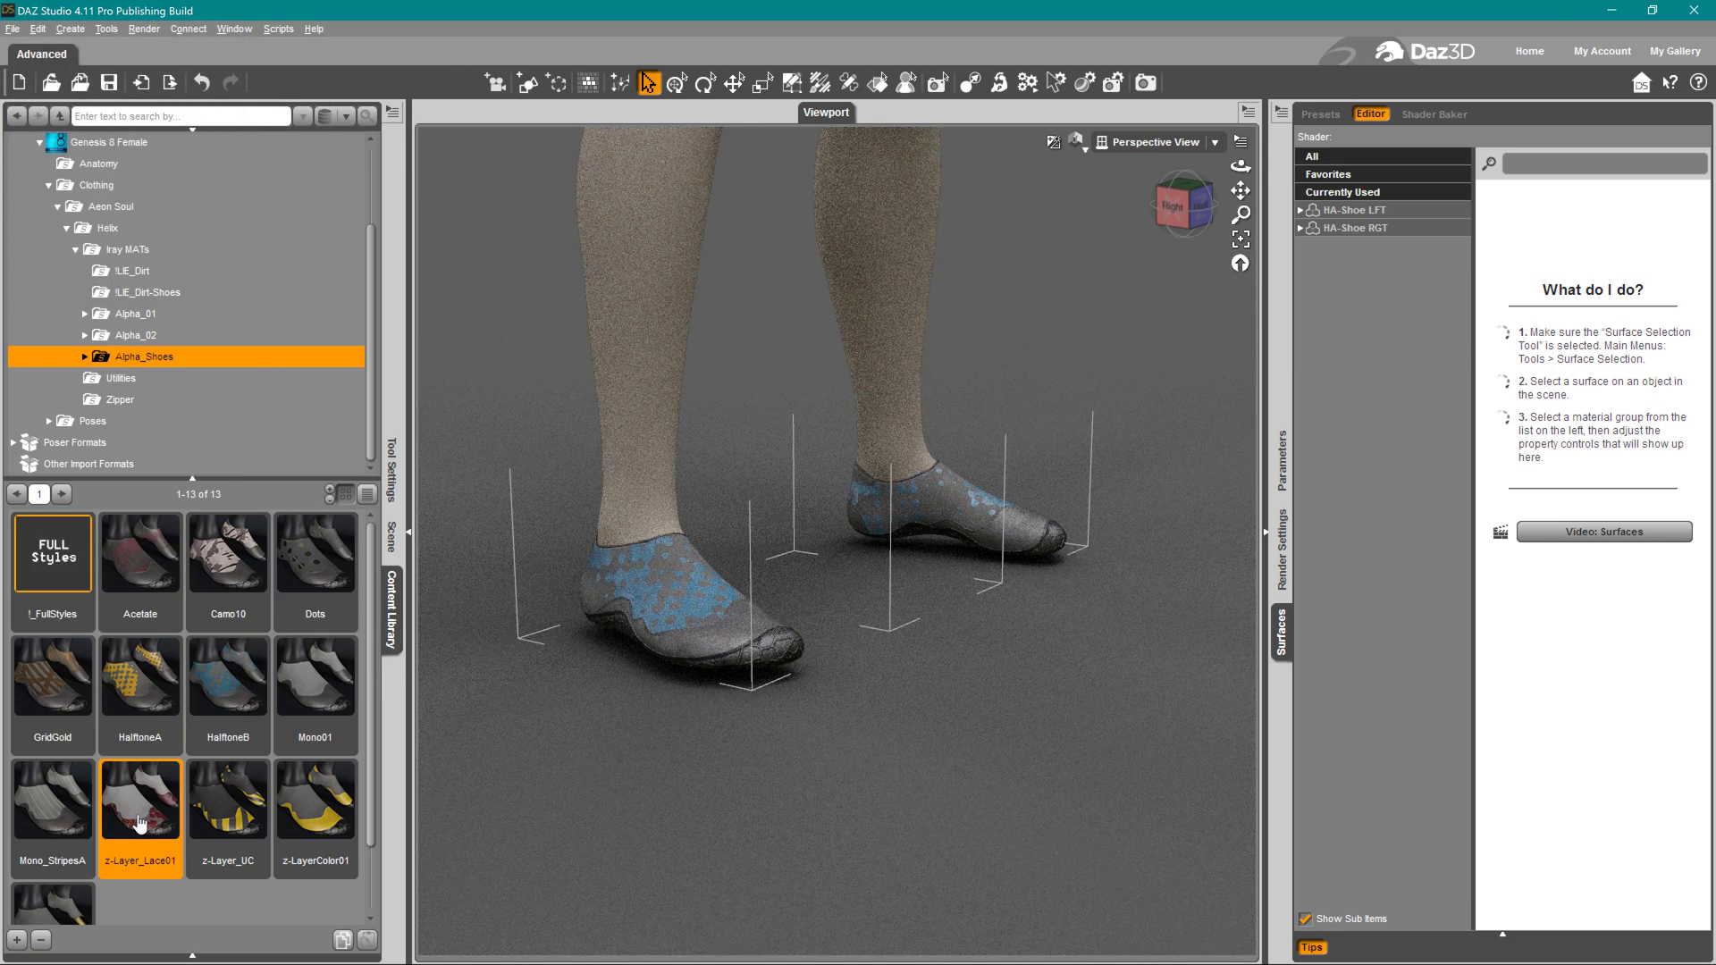
pyautogui.doubleClick(235, 823)
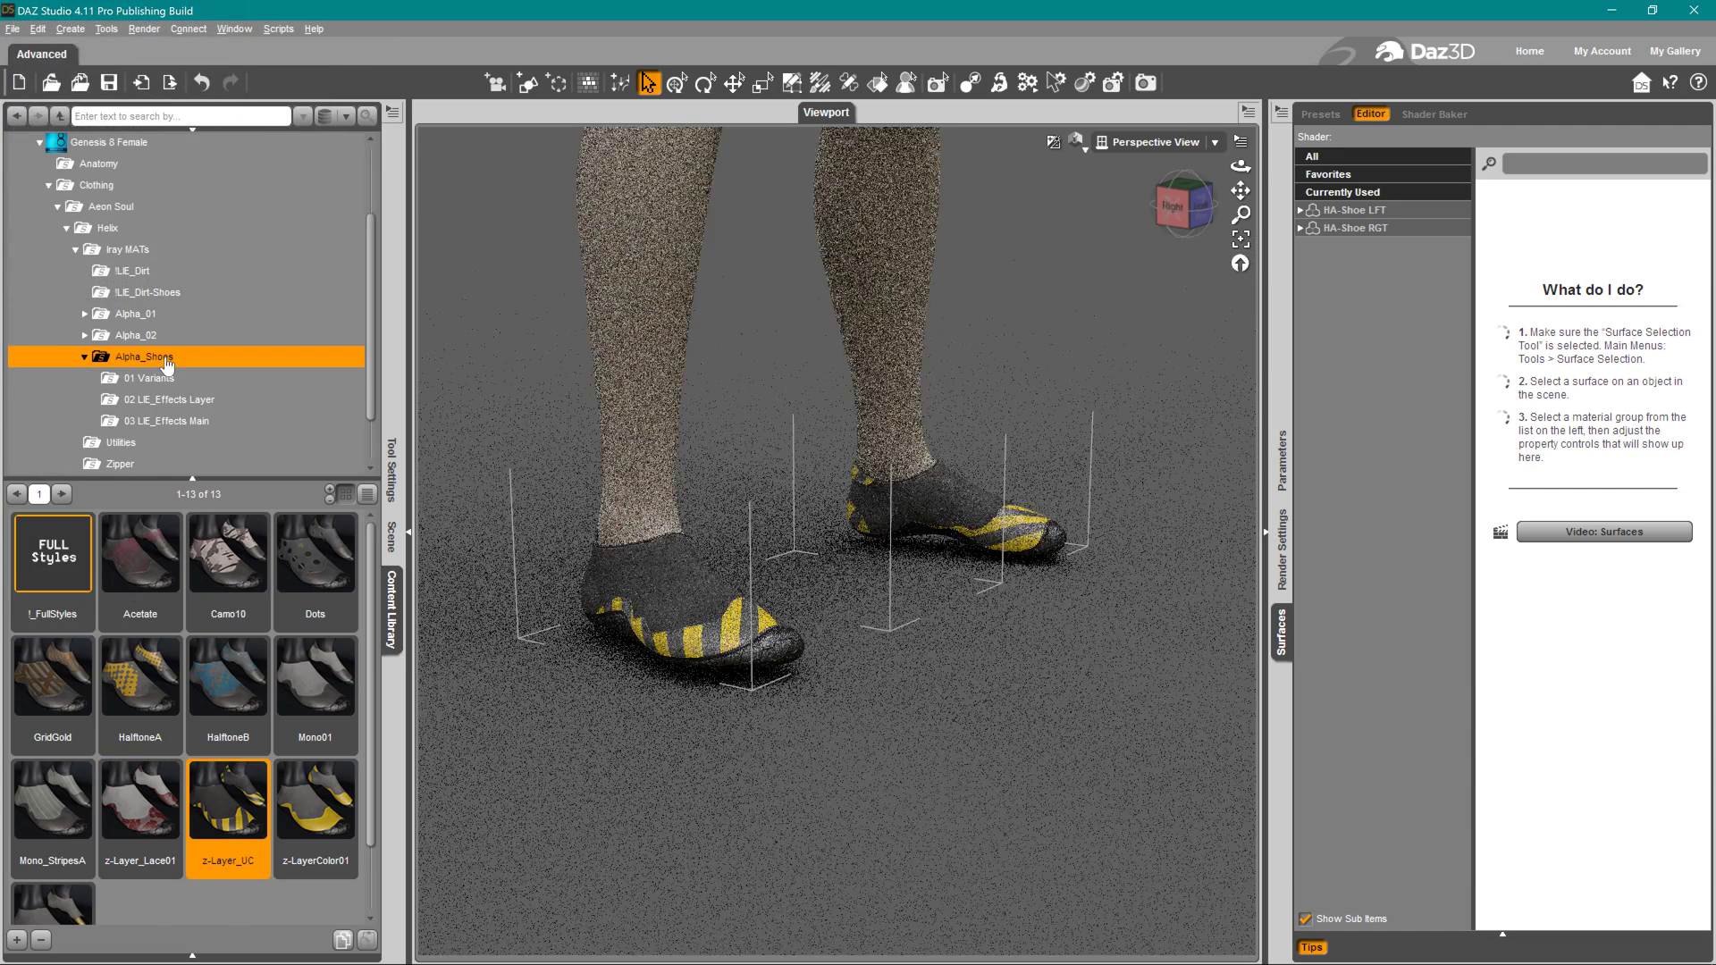
# Apply the Alpha_Shoes variants Mono03 and Mono07 to the shoes in turn
pyautogui.click(167, 378)
pyautogui.doubleClick(195, 653)
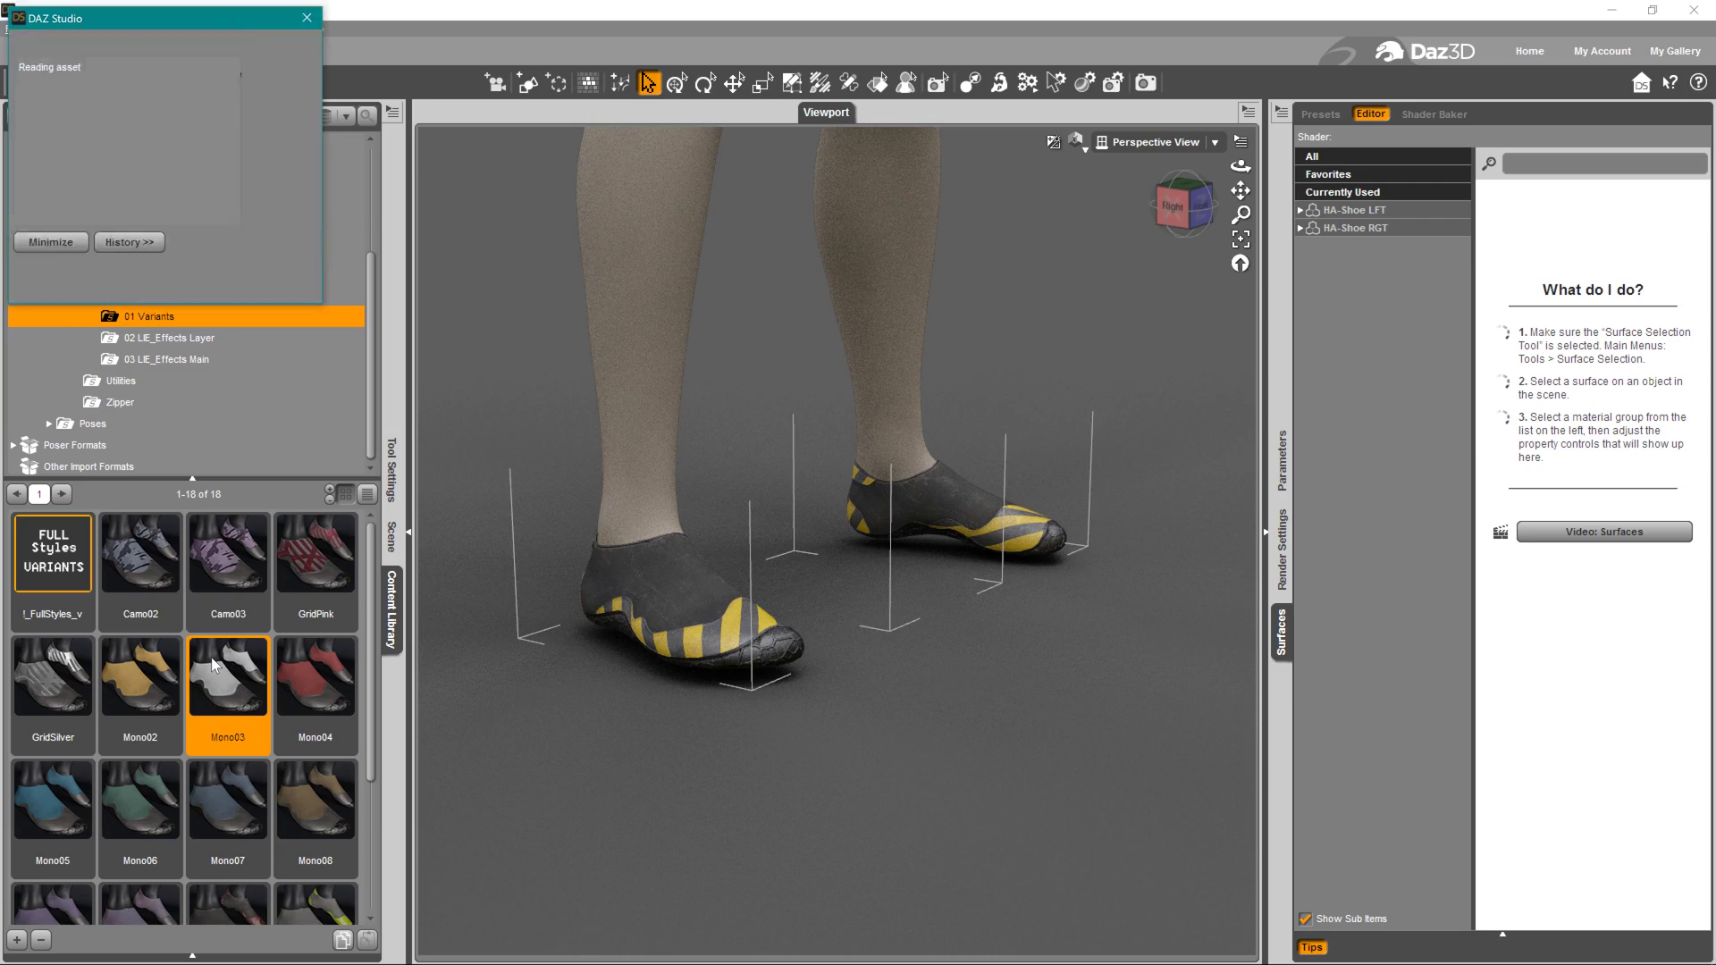
pyautogui.doubleClick(229, 802)
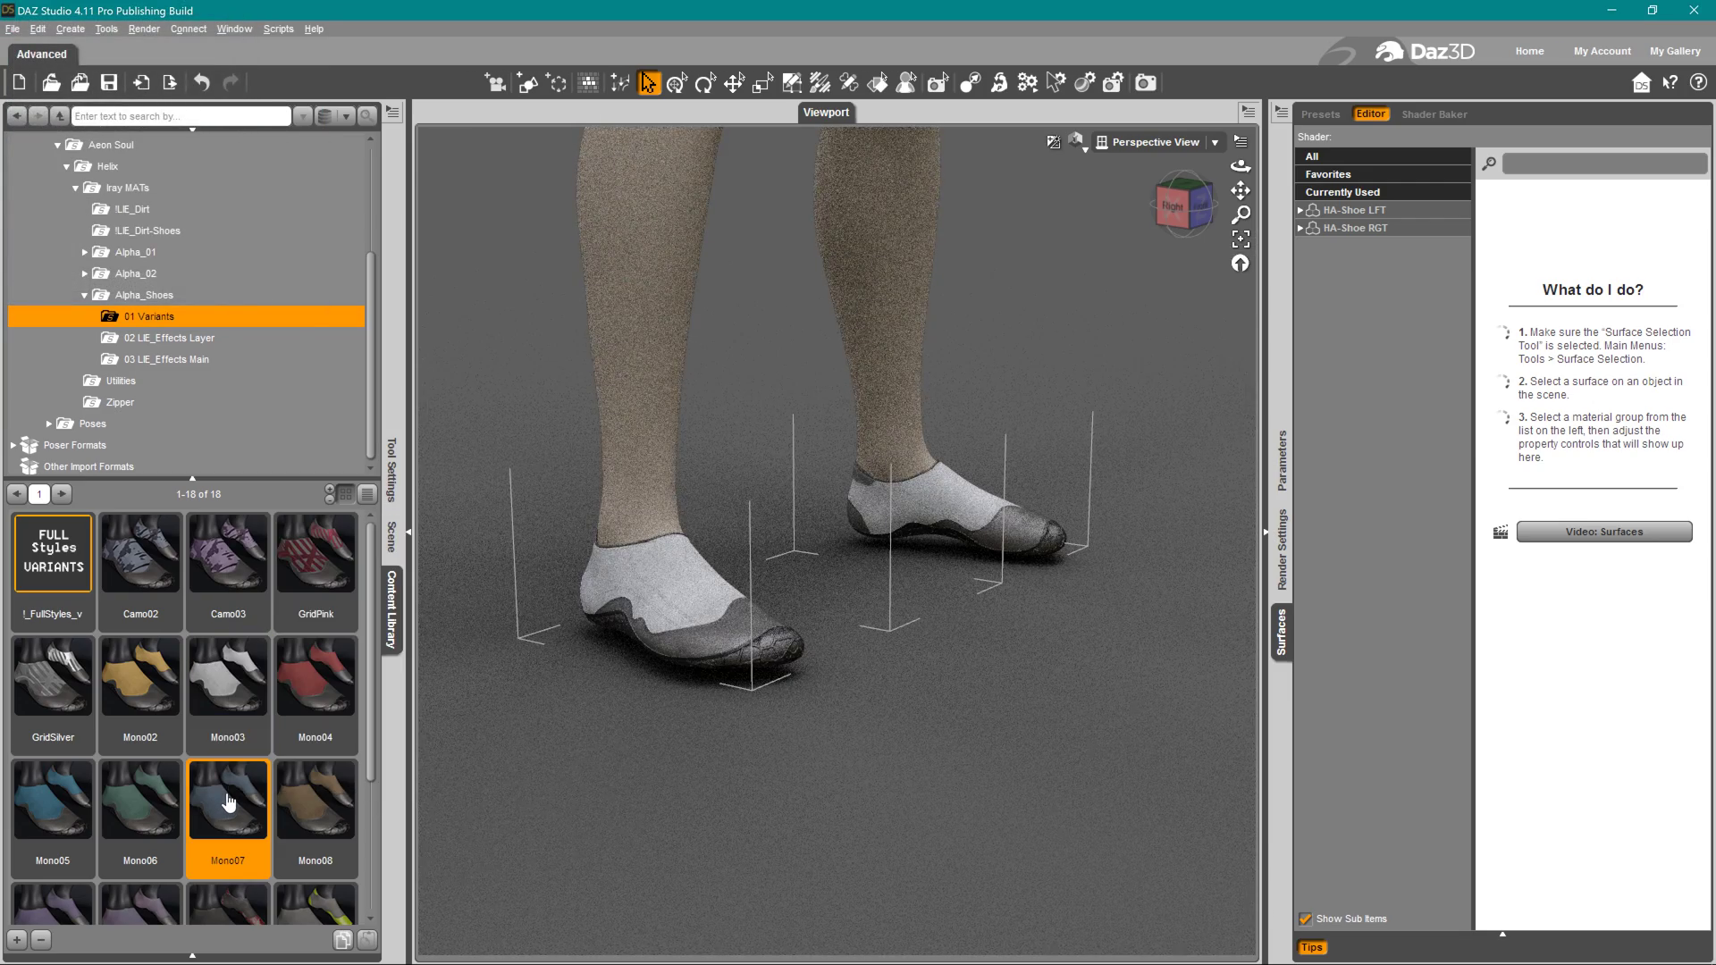
# Add the LayerInsulated and LayerMetal effects to the layer part of the shoes
pyautogui.click(196, 339)
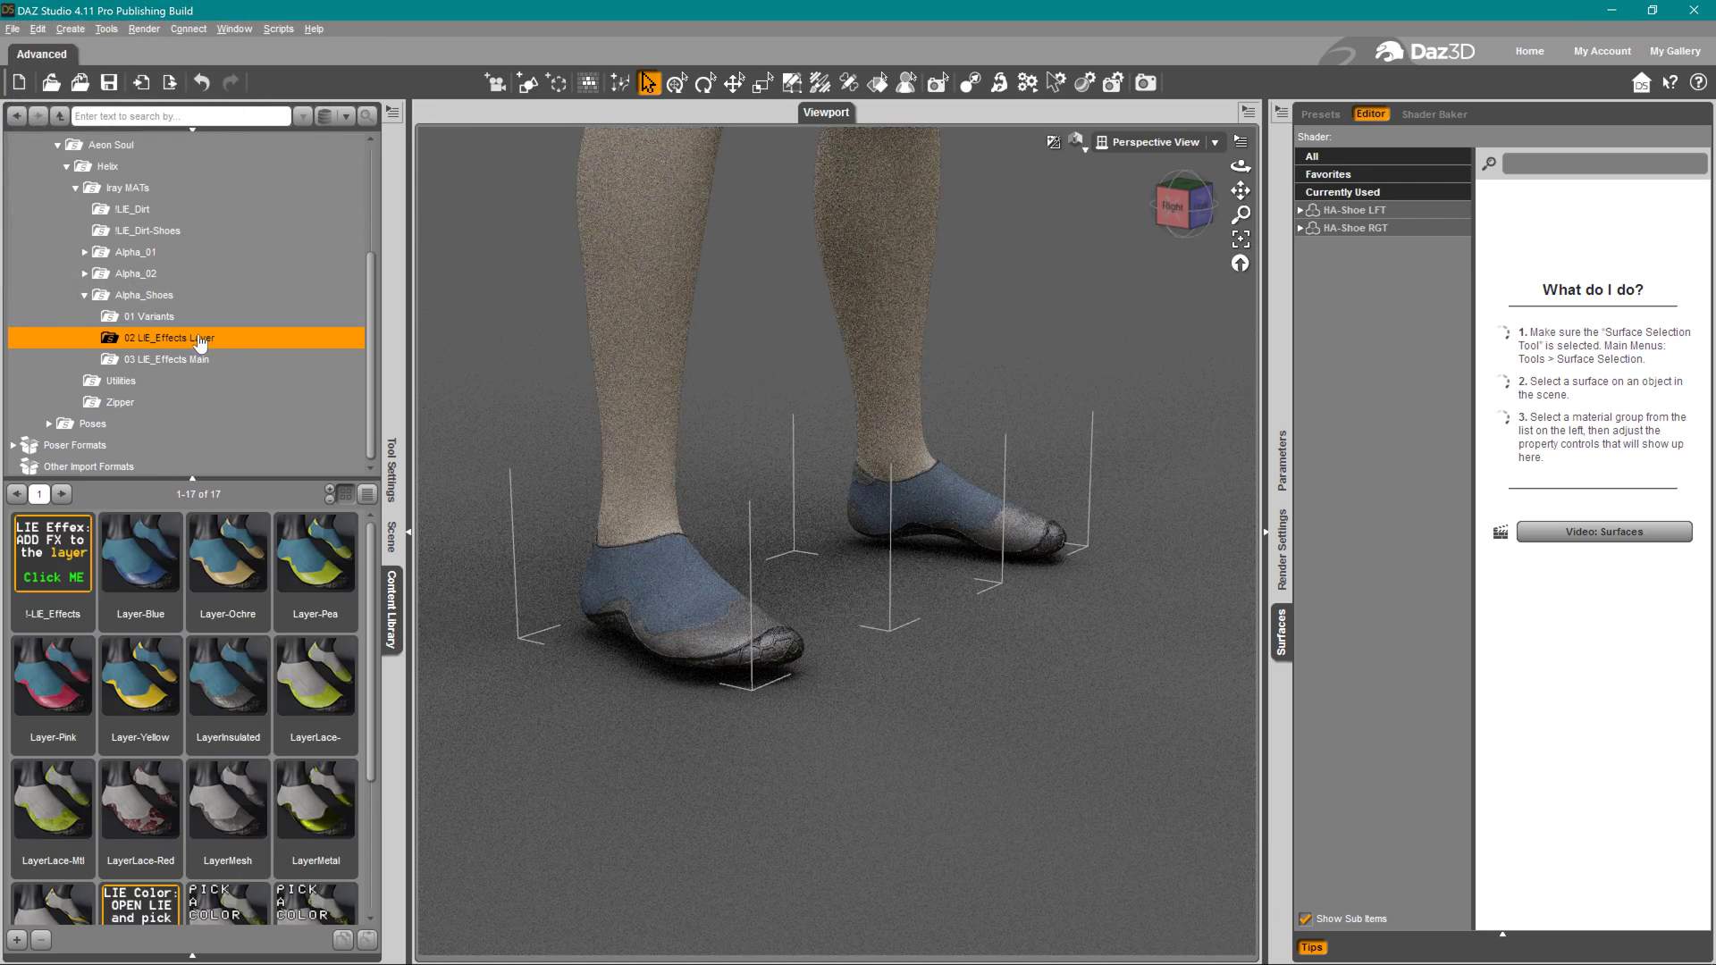
pyautogui.doubleClick(233, 676)
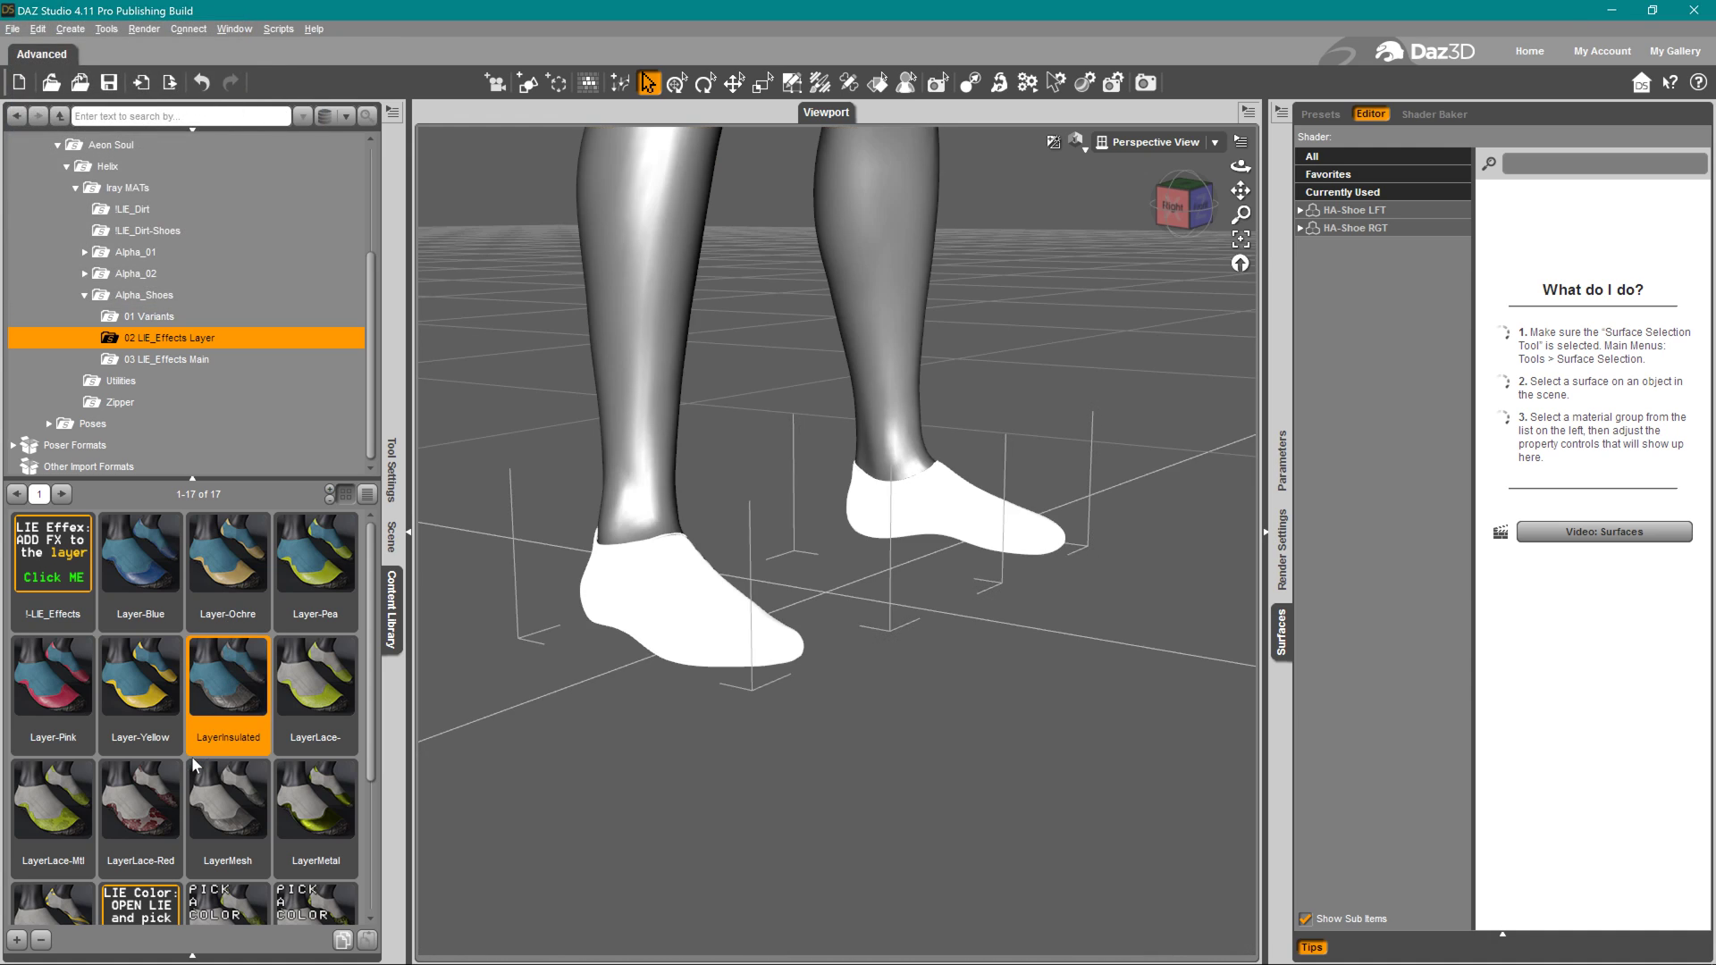
pyautogui.doubleClick(295, 829)
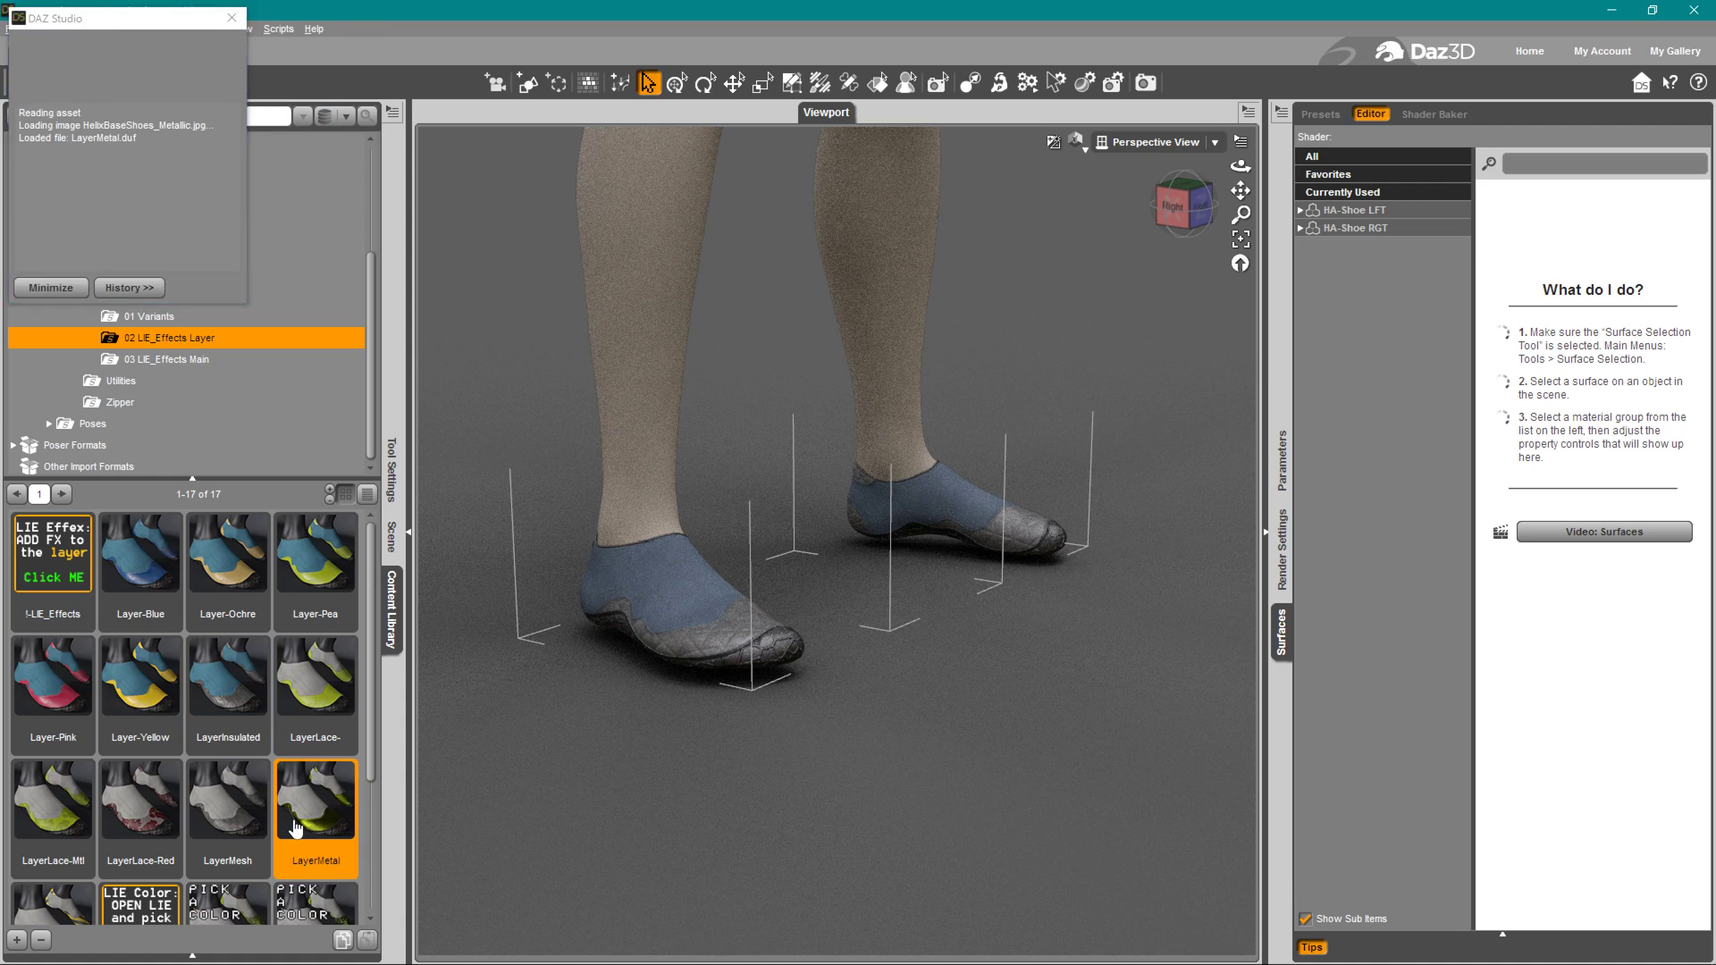
# Add the LaceMetal-Pink effect to the main part of the shoes
pyautogui.click(178, 360)
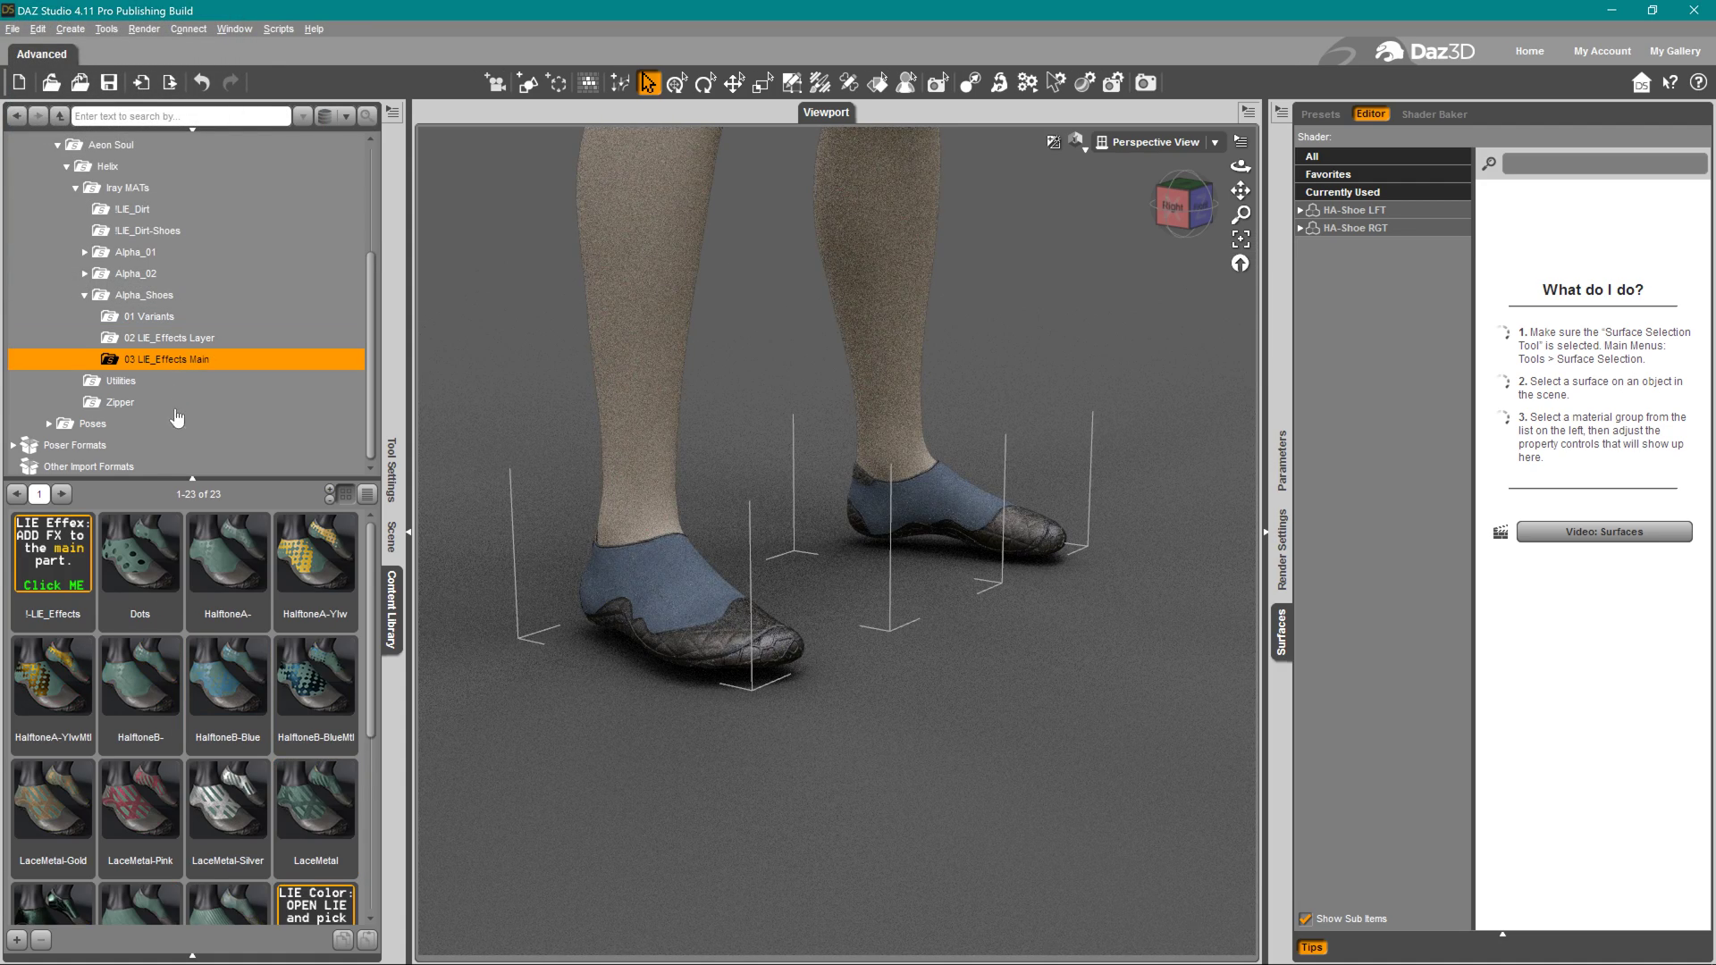
pyautogui.doubleClick(148, 804)
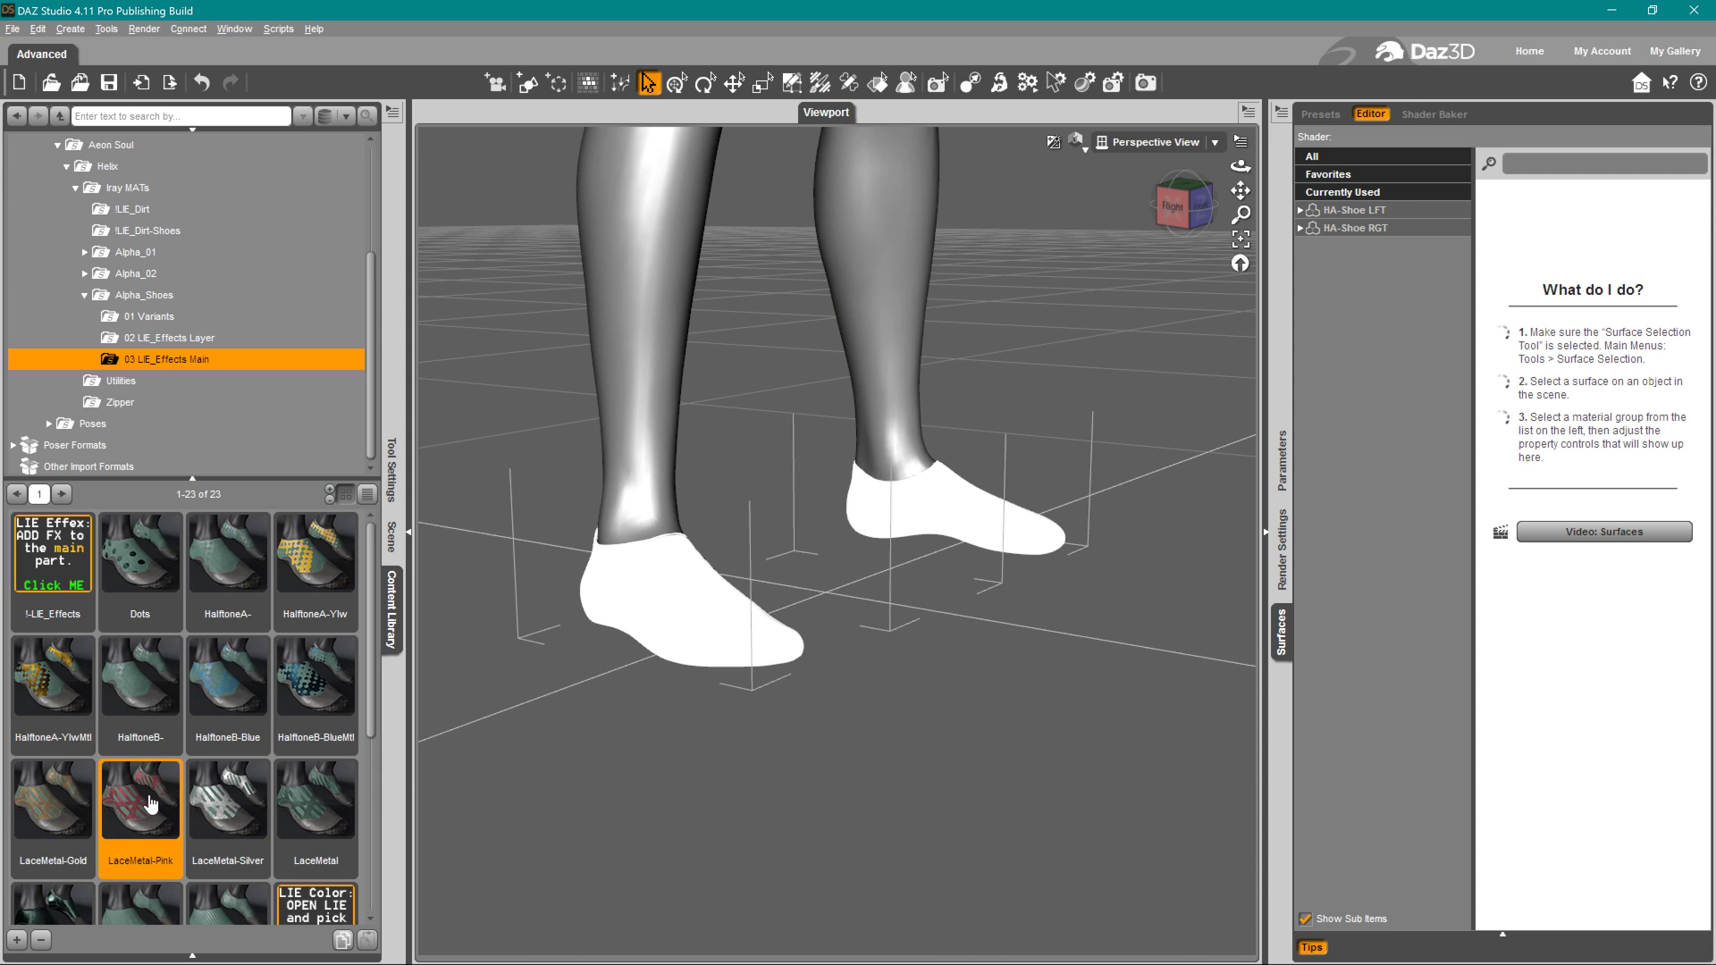
pyautogui.moveTo(150, 805)
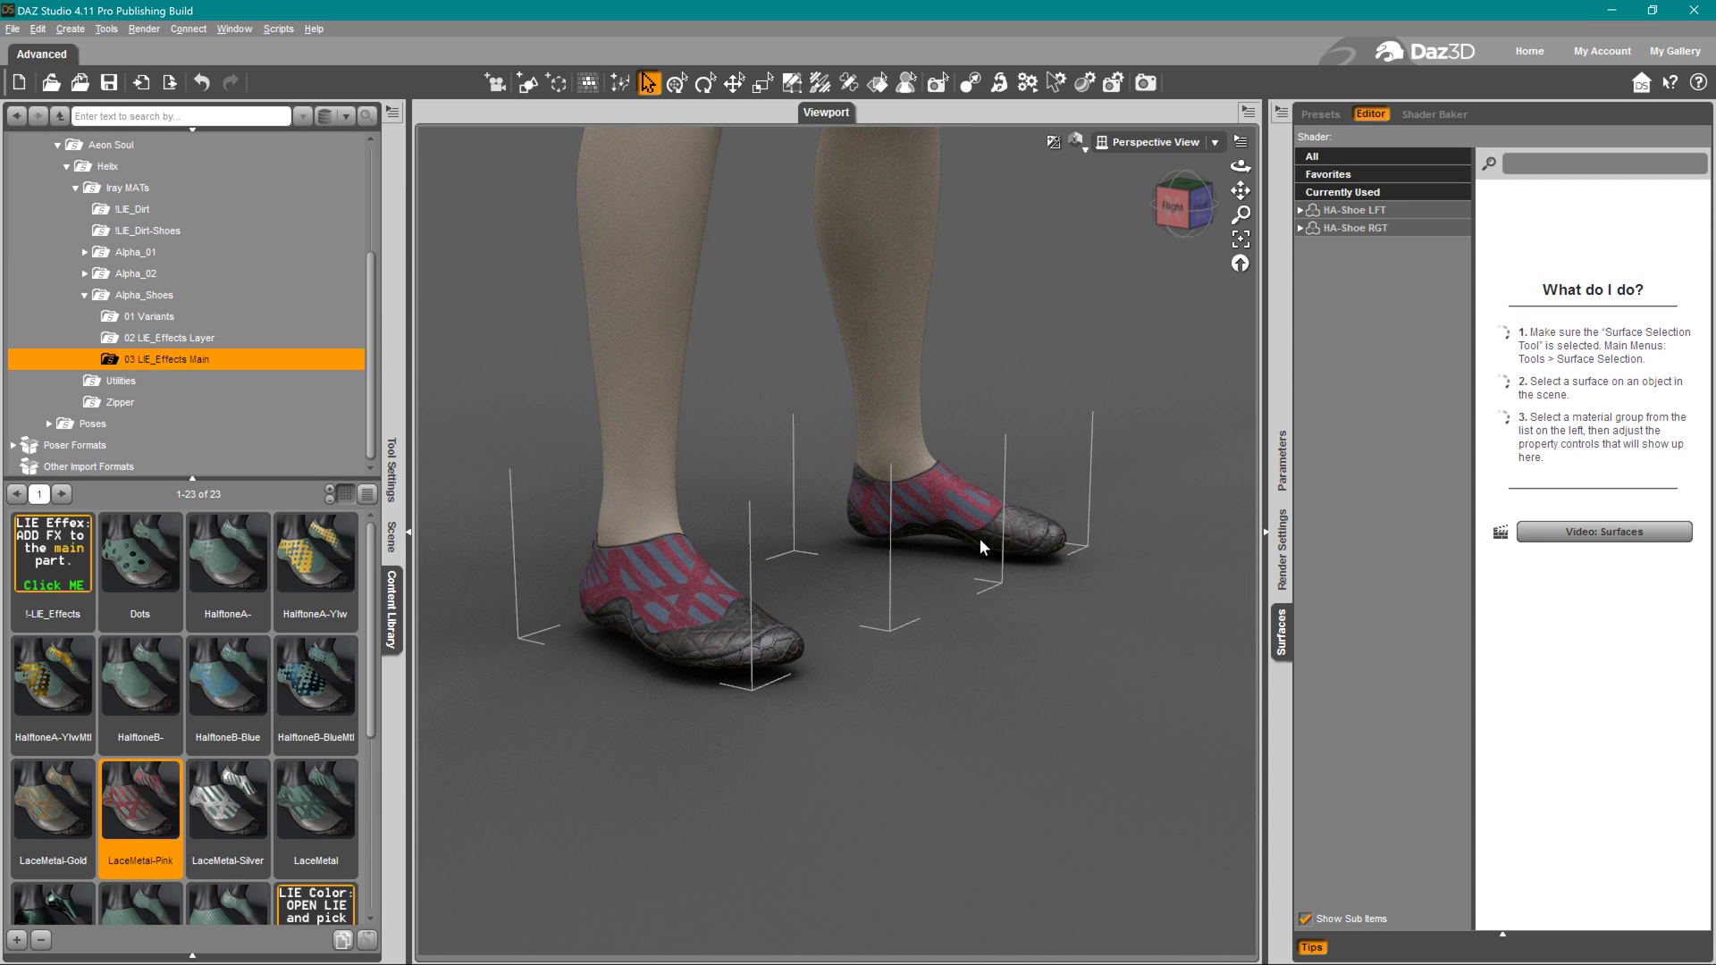
# Select the Genesis 8 Female figure and view the whole outfit from head to toe
pyautogui.click(900, 307)
pyautogui.press('f')
pyautogui.moveTo(1140, 697); pyautogui.dragTo(1115, 698, button='middle')
pyautogui.scroll(2, 1120, 667)
pyautogui.scroll(1, 1124, 672)
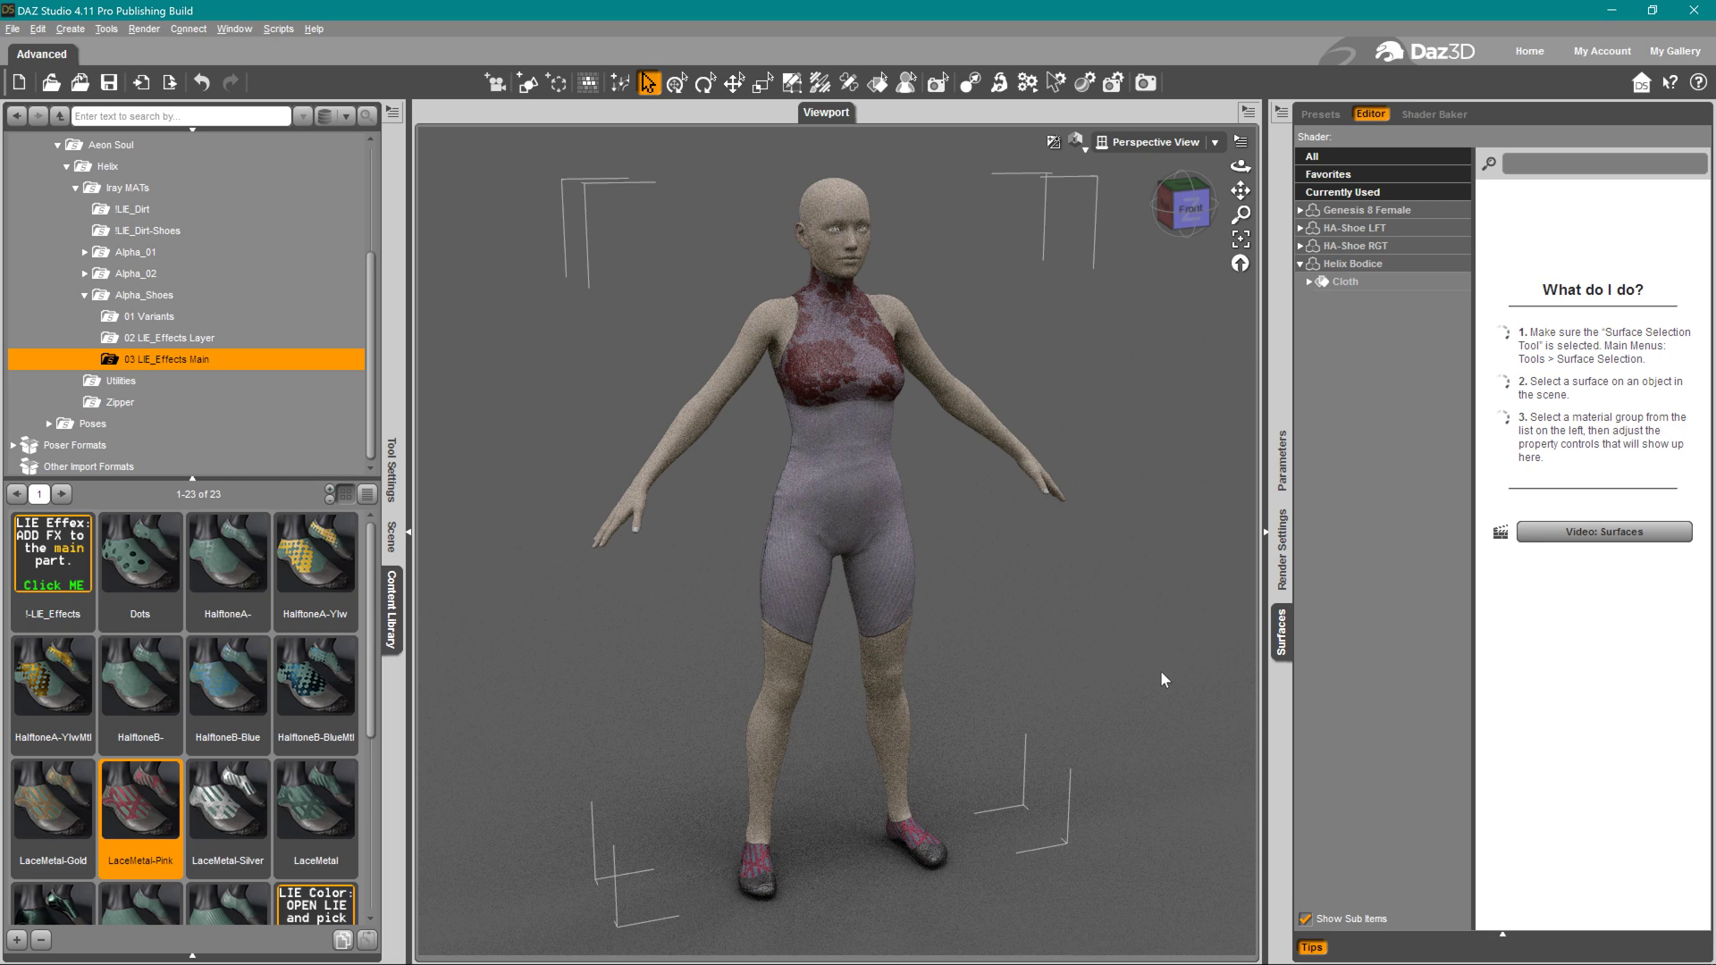